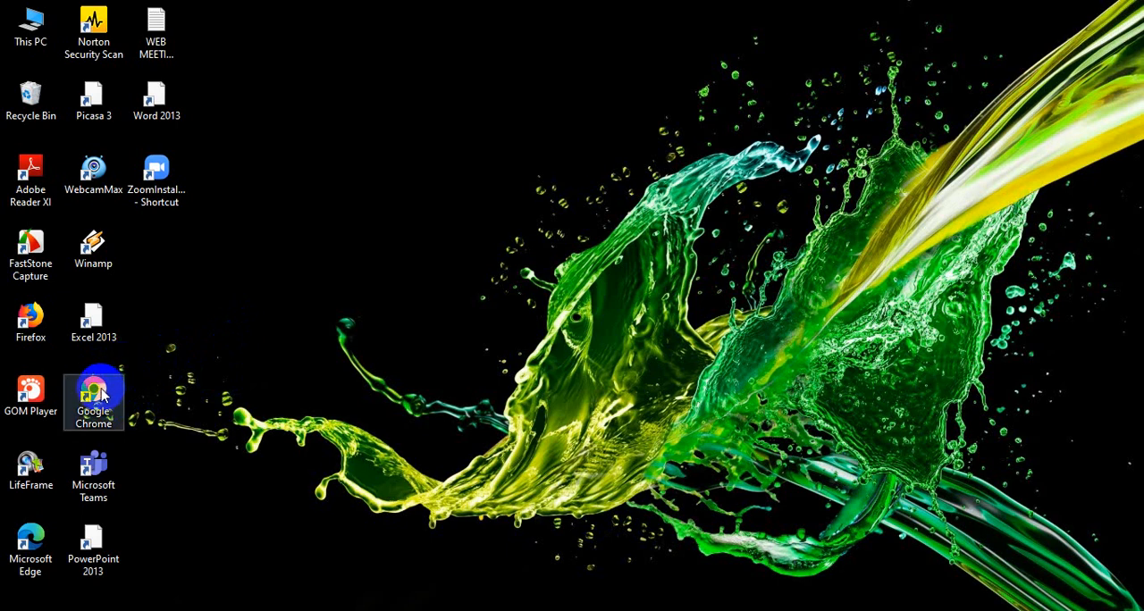
# - Open Chrome and go to the e-Rapor SMP login page at 192.168.85.92:2020
pyautogui.click(96, 393)
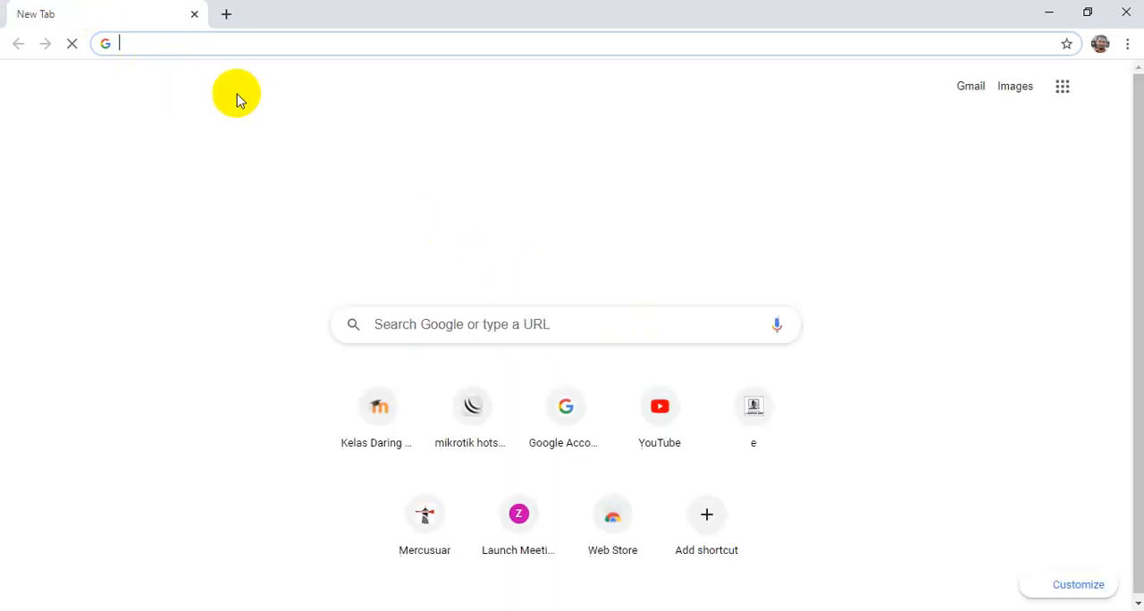
pyautogui.click(195, 42)
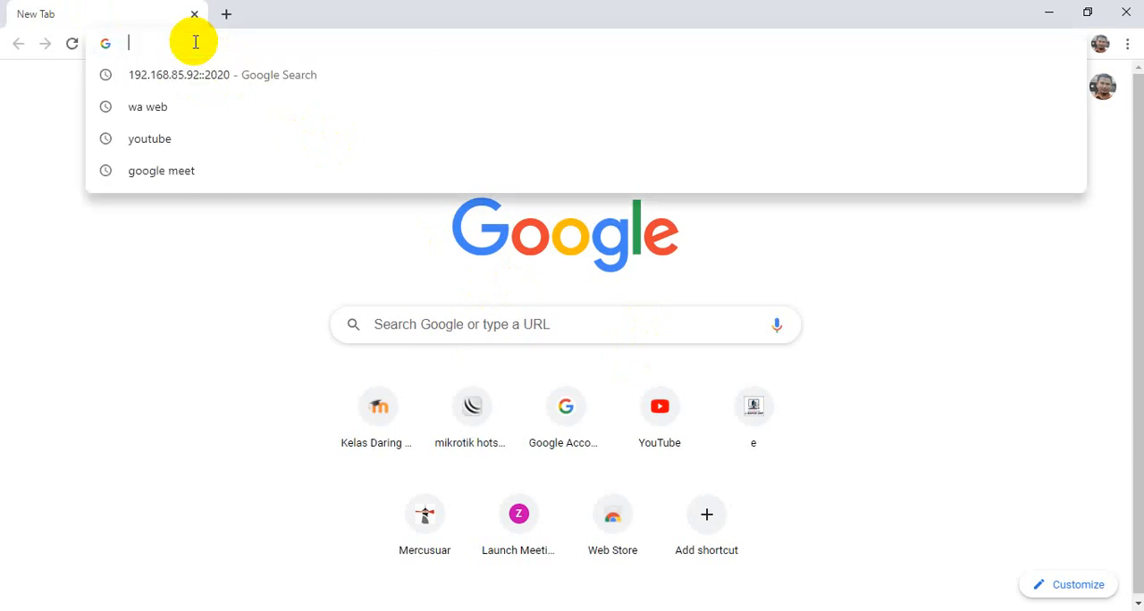
pyautogui.write('192')
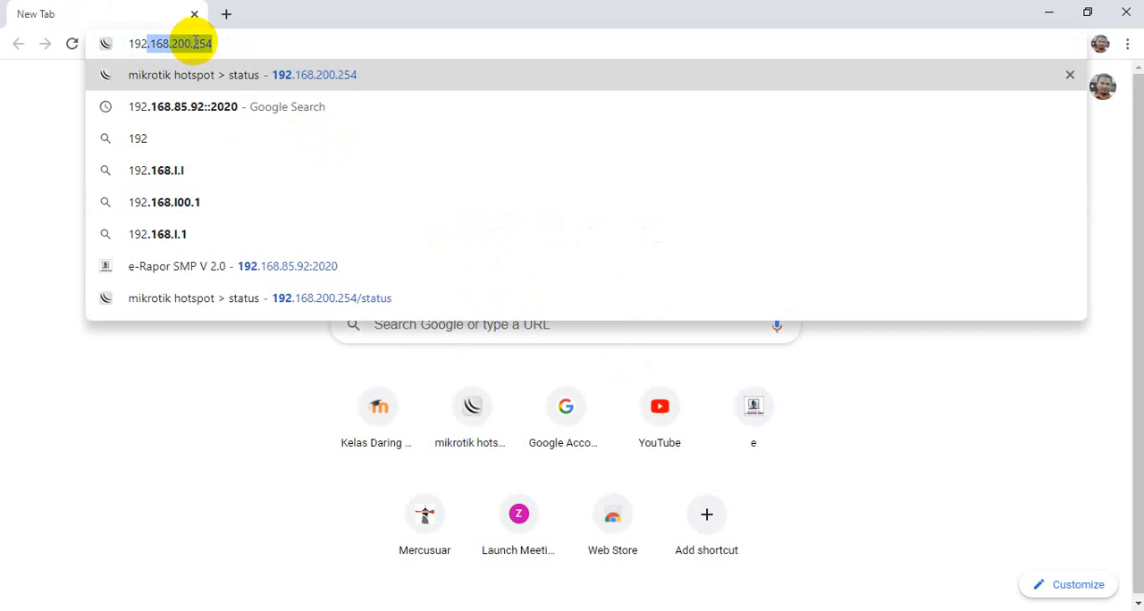
pyautogui.write('.1')
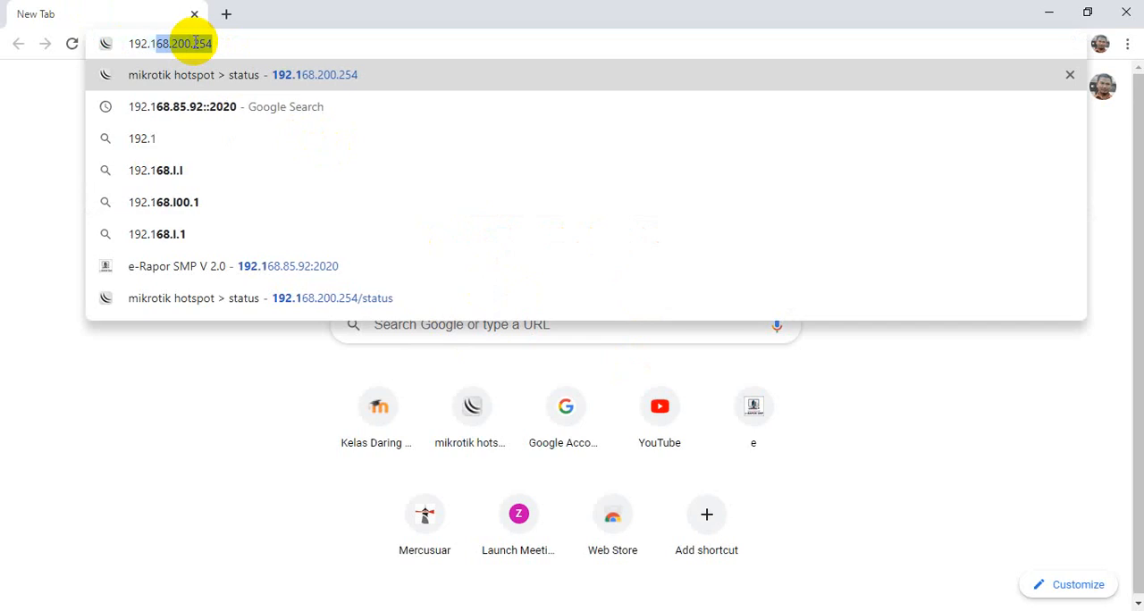
pyautogui.write('68')
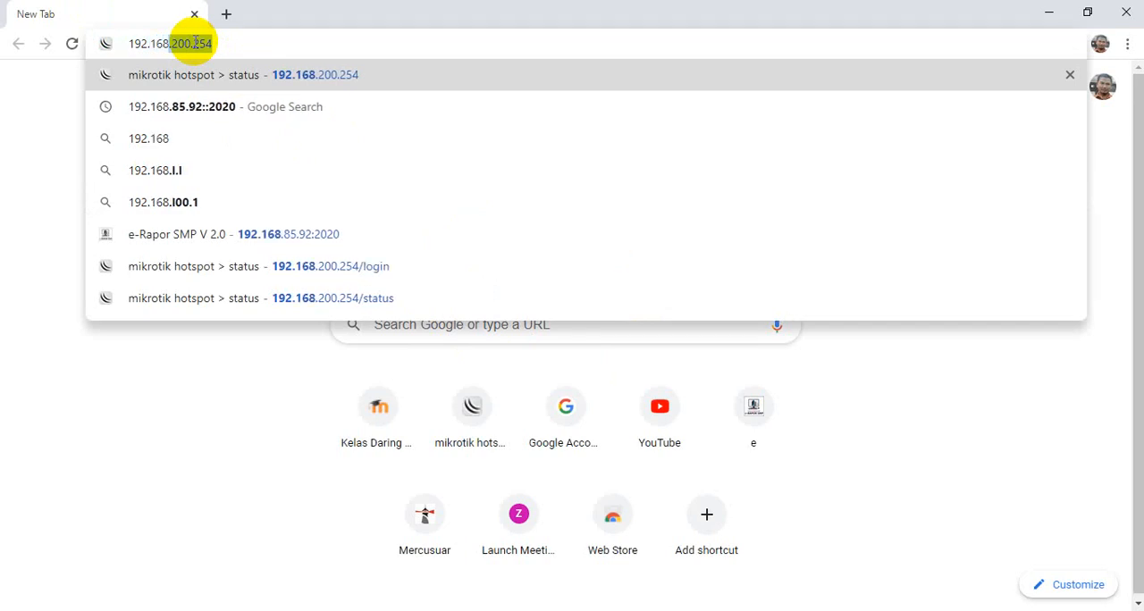
pyautogui.write('.')
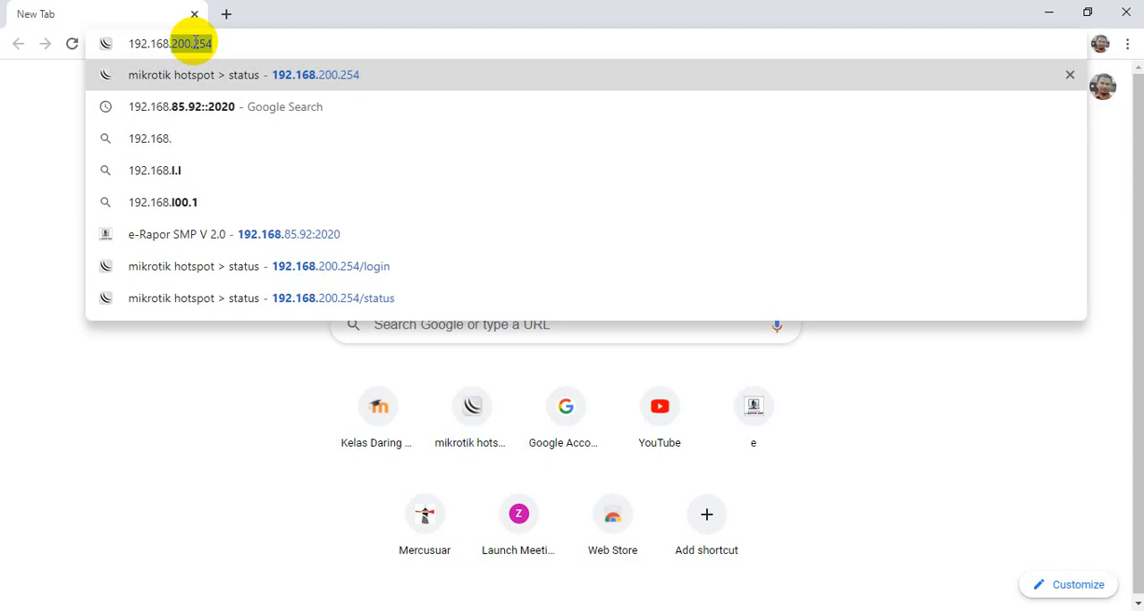
pyautogui.write('85')
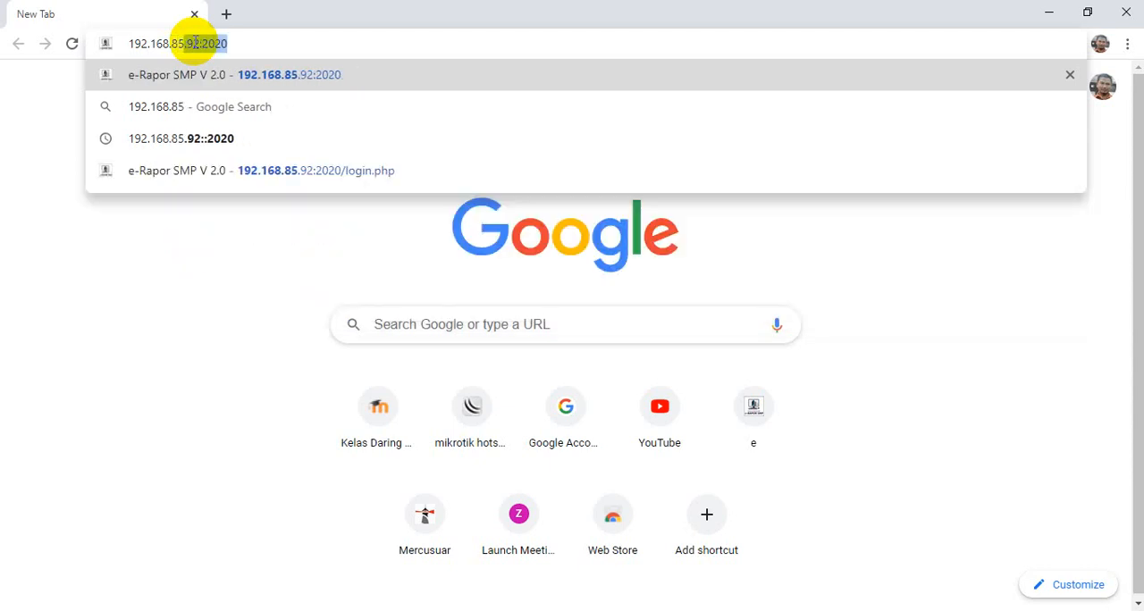
pyautogui.write('.9')
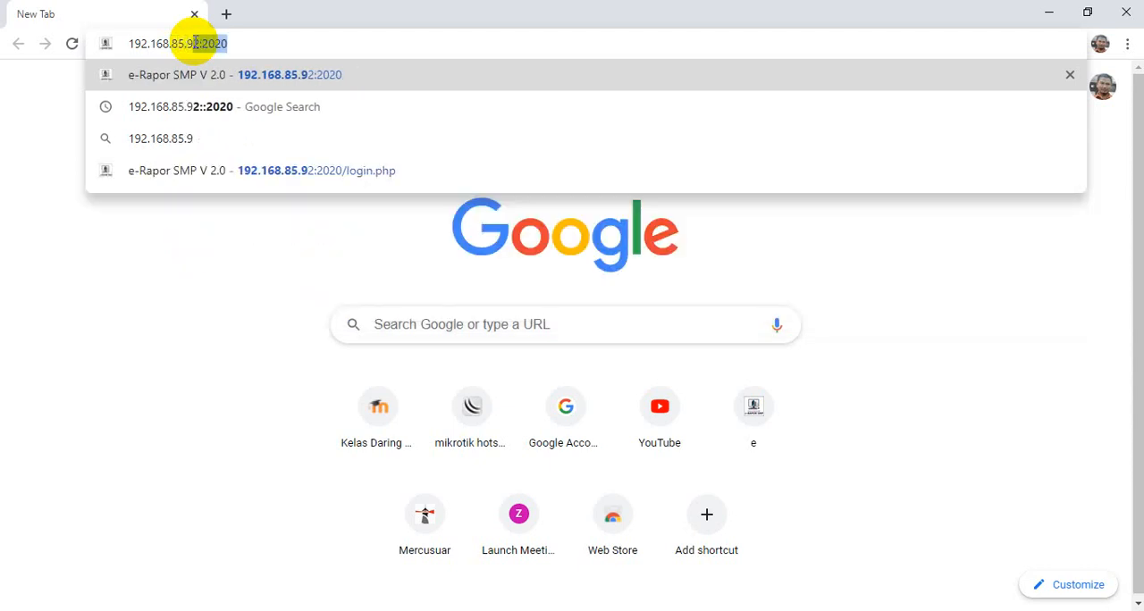
pyautogui.write('2')
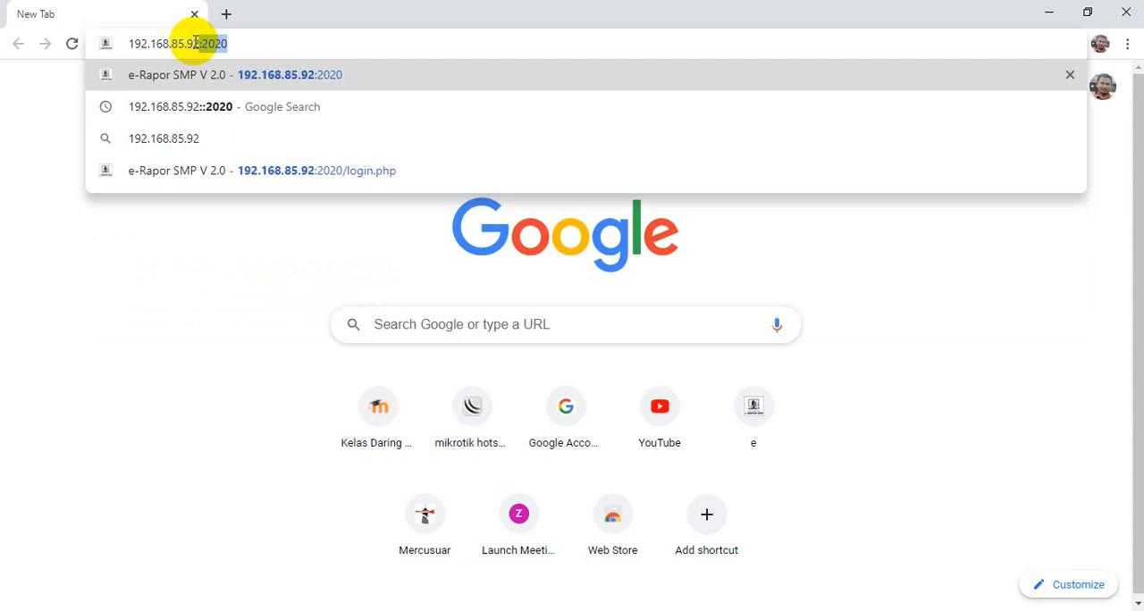
pyautogui.write(':2020')
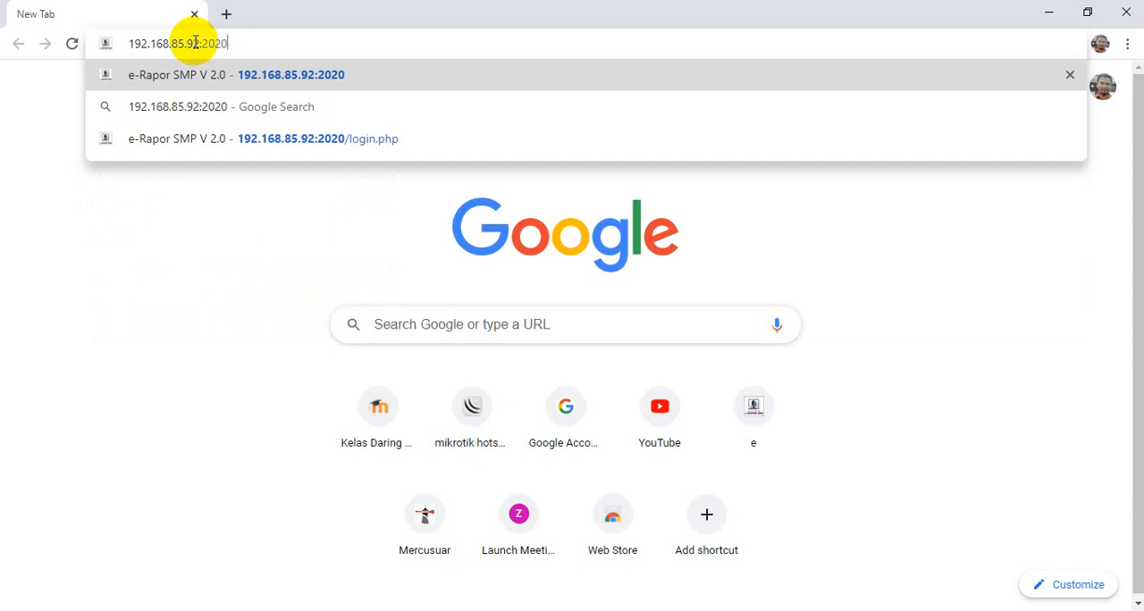
pyautogui.press('Return')
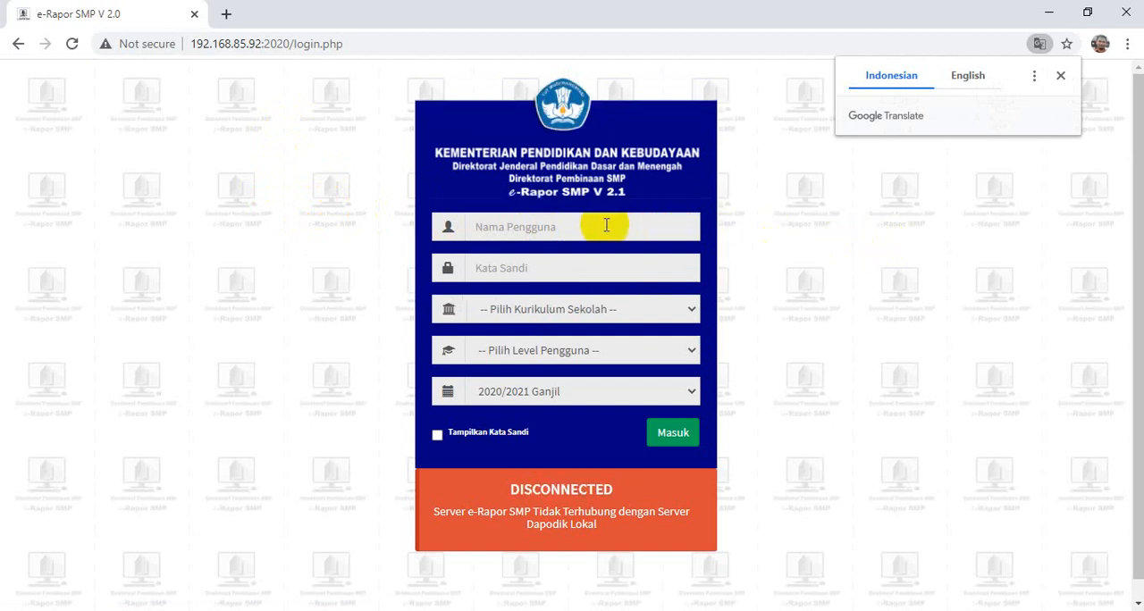
# - Enter the teacher's user ID and the account password in the login form
pyautogui.click(520, 226)
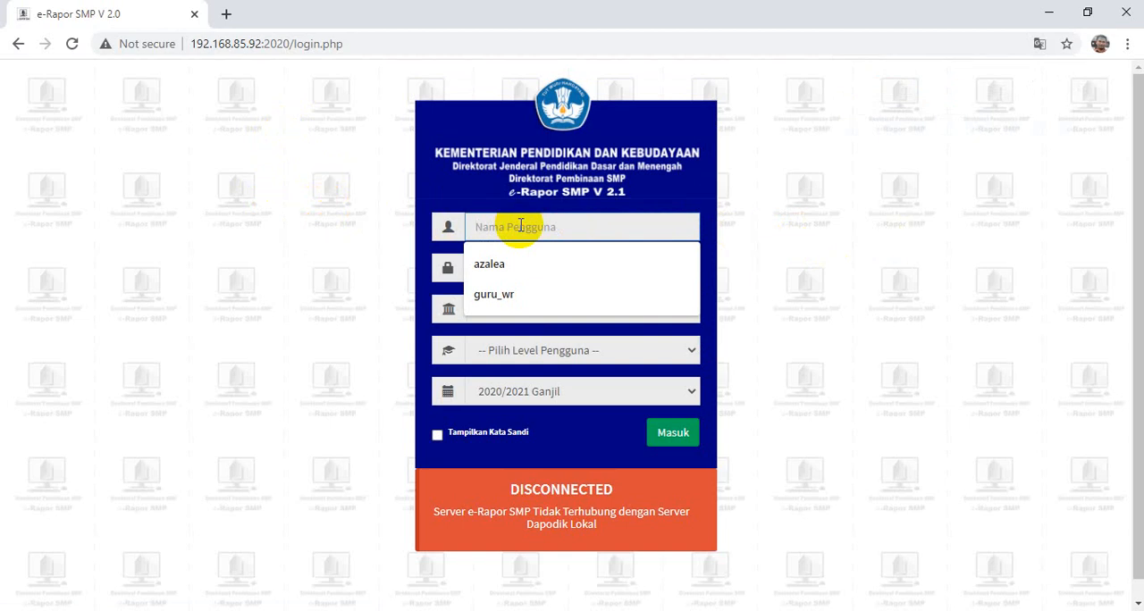
pyautogui.write('192')
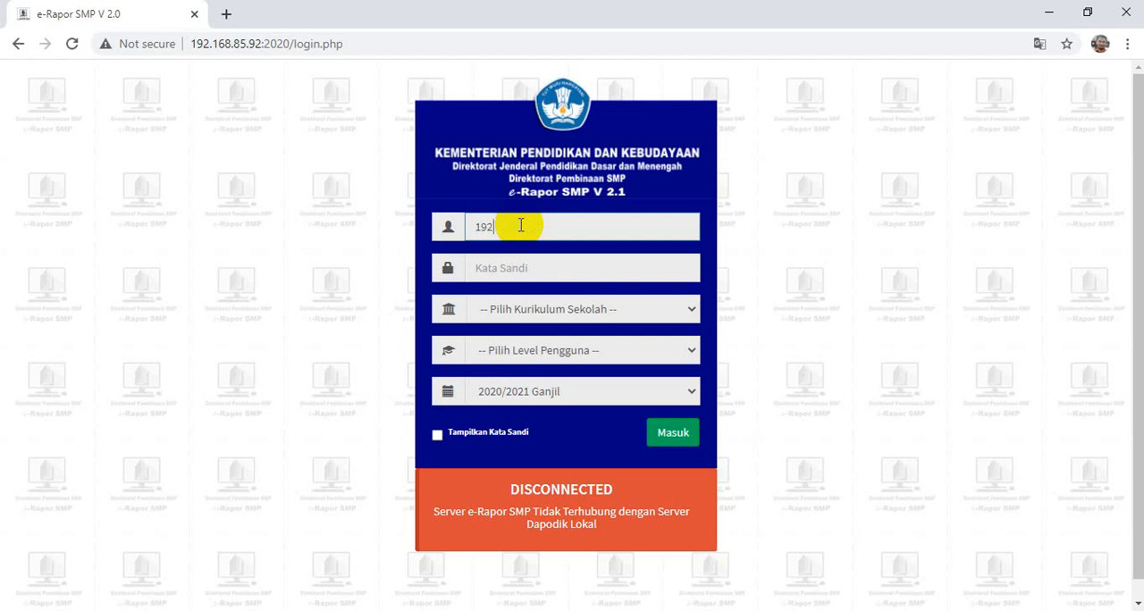
pyautogui.press('BackSpace')
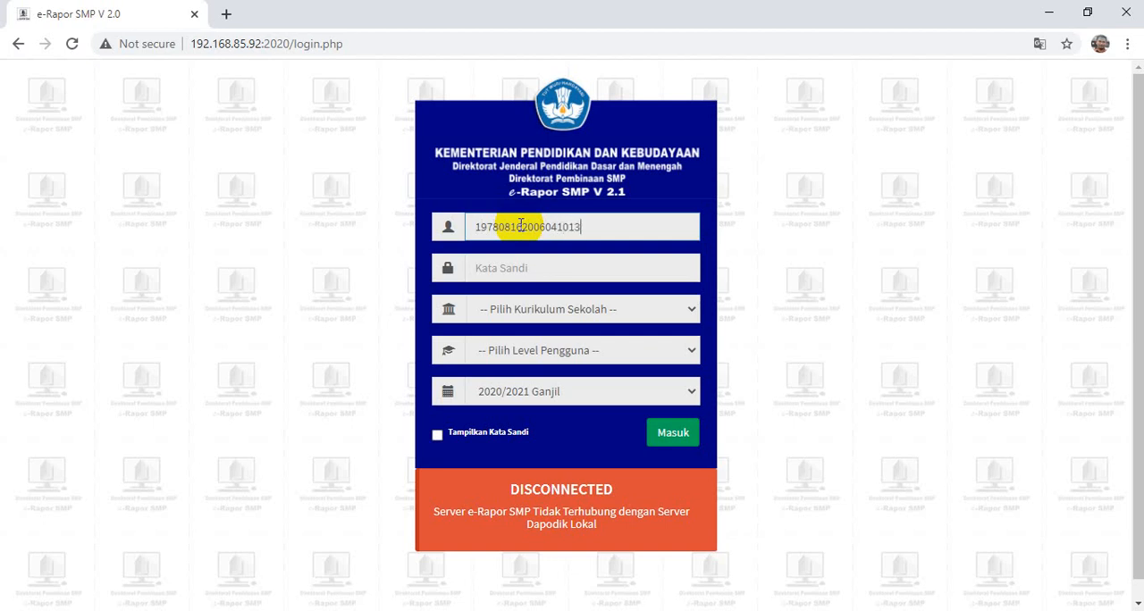
pyautogui.click(554, 268)
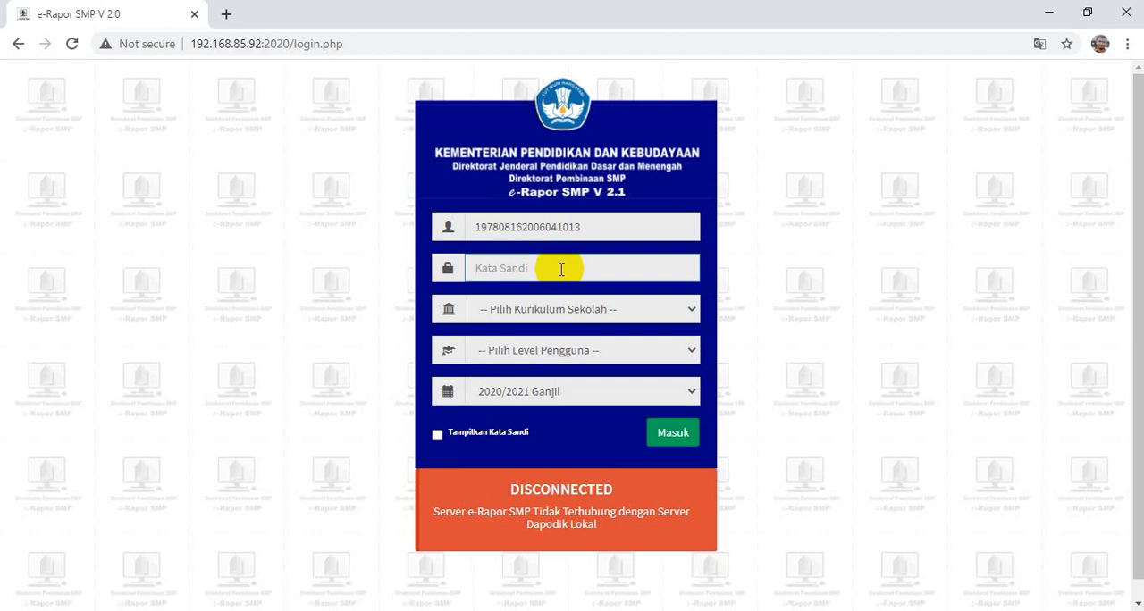
pyautogui.write('••••••')
# - Select the K-2013 Paket curriculum and the Guru user level, and log in for 2020/2021 Ganjil
pyautogui.click(586, 314)
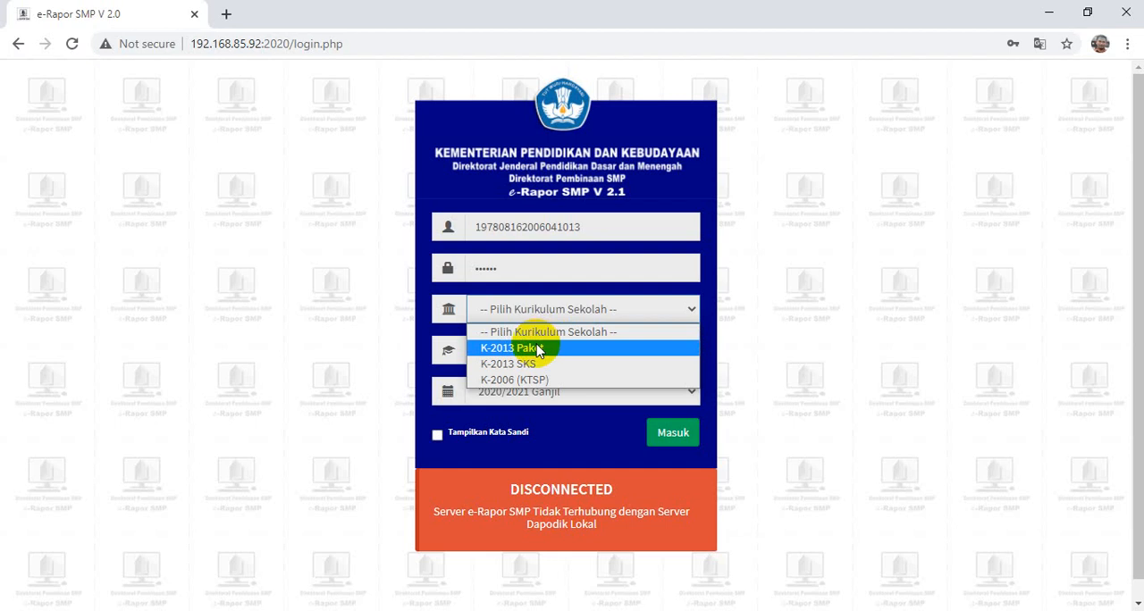
pyautogui.click(536, 349)
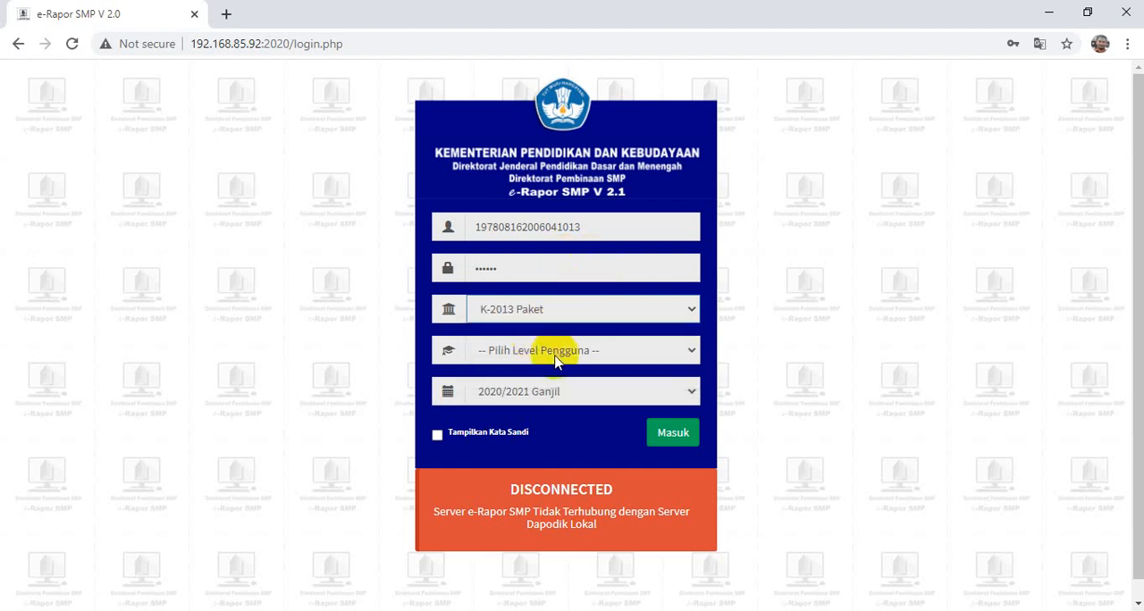
pyautogui.click(556, 354)
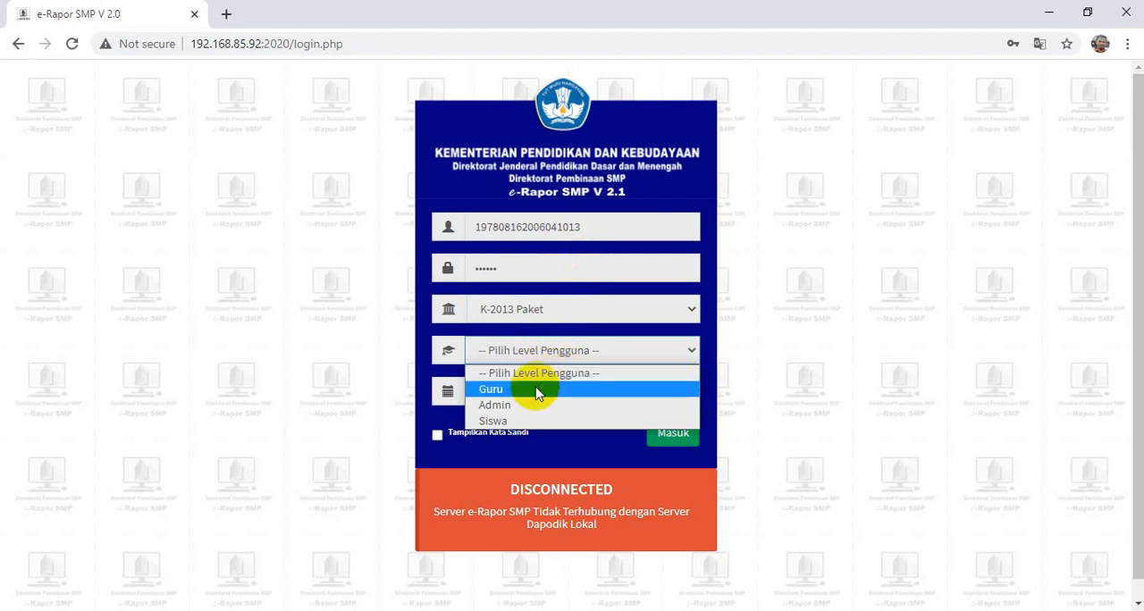
pyautogui.click(539, 392)
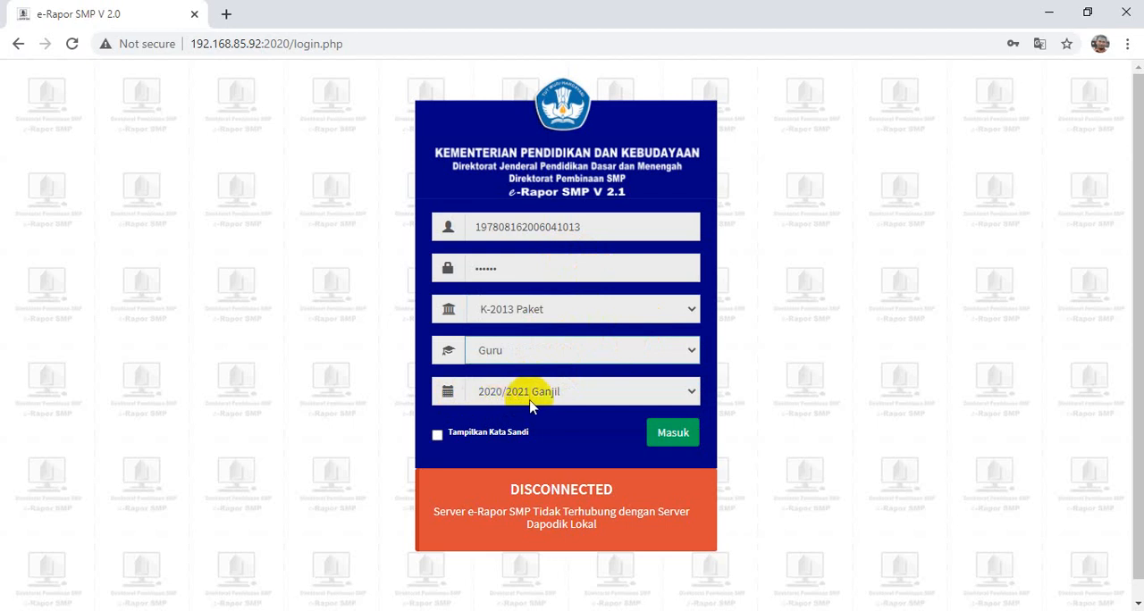
pyautogui.click(678, 437)
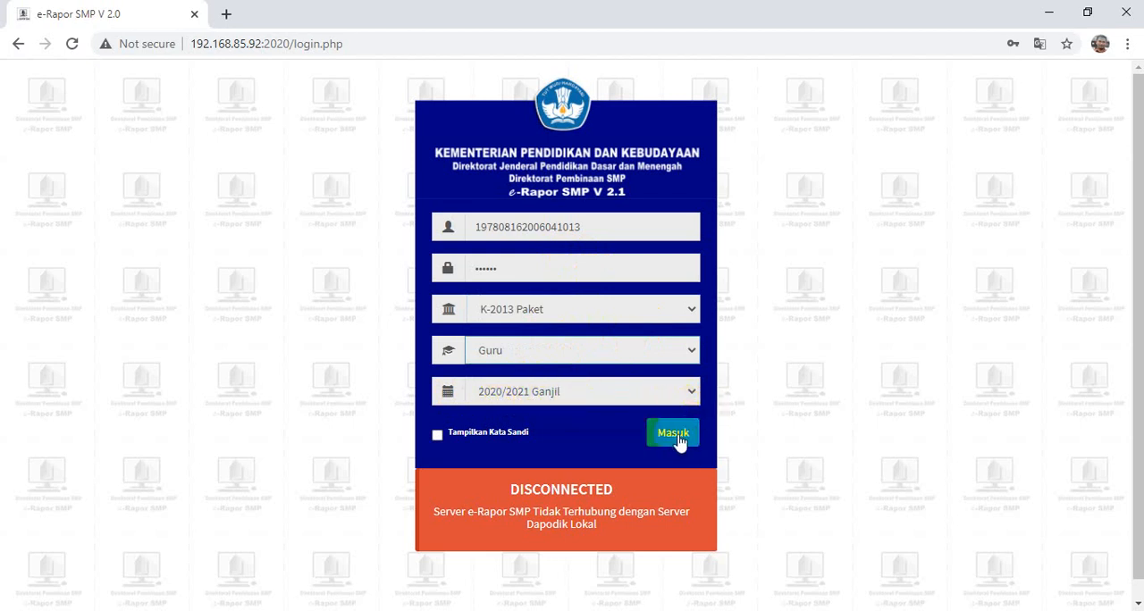
pyautogui.click(677, 437)
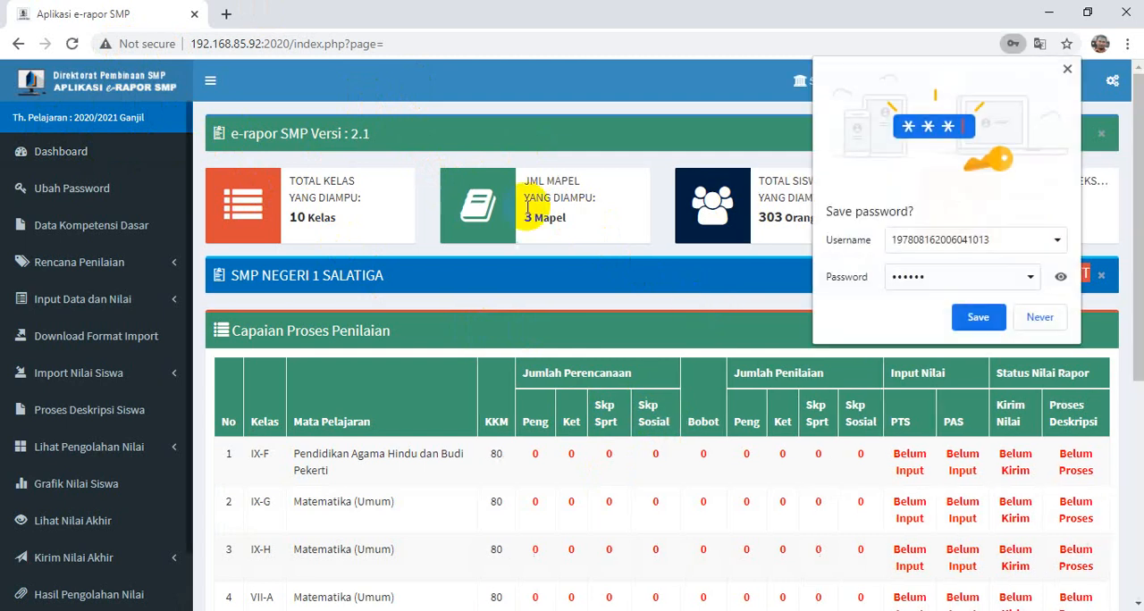
# - Save the login credentials in the browser and dismiss the sync offer
pyautogui.click(983, 317)
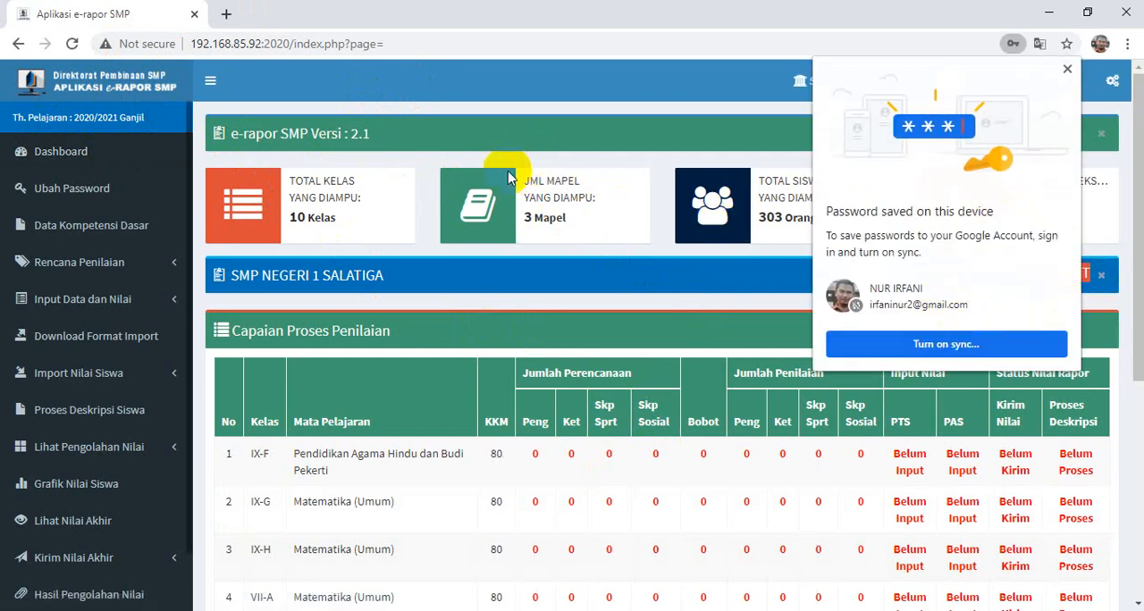
pyautogui.click(1068, 71)
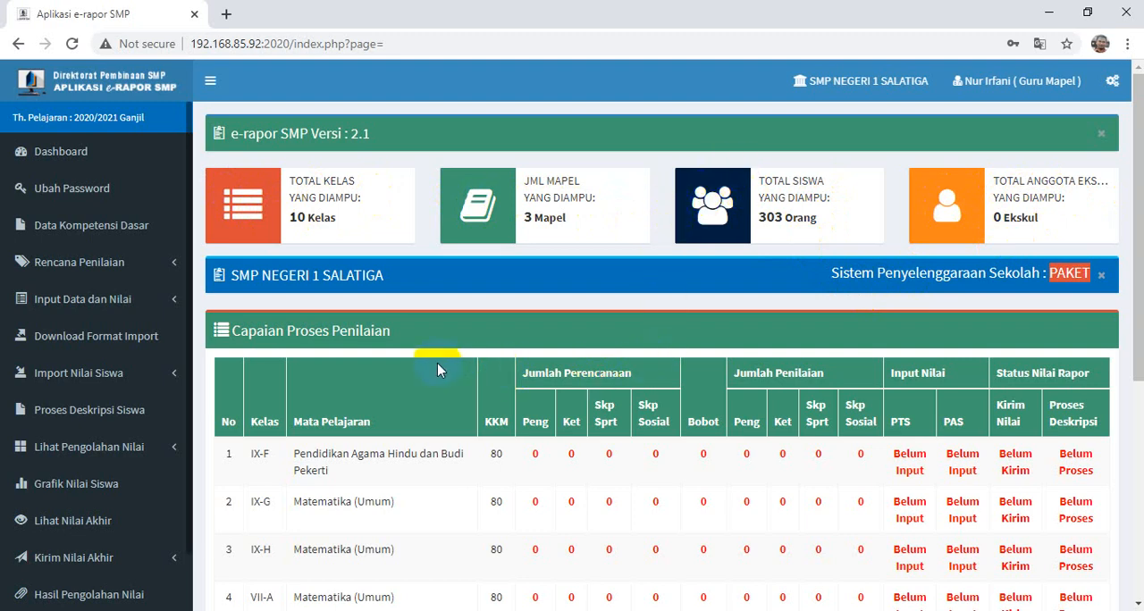
# - Examine the classes, subjects and assessment status listed in the dashboard's Capaian Proses Penilaian table
pyautogui.scroll(-3, 437, 367)
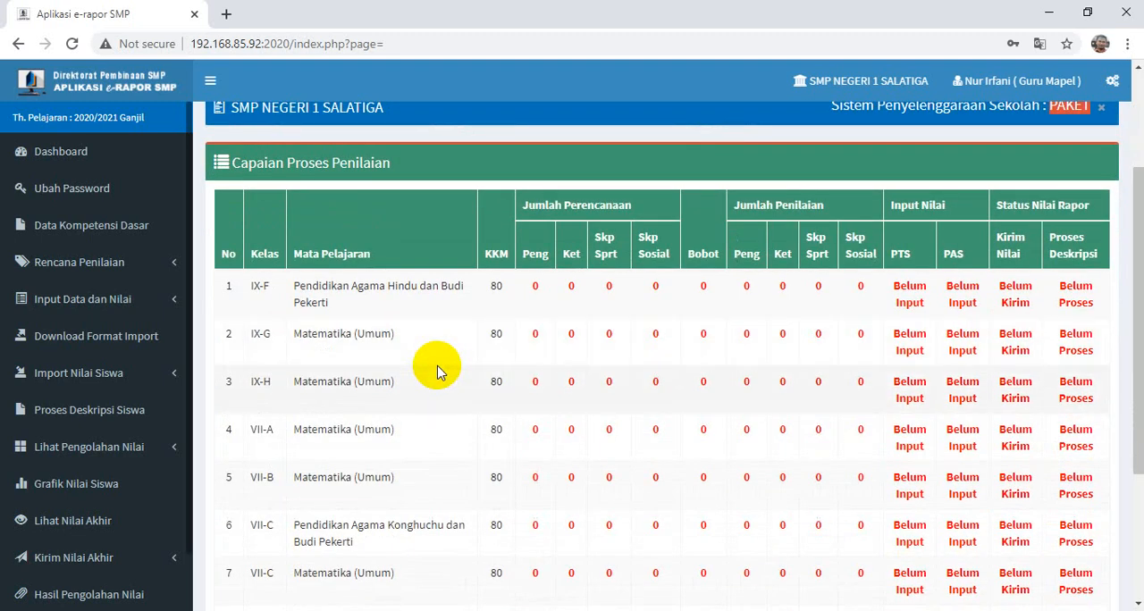
pyautogui.scroll(-2, 437, 366)
pyautogui.scroll(5, 440, 362)
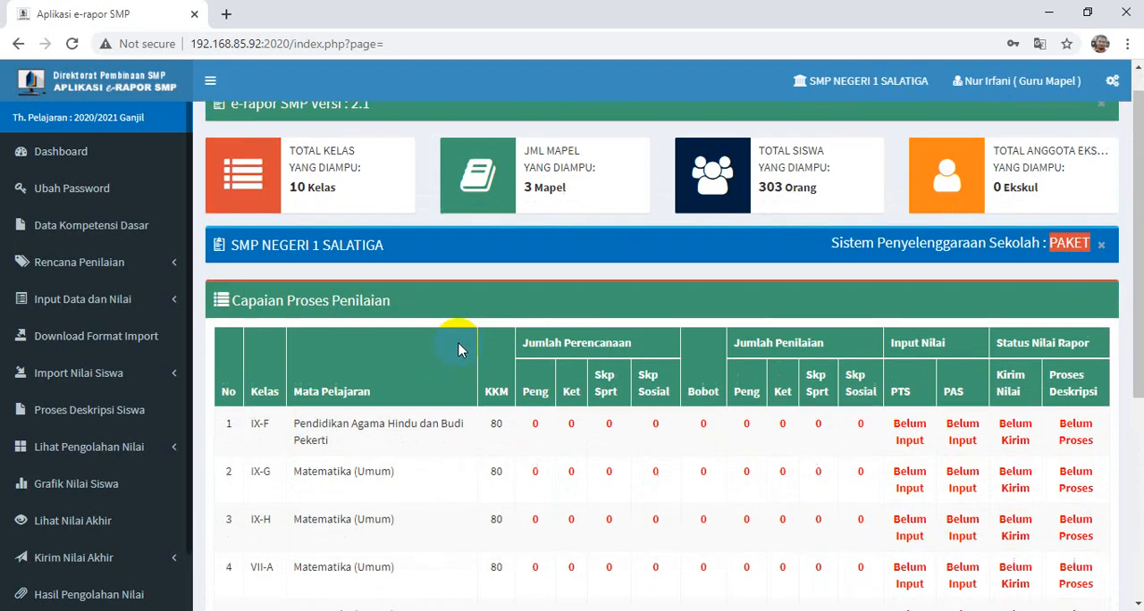
pyautogui.scroll(-5, 456, 336)
pyautogui.scroll(3, 460, 345)
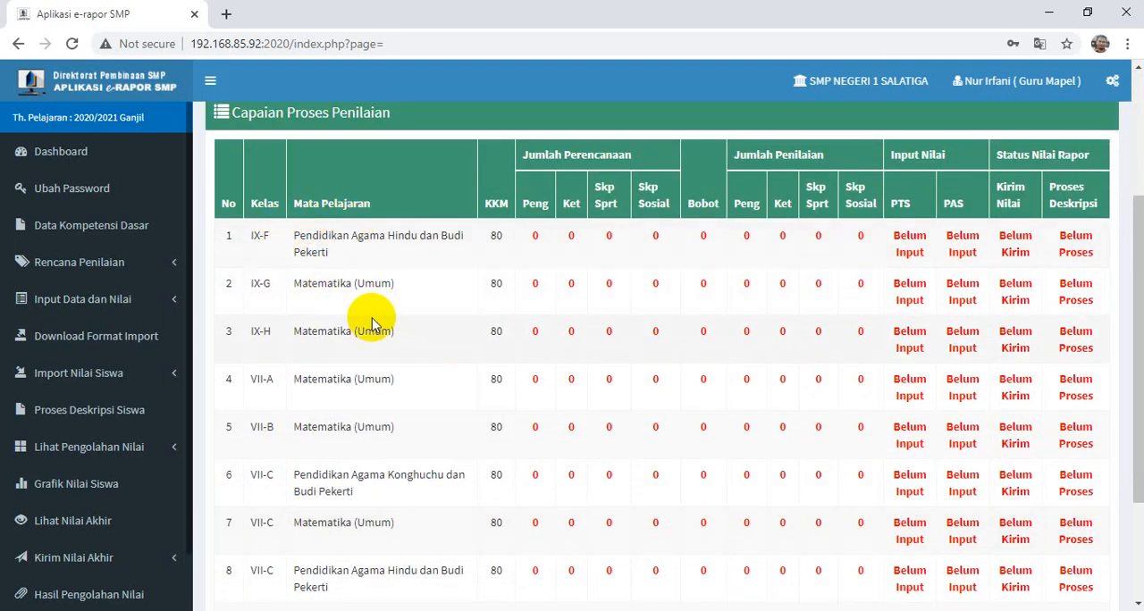
pyautogui.scroll(3, 353, 259)
pyautogui.scroll(-3, 362, 273)
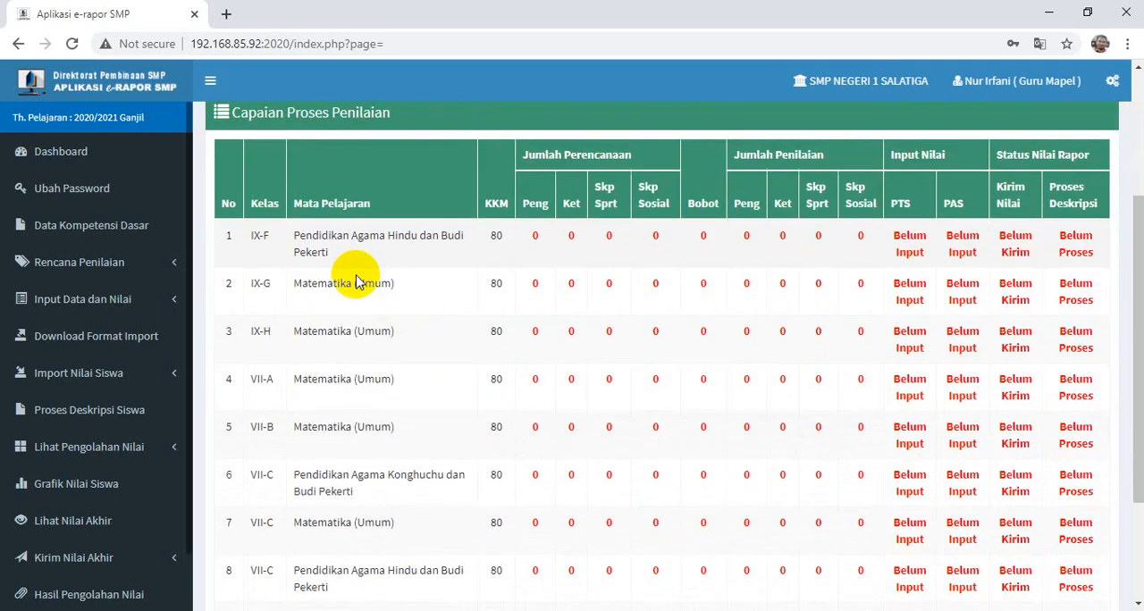
pyautogui.scroll(-3, 355, 282)
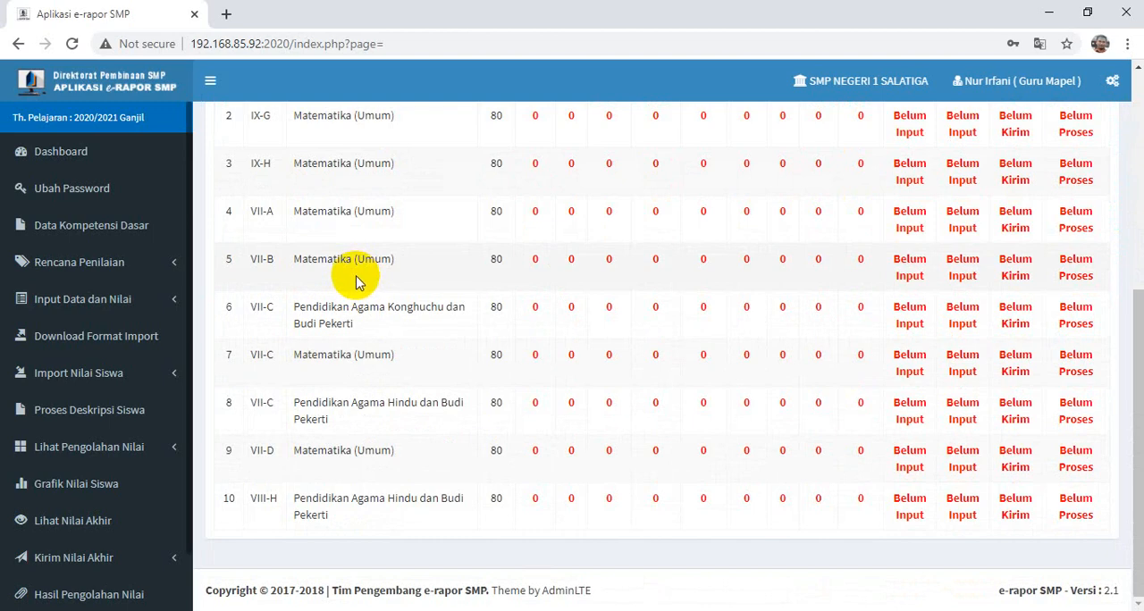
pyautogui.scroll(2, 356, 281)
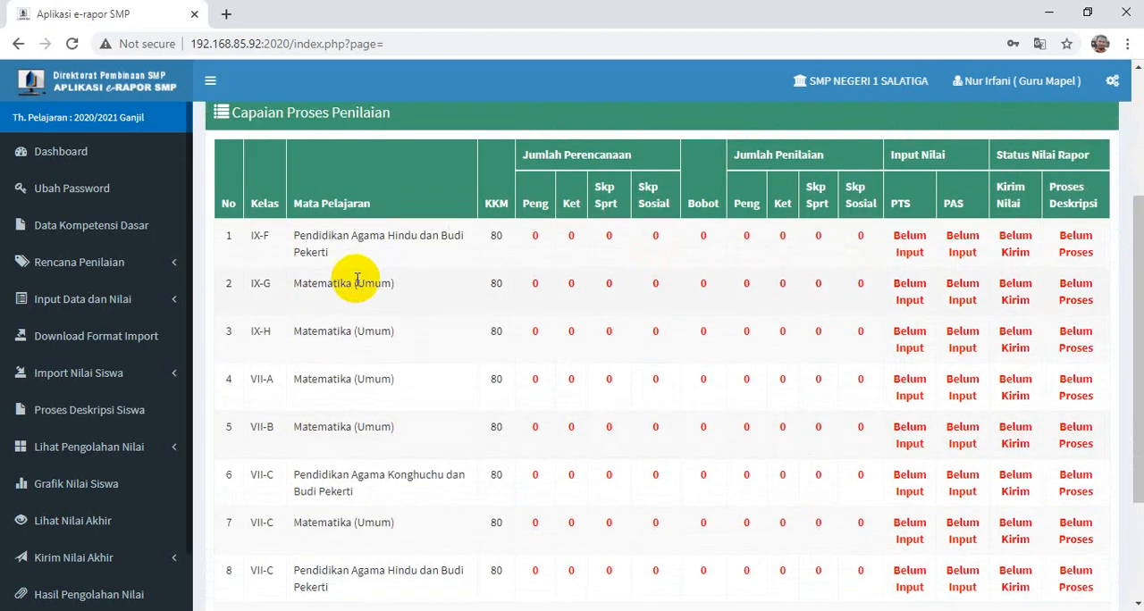
pyautogui.scroll(-2, 366, 324)
pyautogui.scroll(3, 365, 325)
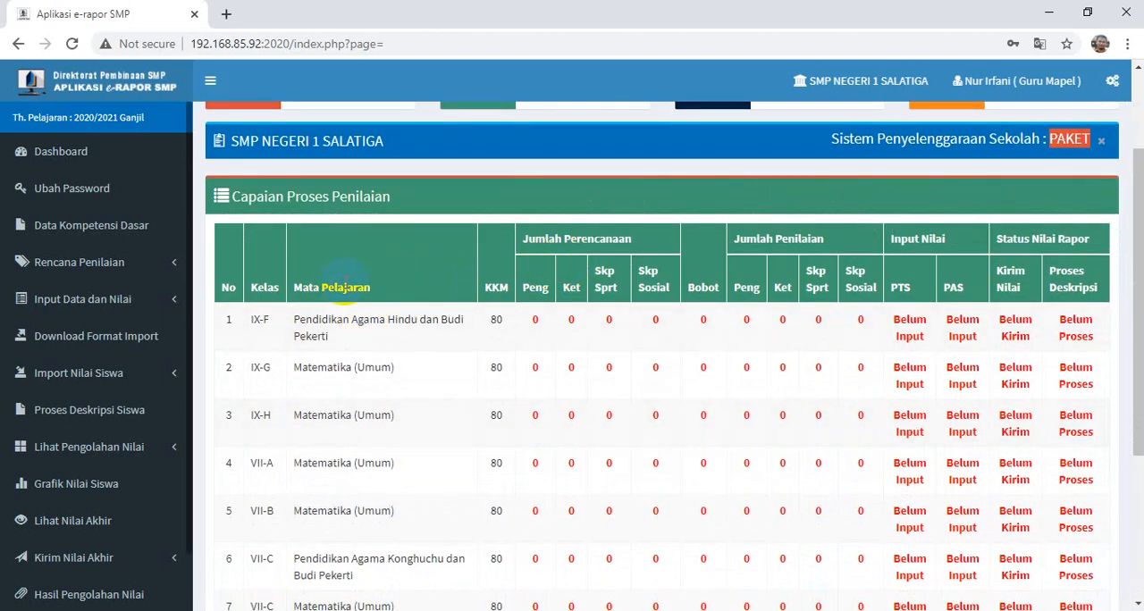
# - Enter a password for the teacher account under Ubah Password and save the user data
pyautogui.click(75, 191)
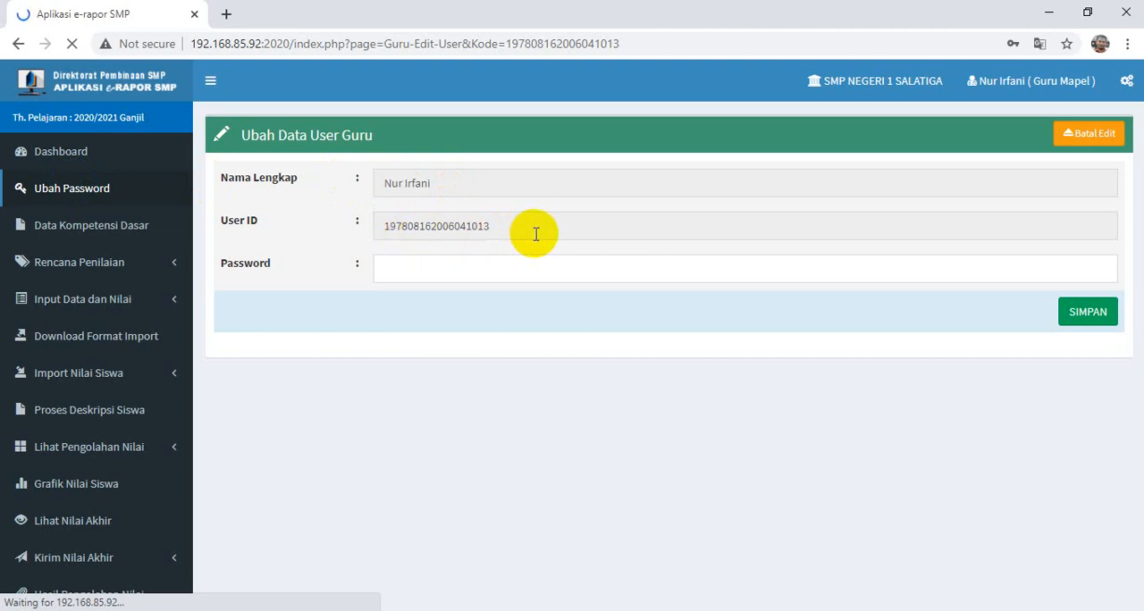
pyautogui.click(455, 268)
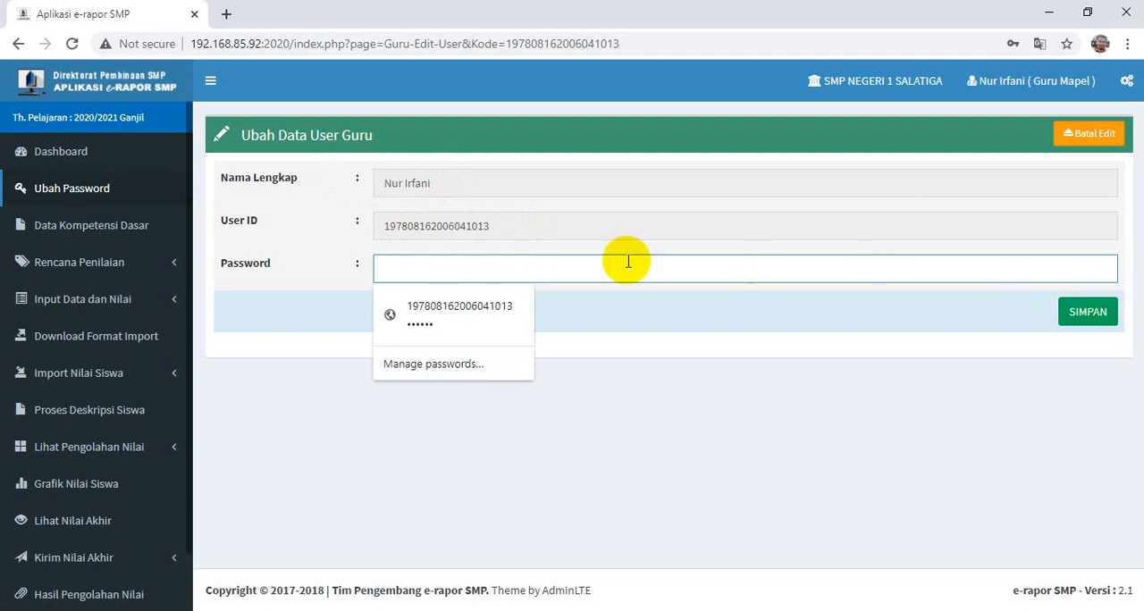
pyautogui.write('12')
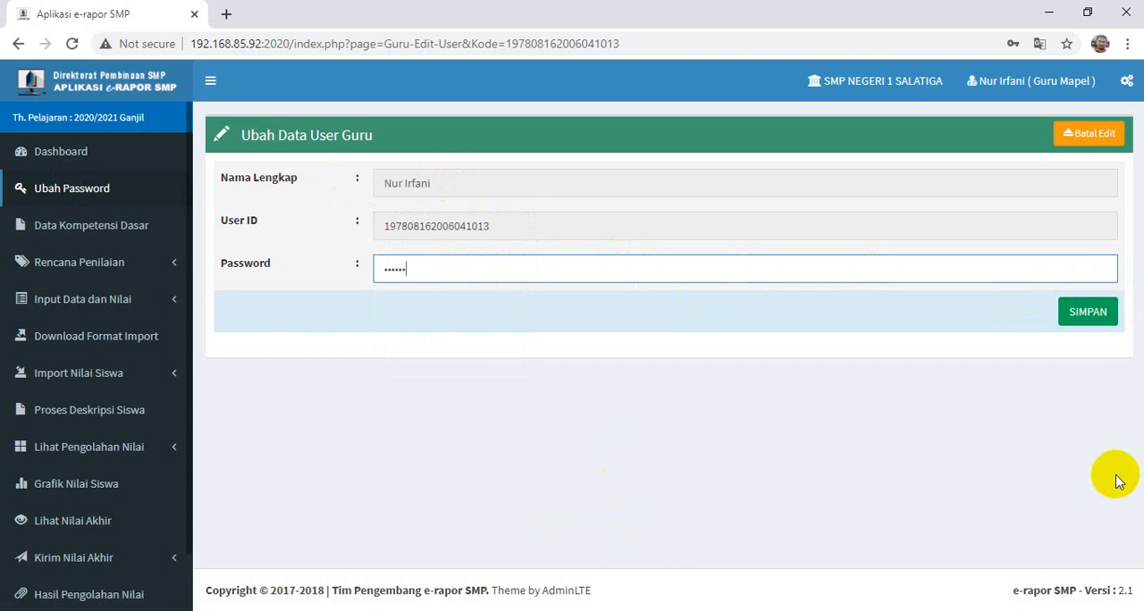
pyautogui.click(1087, 311)
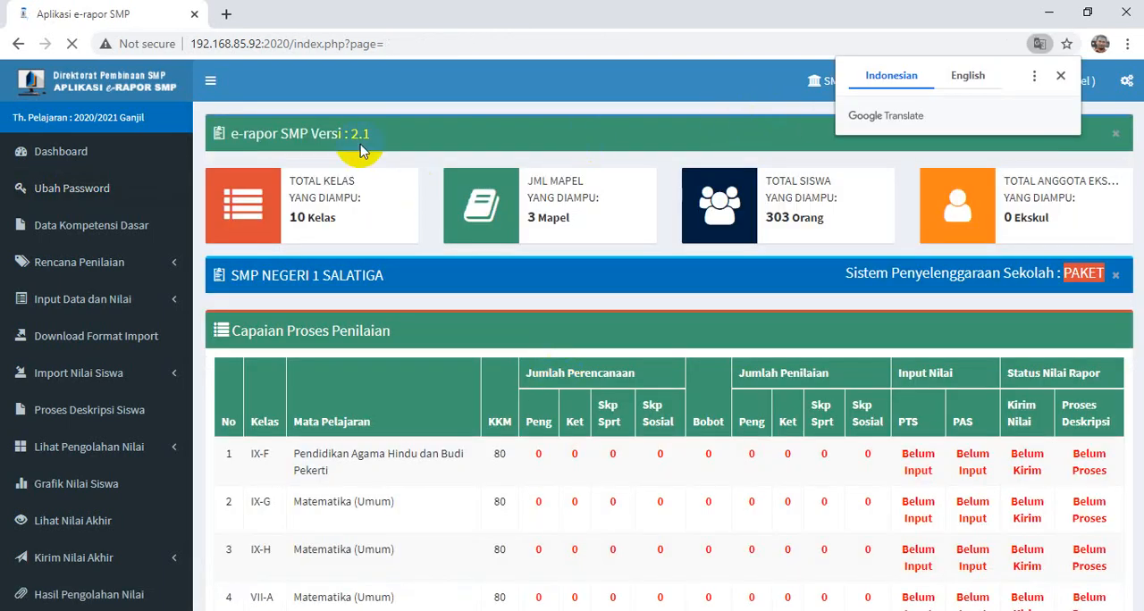
pyautogui.click(81, 188)
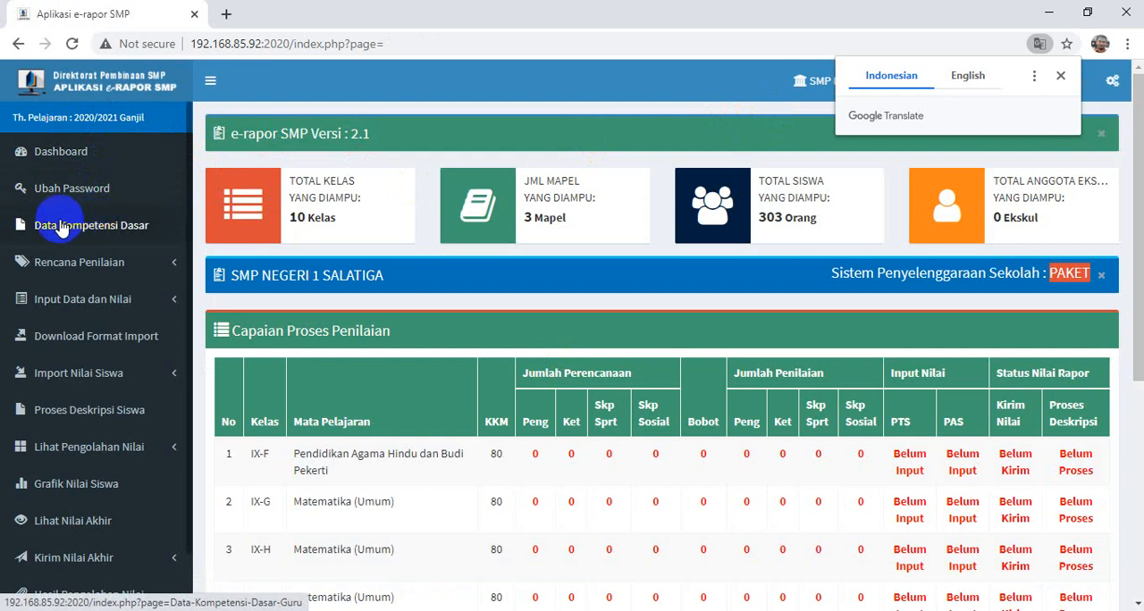
# - Show the Data Kompetensi Dasar list for Matematika (Umum) and review its competencies
pyautogui.click(62, 228)
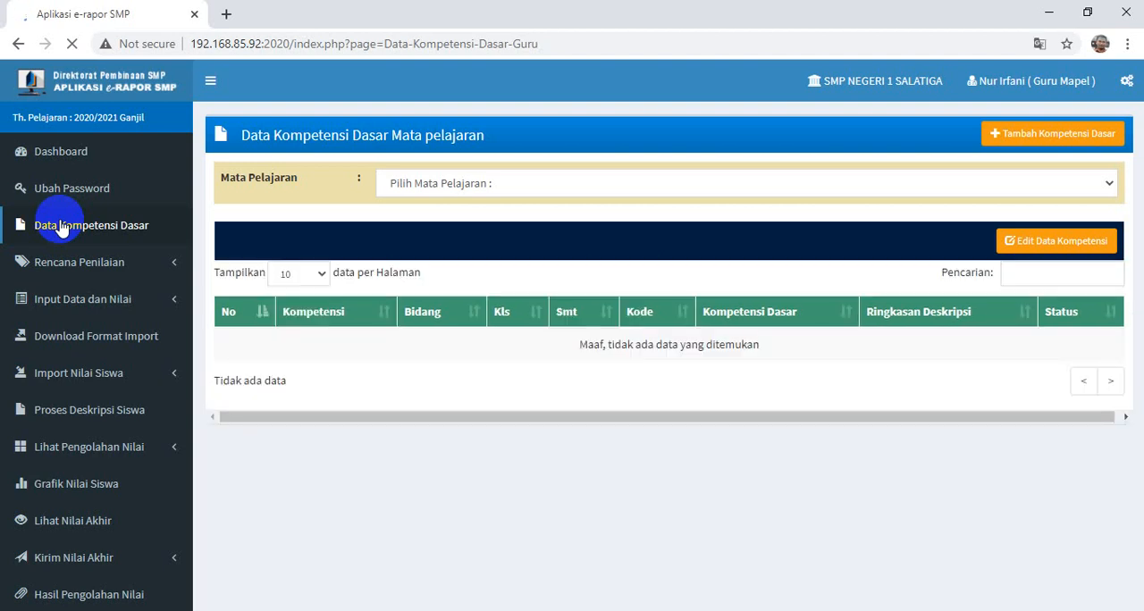
pyautogui.click(509, 185)
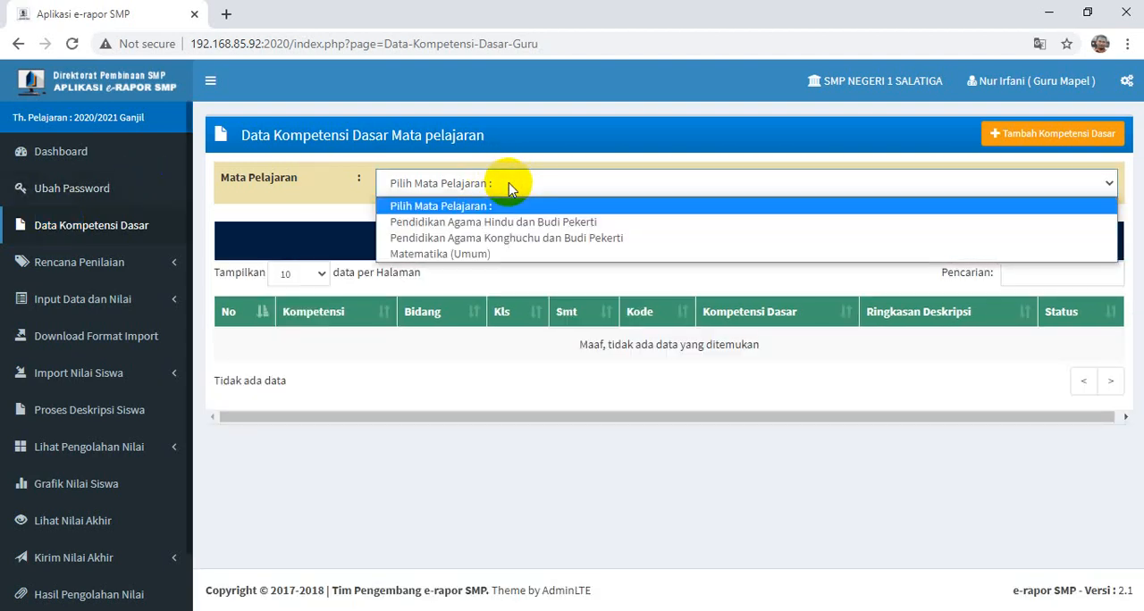
pyautogui.click(466, 257)
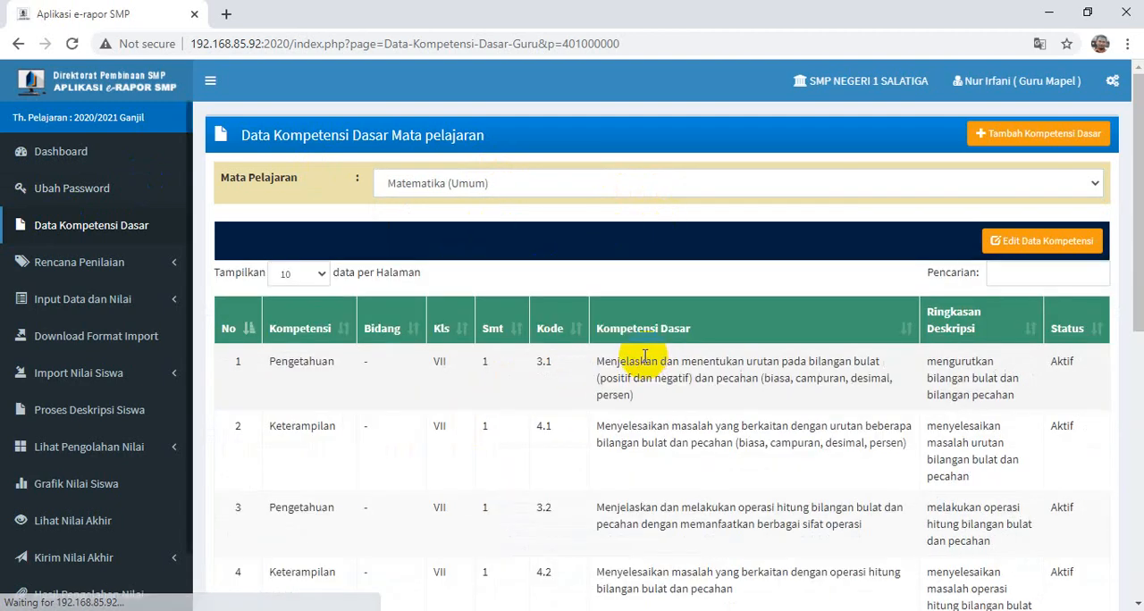
pyautogui.scroll(-3, 625, 340)
pyautogui.scroll(-5, 617, 366)
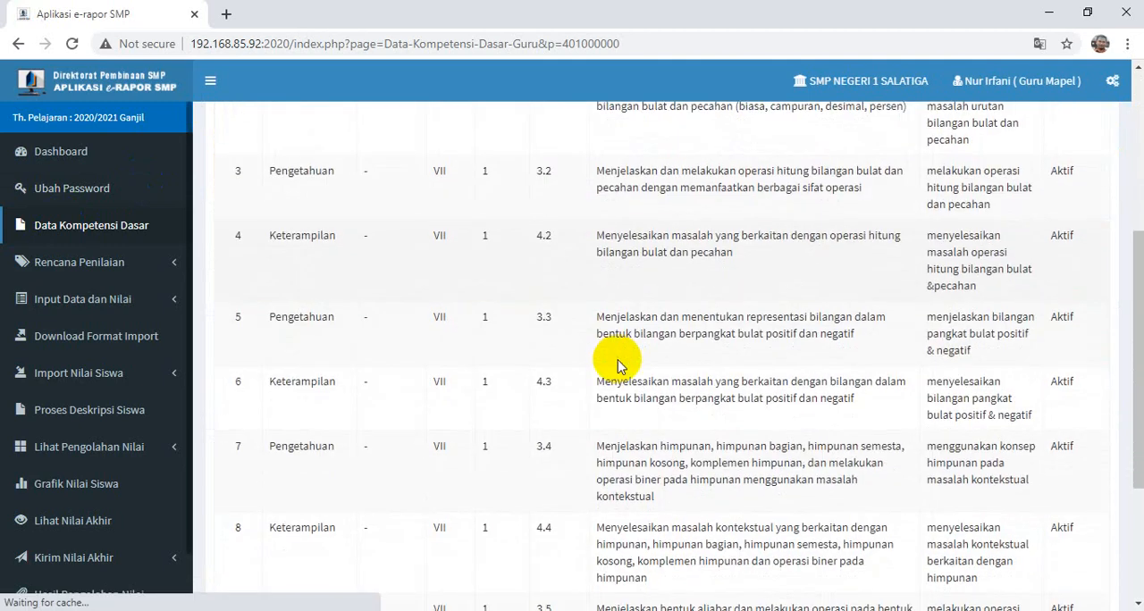
pyautogui.scroll(5, 616, 366)
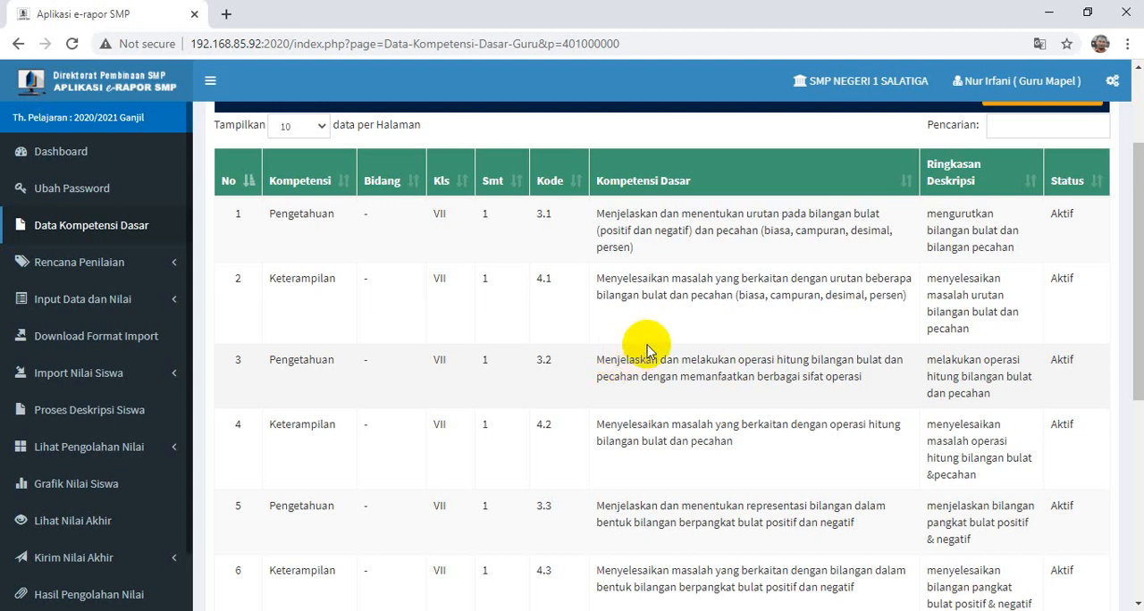
pyautogui.scroll(1, 647, 343)
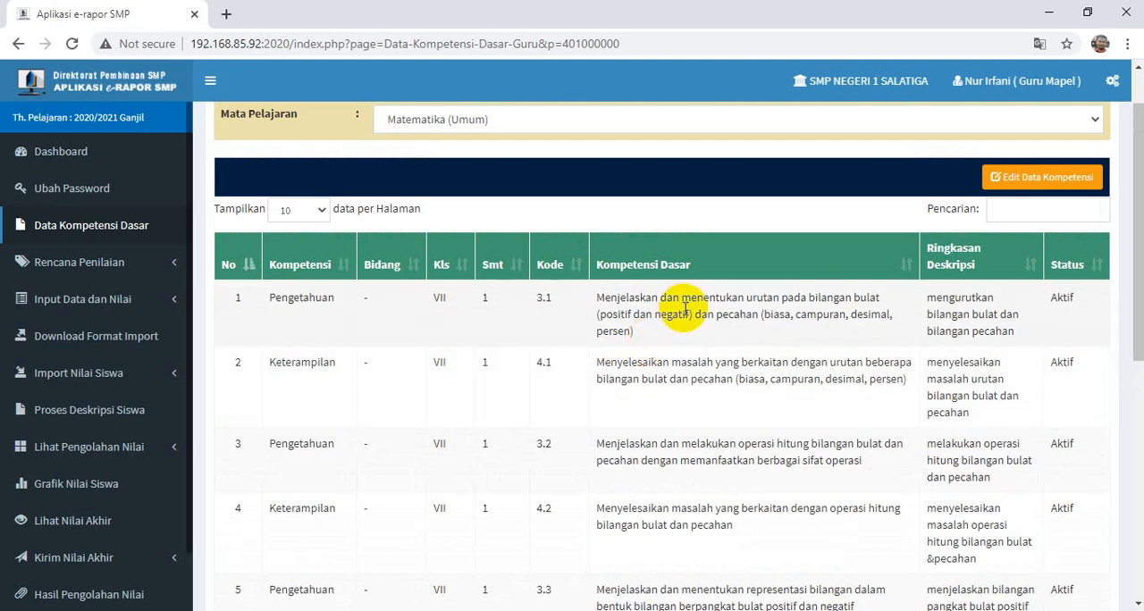
pyautogui.scroll(1, 684, 309)
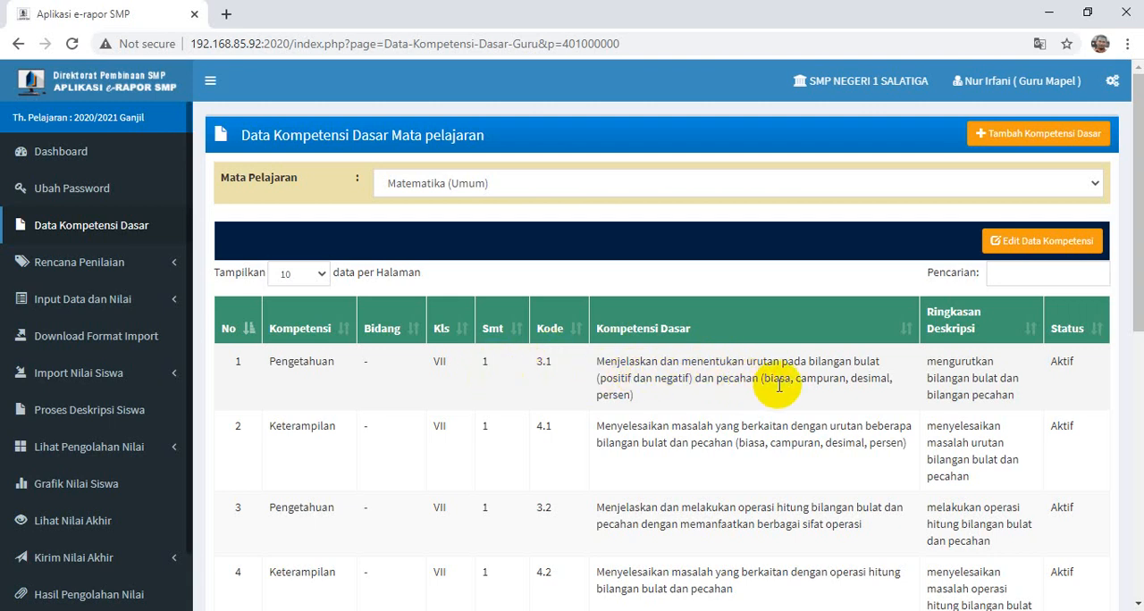
# - Open the Matematika (Umum) competency data for editing, review the class, semester, description and status entries, and save the data
pyautogui.click(1032, 243)
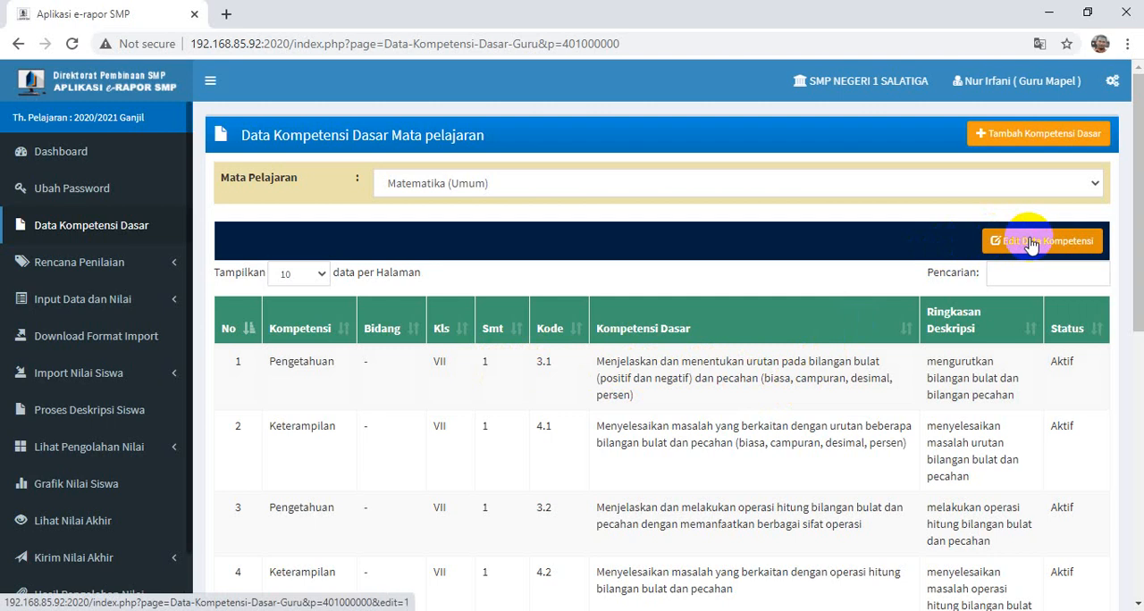
pyautogui.click(1032, 243)
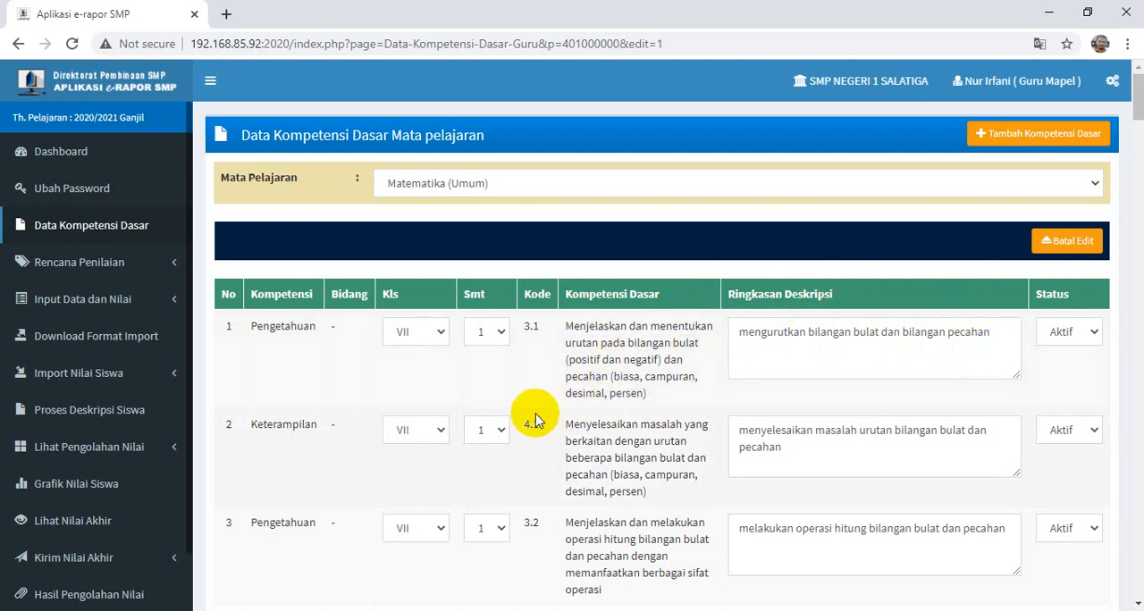
pyautogui.scroll(-1, 531, 420)
pyautogui.scroll(-4, 533, 429)
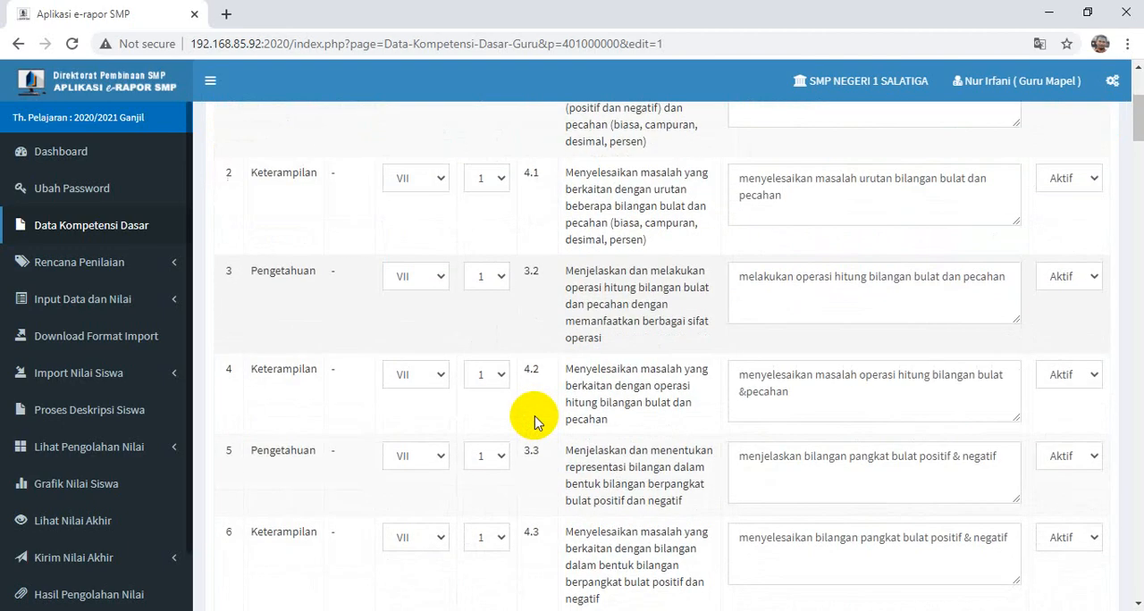
pyautogui.scroll(-4, 541, 412)
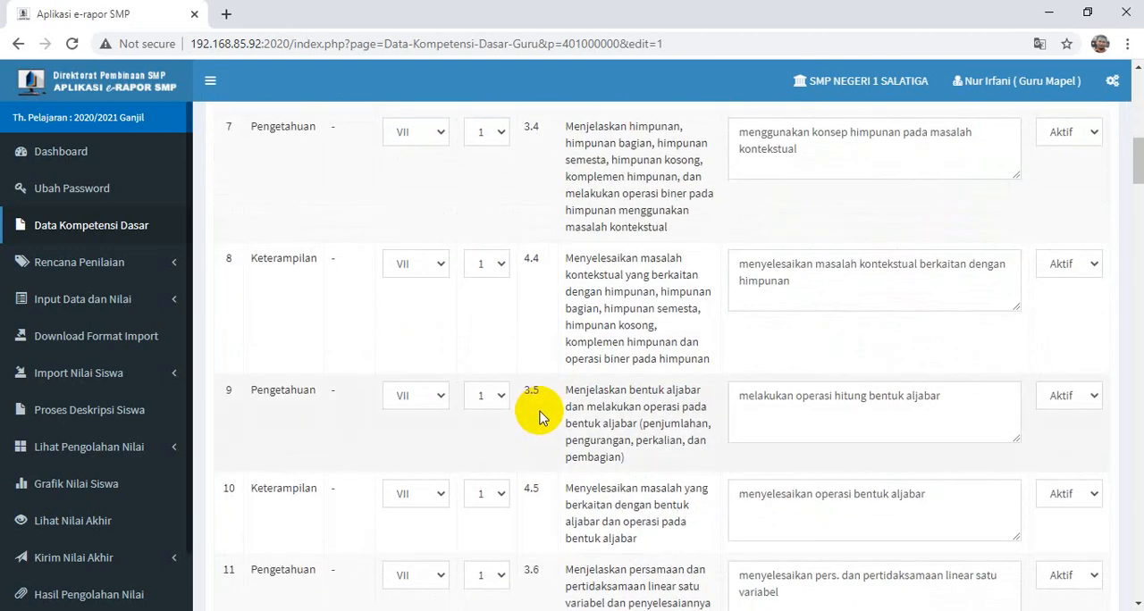
pyautogui.scroll(-3, 541, 412)
pyautogui.scroll(7, 544, 412)
pyautogui.scroll(5, 546, 411)
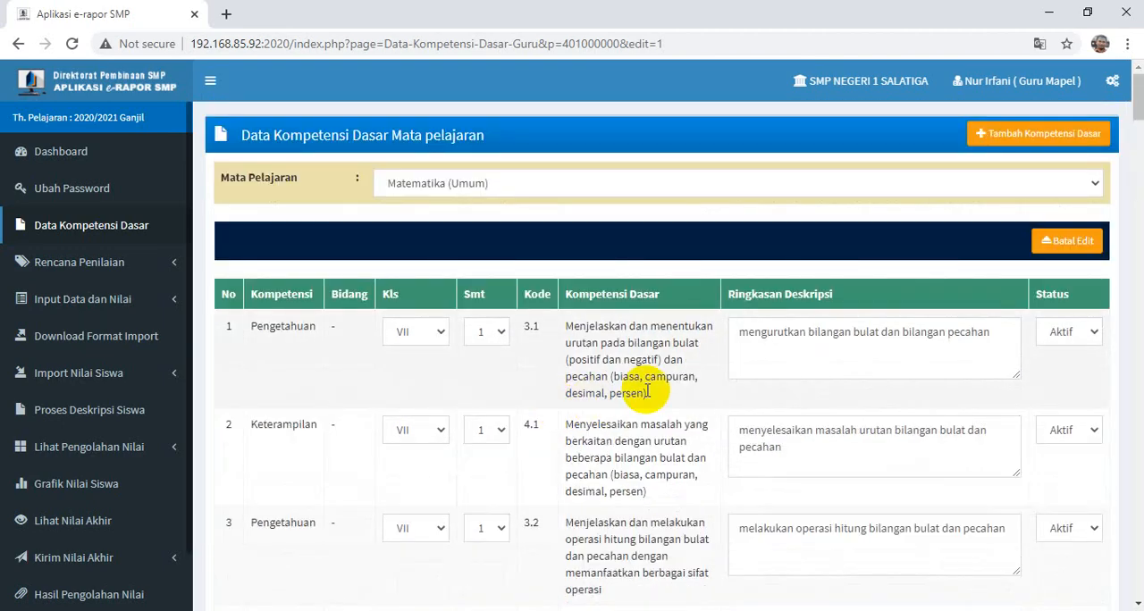
pyautogui.scroll(-11, 905, 474)
pyautogui.scroll(-20, 905, 471)
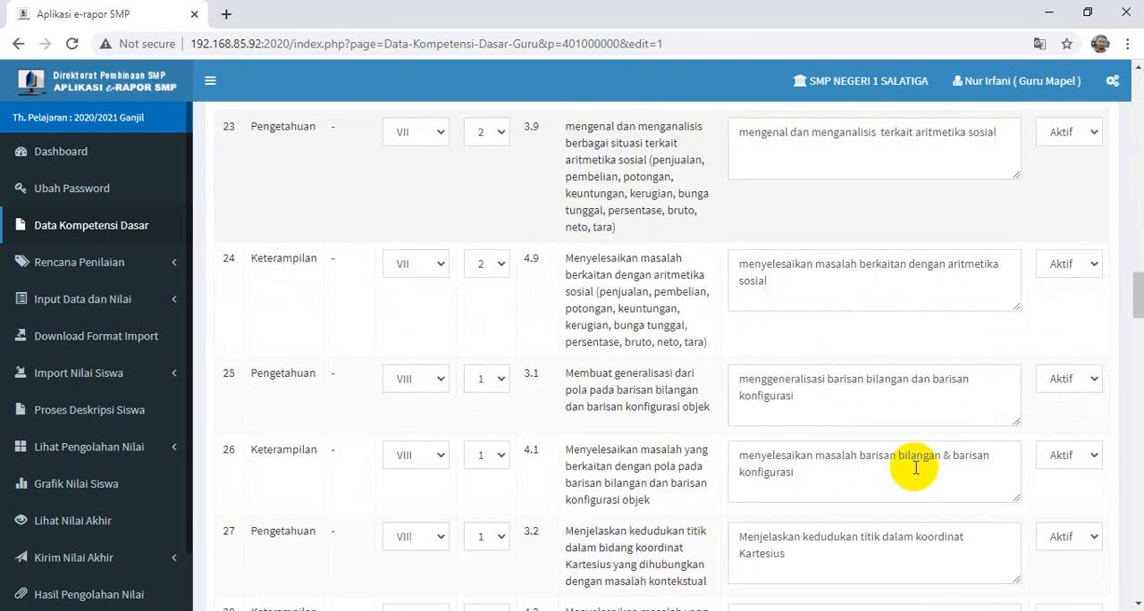
pyautogui.scroll(-20, 918, 472)
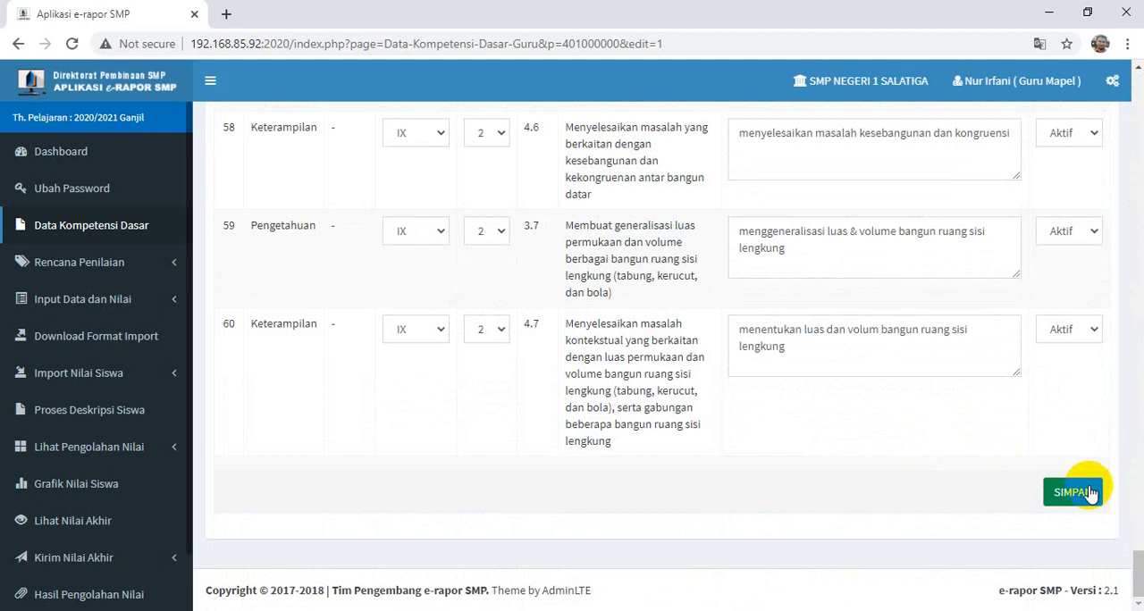
pyautogui.click(1091, 493)
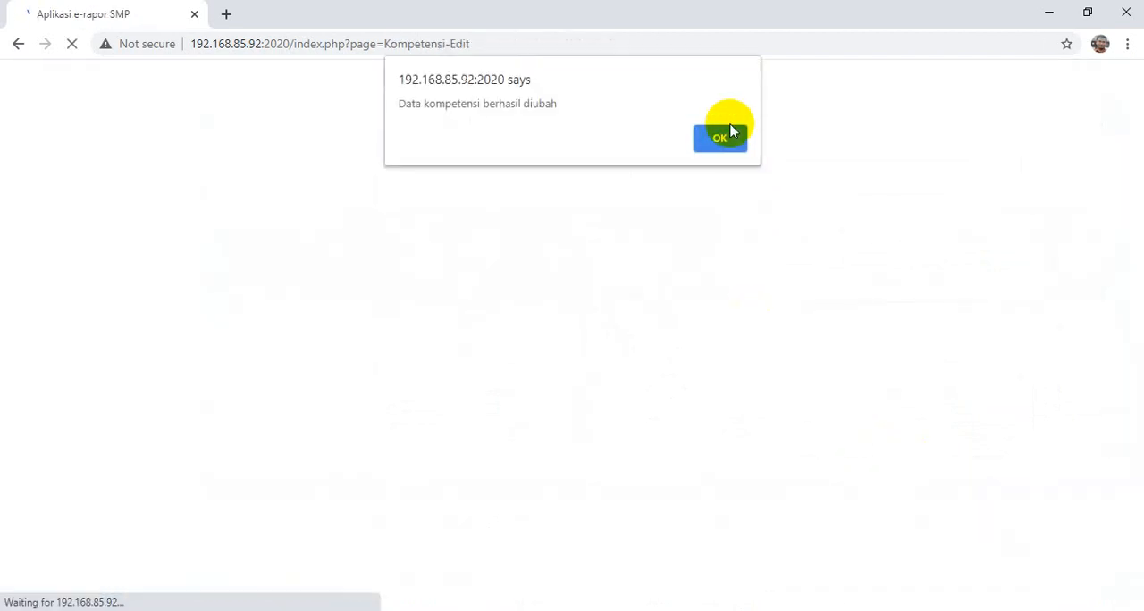
pyautogui.click(724, 141)
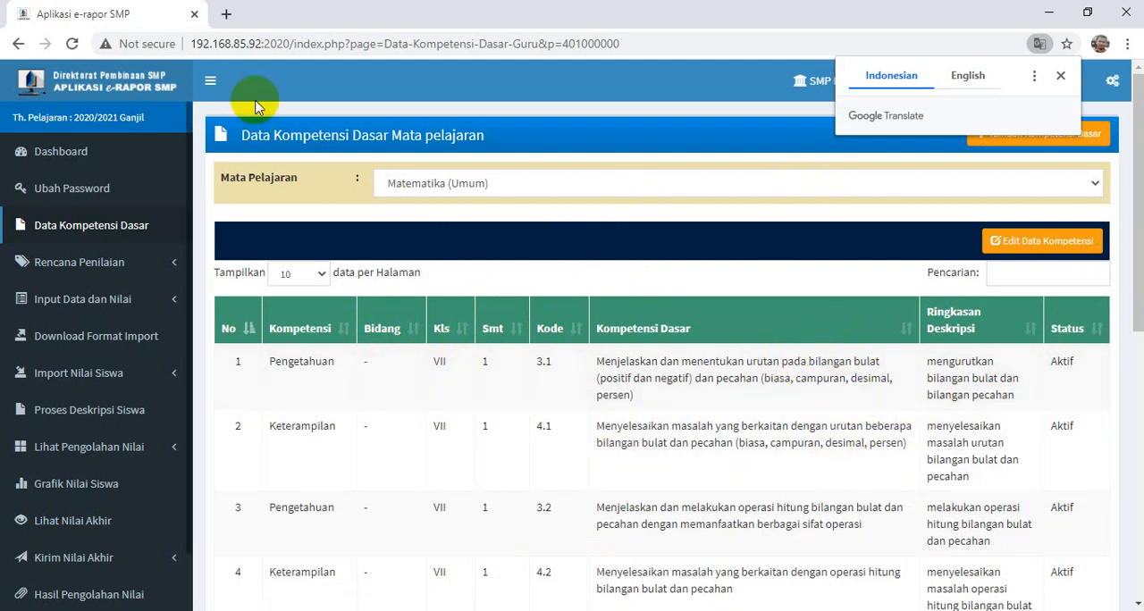
pyautogui.click(136, 229)
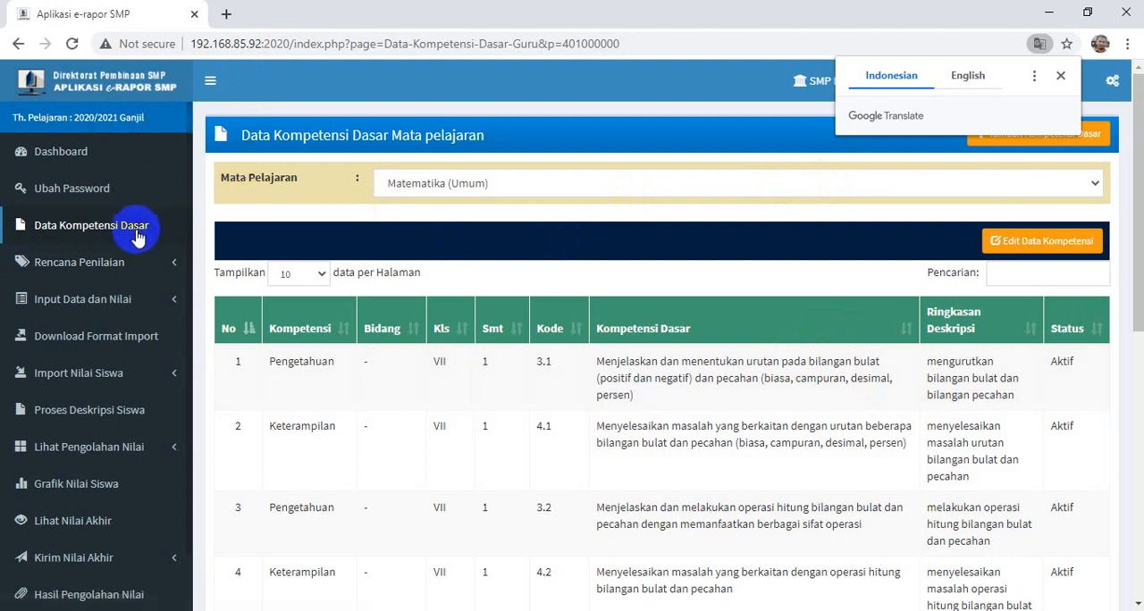
# - Open the Rencana Nilai Pengetahuan form under Rencana Penilaian
pyautogui.click(66, 270)
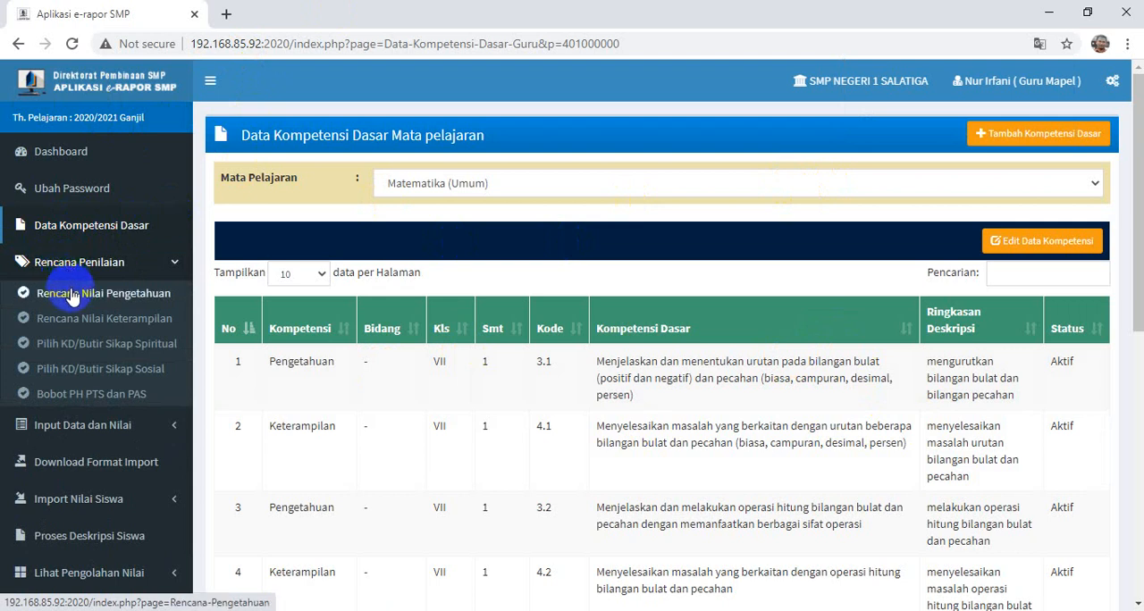
pyautogui.click(72, 295)
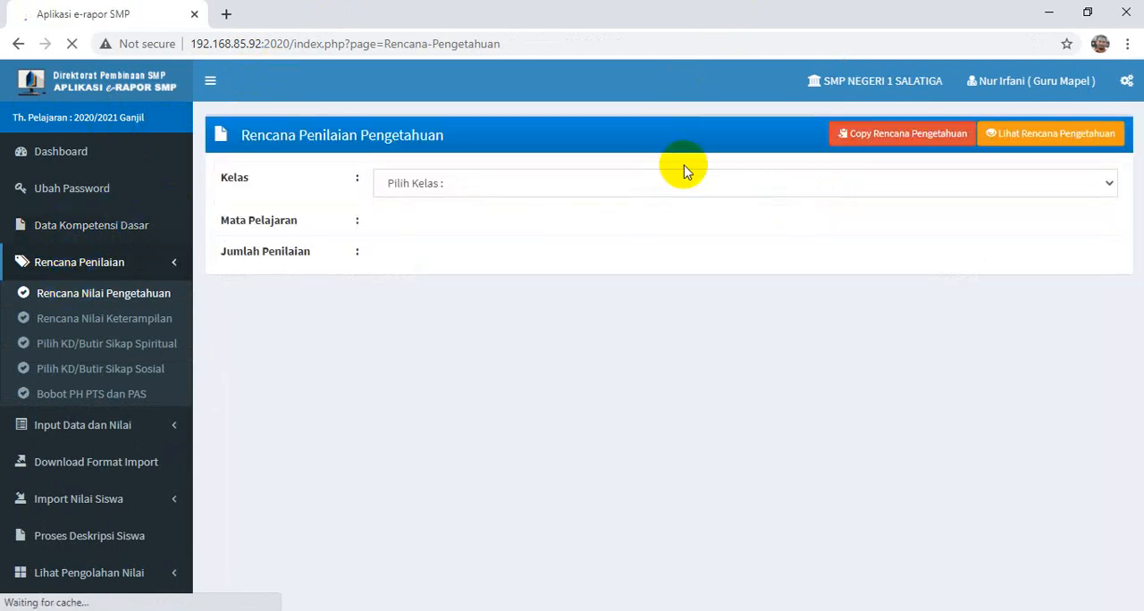
pyautogui.click(550, 190)
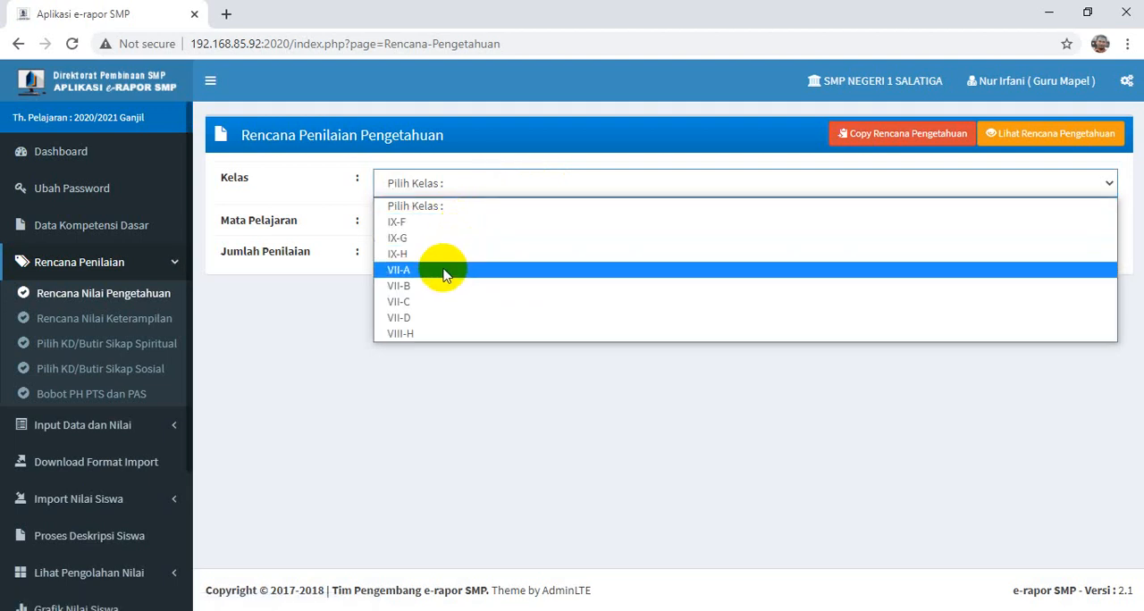
pyautogui.click(435, 223)
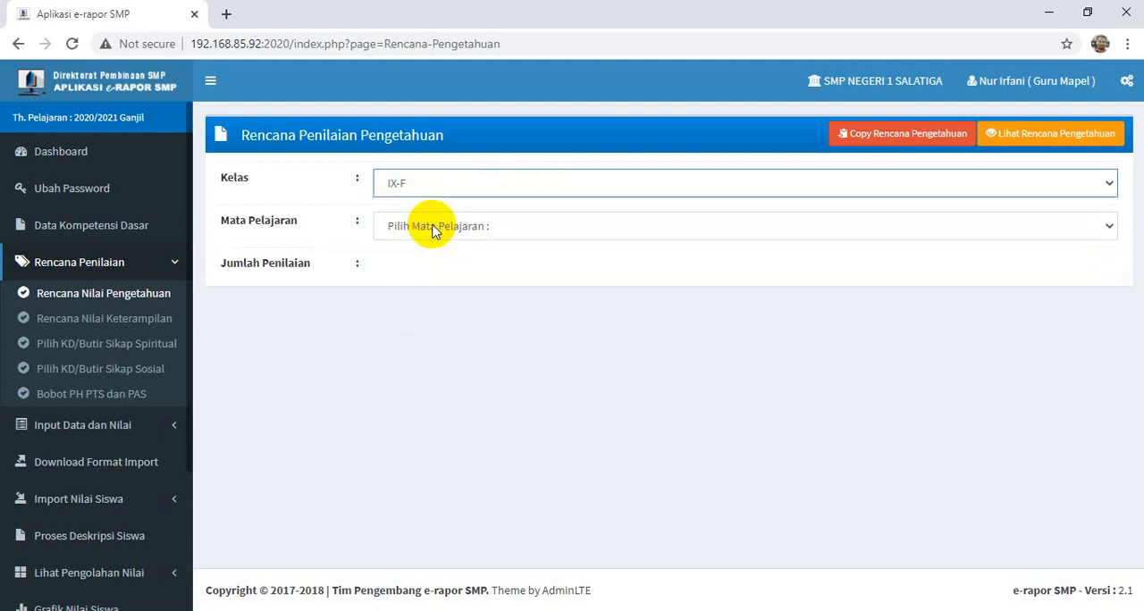
pyautogui.click(434, 229)
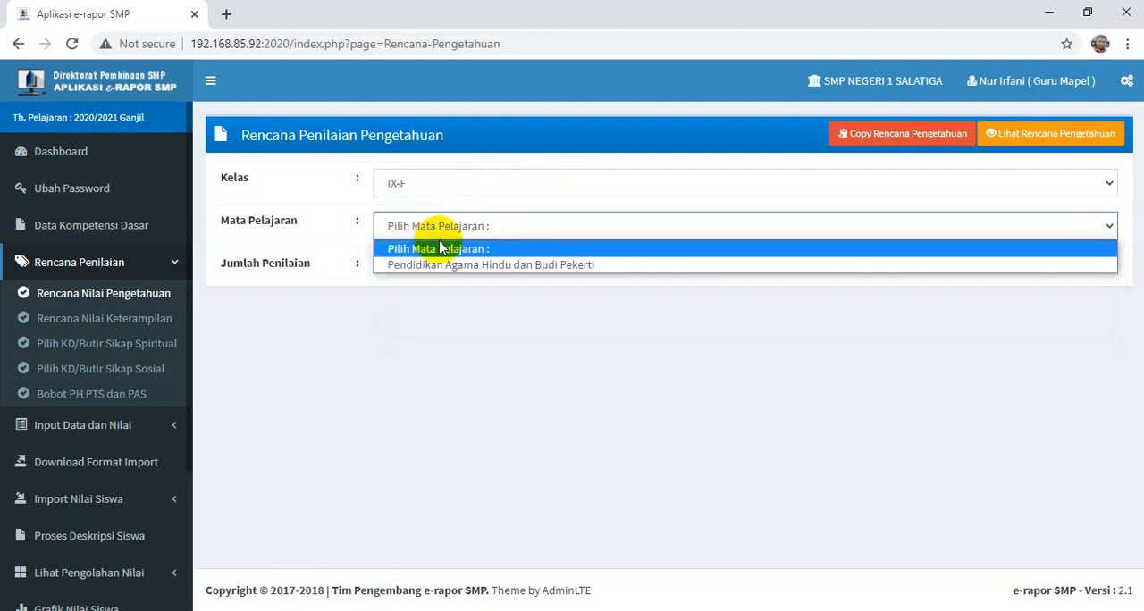
pyautogui.click(436, 229)
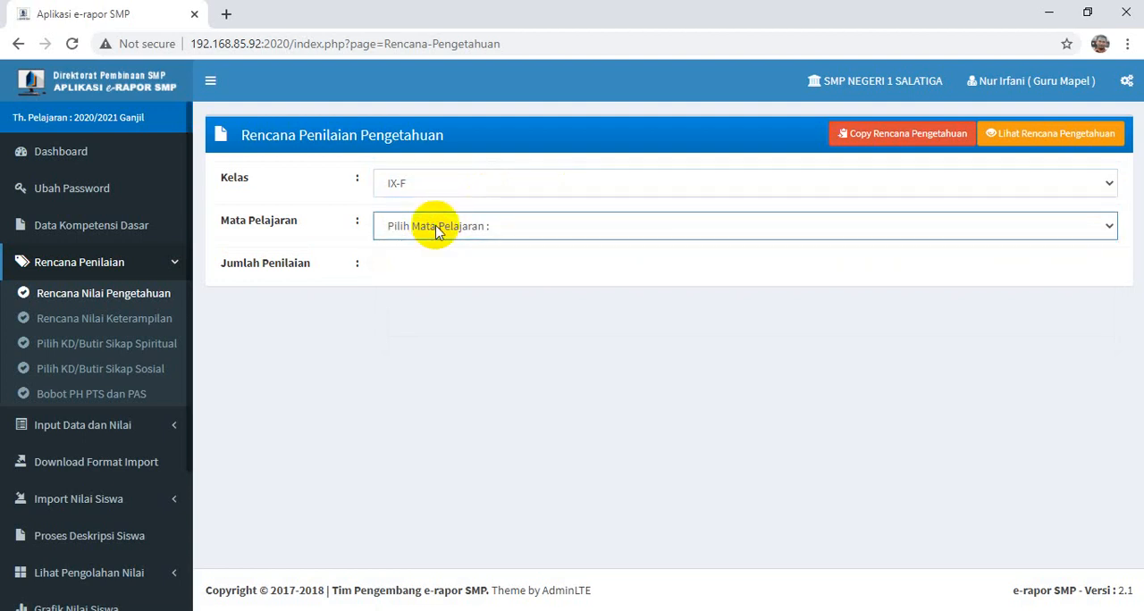
# - Set the knowledge assessment plan to class IX-G, subject Matematika (Umum) and 2 assessments
pyautogui.click(430, 193)
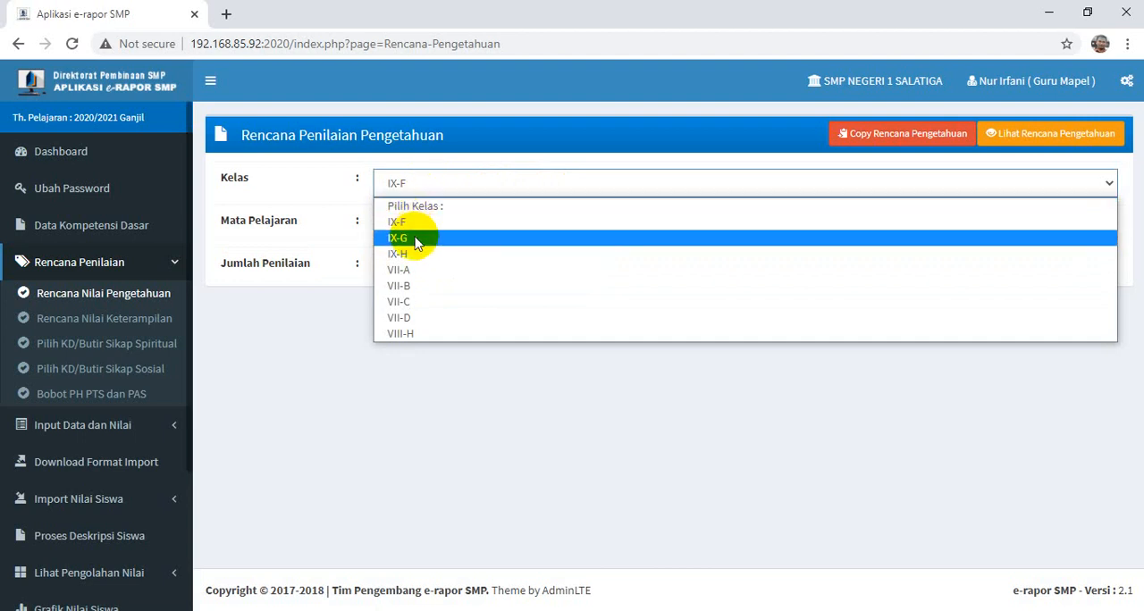
pyautogui.click(415, 239)
pyautogui.click(412, 230)
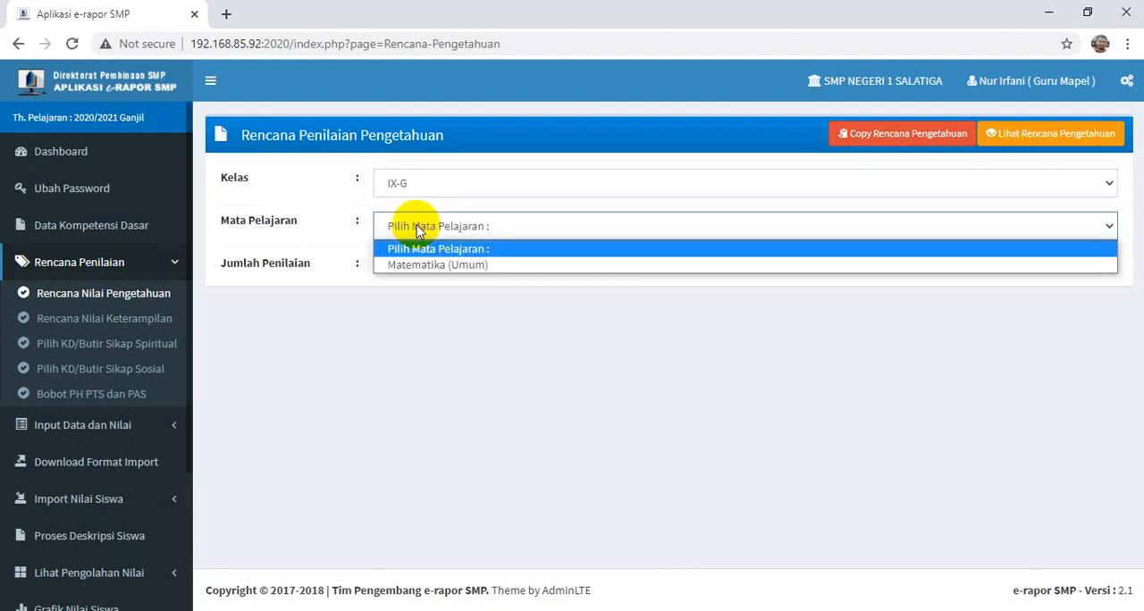
pyautogui.click(438, 266)
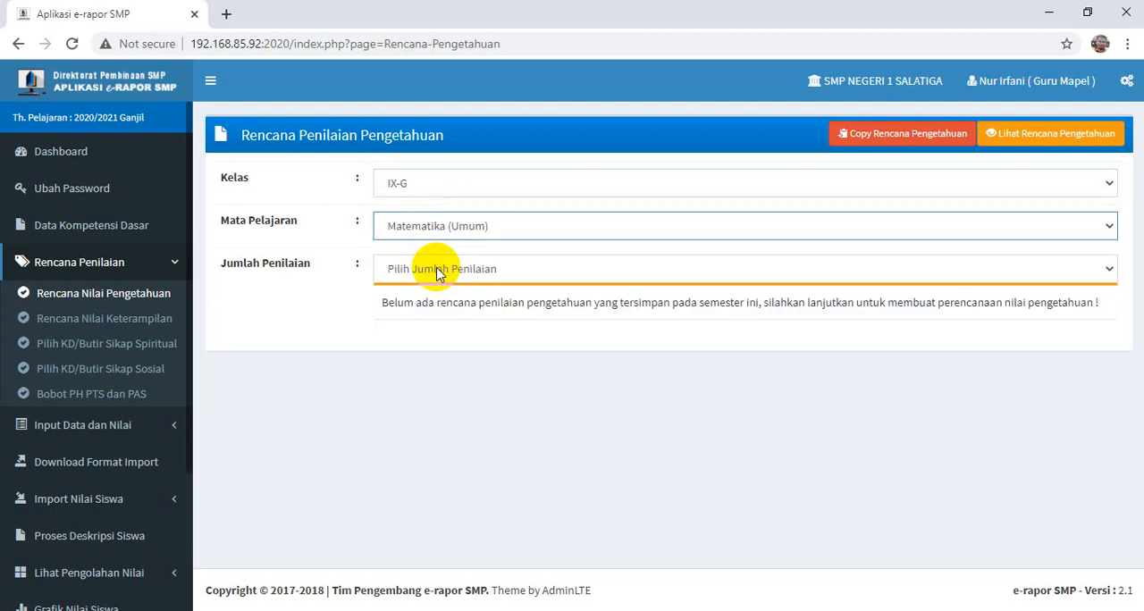
pyautogui.click(438, 271)
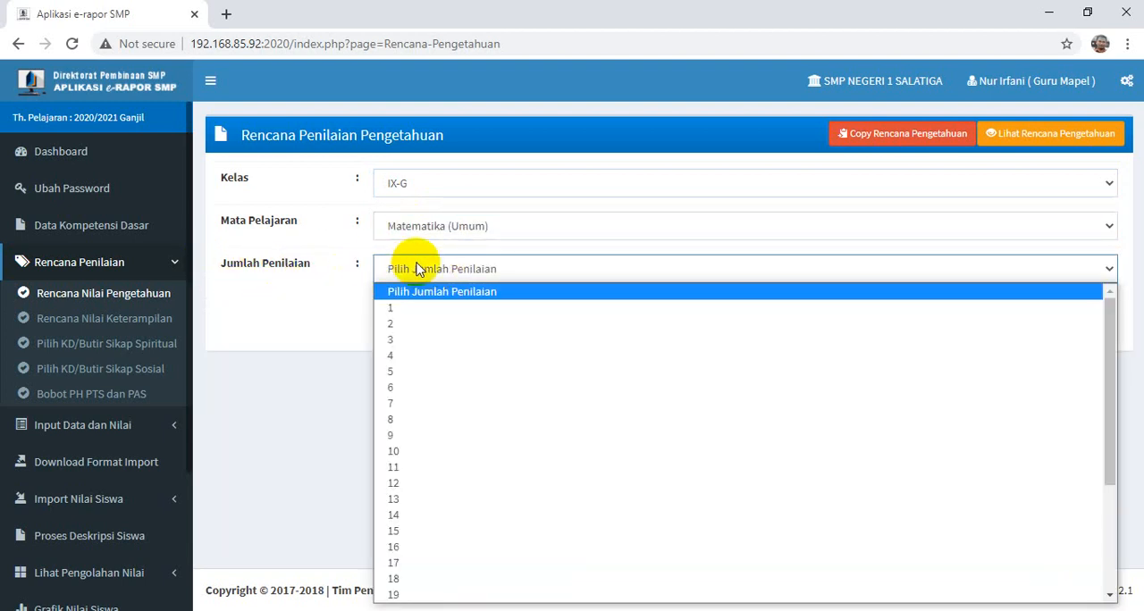
pyautogui.click(414, 327)
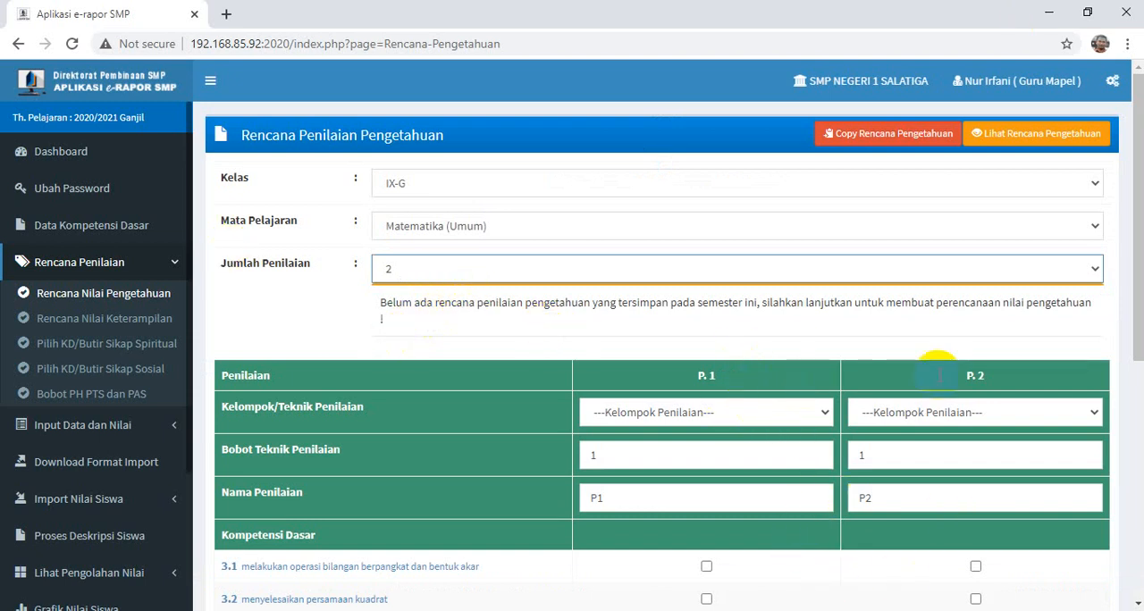
# - Set the assessment technique to Tes Tulis for P.1 and Penugasan for P.2
pyautogui.scroll(-2, 879, 383)
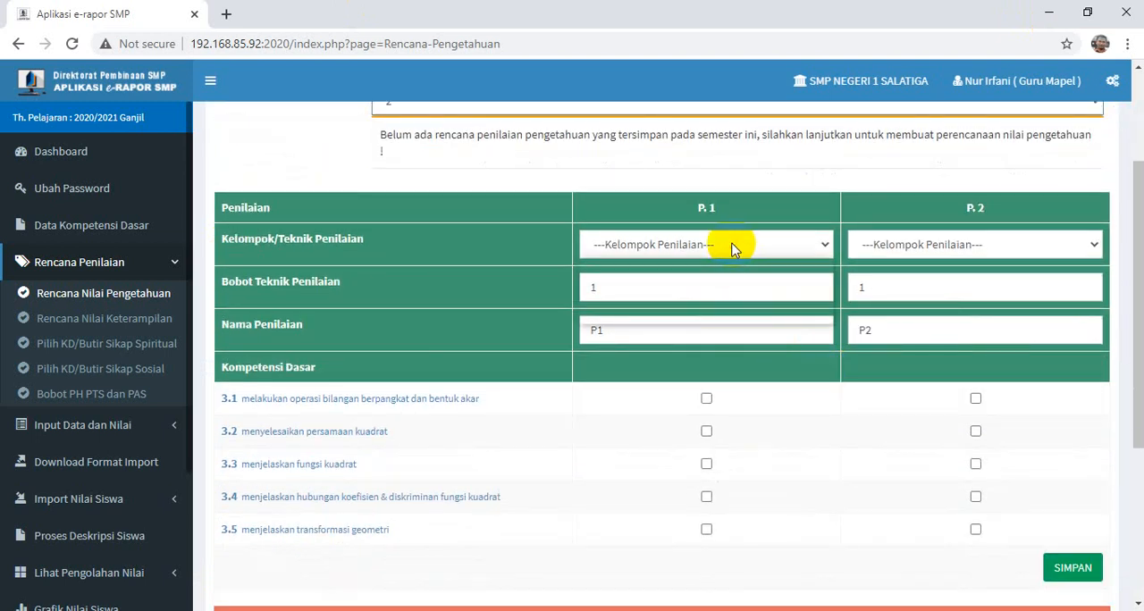
pyautogui.click(733, 246)
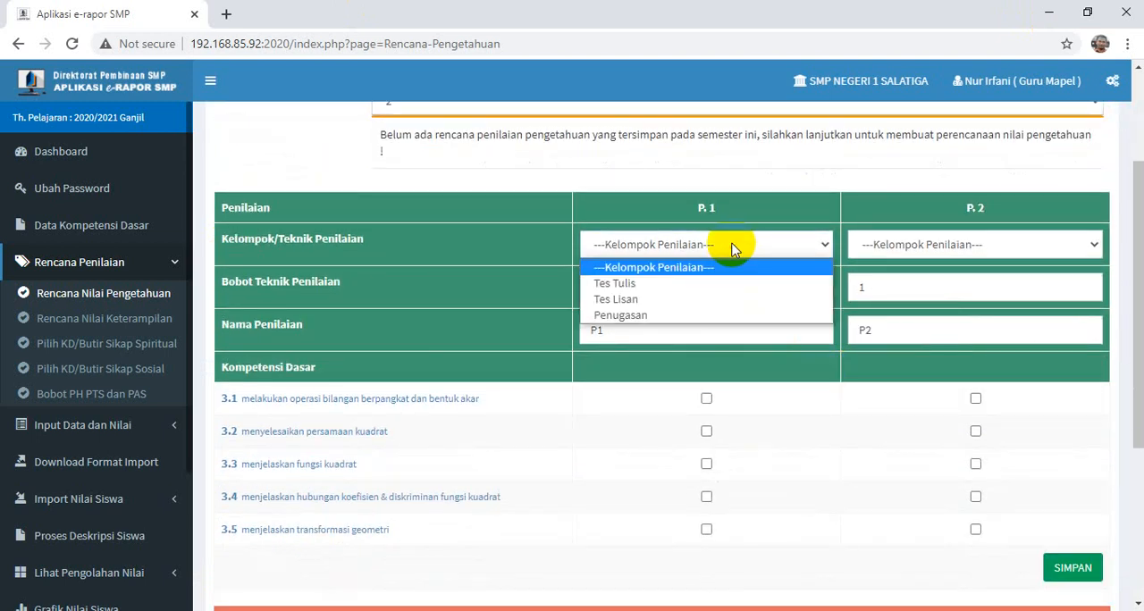
pyautogui.click(623, 286)
pyautogui.click(939, 248)
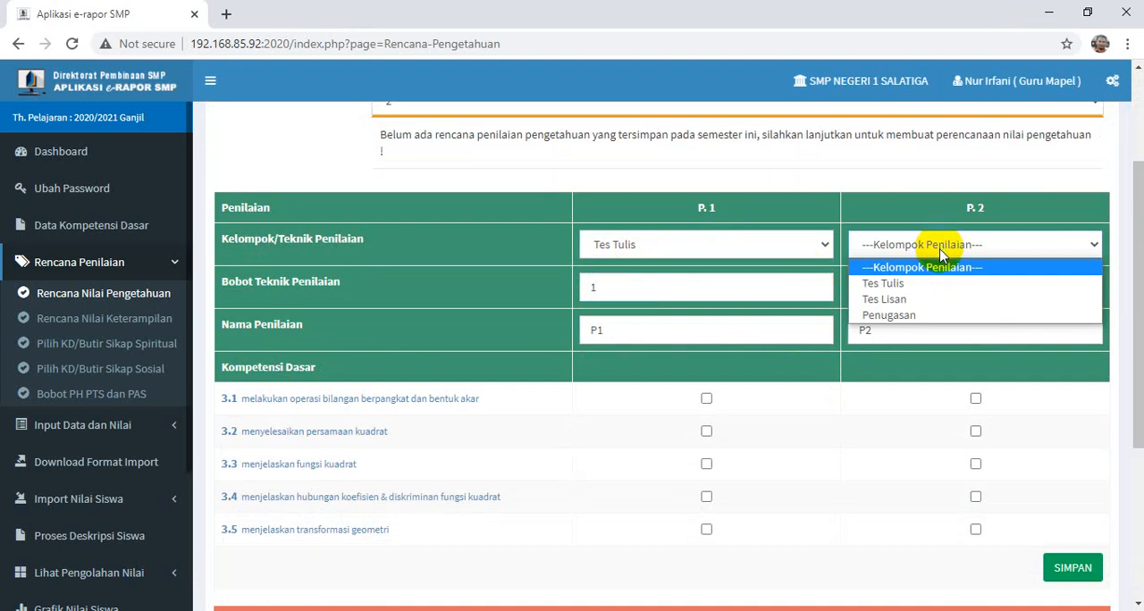
pyautogui.click(920, 316)
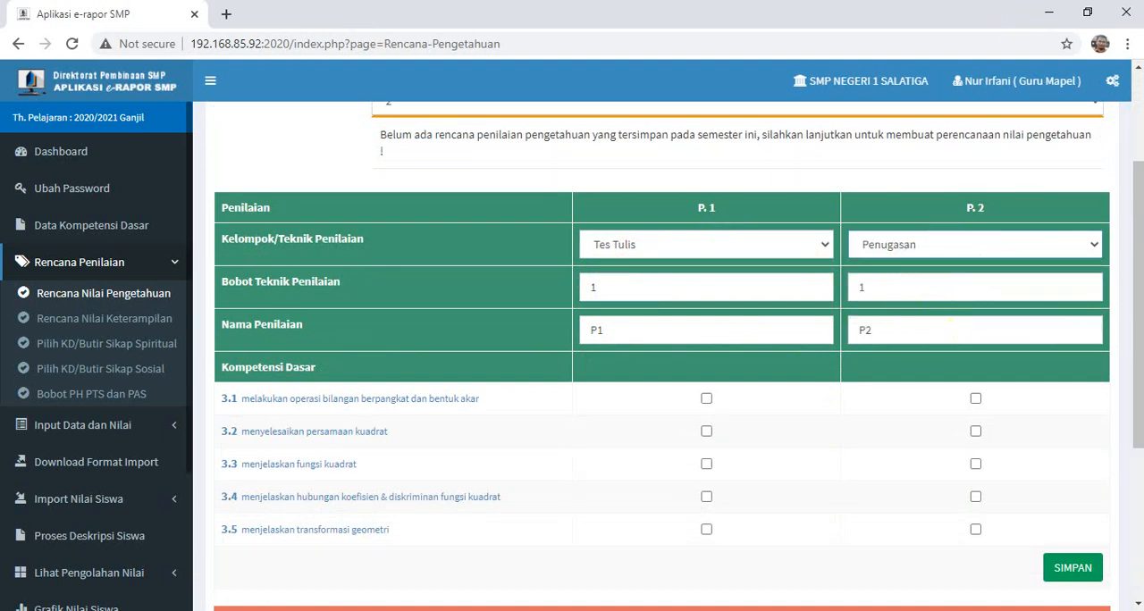
# - Assign all five basic competencies, 3.1 to 3.5, to assessment P.1 in the knowledge plan
pyautogui.scroll(-1, 813, 330)
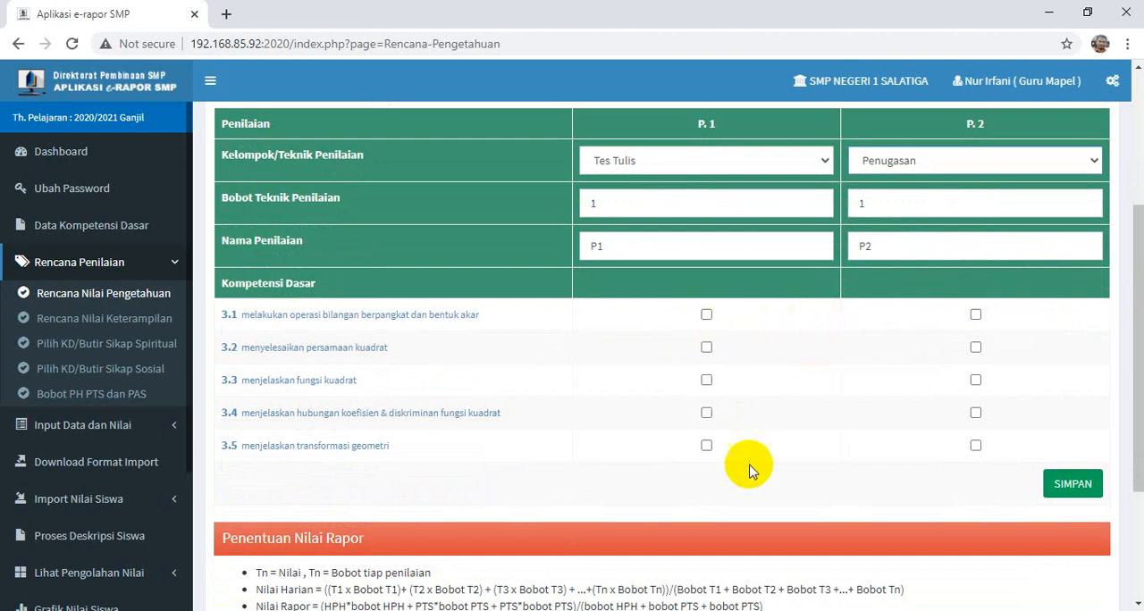
pyautogui.scroll(1, 779, 362)
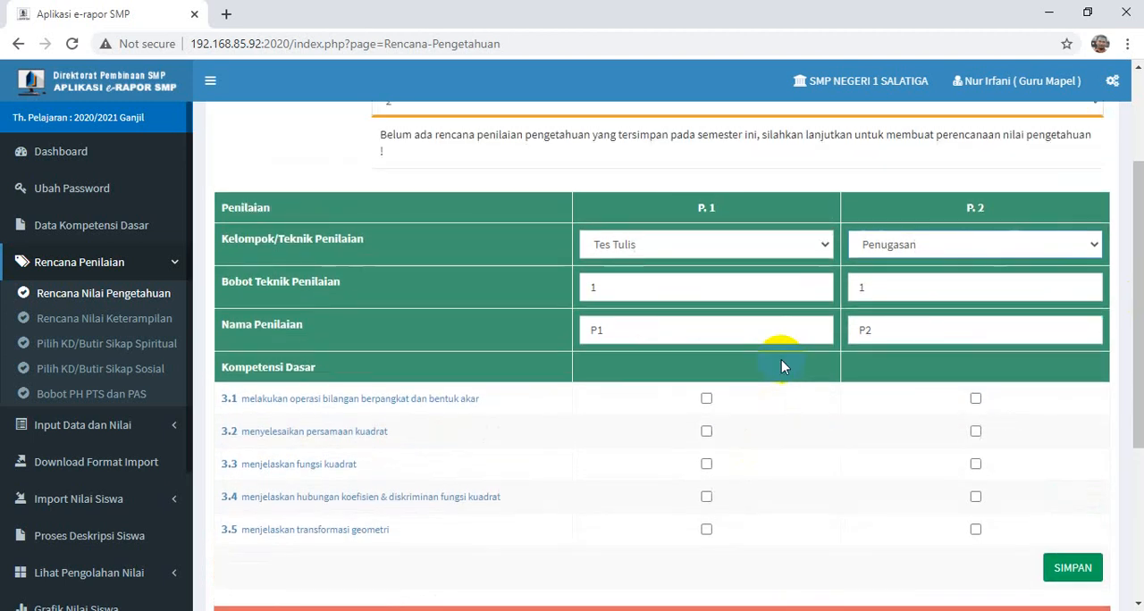
pyautogui.click(706, 398)
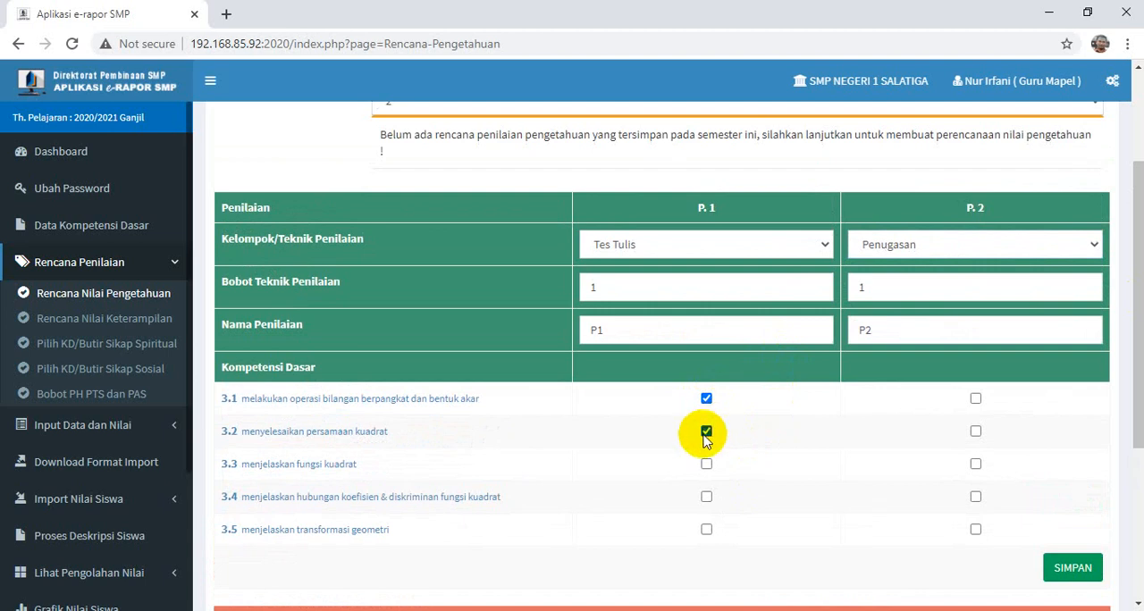
pyautogui.click(706, 464)
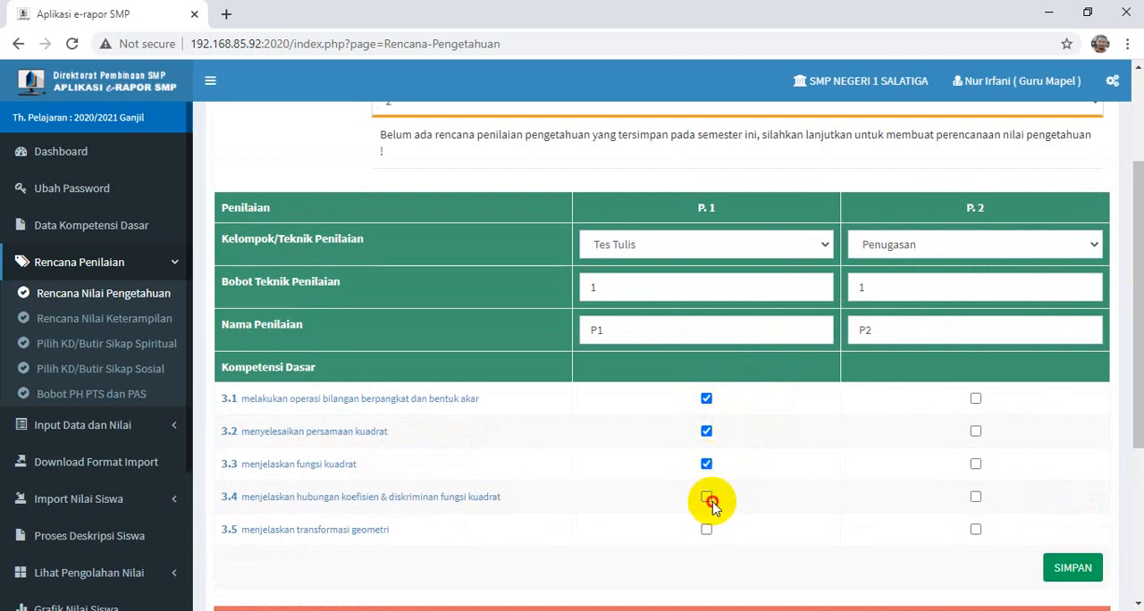
pyautogui.click(706, 497)
pyautogui.click(706, 529)
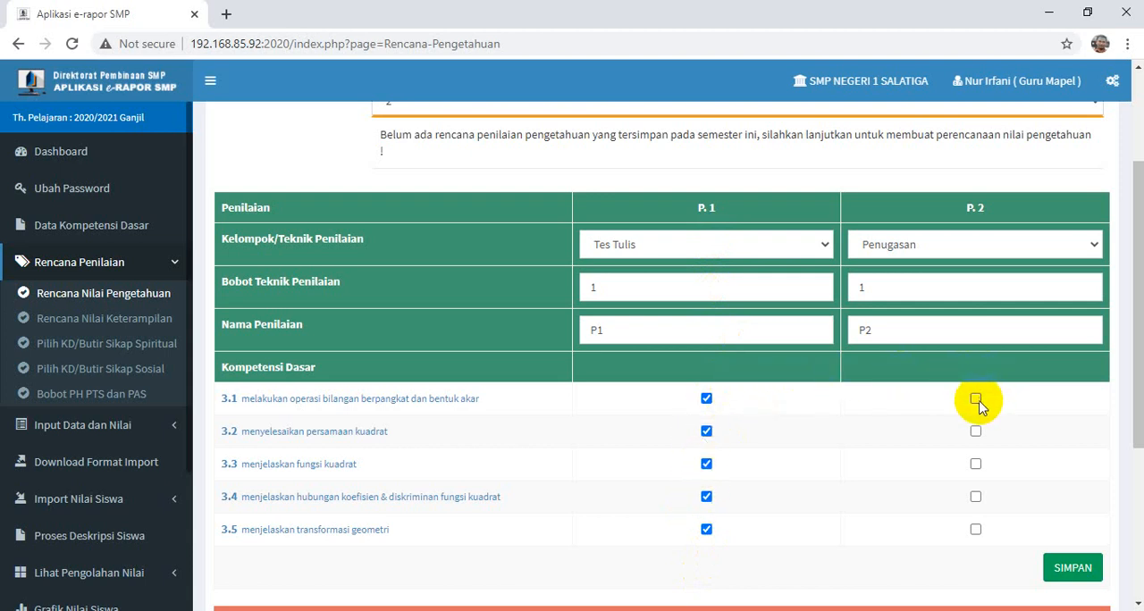
# - Assign basic competencies 3.1, 3.3, 3.4 and 3.5 to assessment P.2, leaving 3.2 unselected
pyautogui.click(976, 432)
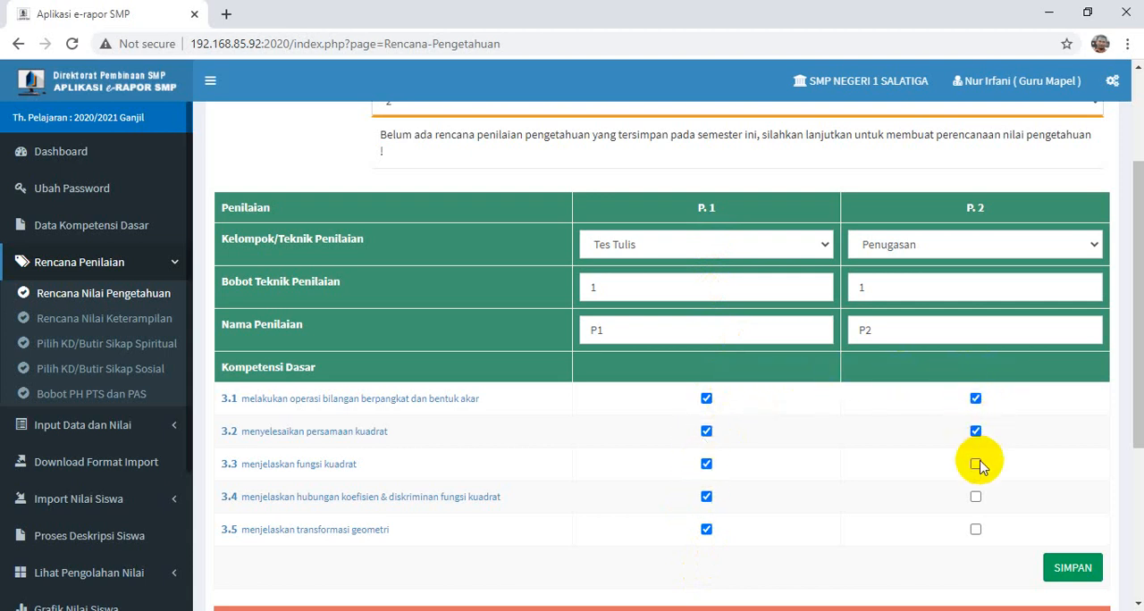
pyautogui.click(975, 464)
pyautogui.click(975, 497)
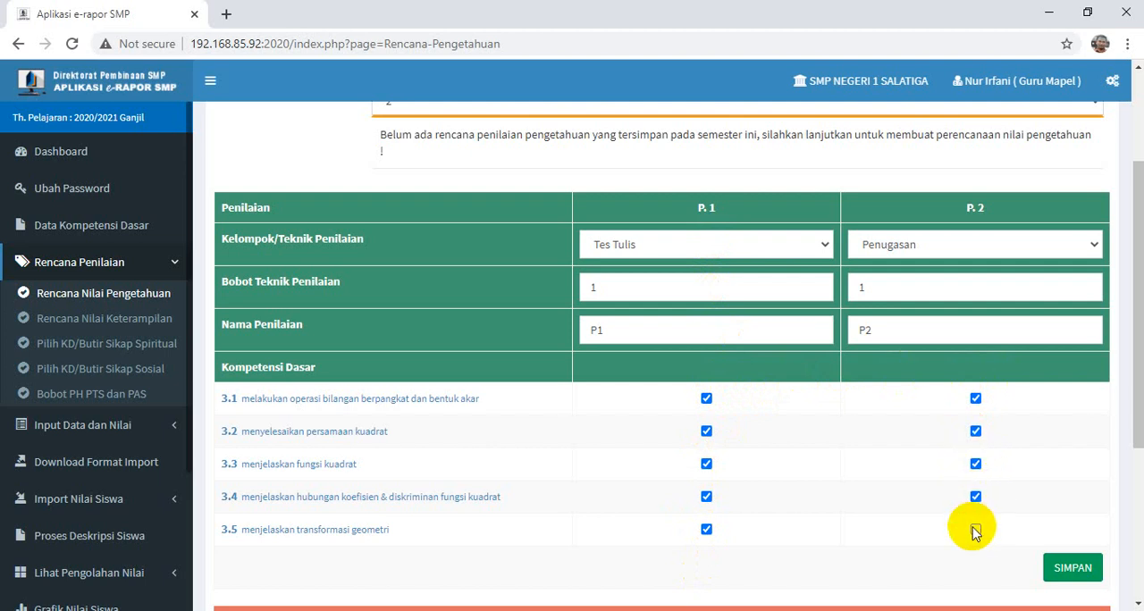
pyautogui.click(975, 531)
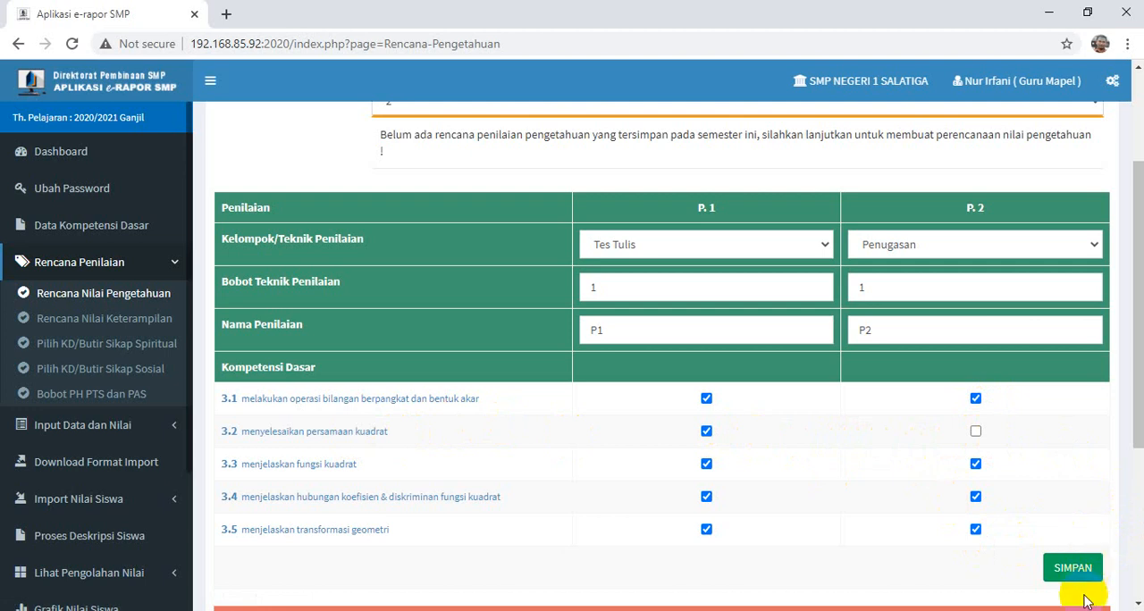
# - Save the knowledge assessment plan for class IX-G and accept the confirmation dialogs
pyautogui.click(1077, 568)
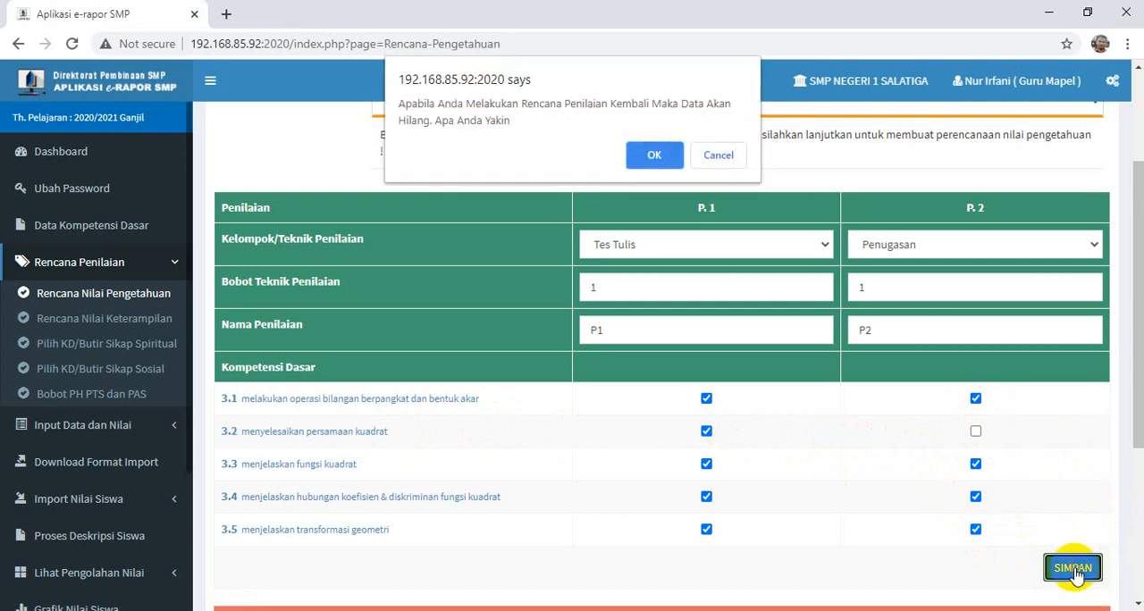
pyautogui.click(654, 155)
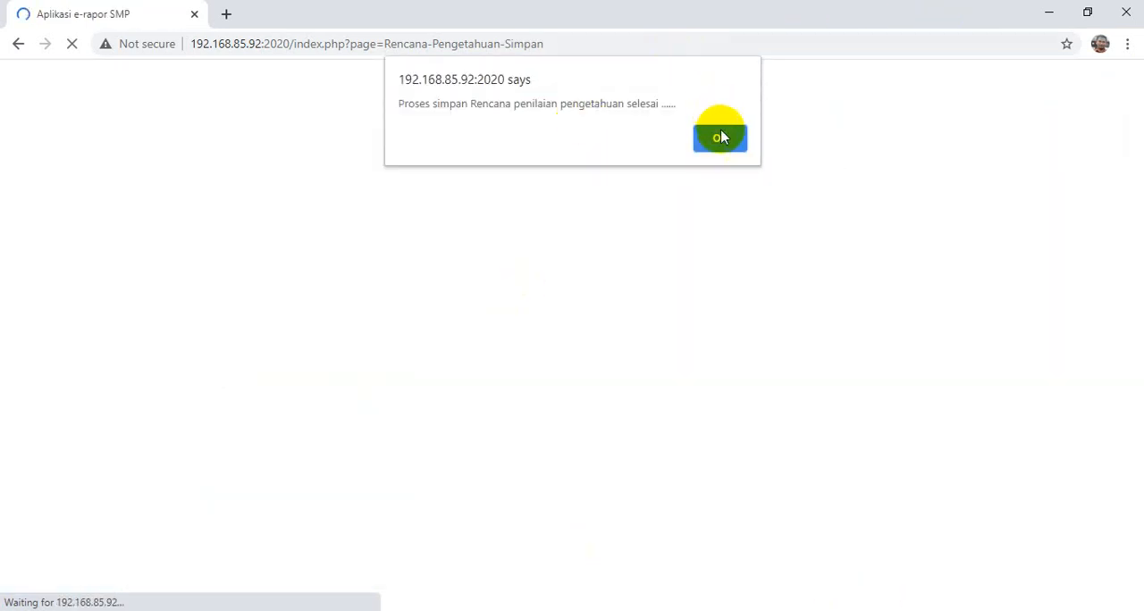
pyautogui.click(721, 136)
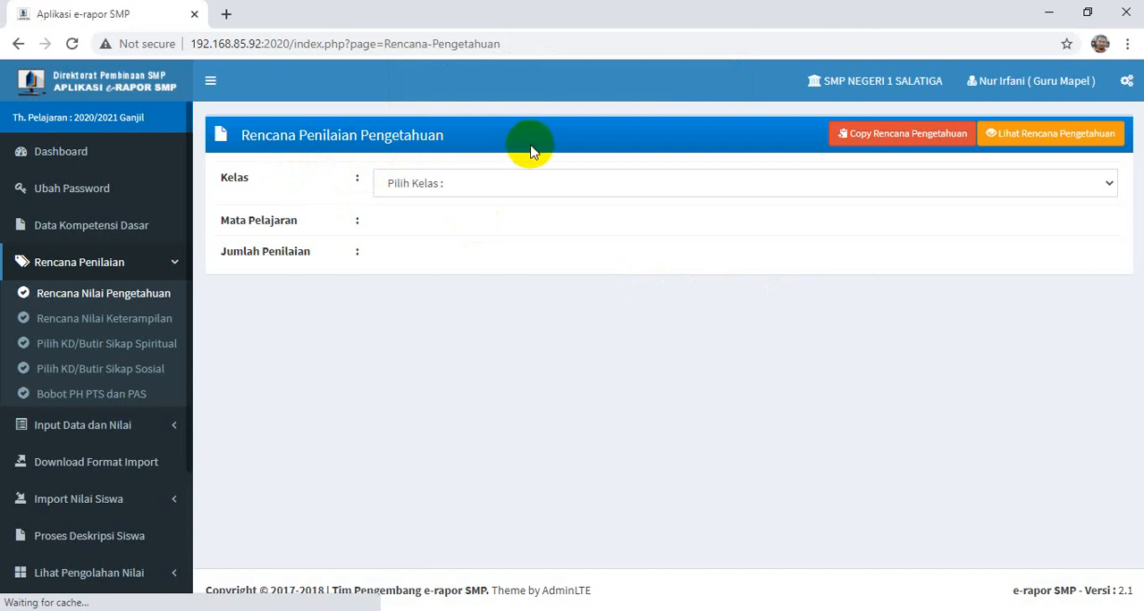
pyautogui.click(454, 185)
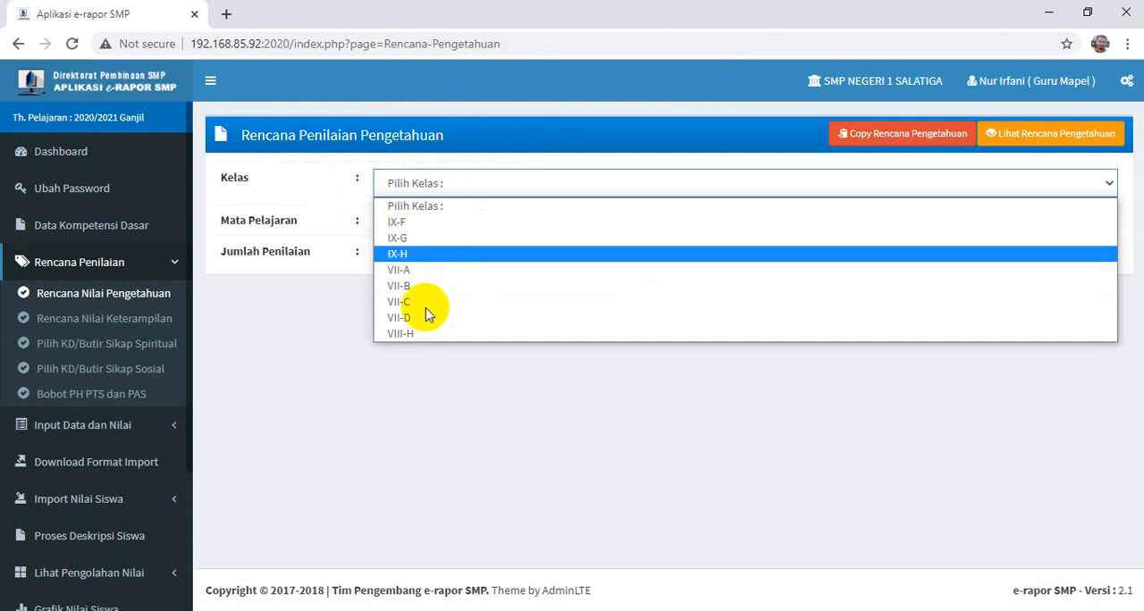
pyautogui.click(488, 384)
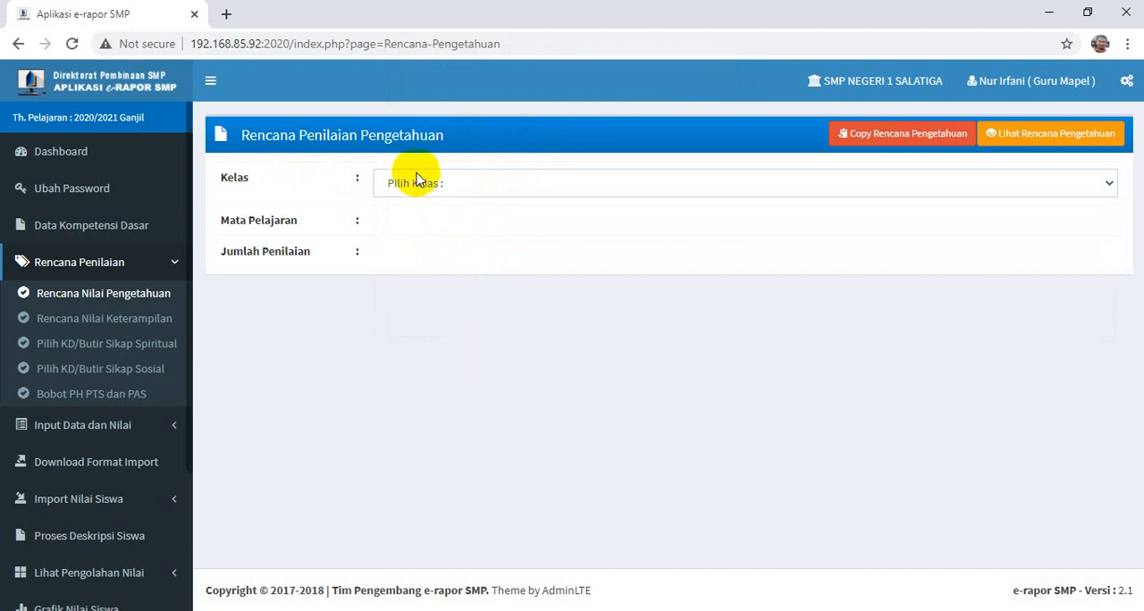
# - Open the Copy Rencana Pengetahuan form and set the source to class IX-G, subject Matematika (Umum)
pyautogui.click(905, 133)
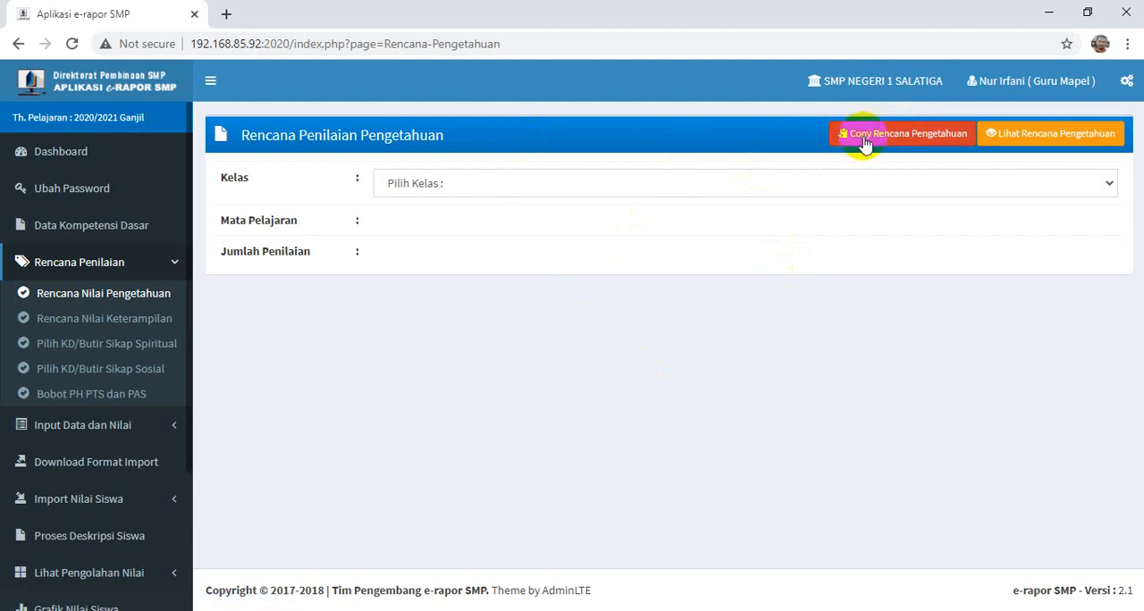
pyautogui.click(891, 138)
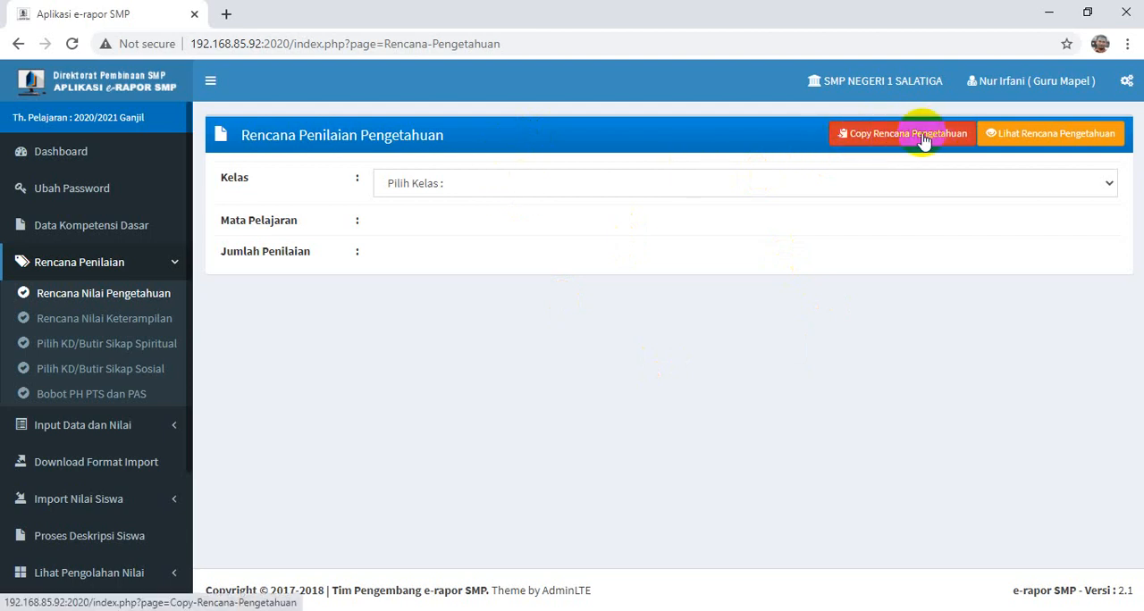
pyautogui.click(924, 137)
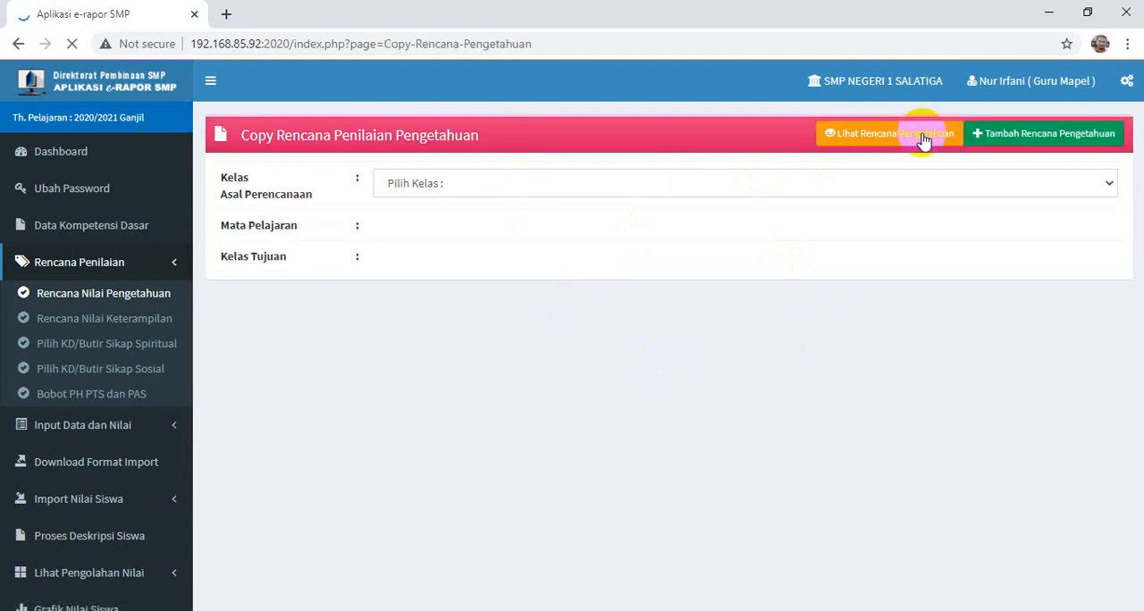
pyautogui.click(404, 184)
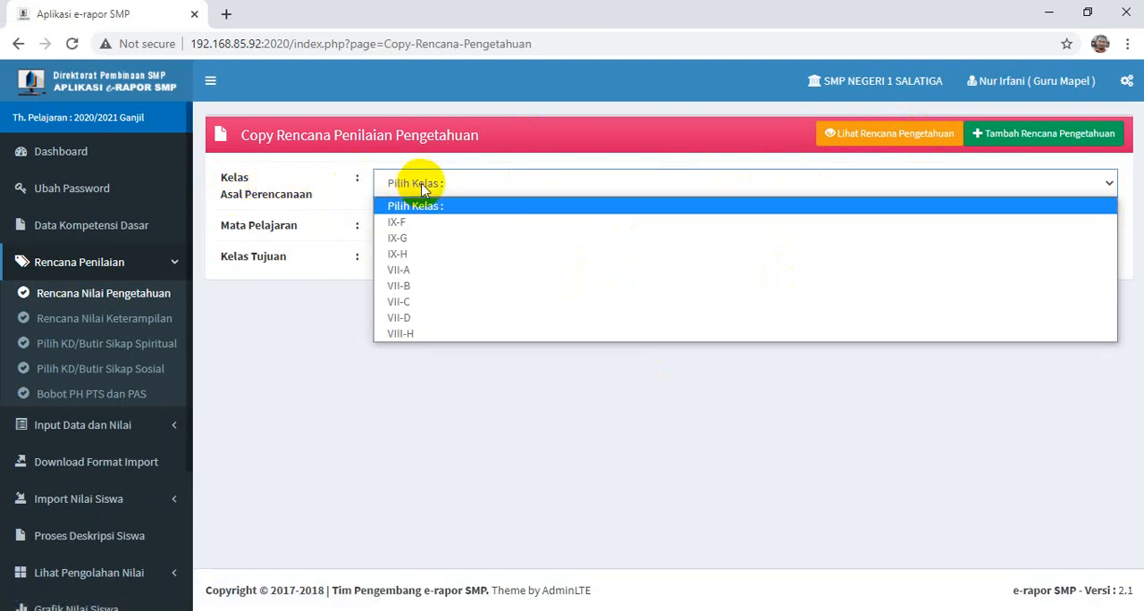
pyautogui.click(399, 237)
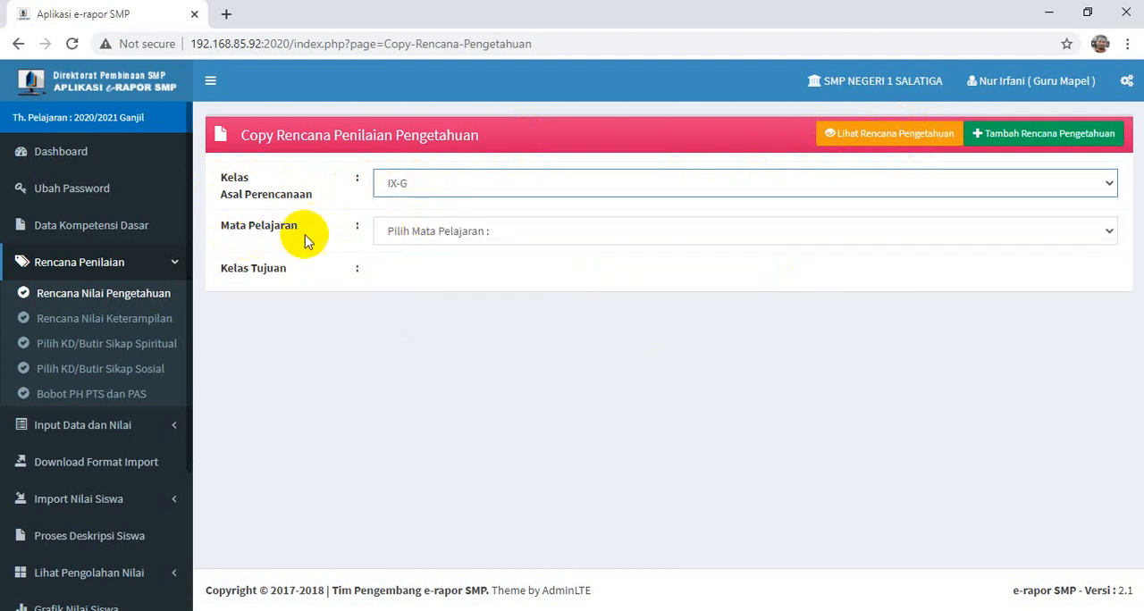
pyautogui.click(416, 233)
pyautogui.click(420, 270)
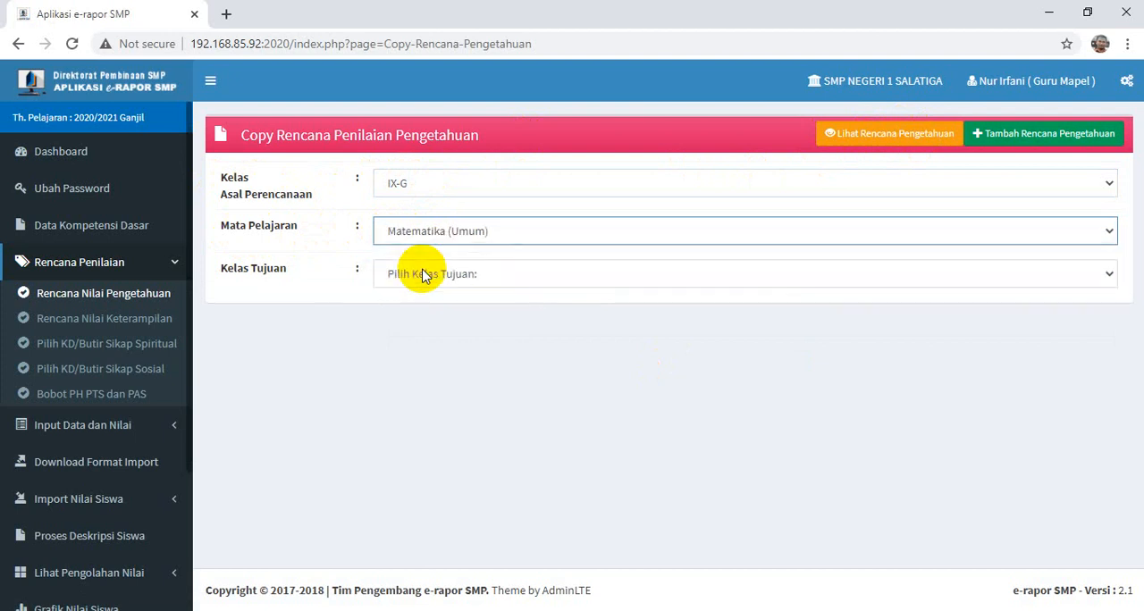
# - Copy the knowledge assessment plan to target class IX-H and accept the confirmation dialogs
pyautogui.click(423, 275)
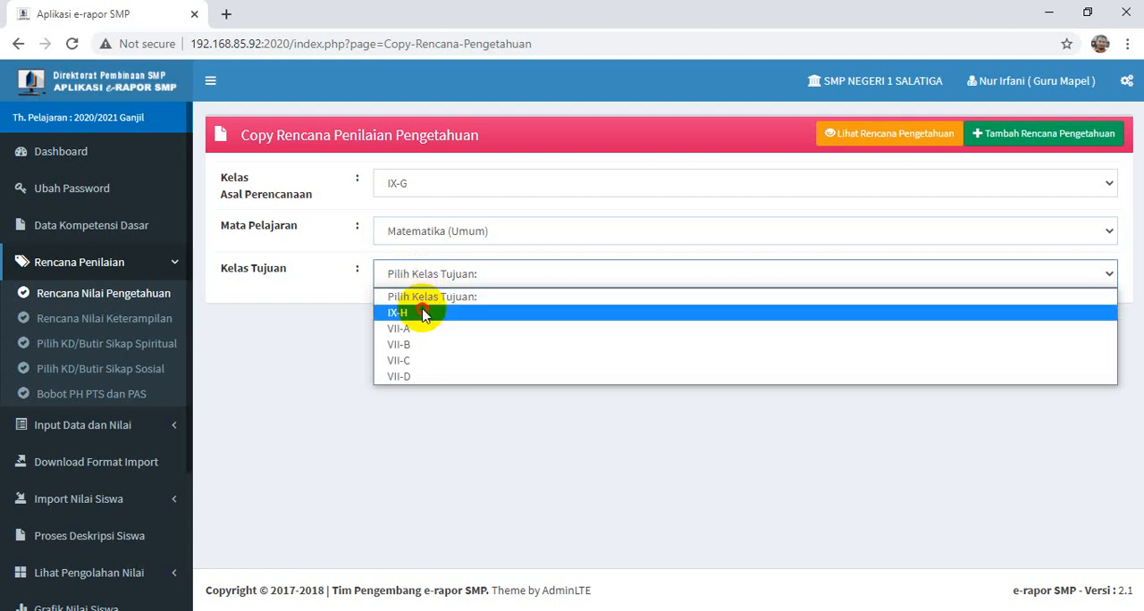
pyautogui.click(424, 313)
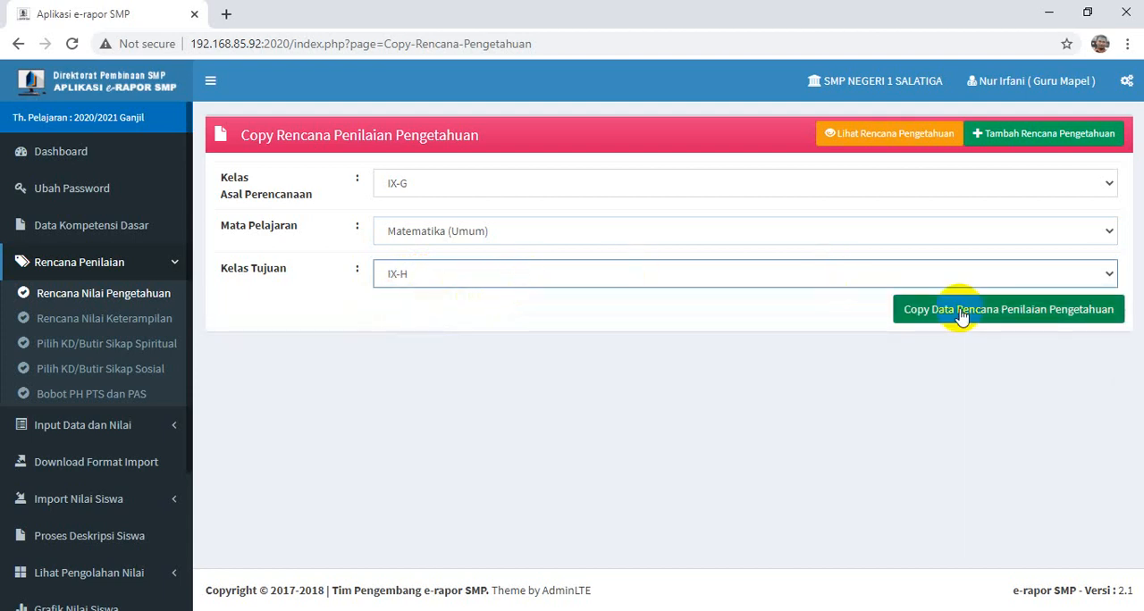
pyautogui.click(1001, 309)
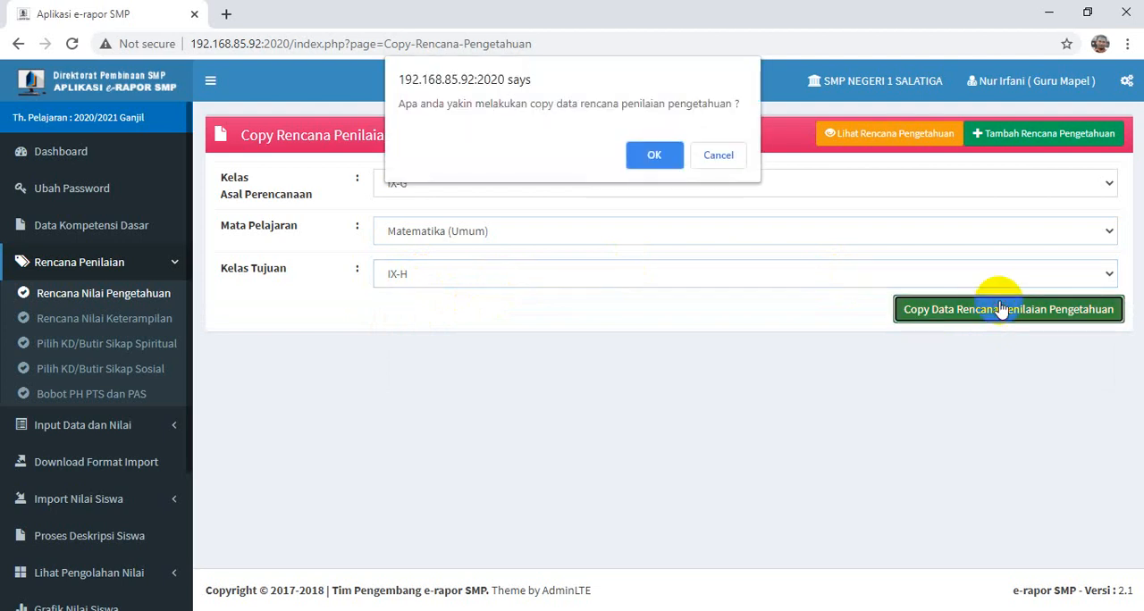
pyautogui.click(640, 160)
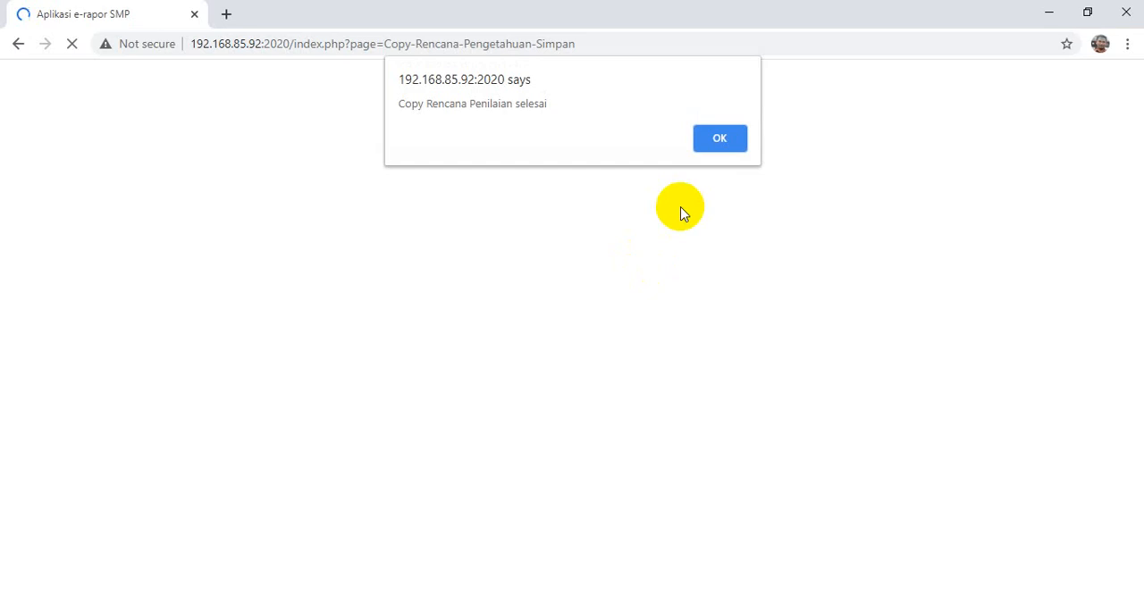
pyautogui.click(721, 141)
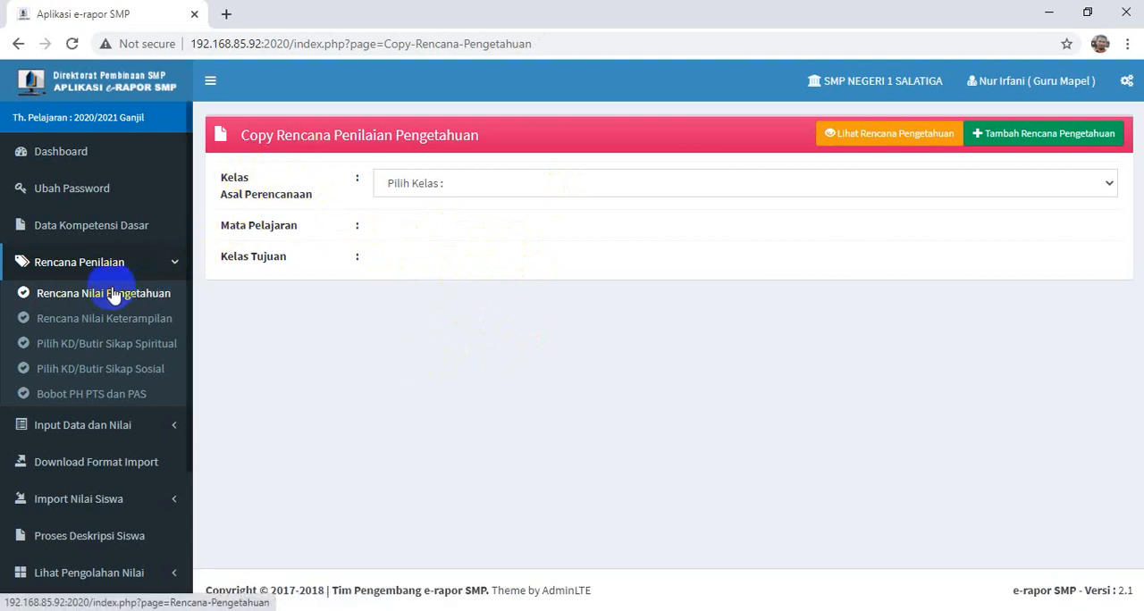
# - Open the Rencana Nilai Keterampilan form and set class IX-G, subject Matematika (Umum) and 2 assessments
pyautogui.click(74, 326)
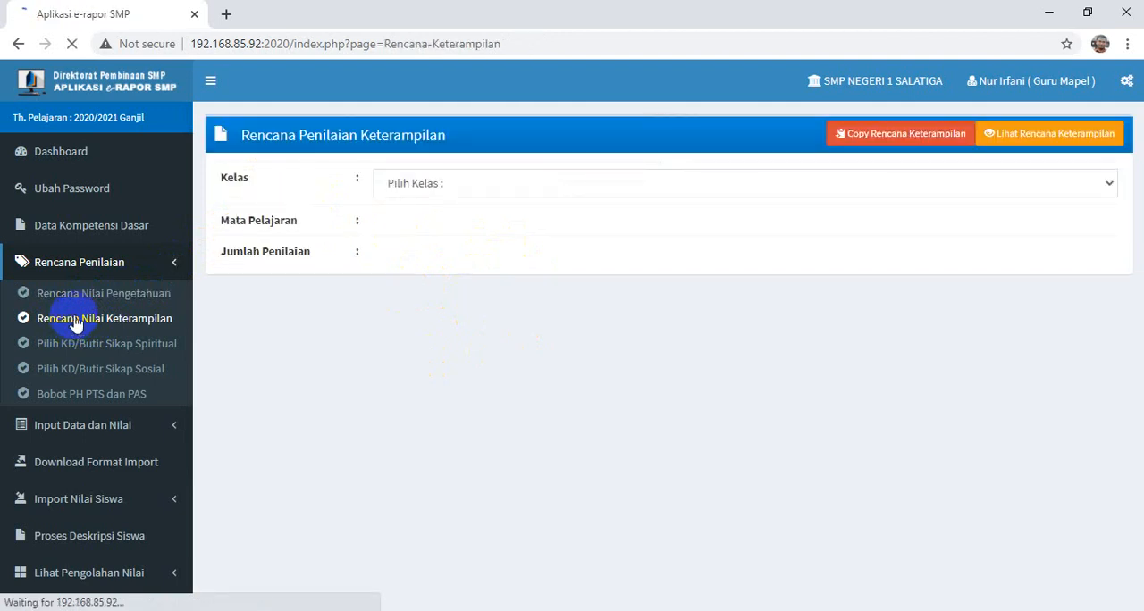
pyautogui.click(465, 188)
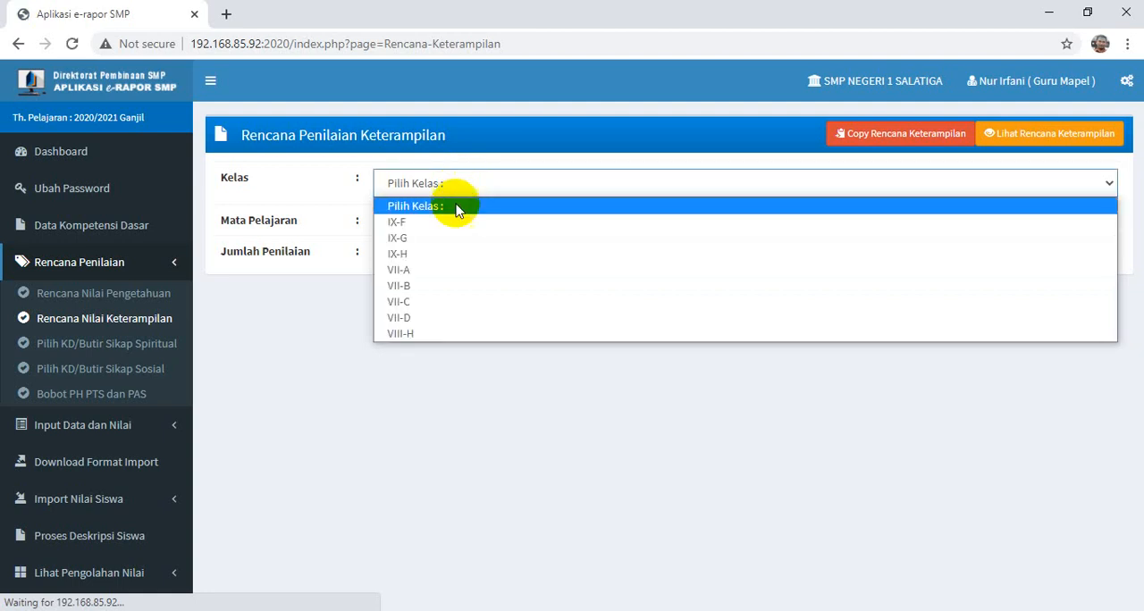
pyautogui.click(401, 239)
pyautogui.click(403, 226)
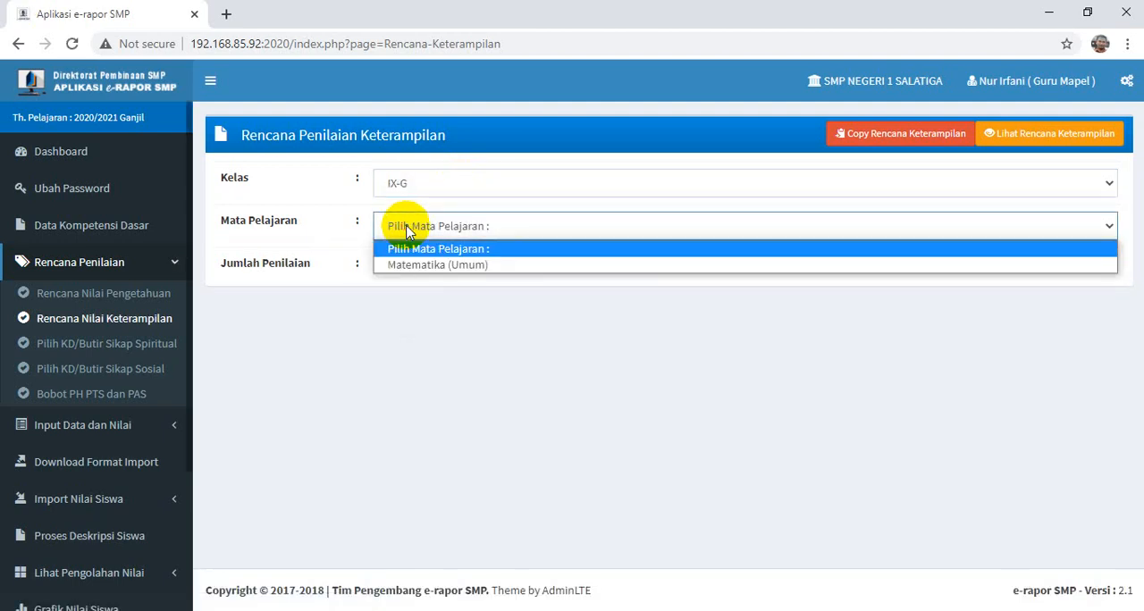
pyautogui.click(423, 265)
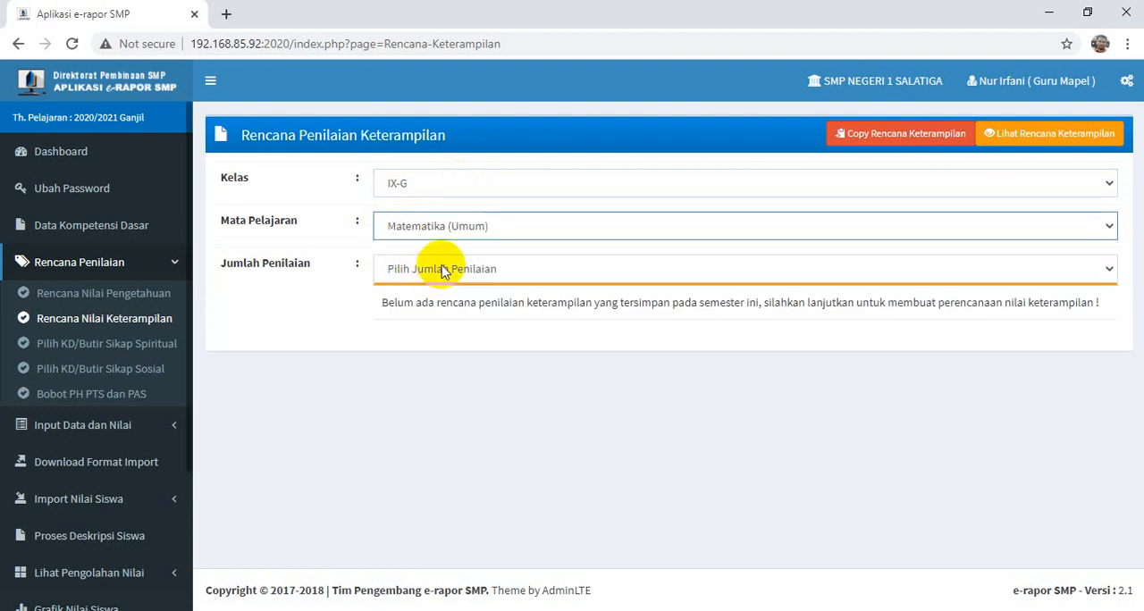
pyautogui.click(433, 269)
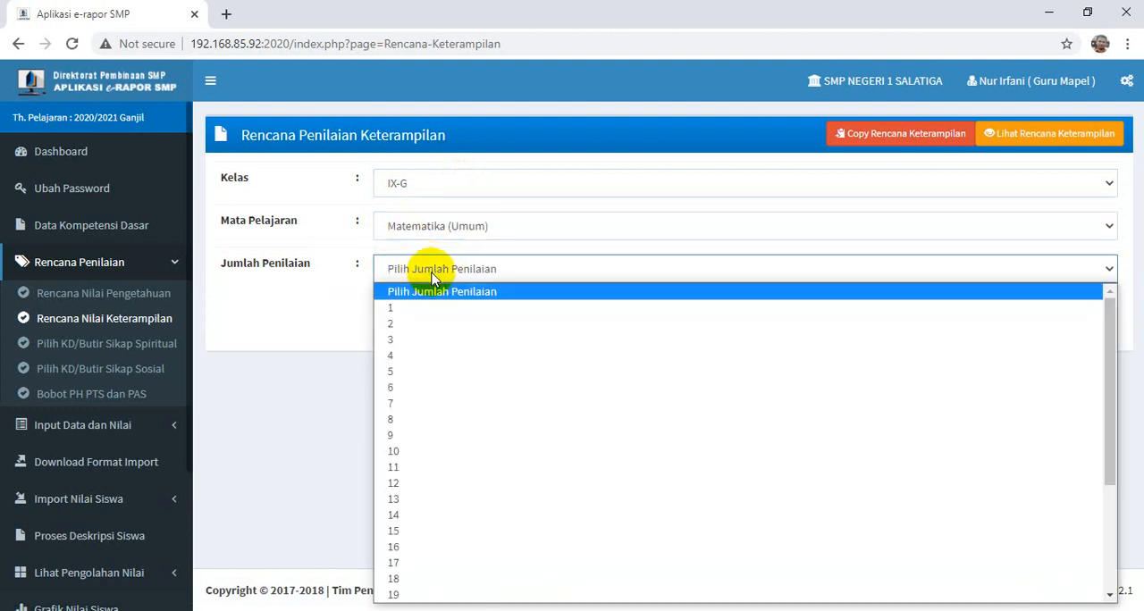
pyautogui.click(424, 323)
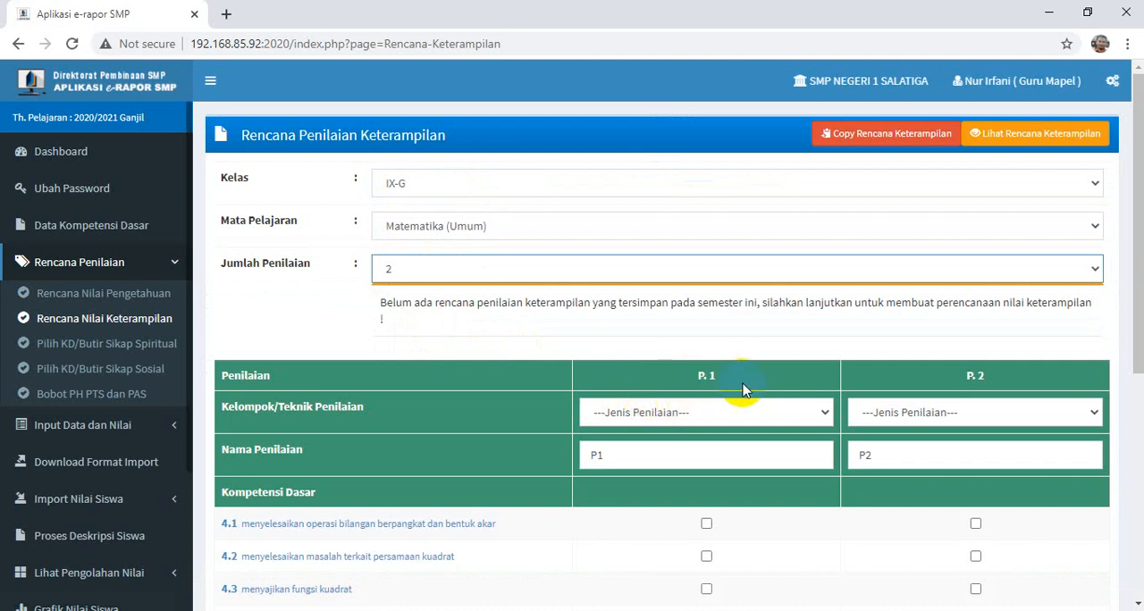
# - Set the skills assessment technique to Praktik for P.1 and Produk for P.2
pyautogui.click(722, 413)
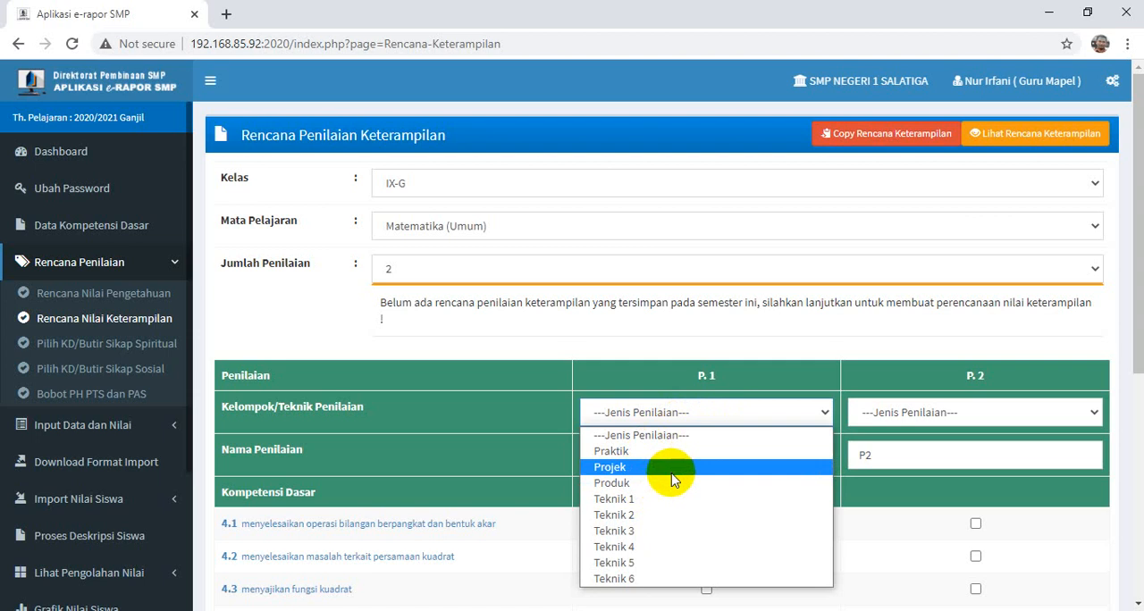
pyautogui.click(618, 452)
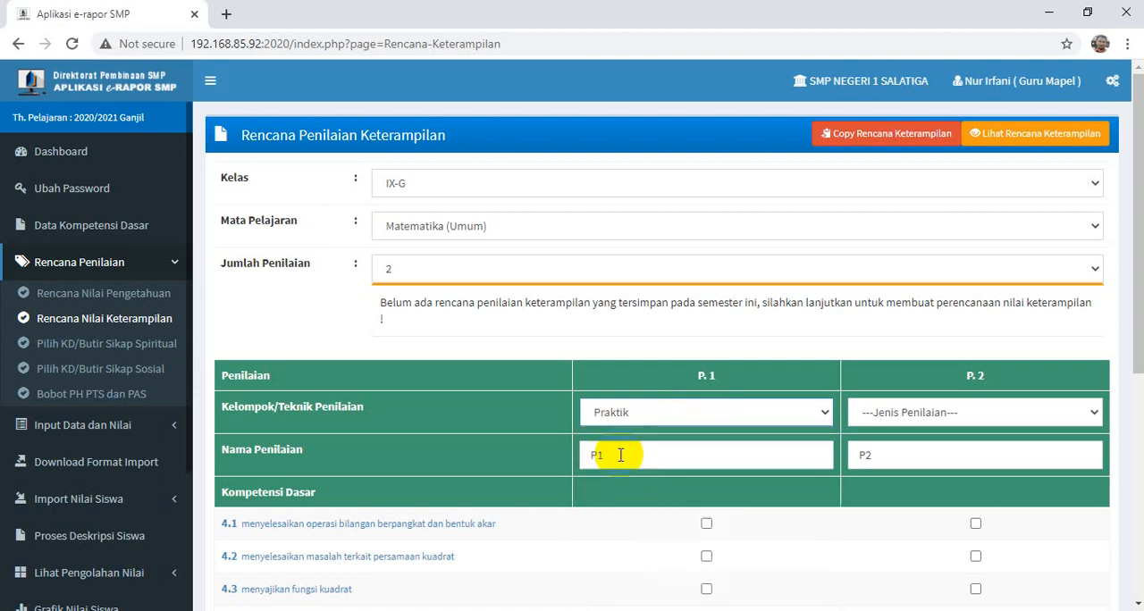
pyautogui.click(965, 413)
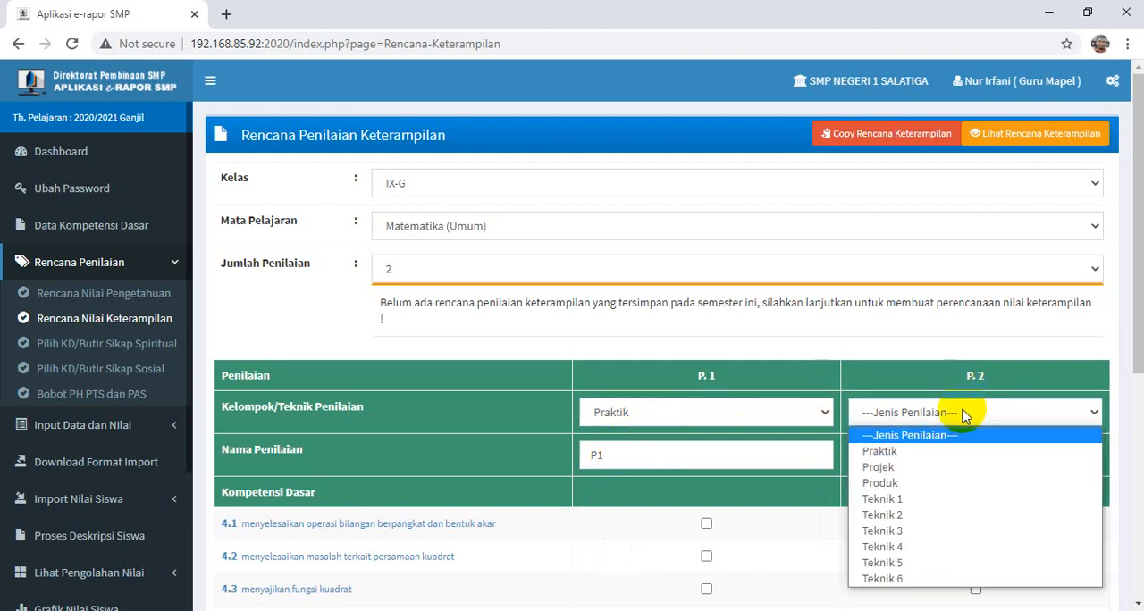
pyautogui.click(893, 483)
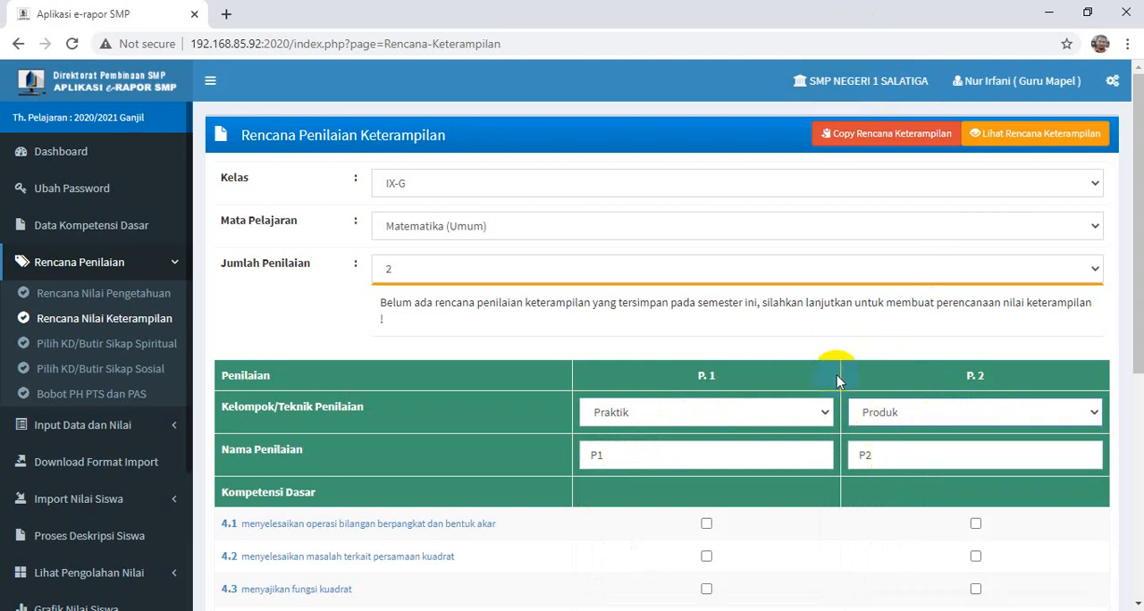
pyautogui.scroll(-2, 957, 437)
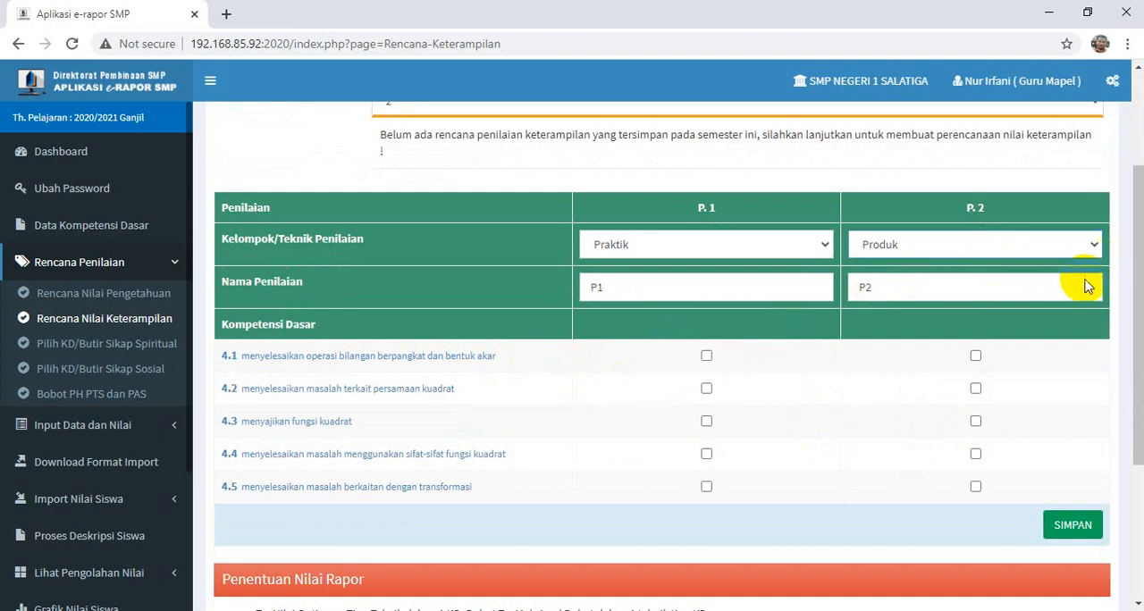
# - Assign competencies 4.1, 4.3 and 4.4 to P.1 and 4.1, 4.2 and 4.5 to P.2, and save the skills assessment plan
pyautogui.click(706, 356)
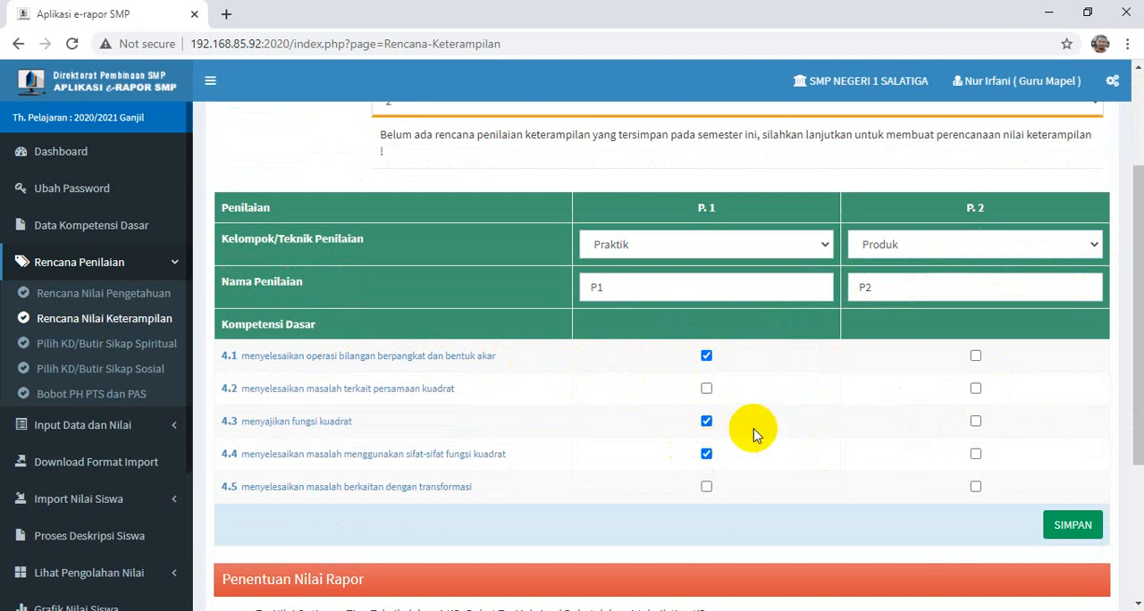
pyautogui.click(977, 389)
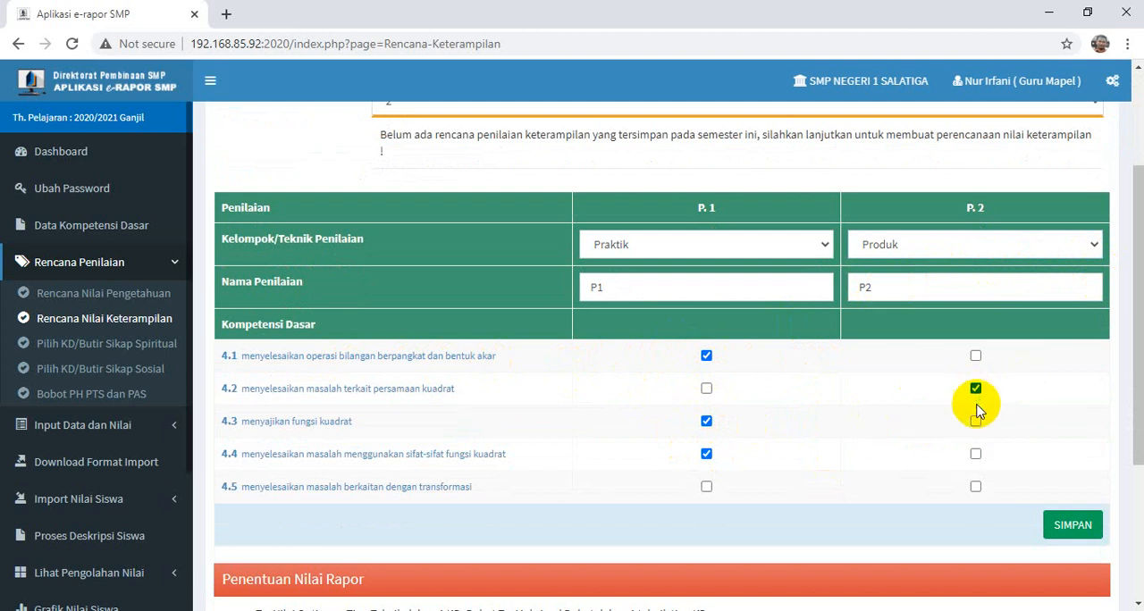
pyautogui.click(976, 487)
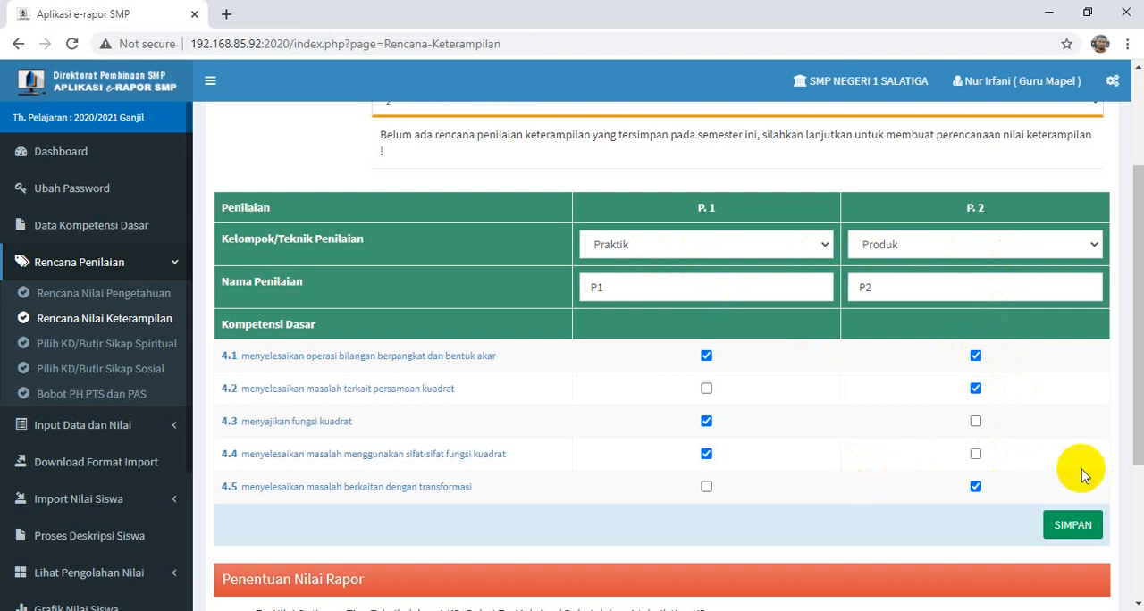
pyautogui.scroll(-1, 1082, 474)
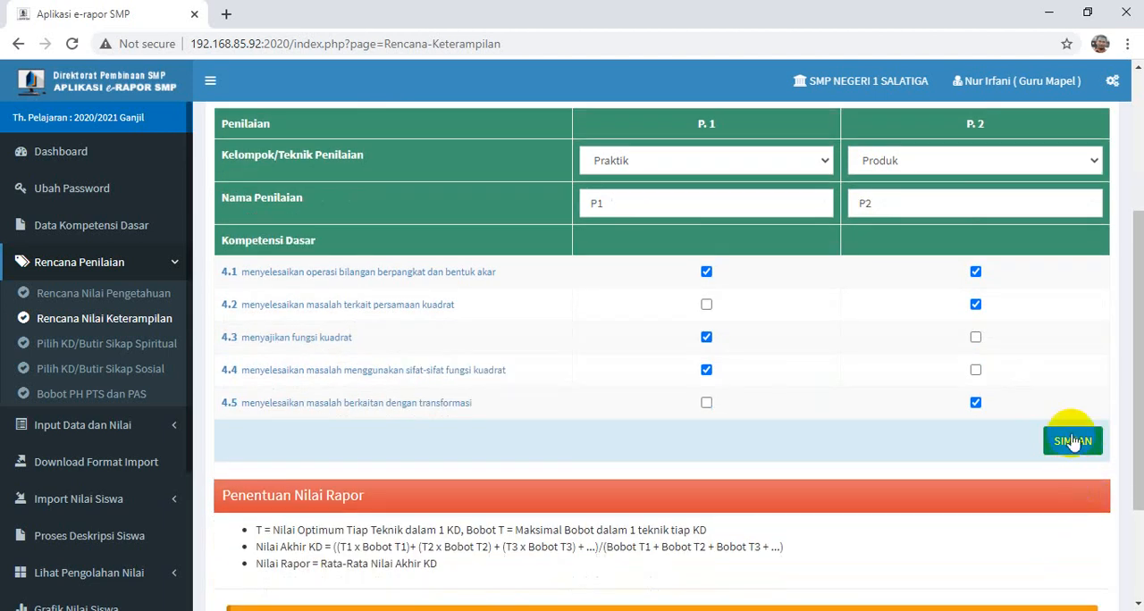
pyautogui.click(1073, 441)
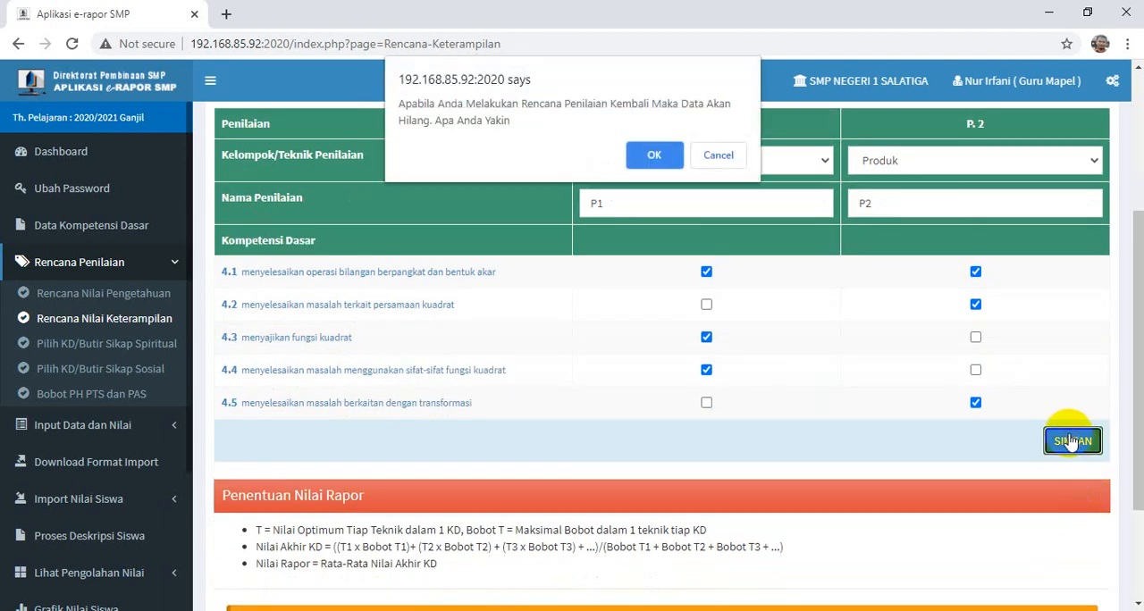
pyautogui.click(654, 153)
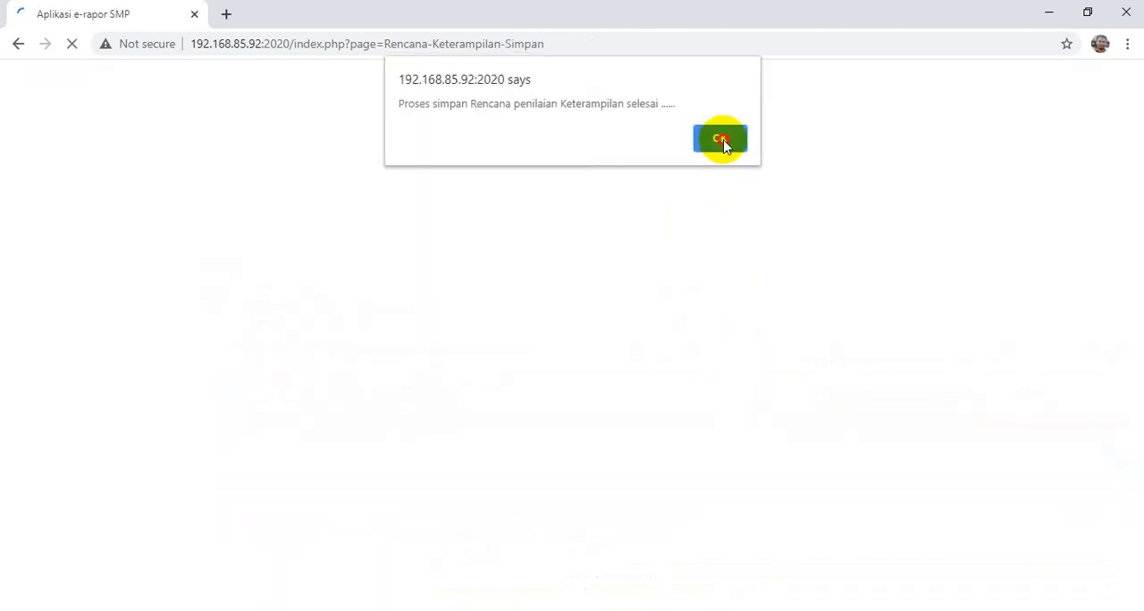
pyautogui.click(722, 139)
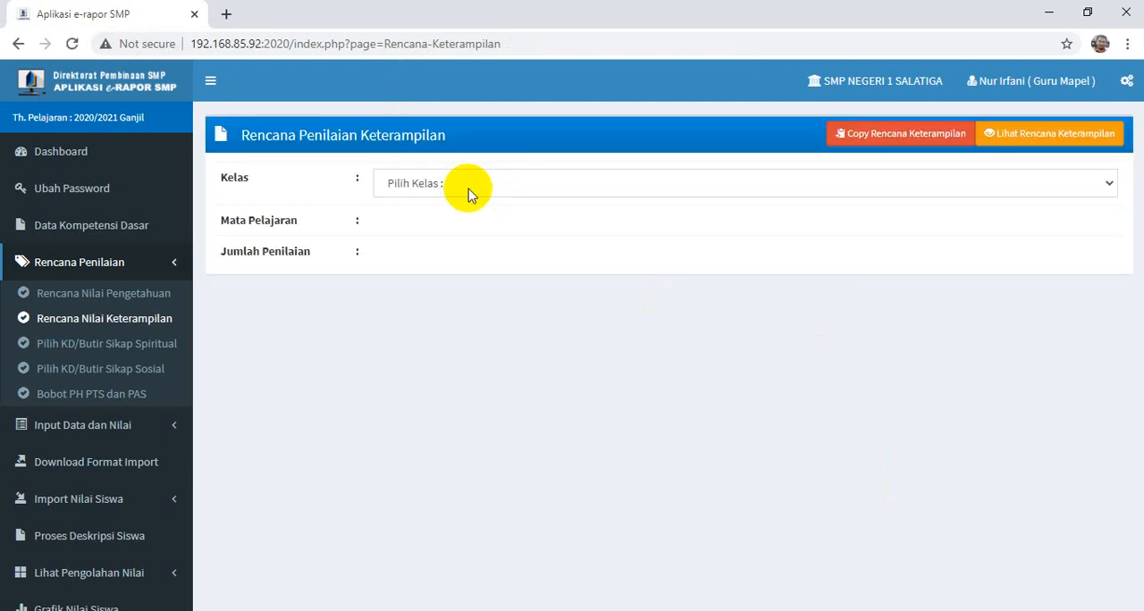
# - Open the Copy Rencana Keterampilan form and set the source to class IX-G, subject Matematika (Umum)
pyautogui.click(471, 194)
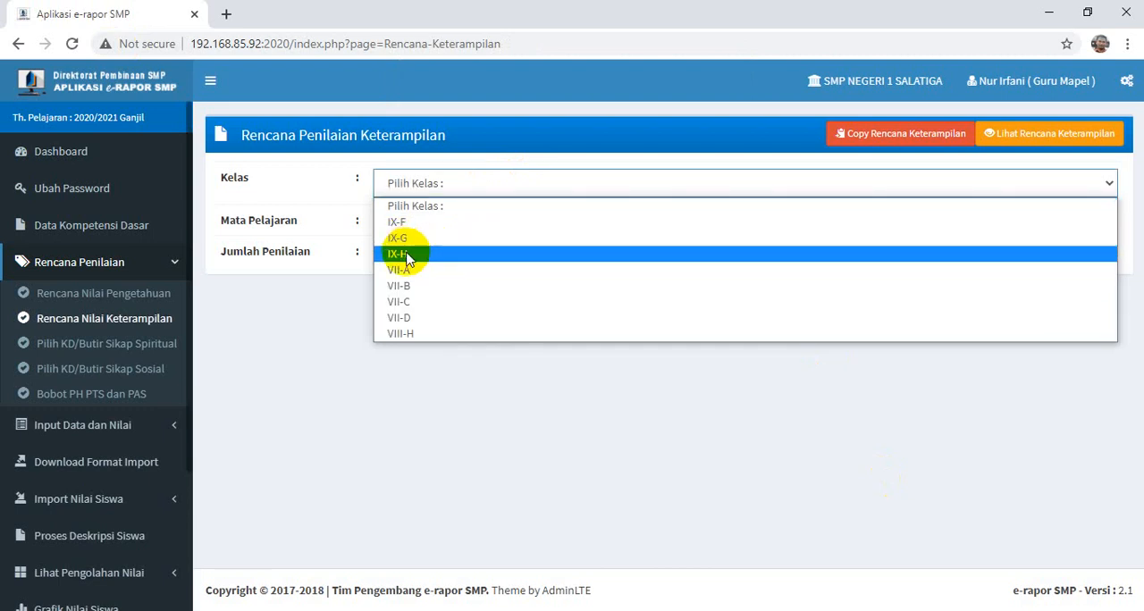
pyautogui.click(600, 402)
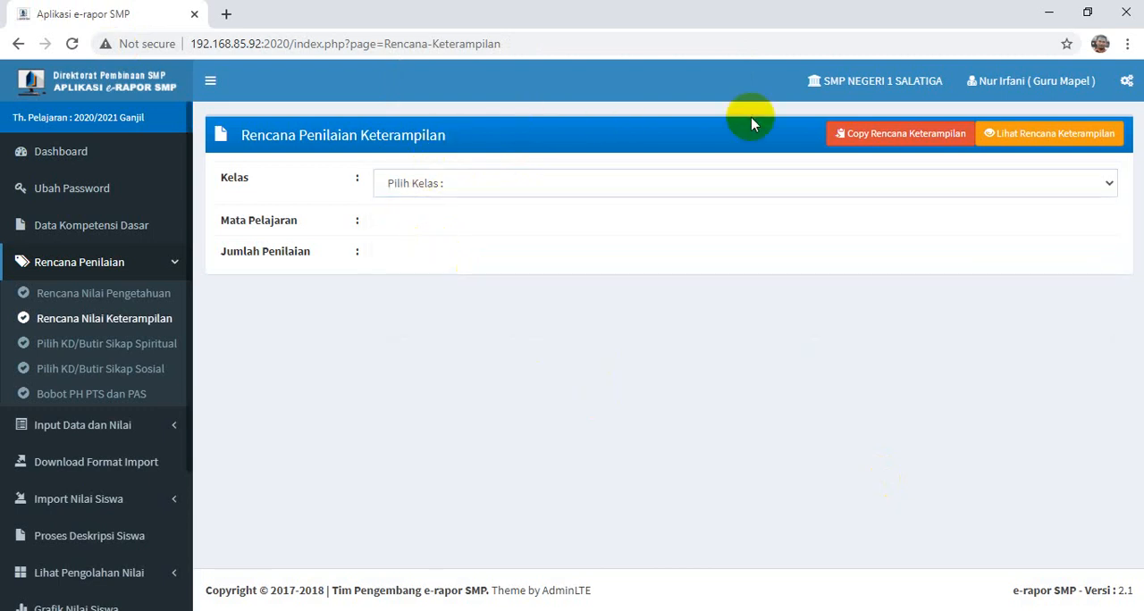
pyautogui.click(890, 138)
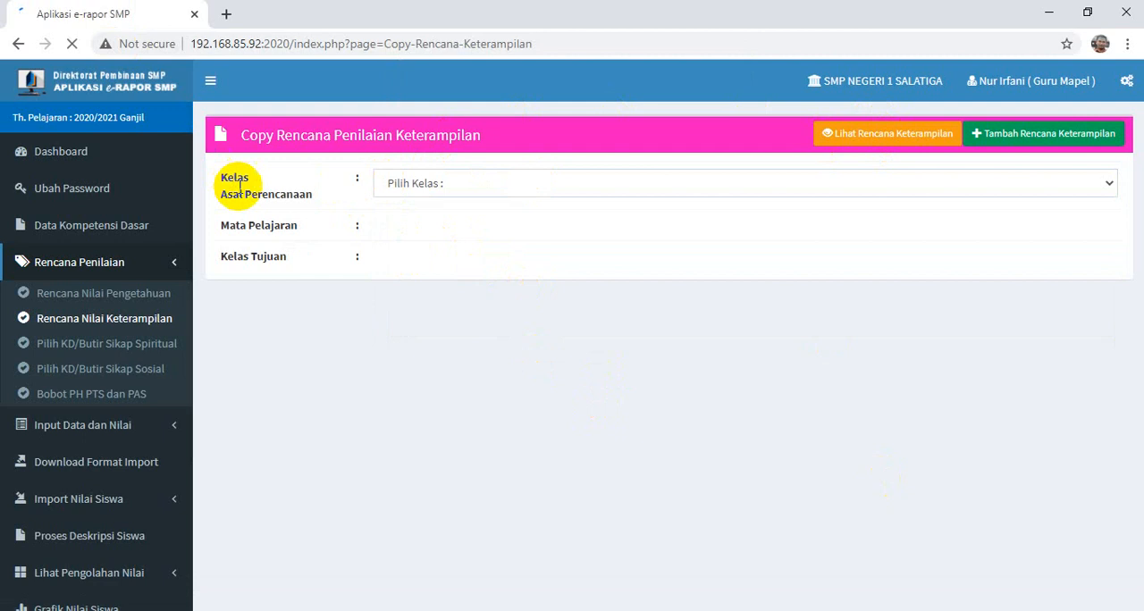
pyautogui.click(409, 185)
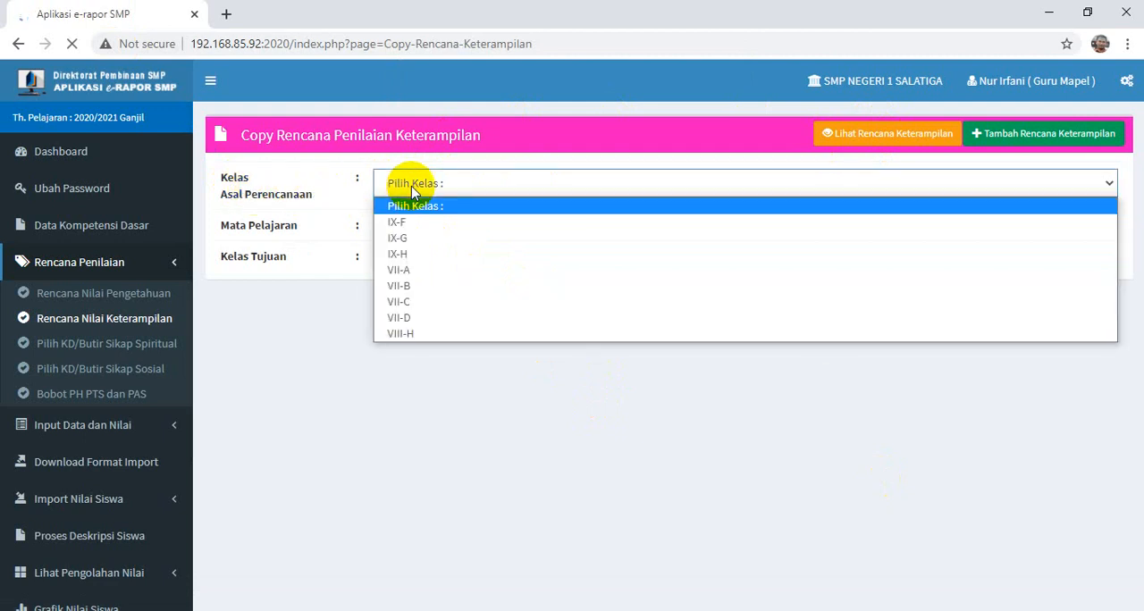
pyautogui.click(413, 240)
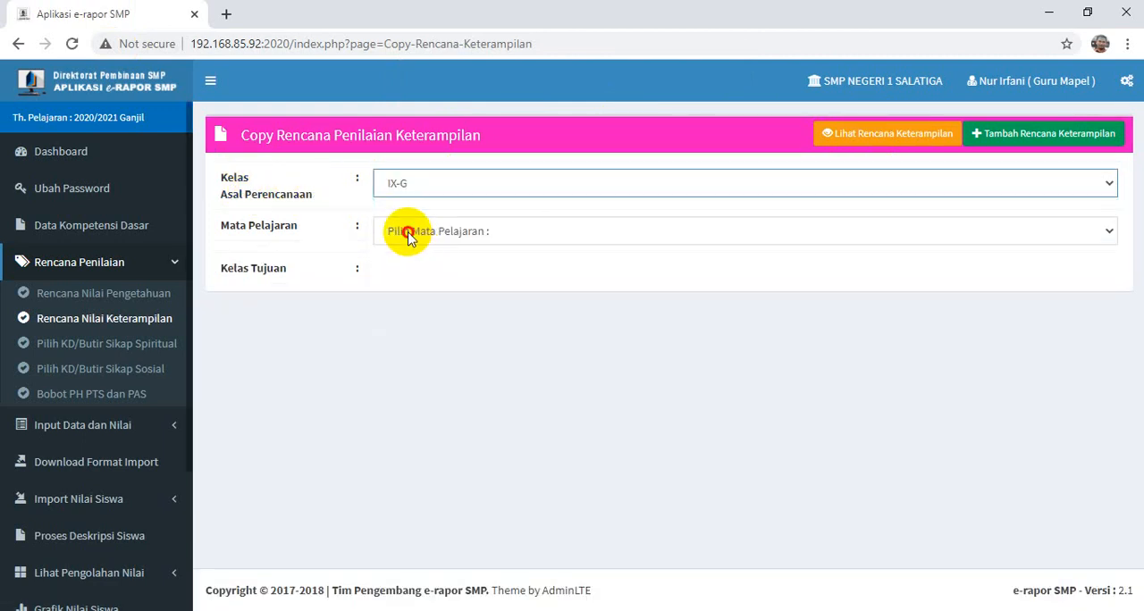
pyautogui.click(407, 234)
pyautogui.click(425, 270)
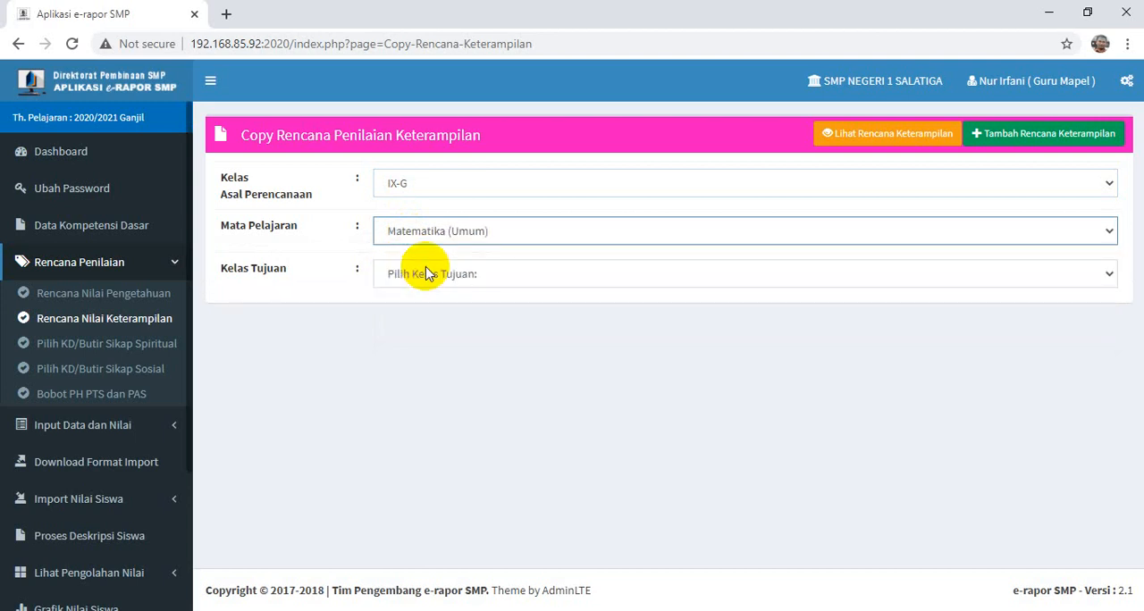
# - Copy the skills assessment plan to target class IX-H and accept the confirmation dialogs
pyautogui.click(402, 276)
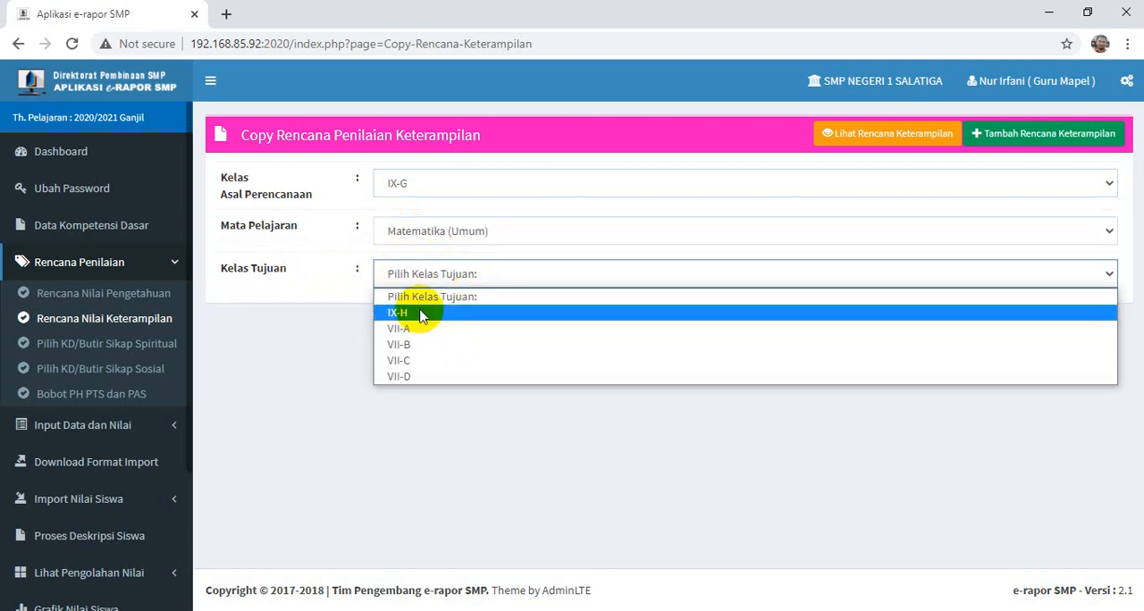
pyautogui.click(422, 314)
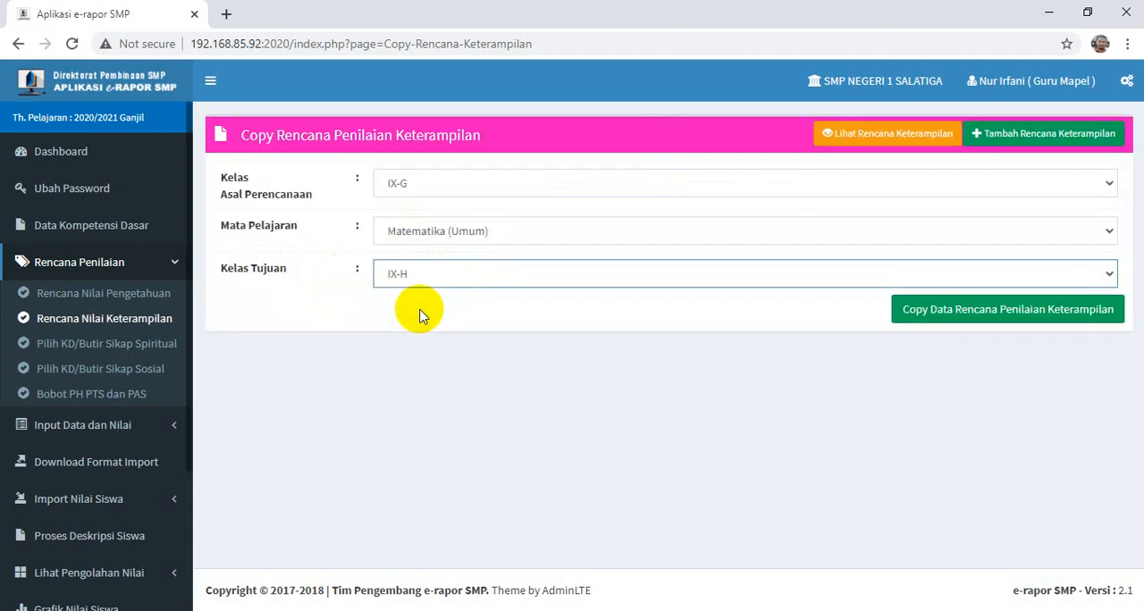
pyautogui.click(1055, 311)
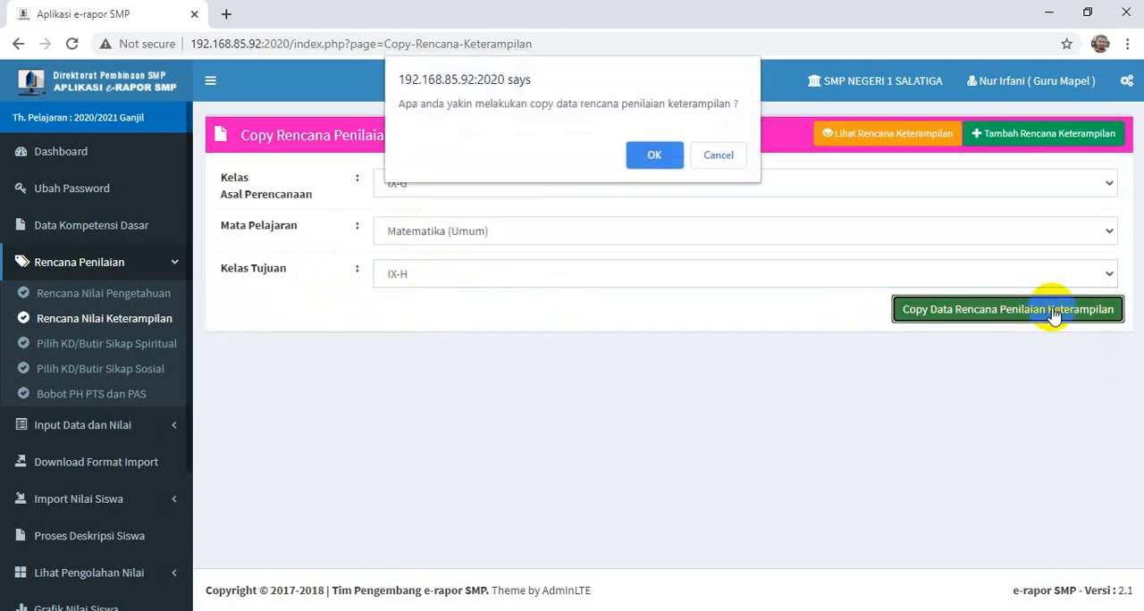
pyautogui.click(651, 156)
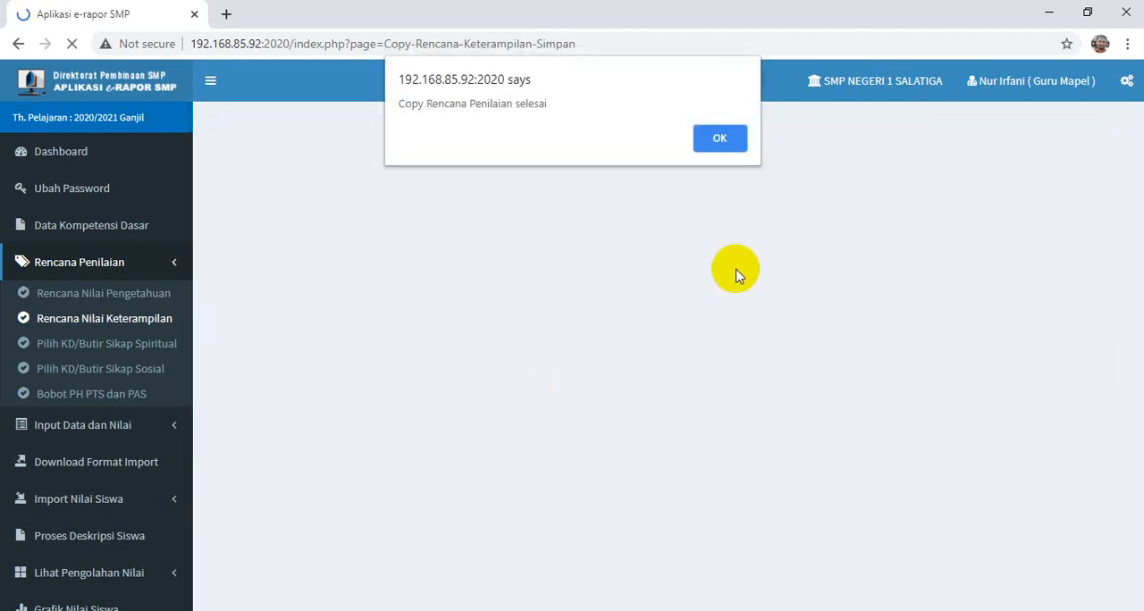
pyautogui.click(728, 136)
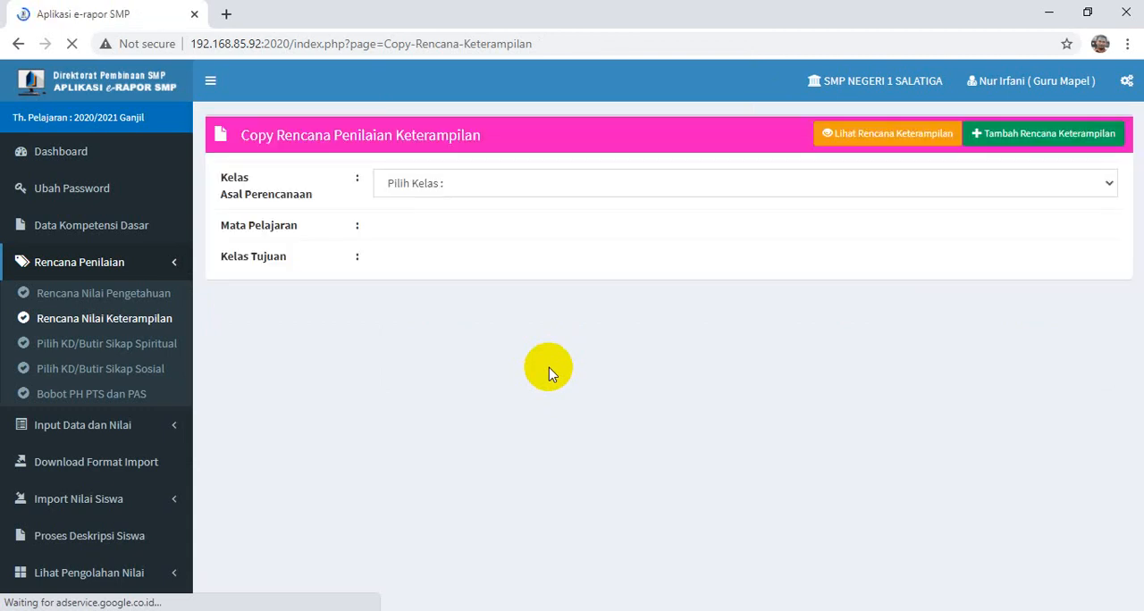
# - Open the Pilih KD/Butir Sikap Spiritual form and set class IX-G, subject Matematika (Umum)
pyautogui.click(111, 324)
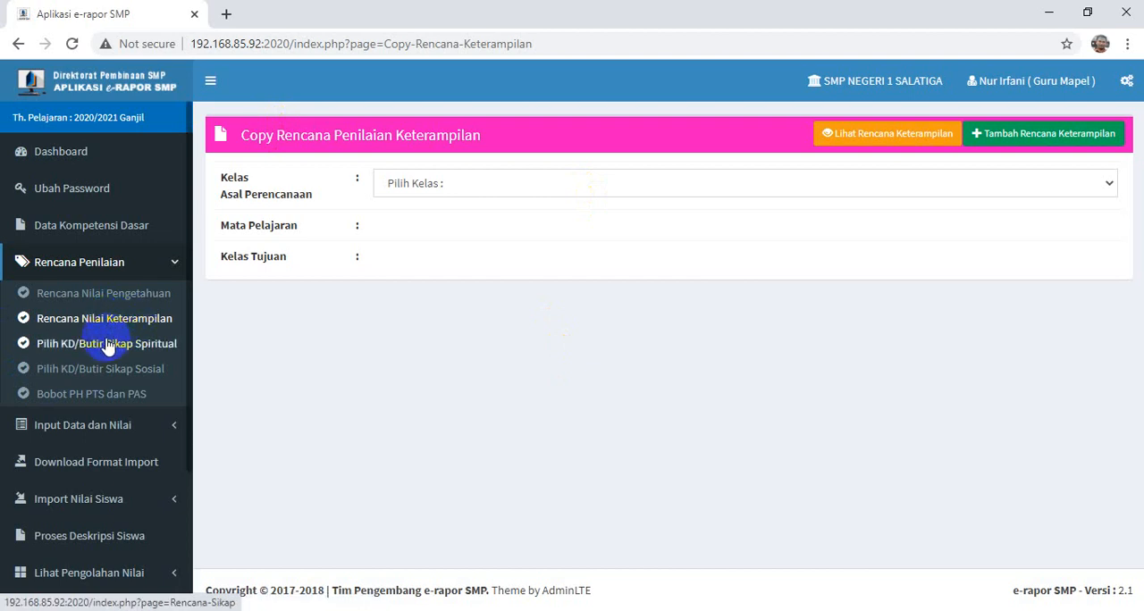
pyautogui.click(107, 345)
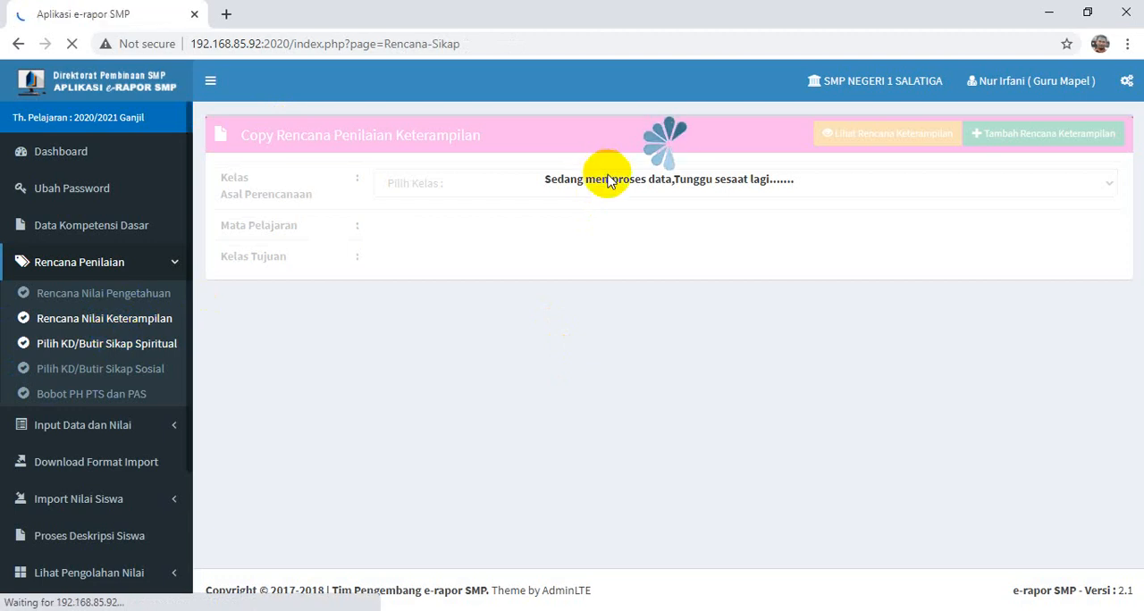
pyautogui.click(110, 350)
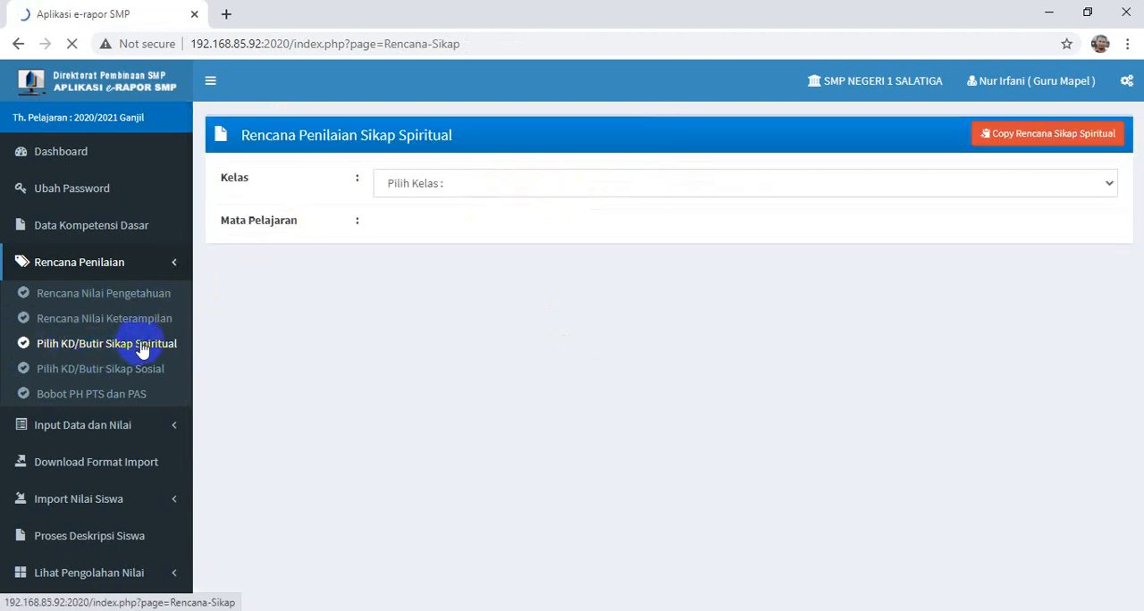
pyautogui.click(485, 188)
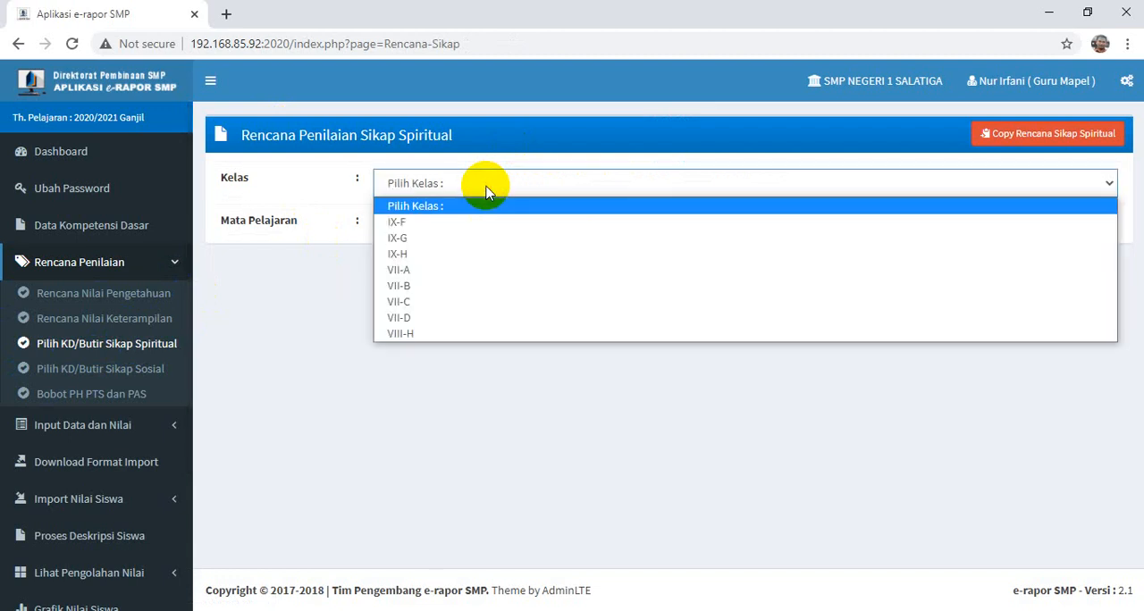
pyautogui.click(413, 236)
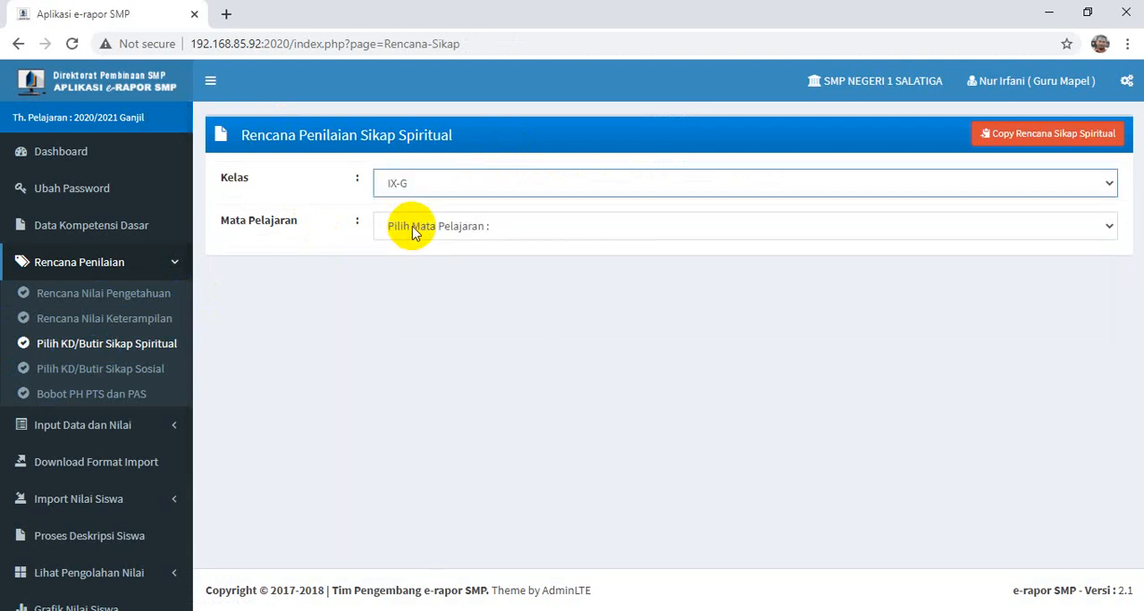
pyautogui.click(413, 231)
pyautogui.click(418, 264)
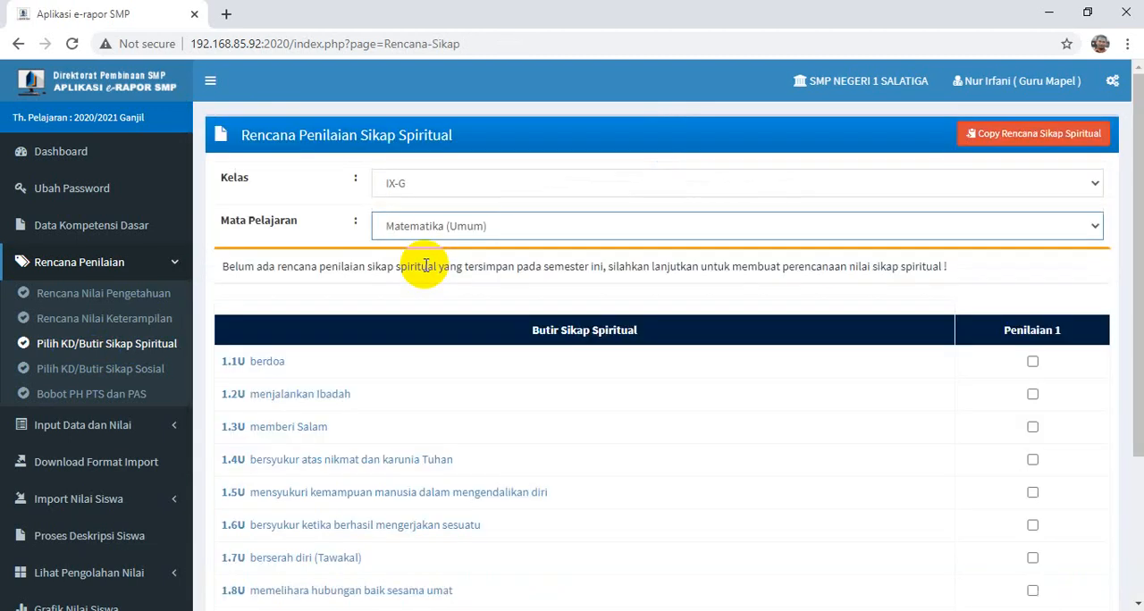
# - Include all the spiritual attitude items, 1.1U through 1.91U, in Penilaian 1
pyautogui.scroll(-1, 735, 279)
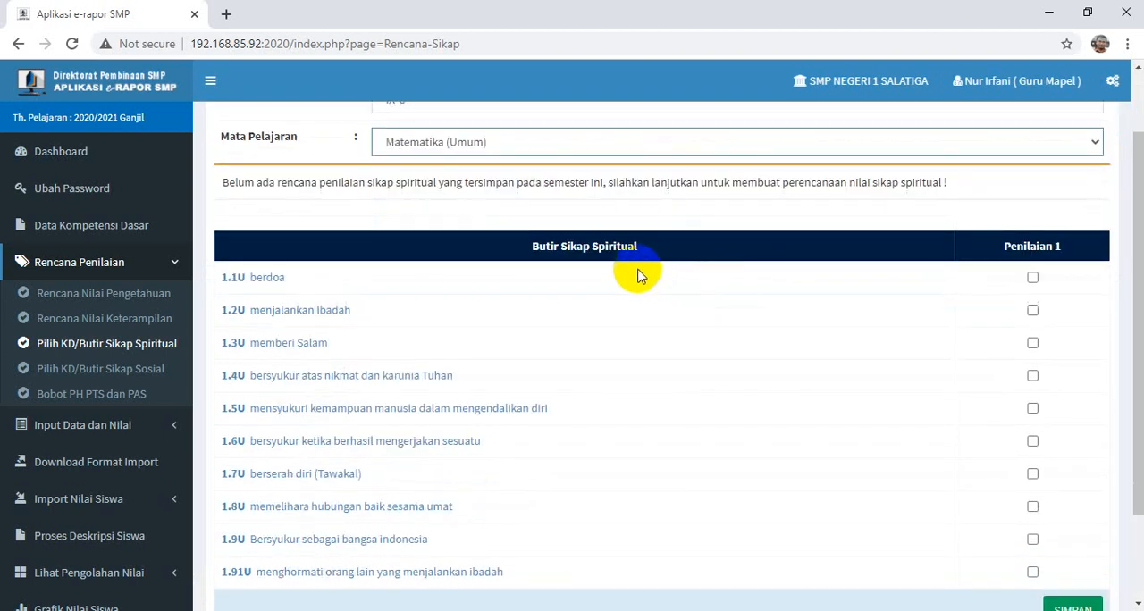
pyautogui.scroll(-1, 789, 307)
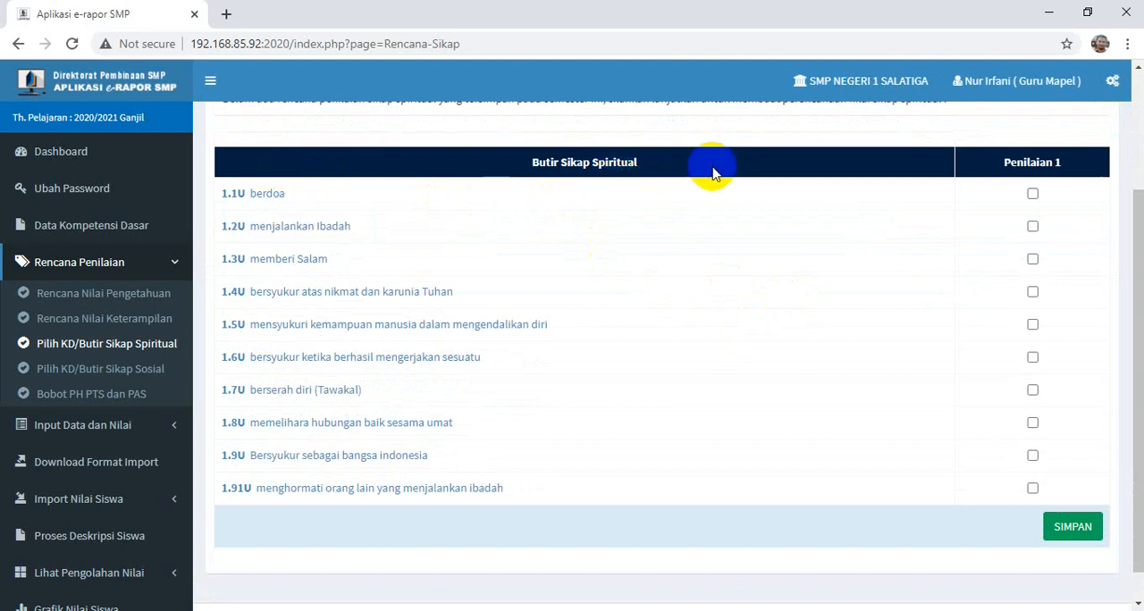
pyautogui.click(1032, 194)
pyautogui.click(1032, 225)
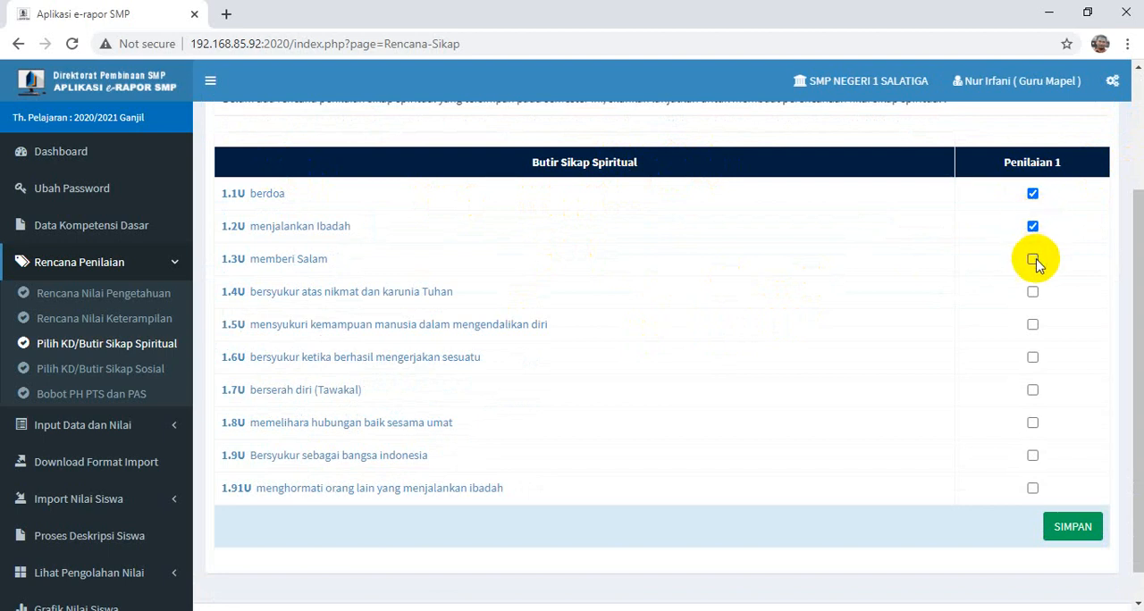
pyautogui.click(1032, 291)
pyautogui.click(1032, 325)
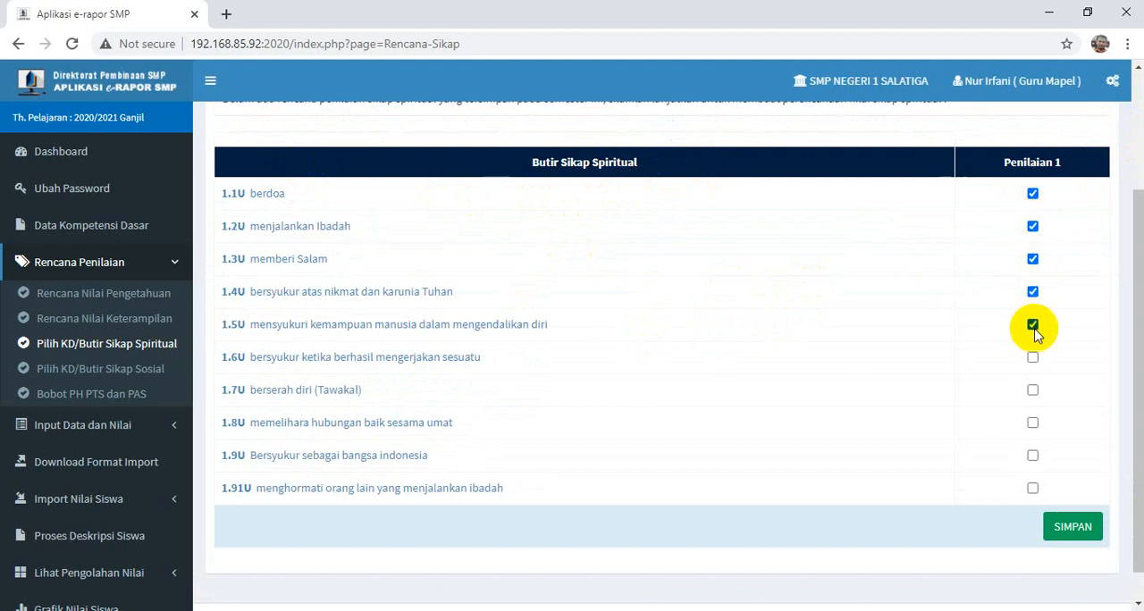
pyautogui.click(1032, 357)
pyautogui.click(1032, 390)
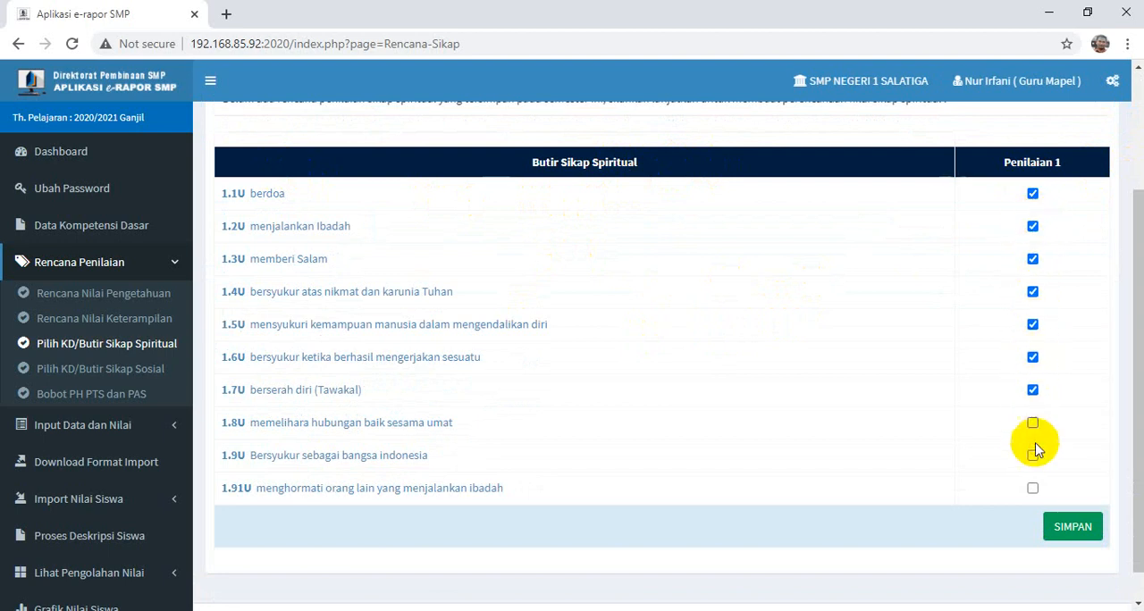
pyautogui.click(1032, 456)
pyautogui.click(1034, 423)
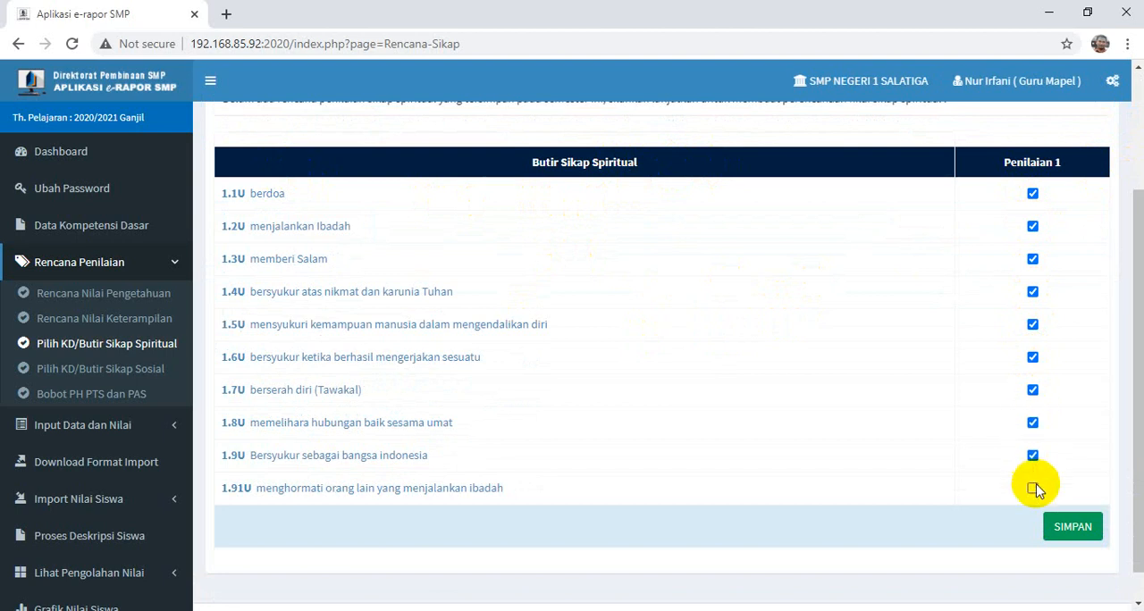
# - Save the spiritual attitude assessment plan and accept the confirmation dialogs
pyautogui.click(1073, 527)
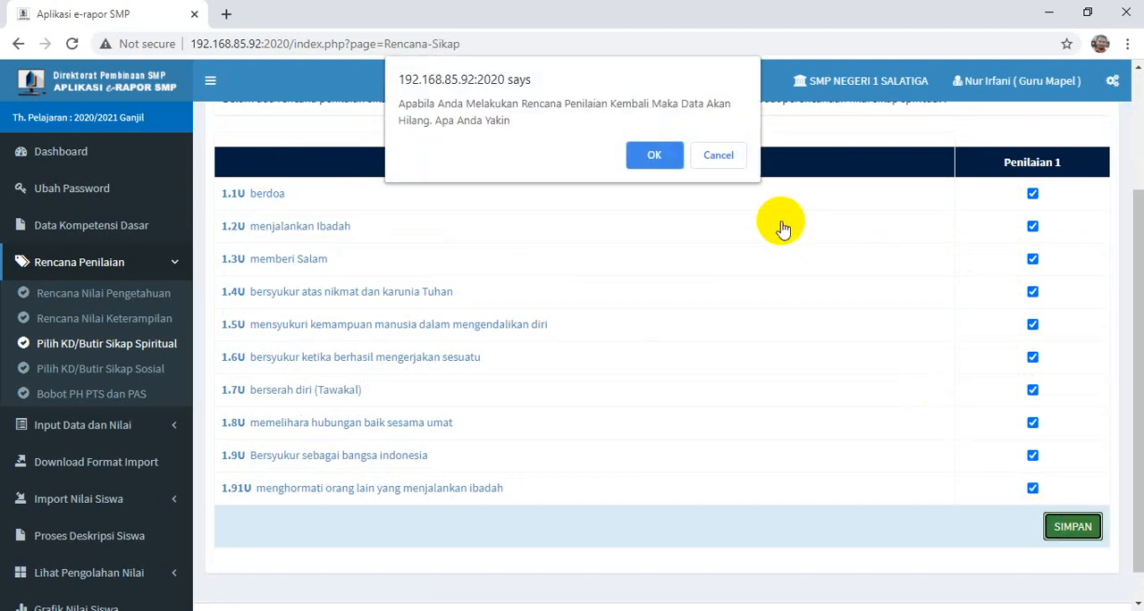
pyautogui.click(655, 156)
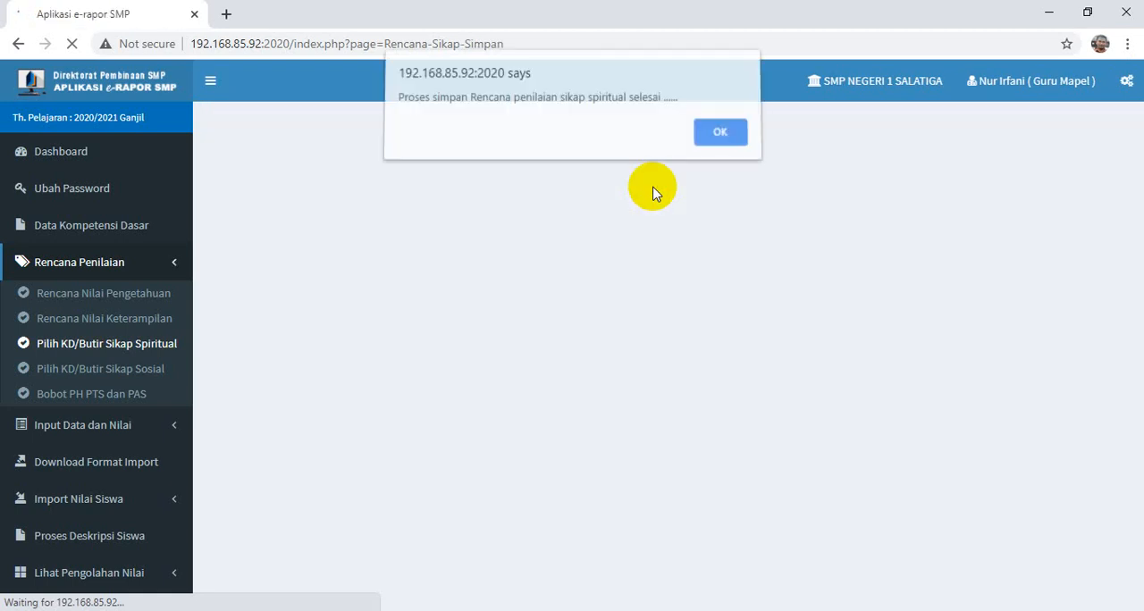
pyautogui.click(724, 132)
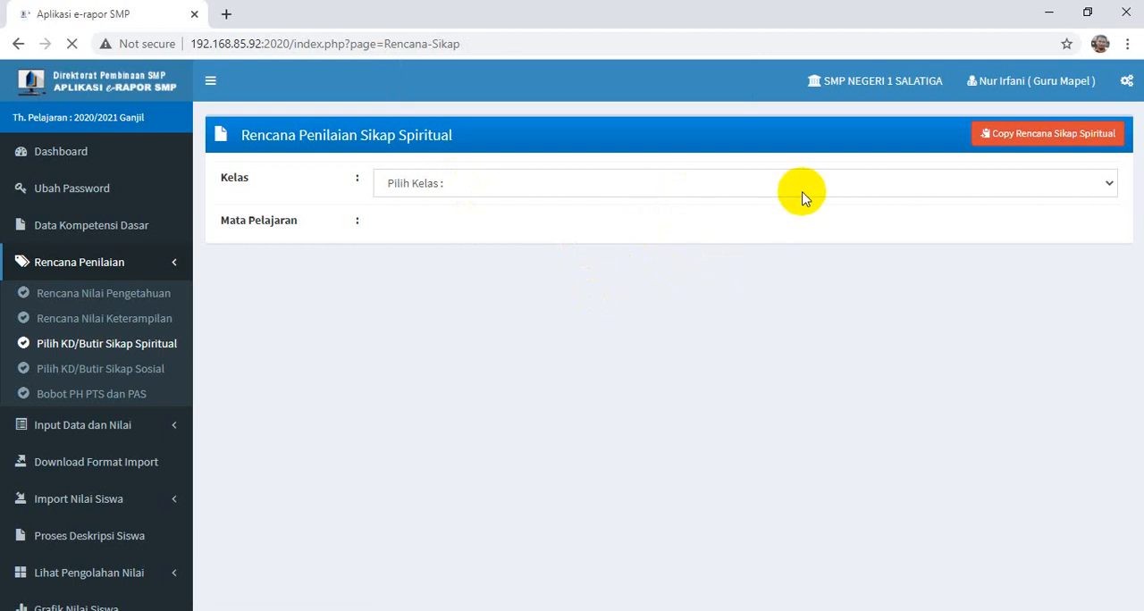
# - Open the form for copying the spiritual attitude plan and set source class IX-G, subject Matematika (Umum)
pyautogui.click(1035, 136)
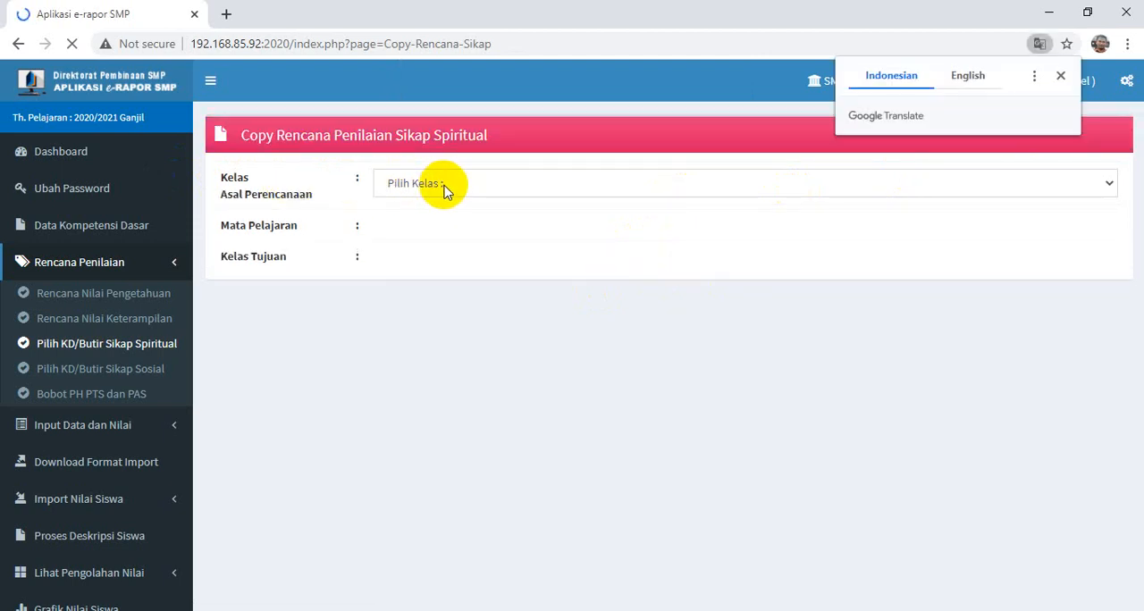
pyautogui.click(442, 188)
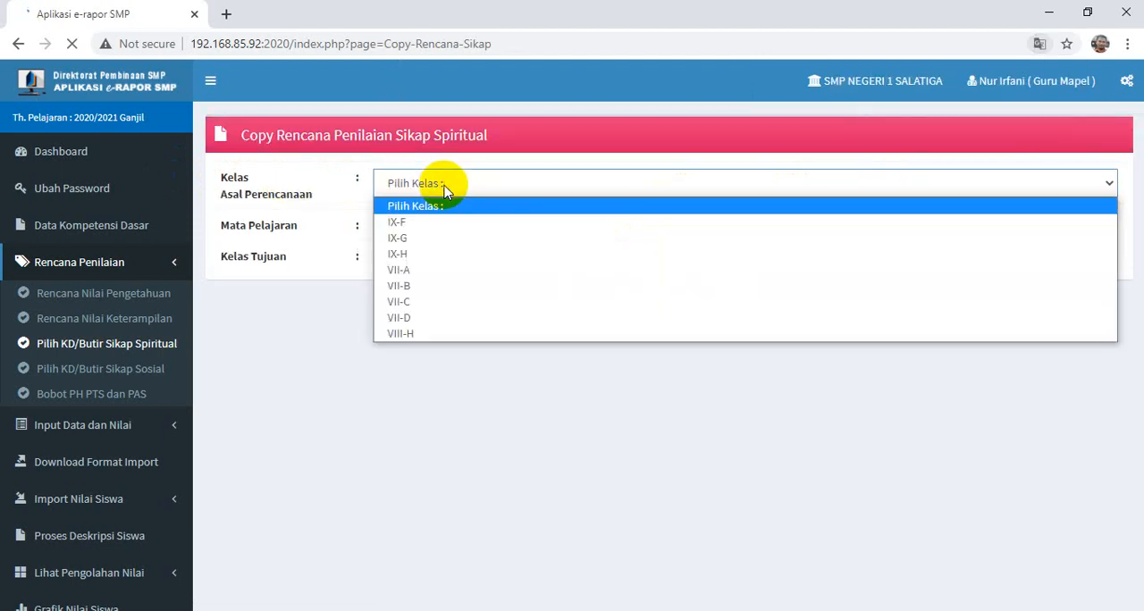
pyautogui.click(413, 240)
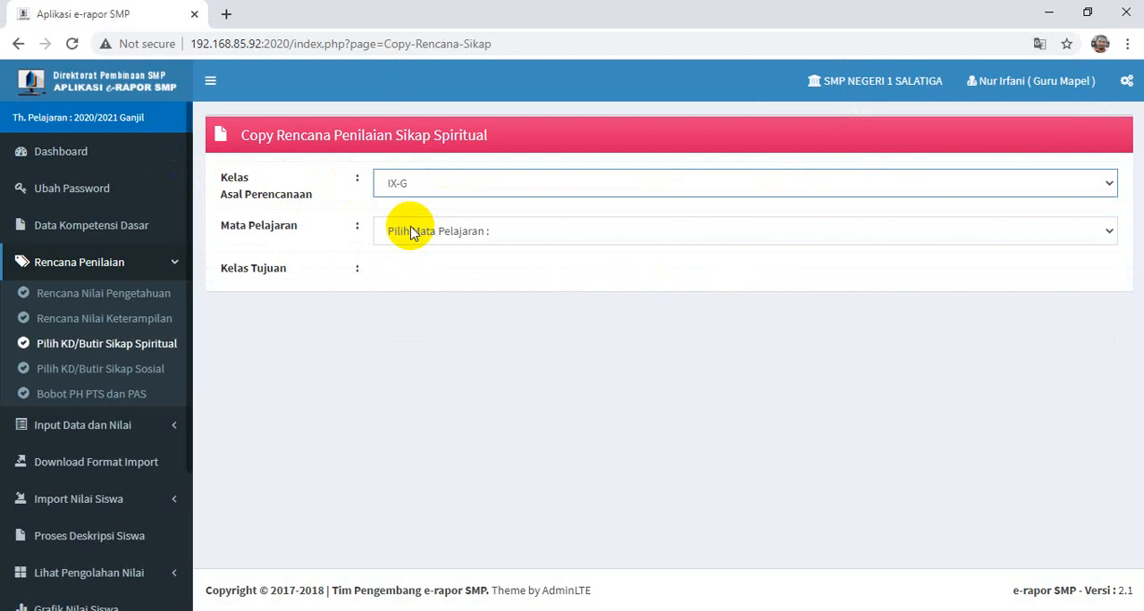
pyautogui.click(410, 230)
pyautogui.click(414, 270)
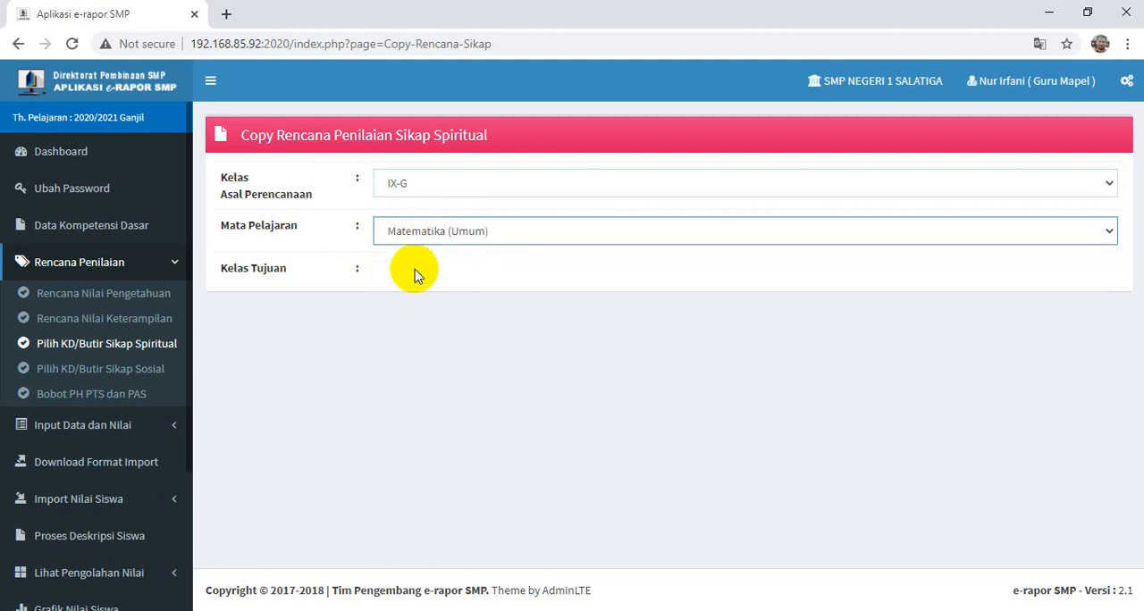
# - Copy the spiritual attitude assessment plan to target class IX-H and accept the confirmation dialogs
pyautogui.click(414, 275)
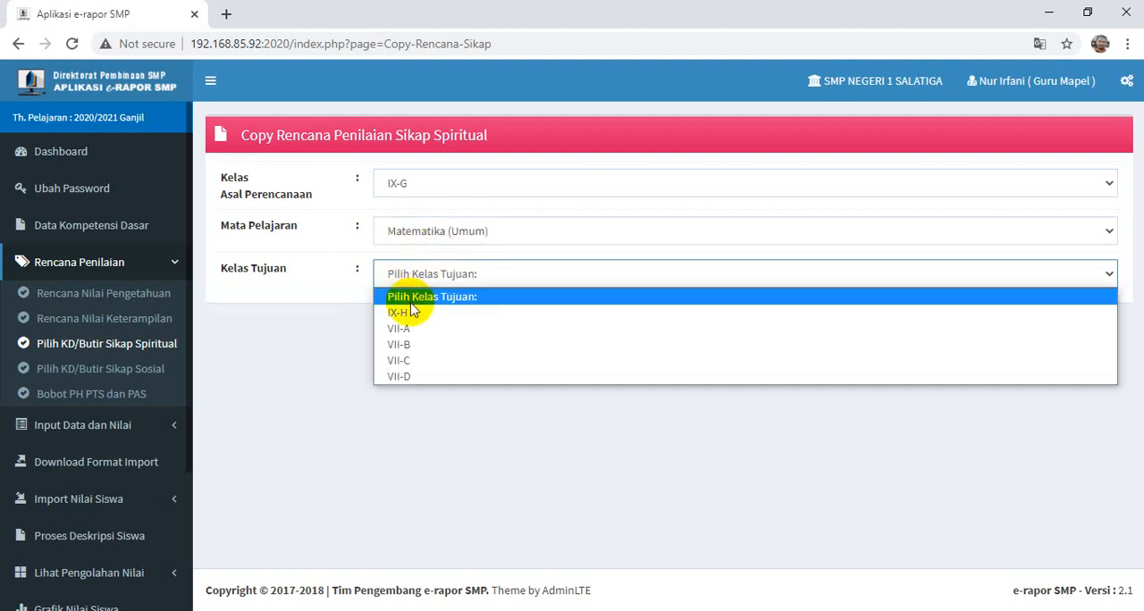
pyautogui.click(398, 313)
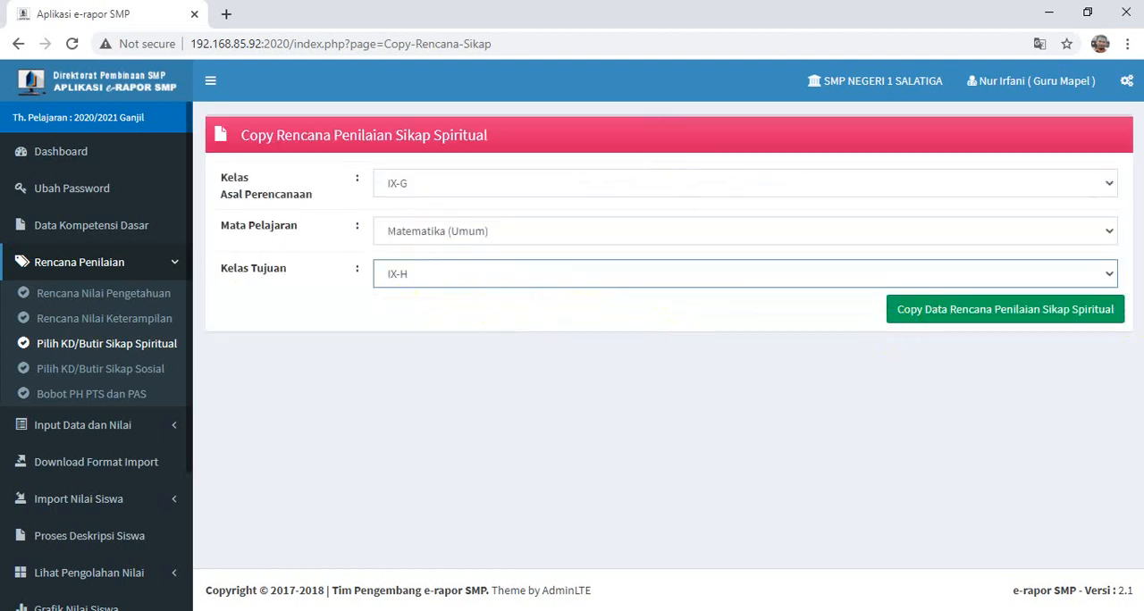
pyautogui.click(1033, 313)
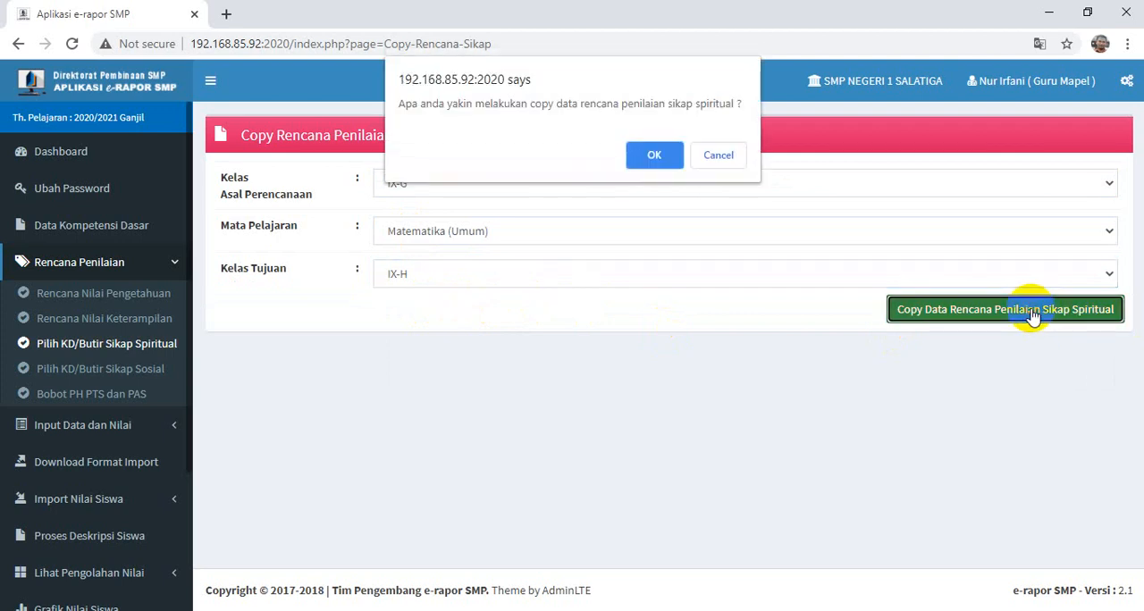
pyautogui.click(648, 154)
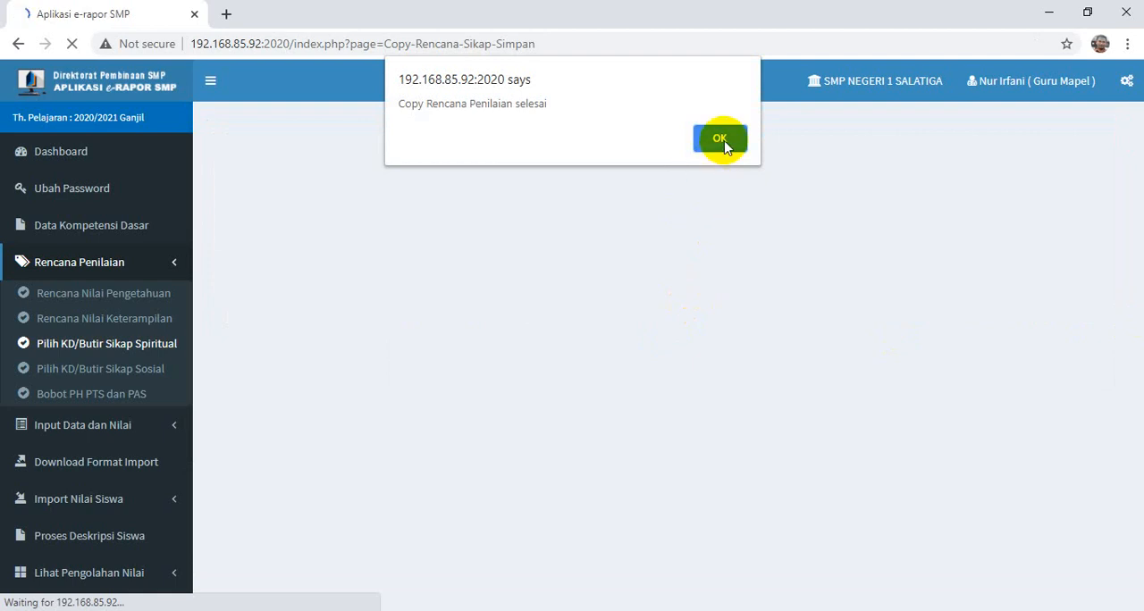
pyautogui.click(722, 139)
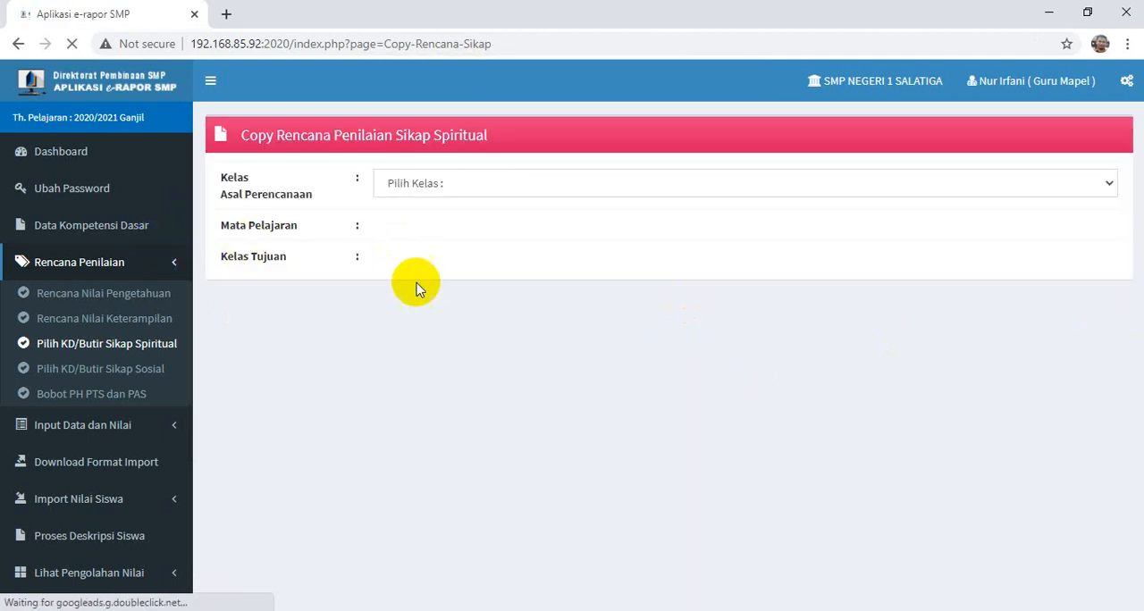
# - Open the Pilih KD/Butir Sikap Sosial form and set class IX-G, subject Matematika (Umum)
pyautogui.click(93, 369)
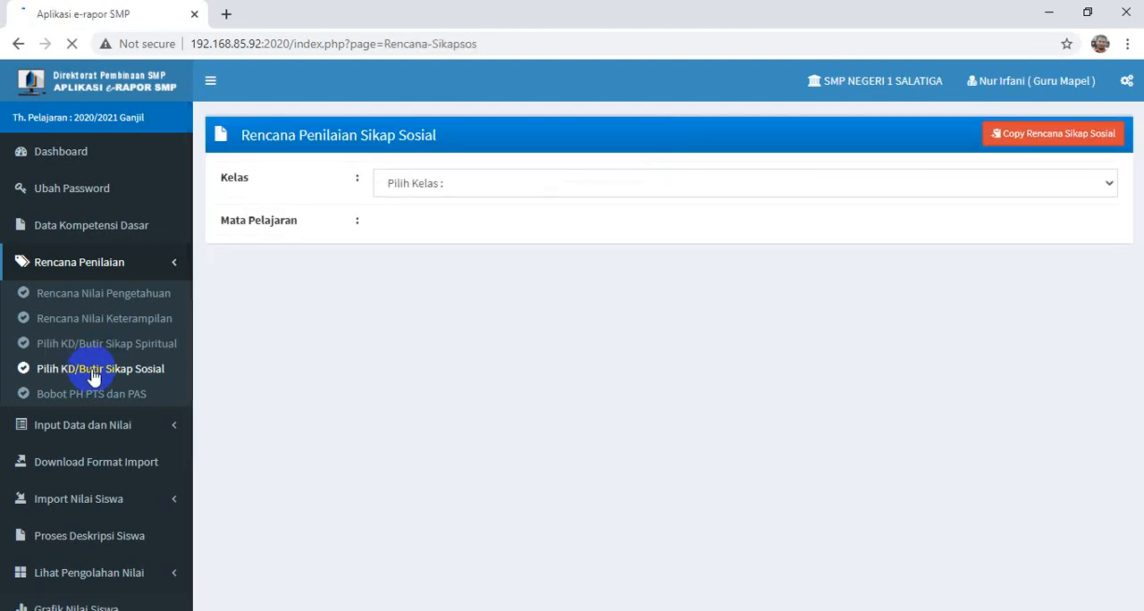
pyautogui.click(449, 184)
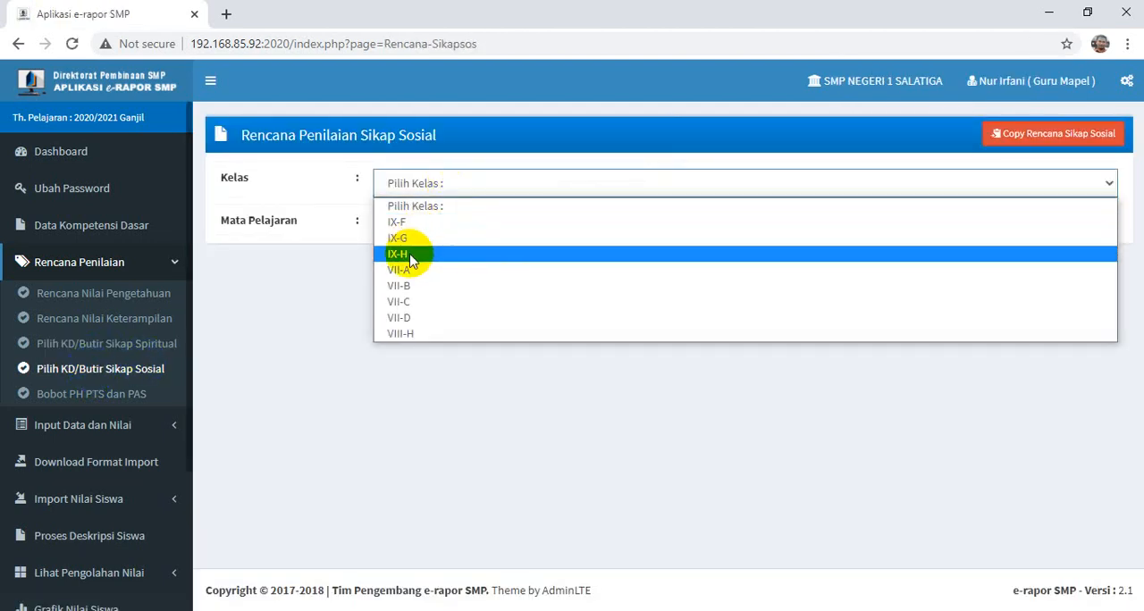
pyautogui.click(413, 238)
pyautogui.click(414, 234)
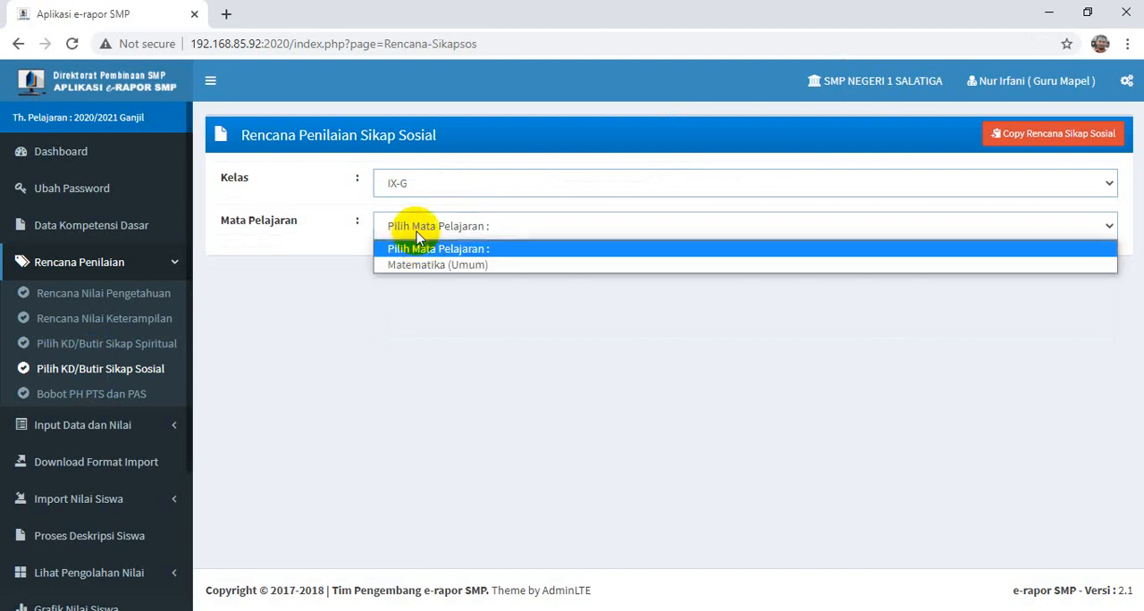
pyautogui.click(424, 266)
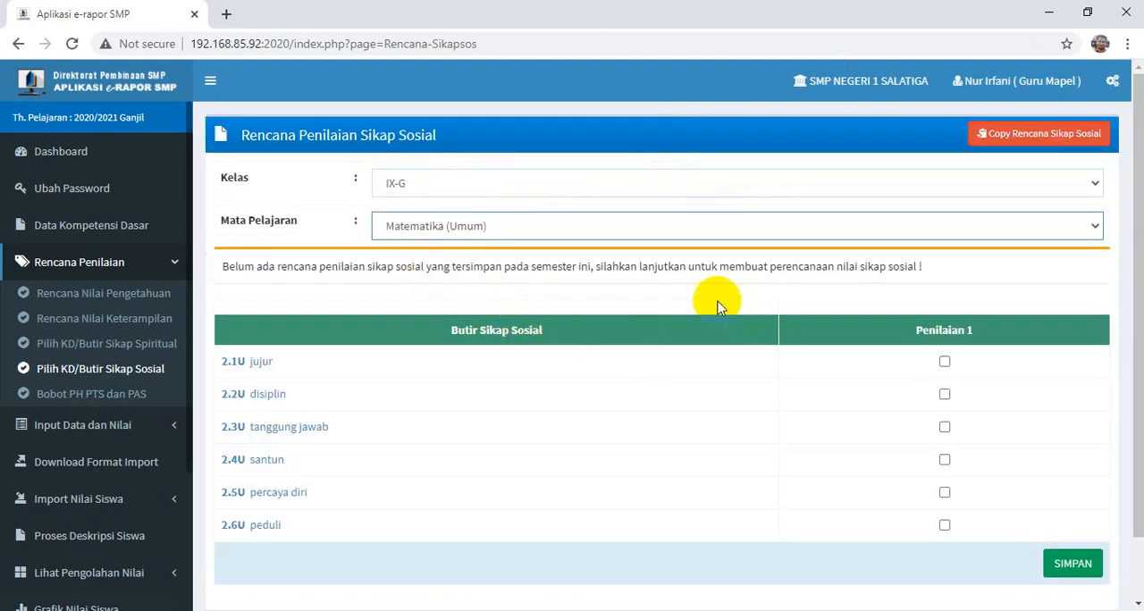
# - Include all the social attitude items, 2.1U jujur through 2.6U peduli, in Penilaian 1
pyautogui.scroll(-1, 653, 296)
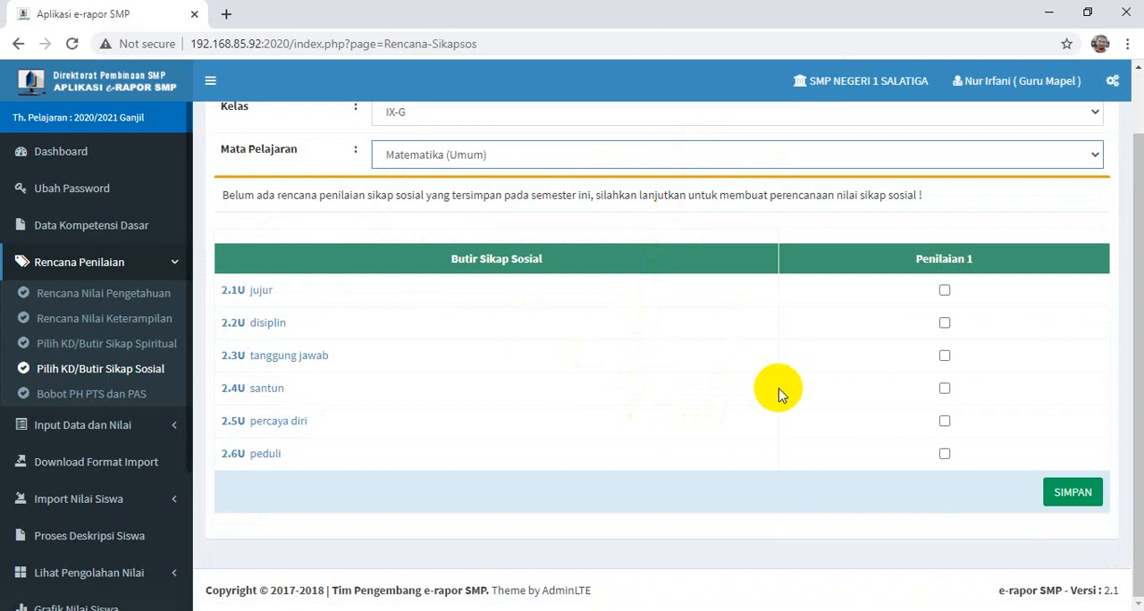
pyautogui.scroll(1, 786, 393)
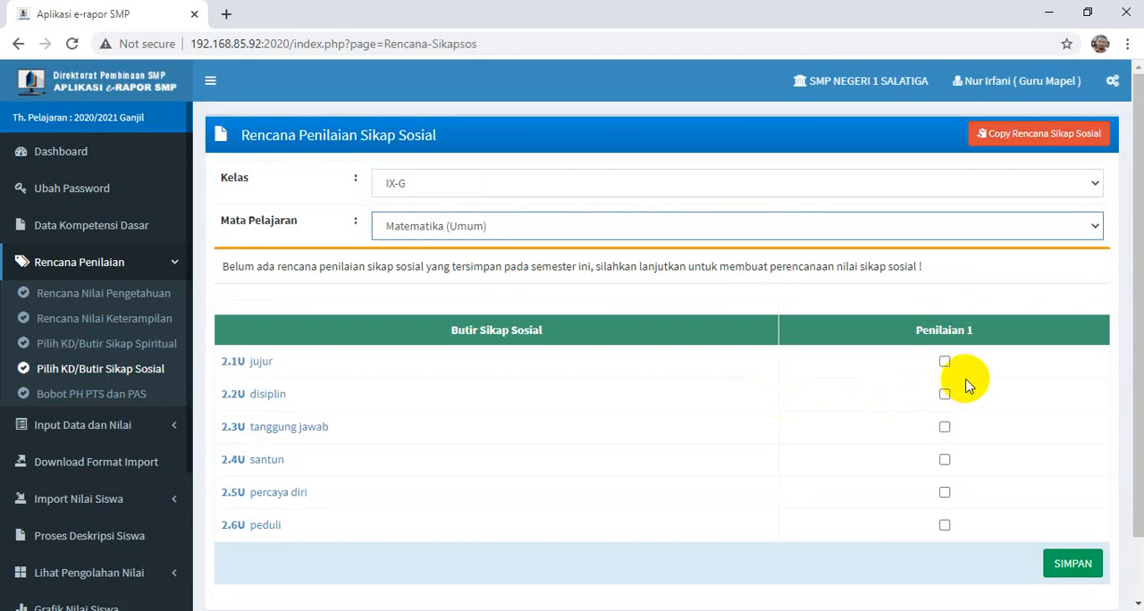
pyautogui.scroll(-1, 965, 382)
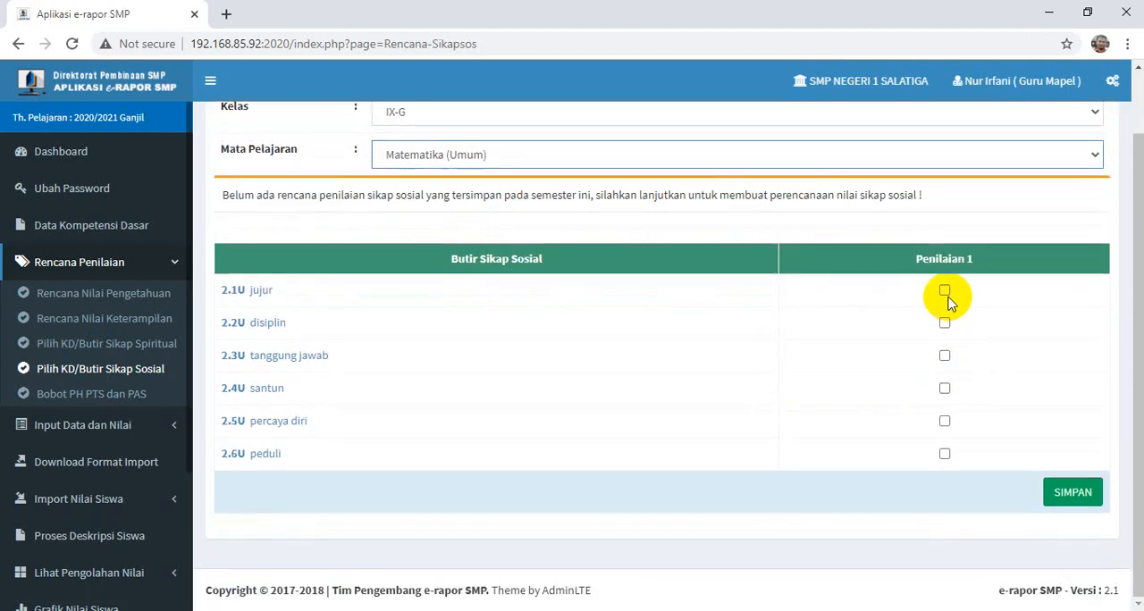
pyautogui.click(946, 292)
pyautogui.click(944, 323)
pyautogui.click(945, 356)
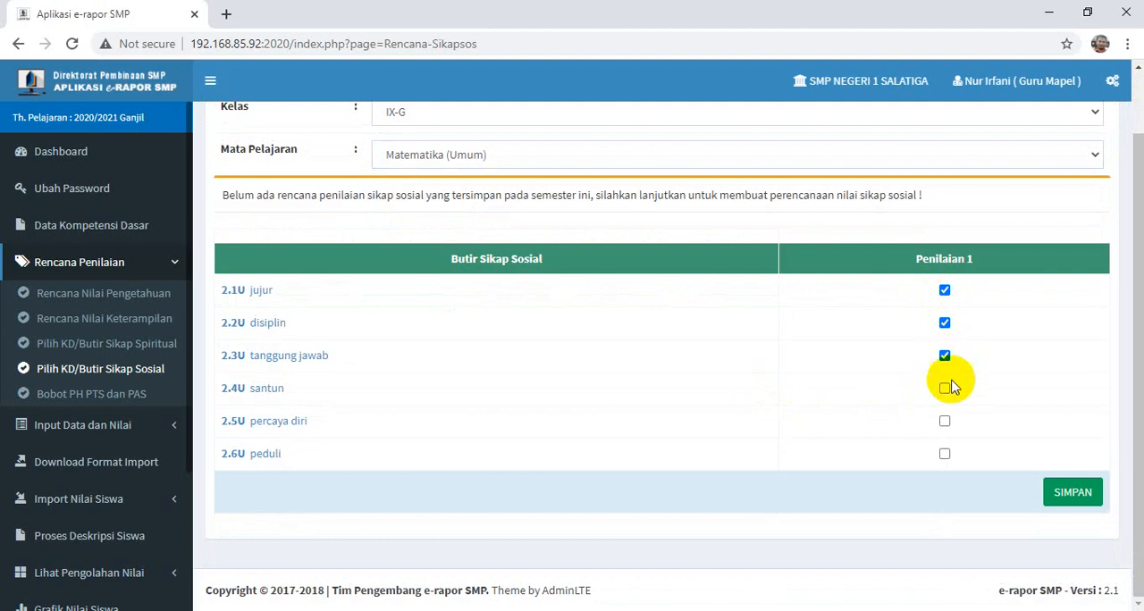
pyautogui.click(944, 389)
pyautogui.click(945, 421)
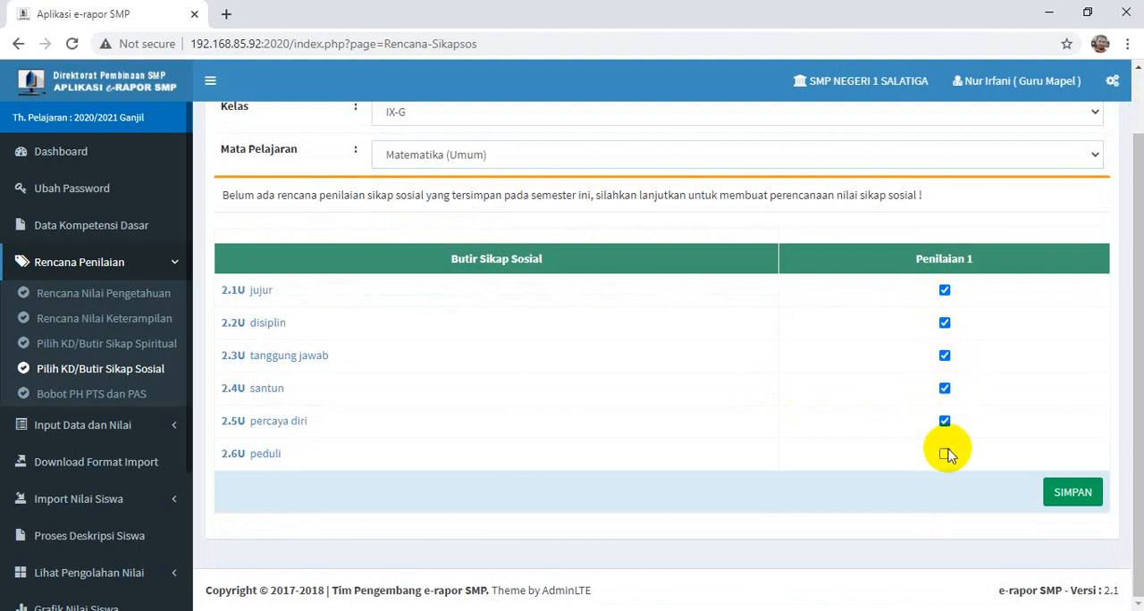
pyautogui.click(946, 454)
# - Save the social attitude assessment plan and accept the confirmation dialogs
pyautogui.click(1072, 493)
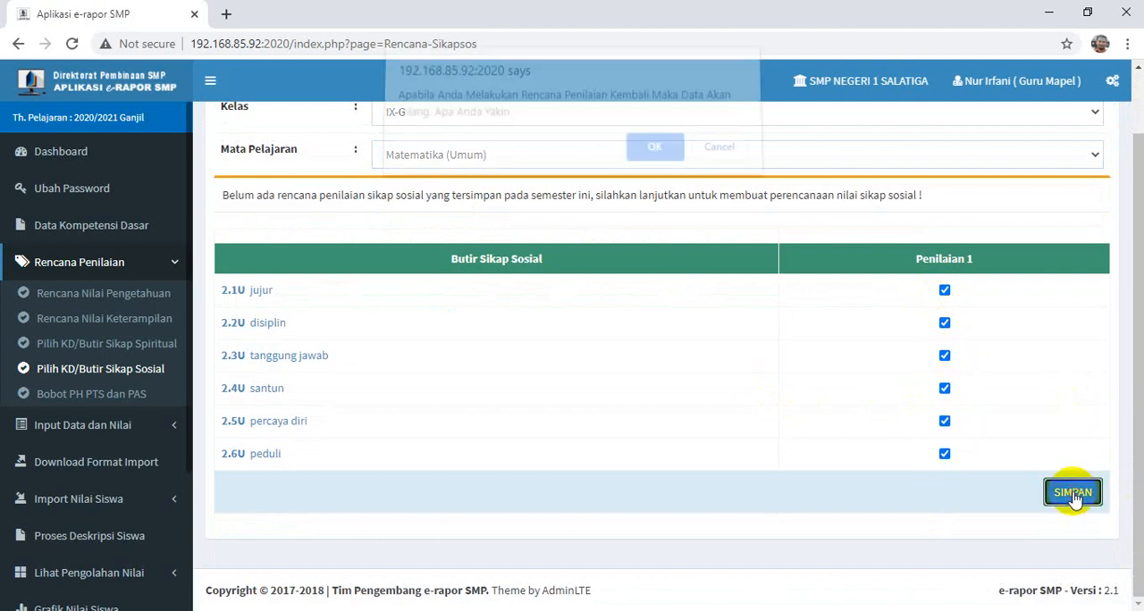
pyautogui.click(642, 153)
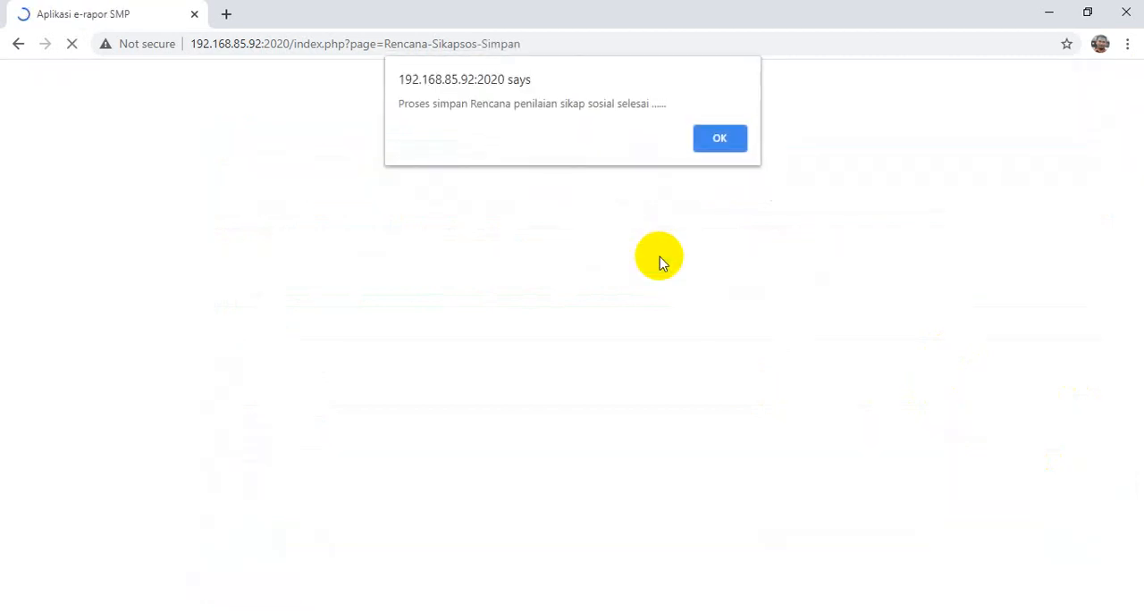
pyautogui.click(715, 137)
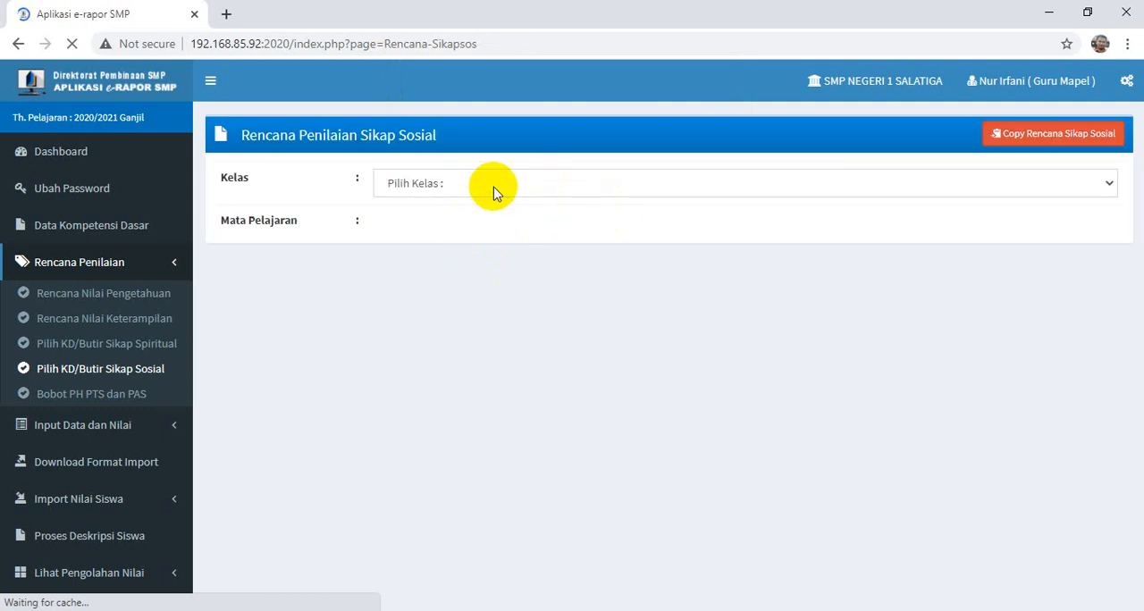
# - Open the form for copying the social attitude plan and set source class IX-G, subject Matematika (Umum)
pyautogui.click(1055, 142)
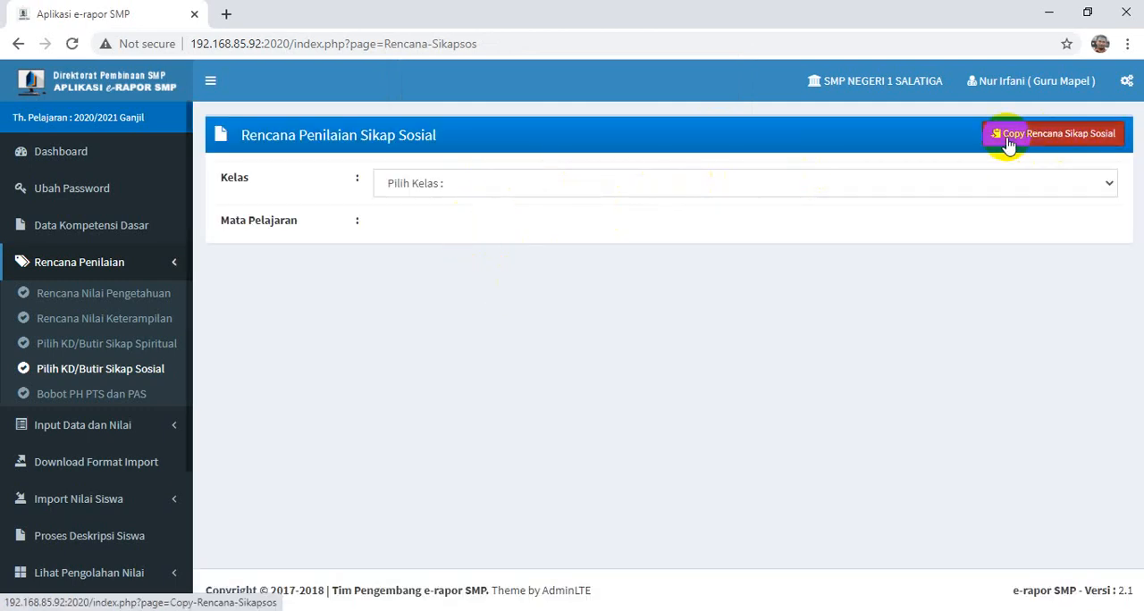
pyautogui.click(427, 189)
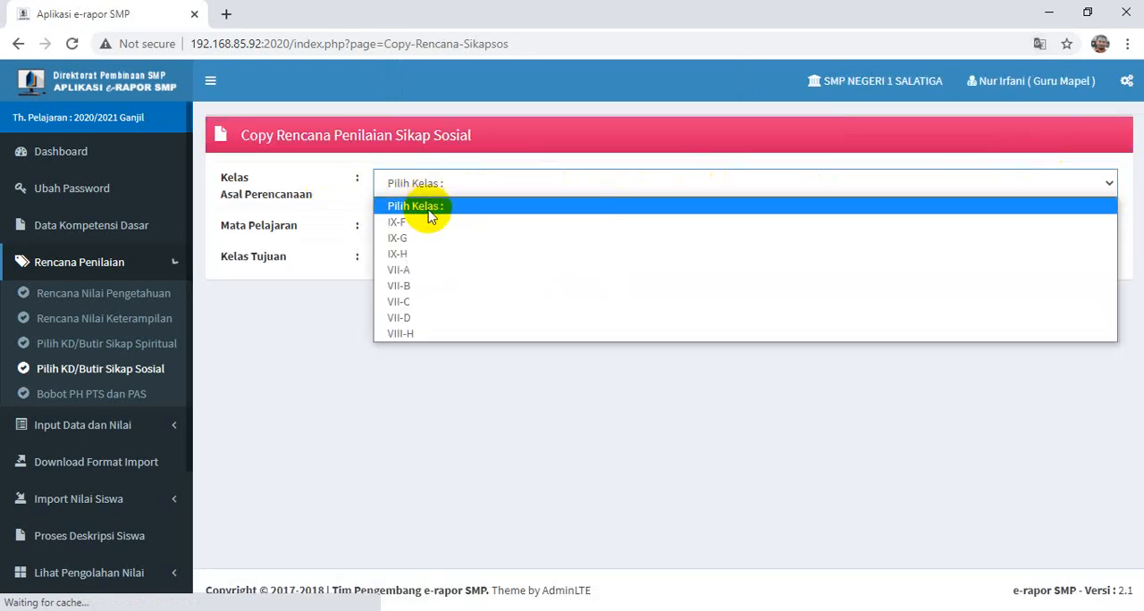
pyautogui.click(412, 239)
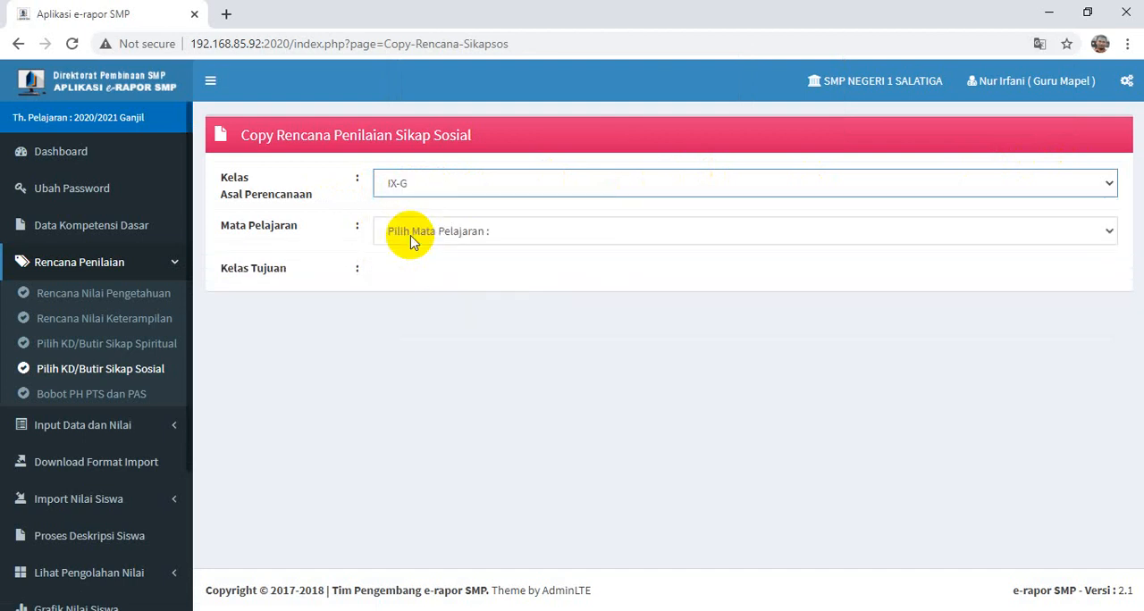
pyautogui.click(411, 239)
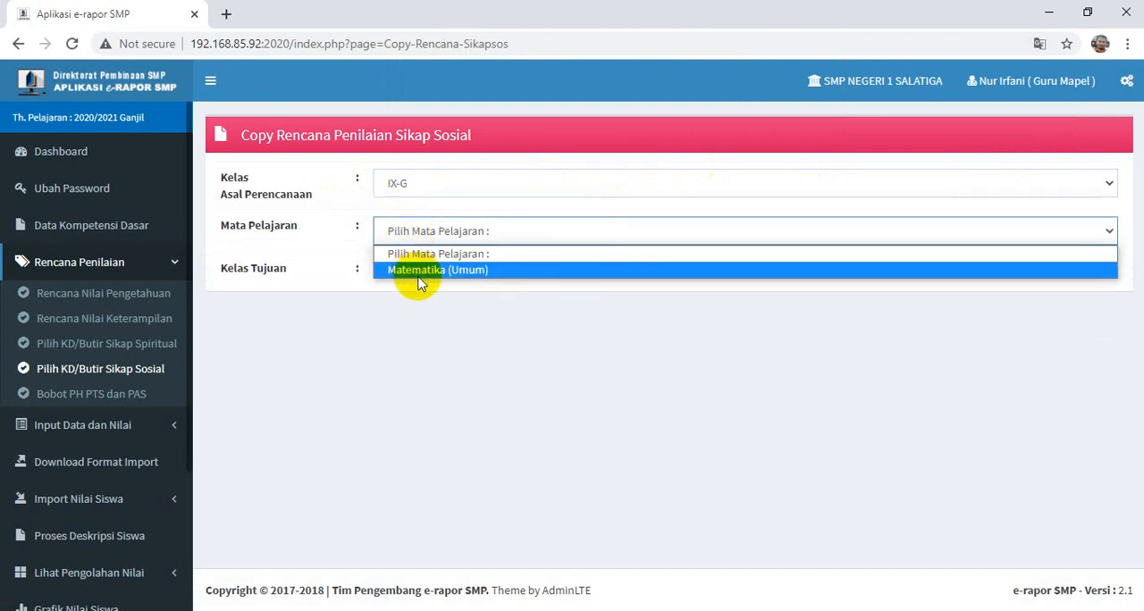
pyautogui.click(415, 270)
# - Copy the social attitude assessment plan to target class IX-H and accept the confirmation dialogs
pyautogui.click(416, 276)
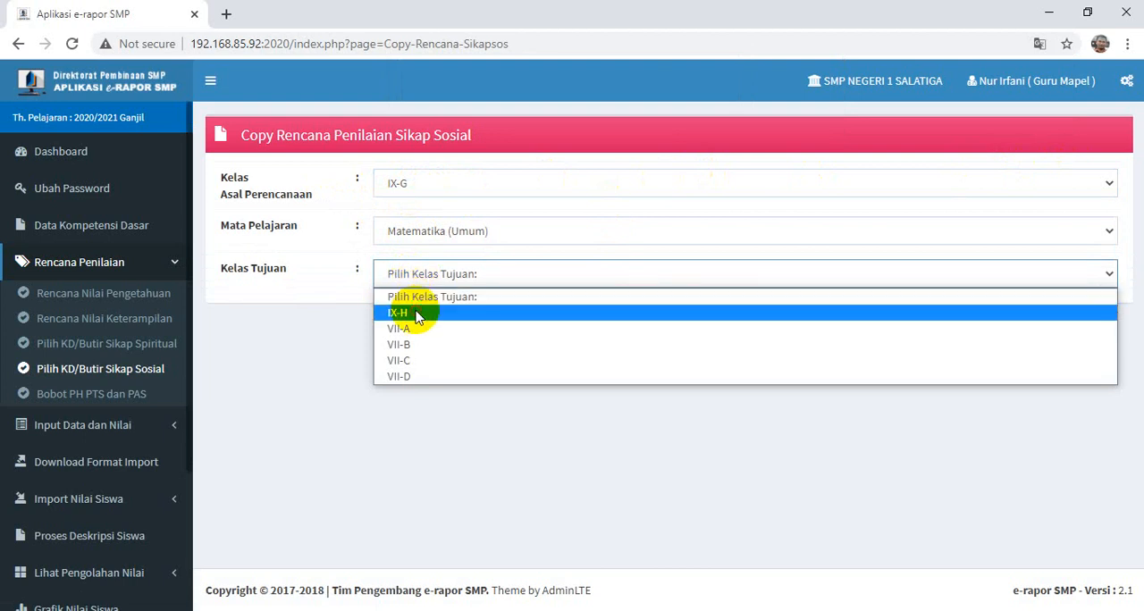
pyautogui.click(417, 315)
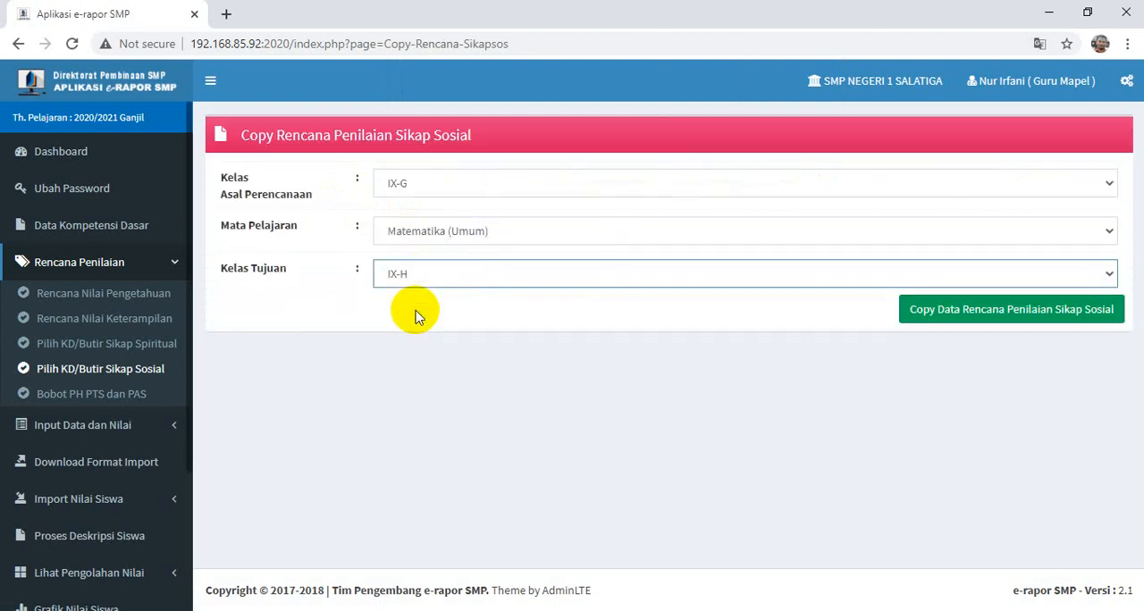
pyautogui.click(1013, 320)
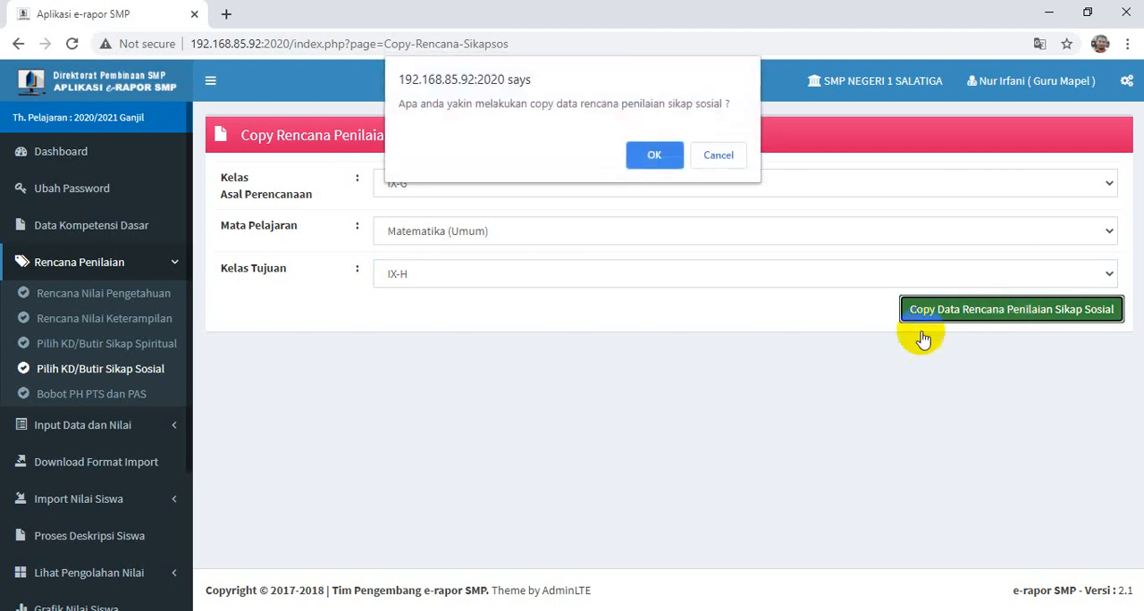
pyautogui.click(652, 156)
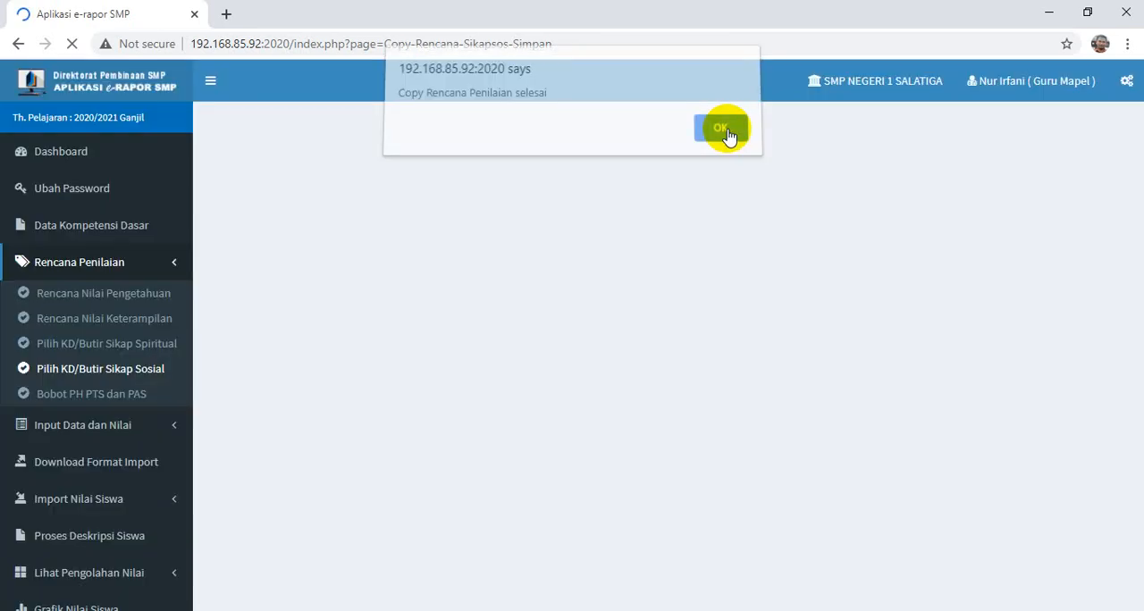
pyautogui.click(725, 137)
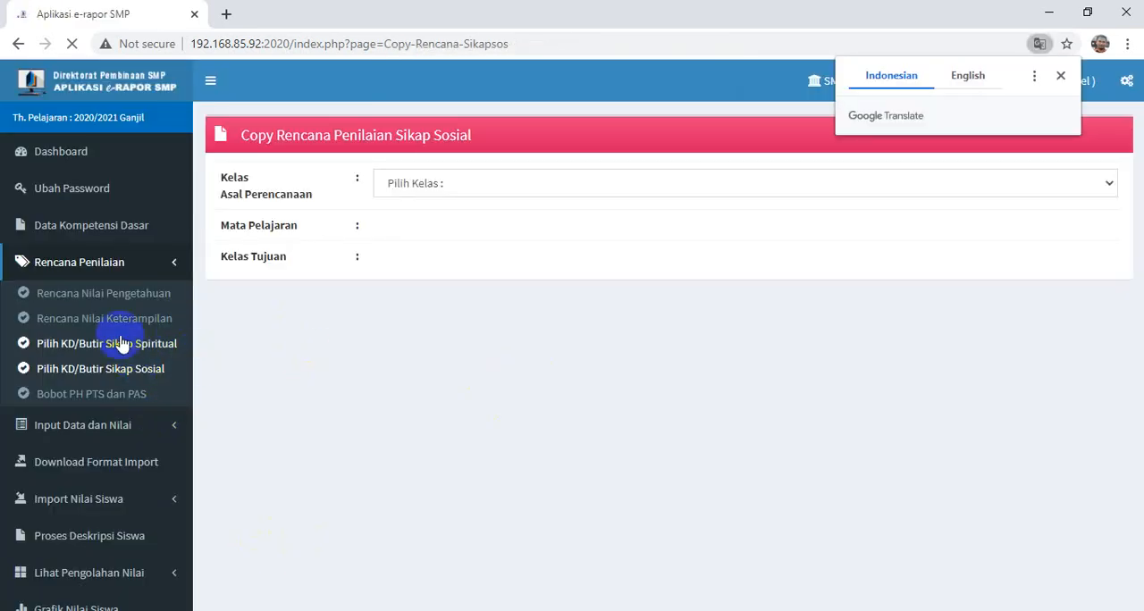
# - Open the Bobot PH PTS dan PAS form for class IX-G, subject Matematika (Umum), and enter the daily assessment (PH) weight field
pyautogui.click(87, 393)
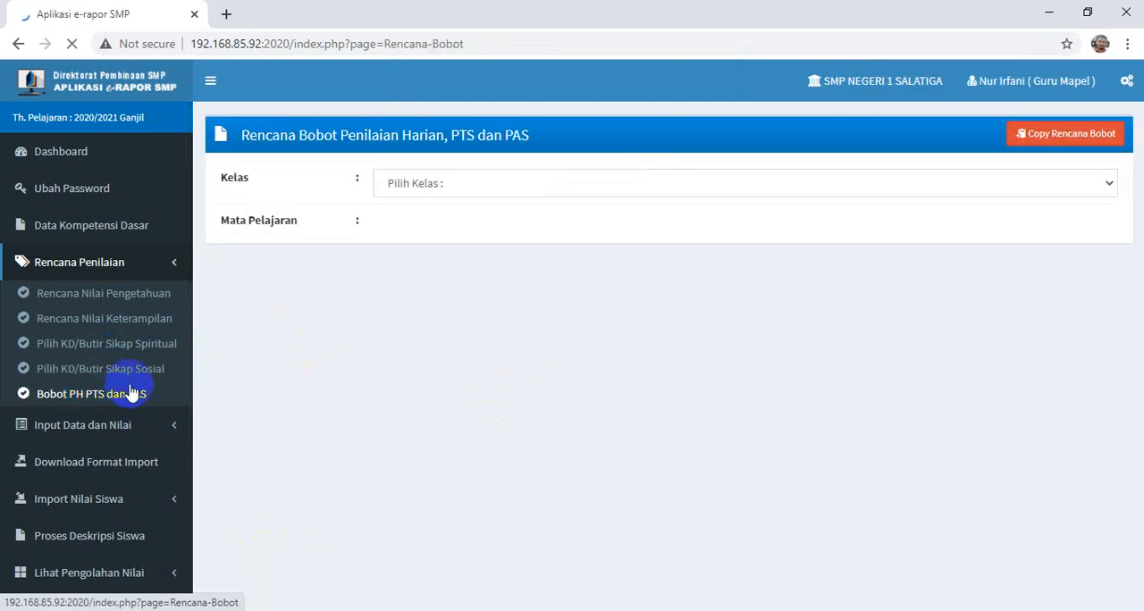
pyautogui.click(423, 192)
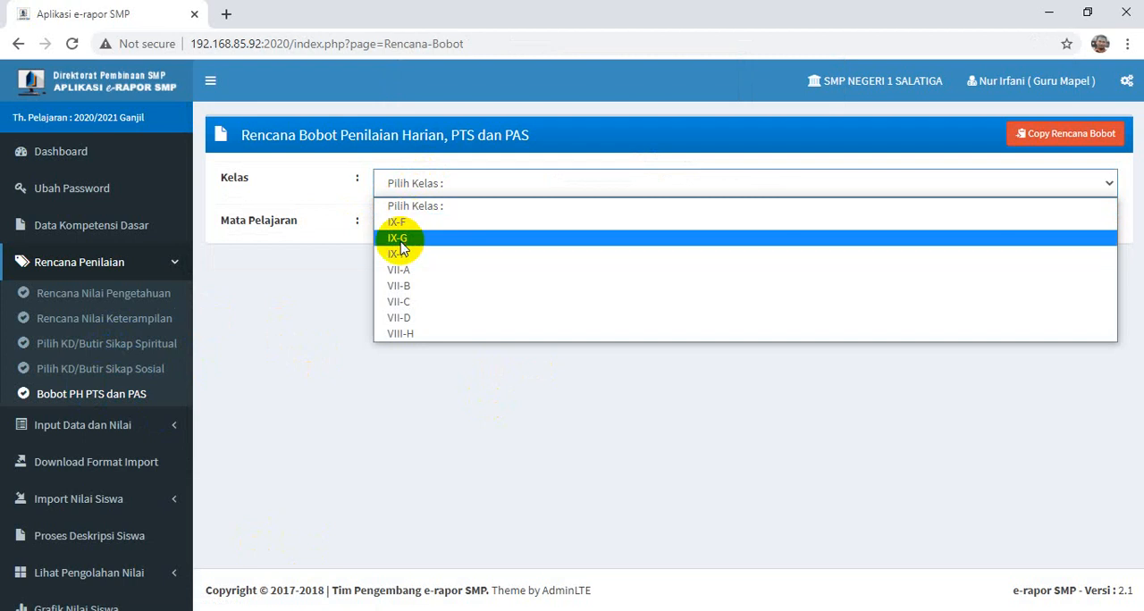
pyautogui.click(399, 240)
pyautogui.click(409, 225)
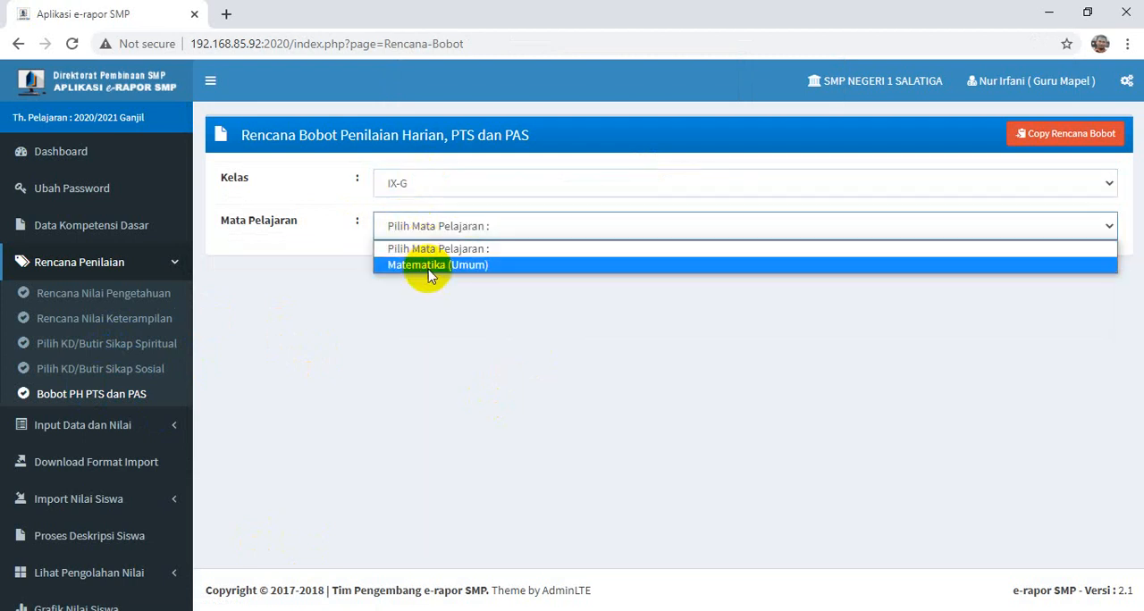
pyautogui.click(428, 265)
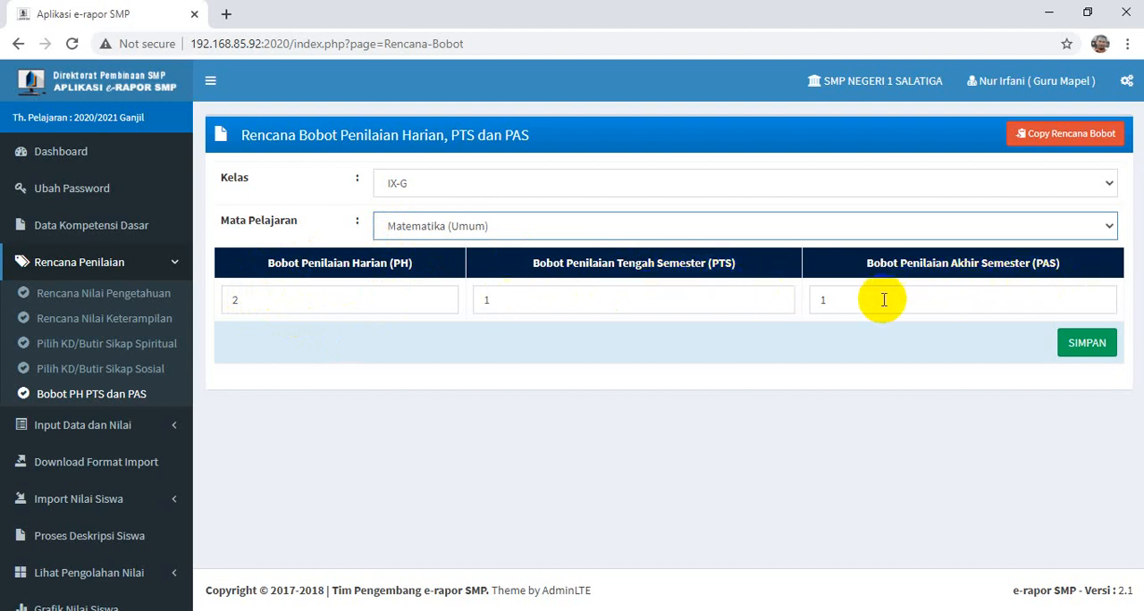
pyautogui.click(256, 300)
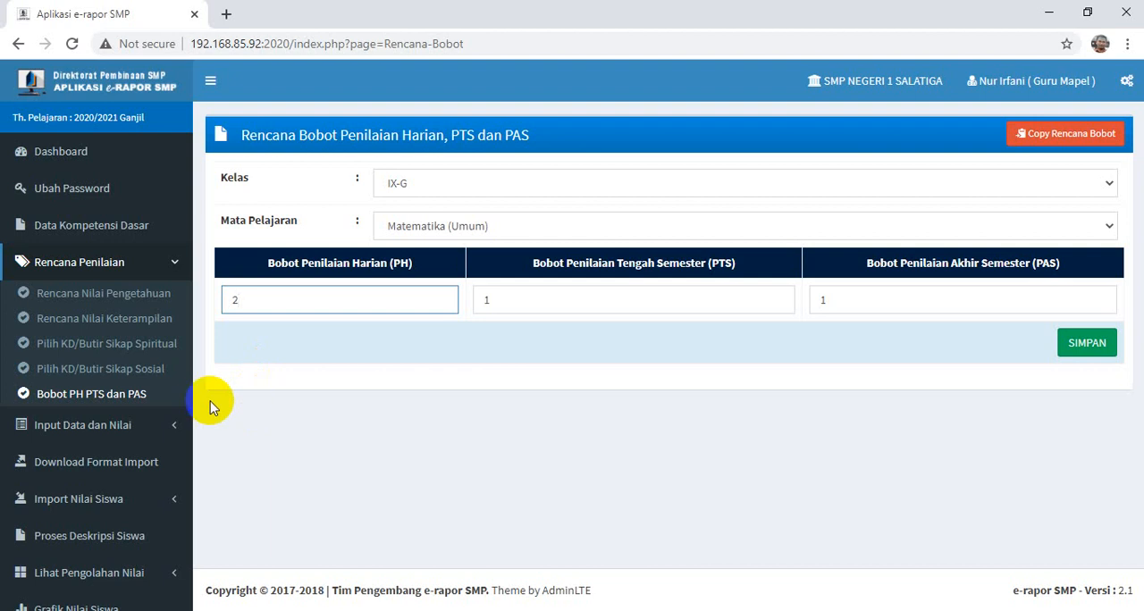
# - Set the daily assessment (PH) weight to 3, save the weighting plan and accept the dialogs
pyautogui.press('BackSpace')
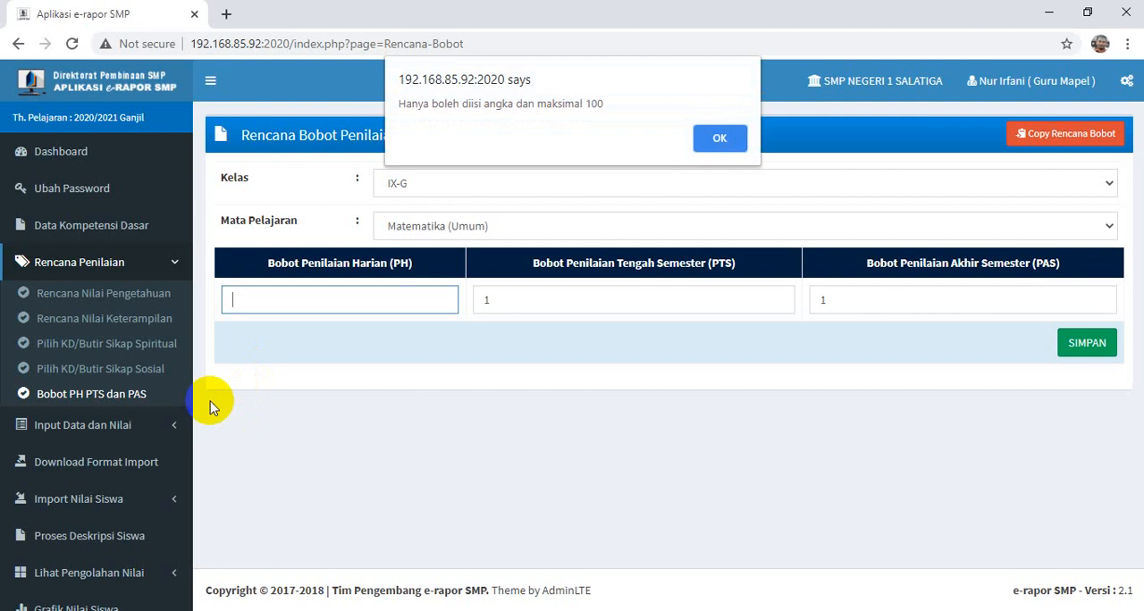
pyautogui.click(731, 137)
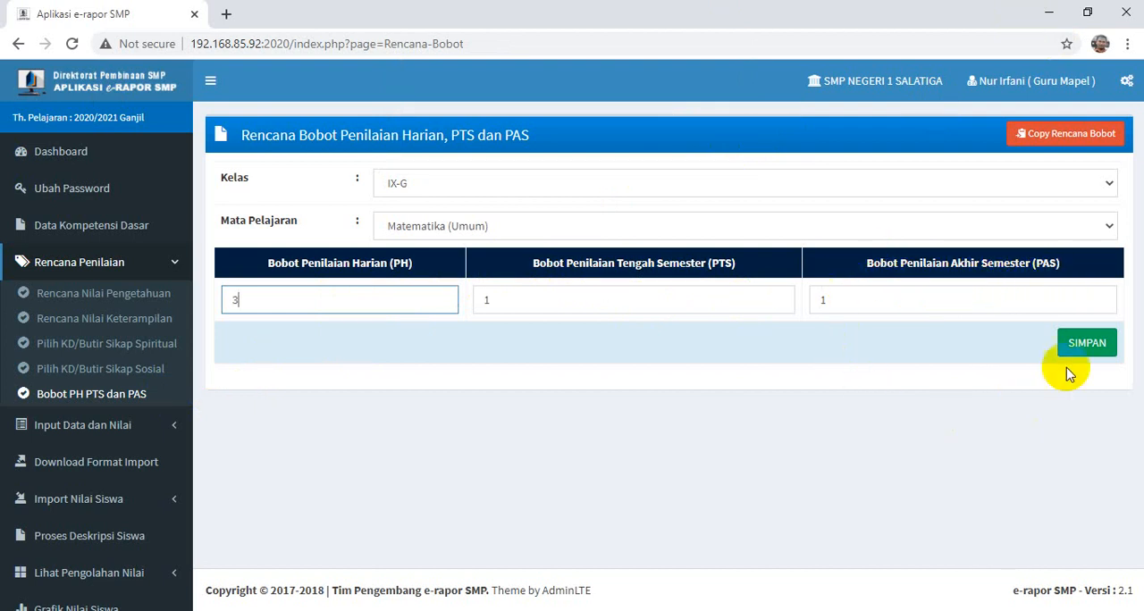
pyautogui.click(1094, 344)
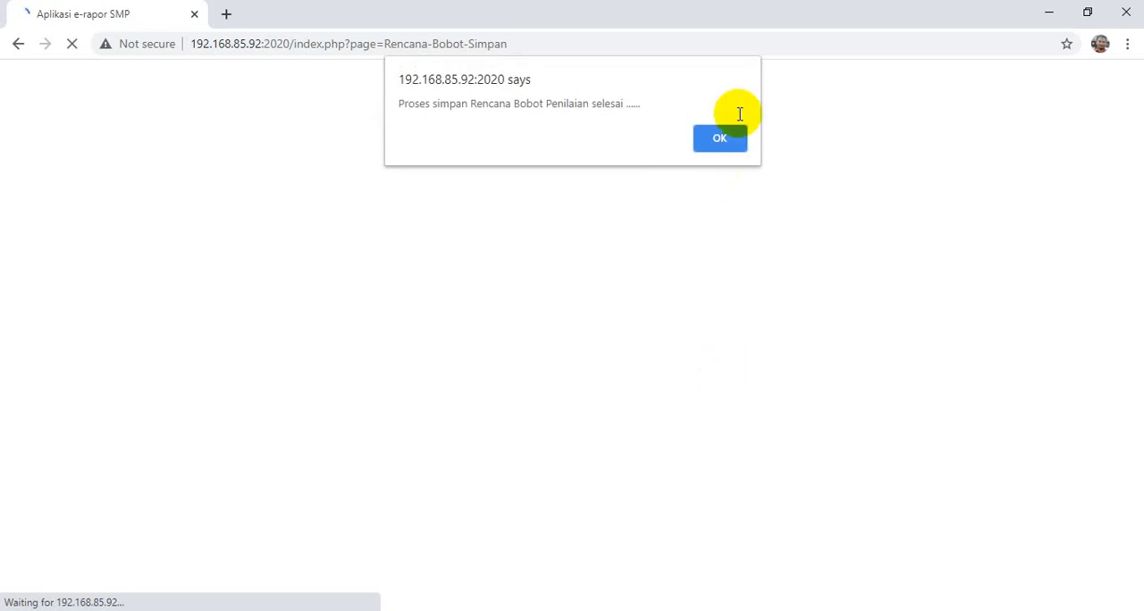
pyautogui.click(724, 141)
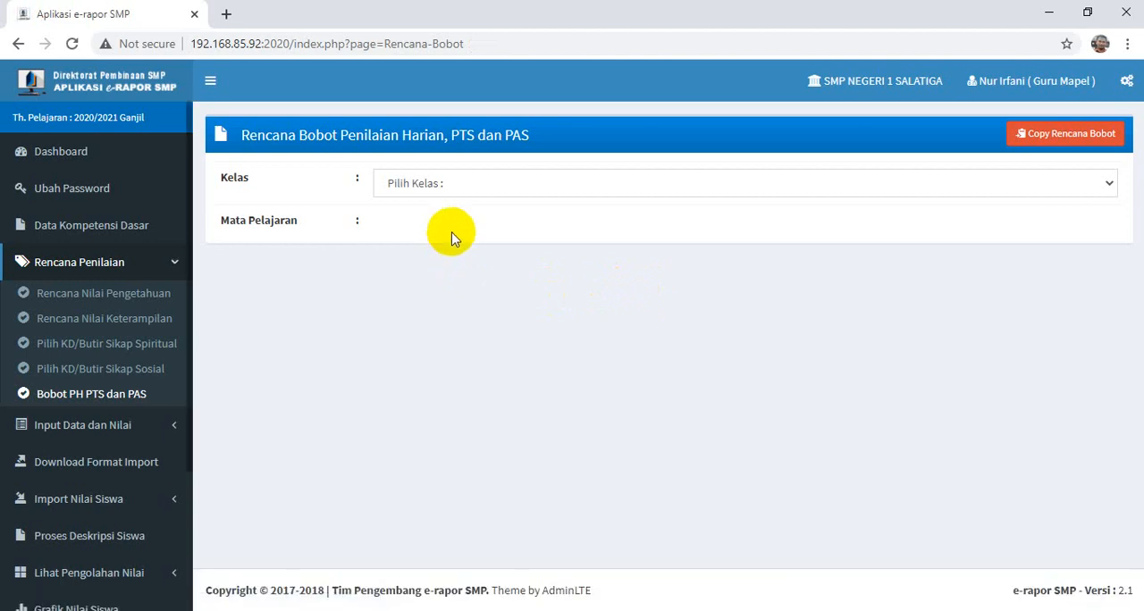
# - Open the form for copying the PH, PTS and PAS weighting plan and set source class IX-G, subject Matematika (Umum)
pyautogui.click(1064, 140)
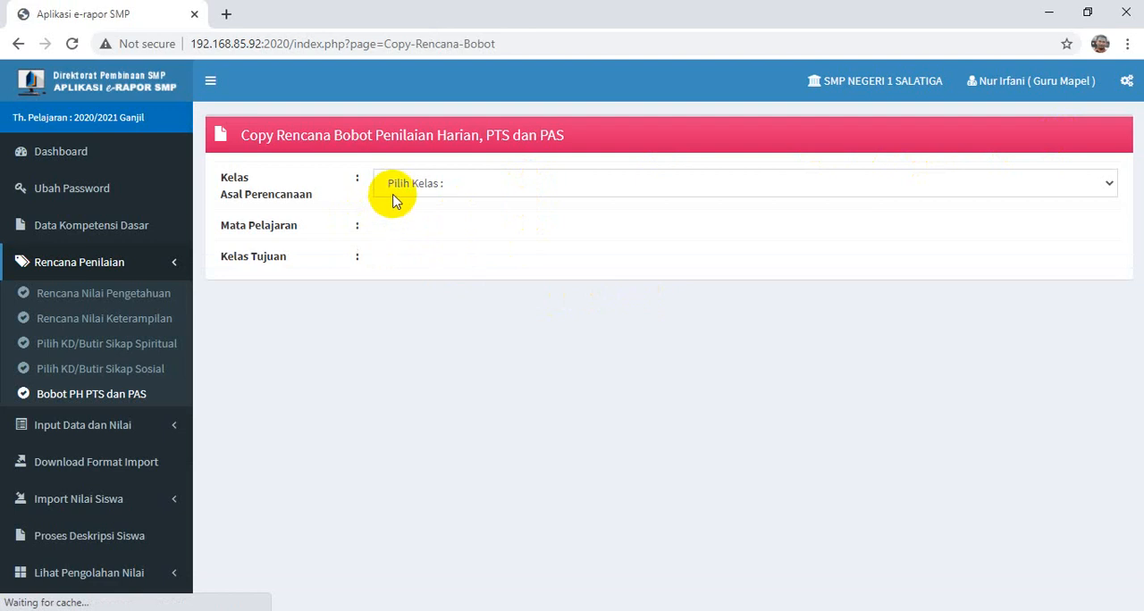
pyautogui.click(398, 186)
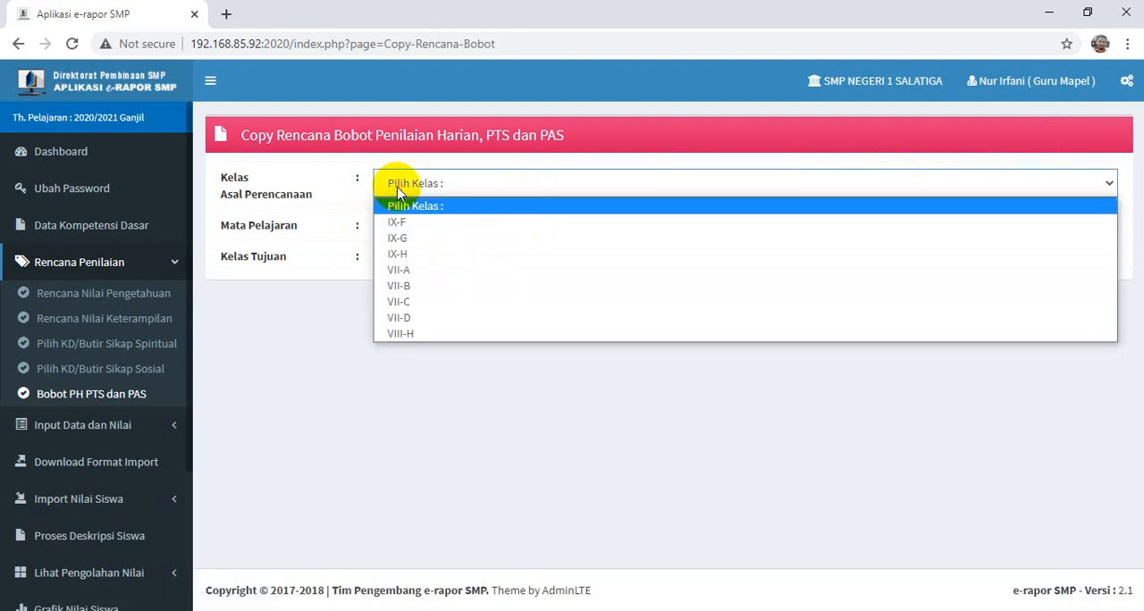
pyautogui.click(407, 238)
pyautogui.click(409, 234)
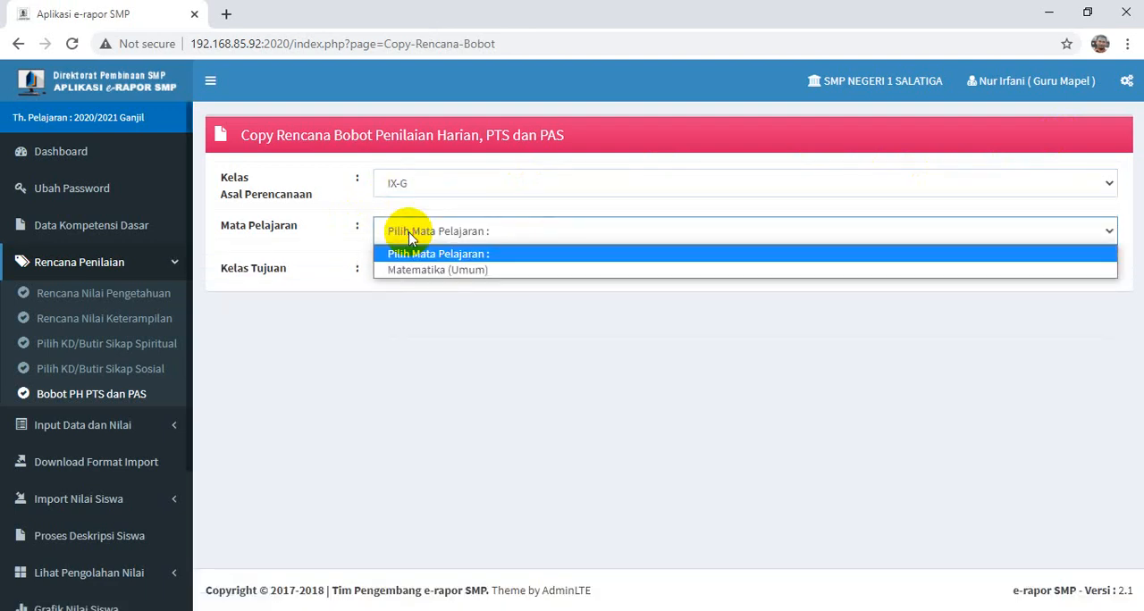
pyautogui.click(426, 271)
# - Copy the PH, PTS and PAS weighting plan to target class IX-H and accept the confirmation dialogs
pyautogui.click(428, 274)
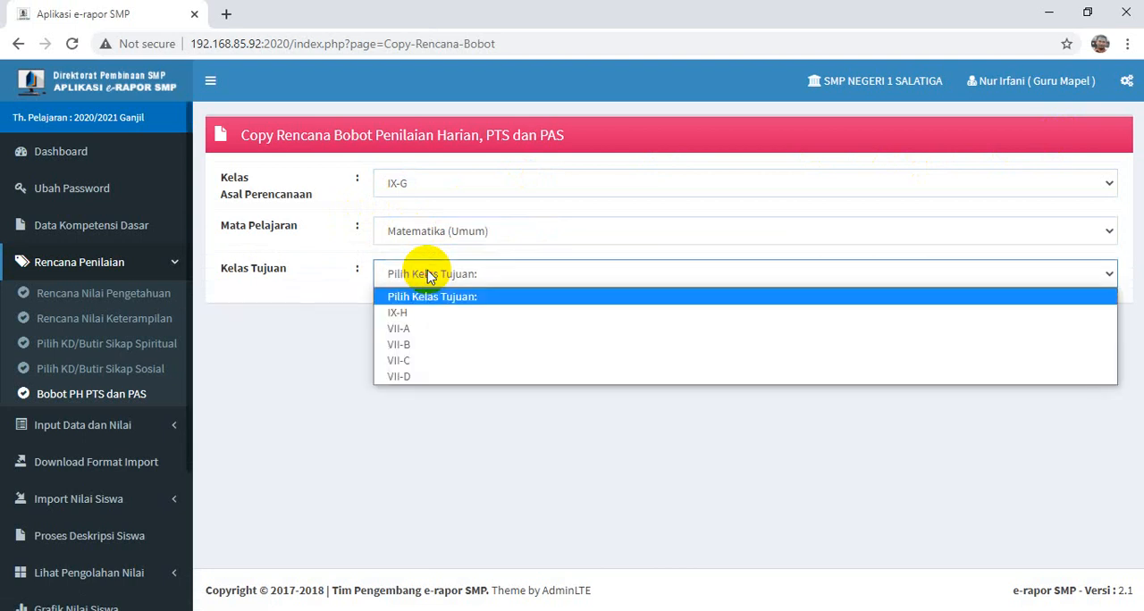
pyautogui.click(421, 315)
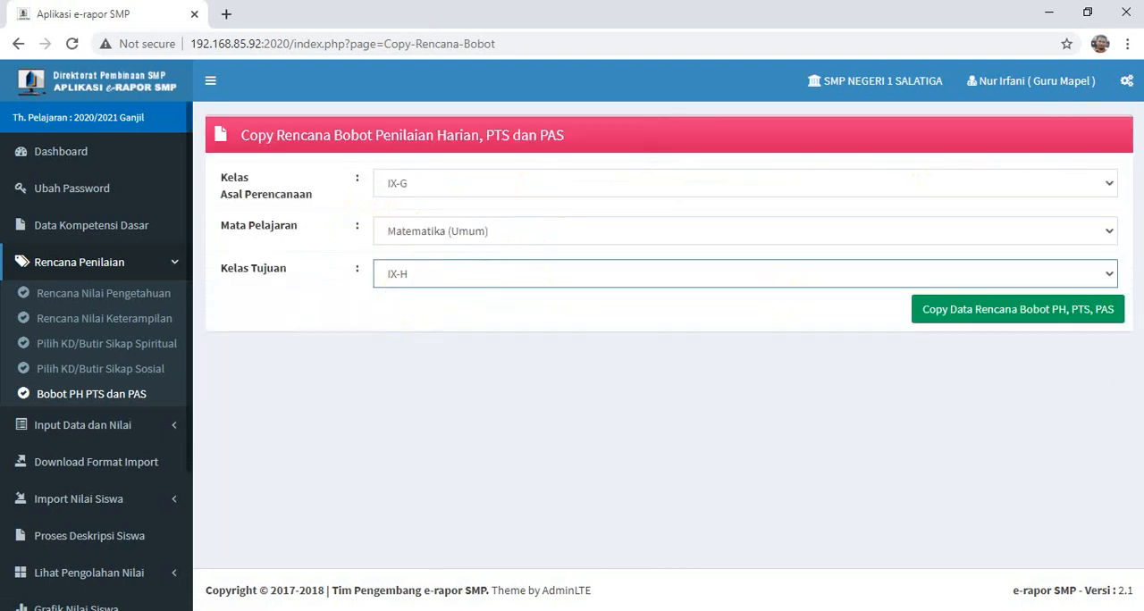
pyautogui.click(1055, 314)
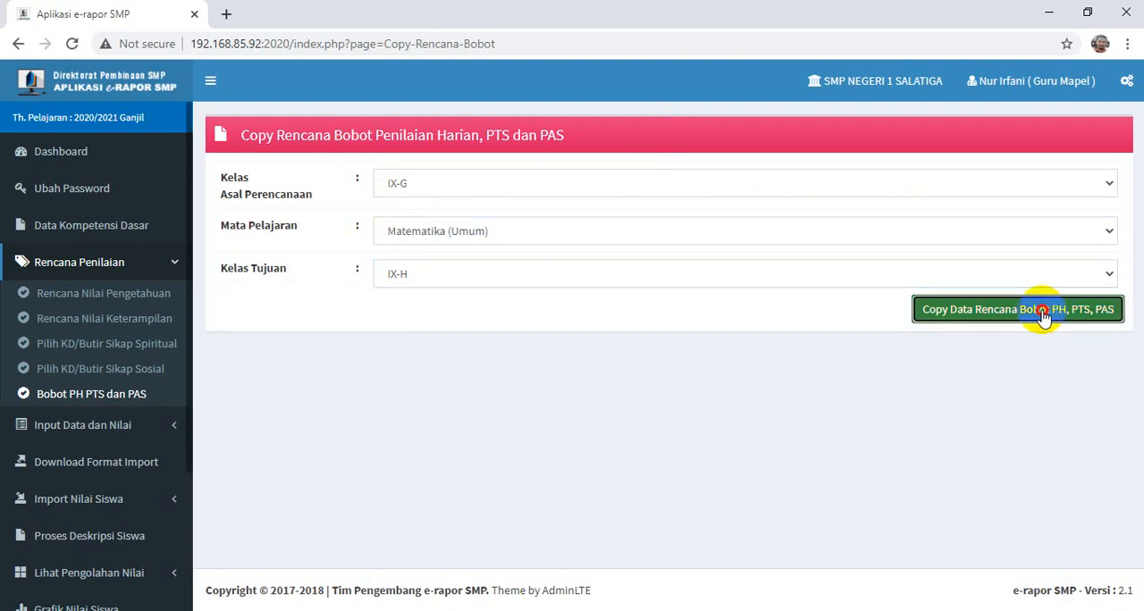
pyautogui.click(1044, 314)
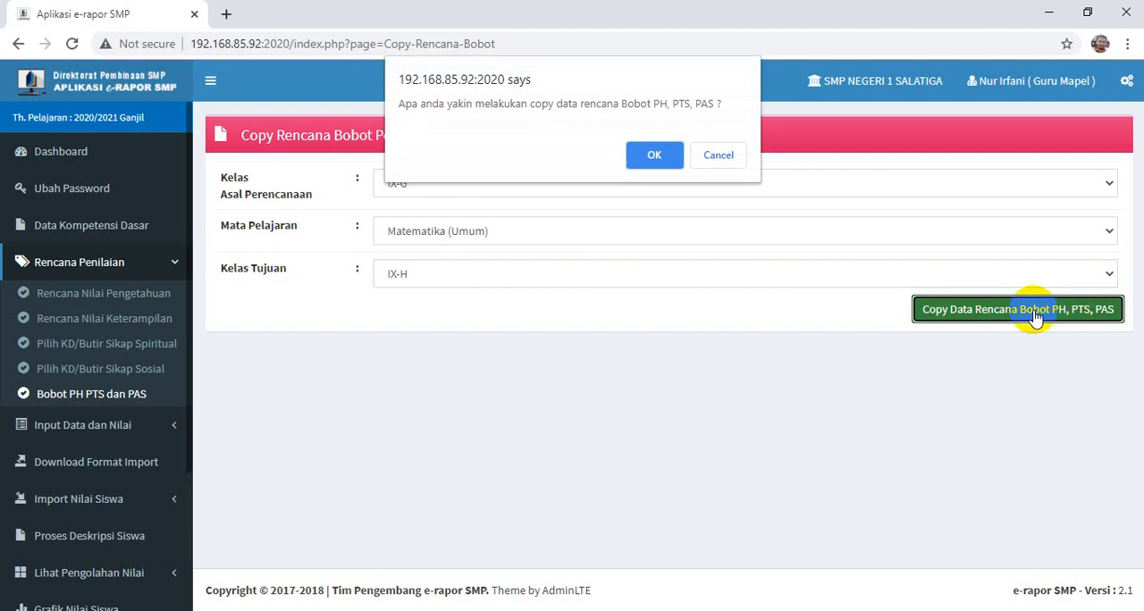
pyautogui.click(644, 152)
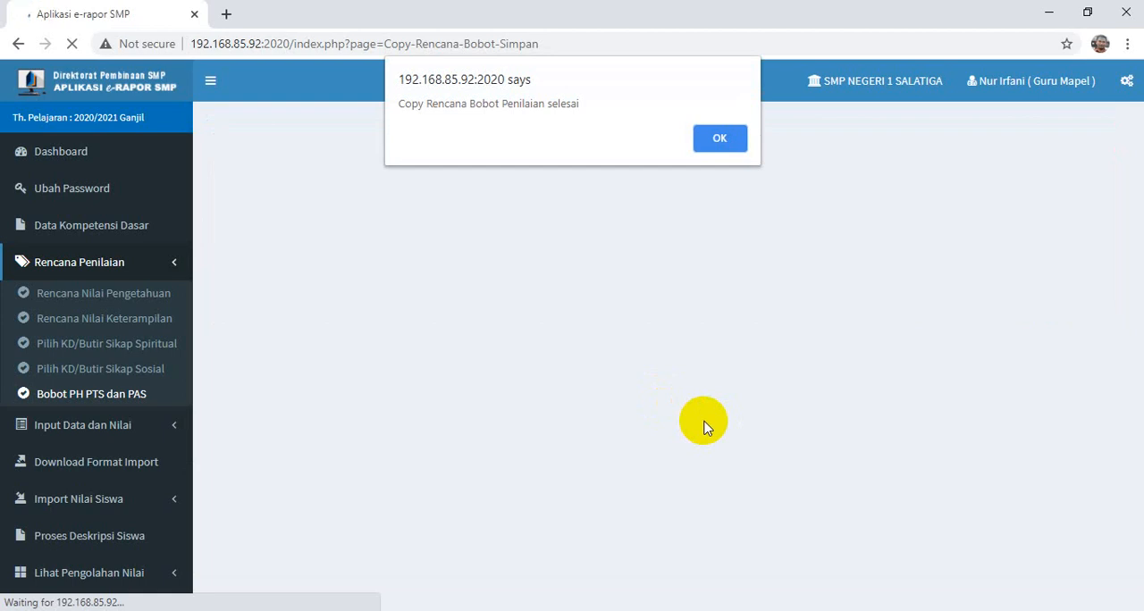
pyautogui.click(718, 139)
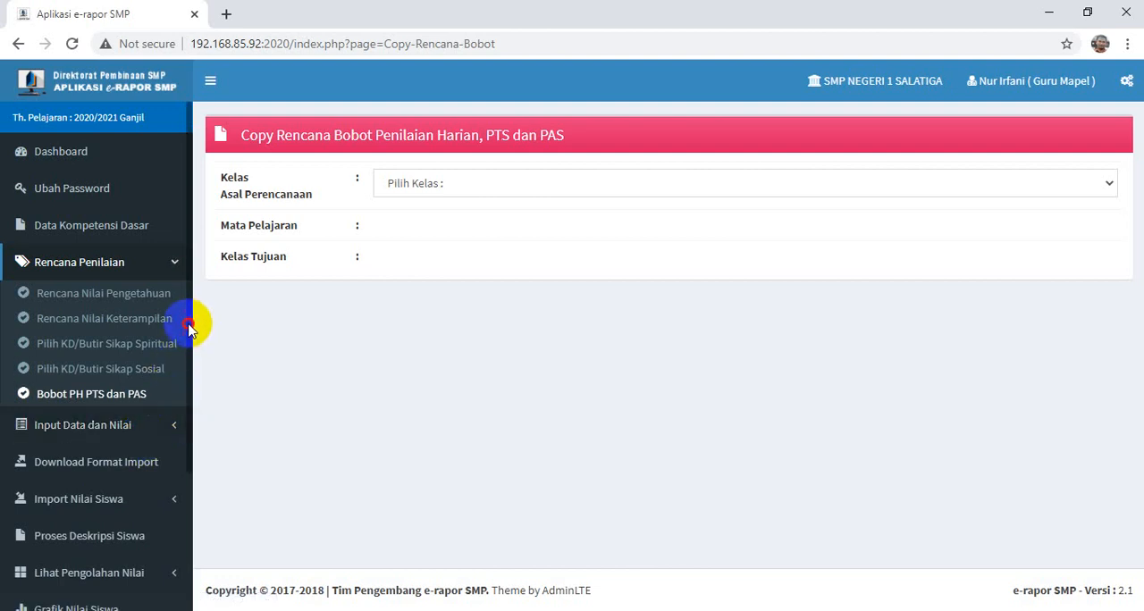
# - Open the Input Nilai Pengetahuan form for class IX-G, subject Matematika (Umum), assessment P. 1 (P1)
pyautogui.moveTo(190, 329); pyautogui.dragTo(199, 396)
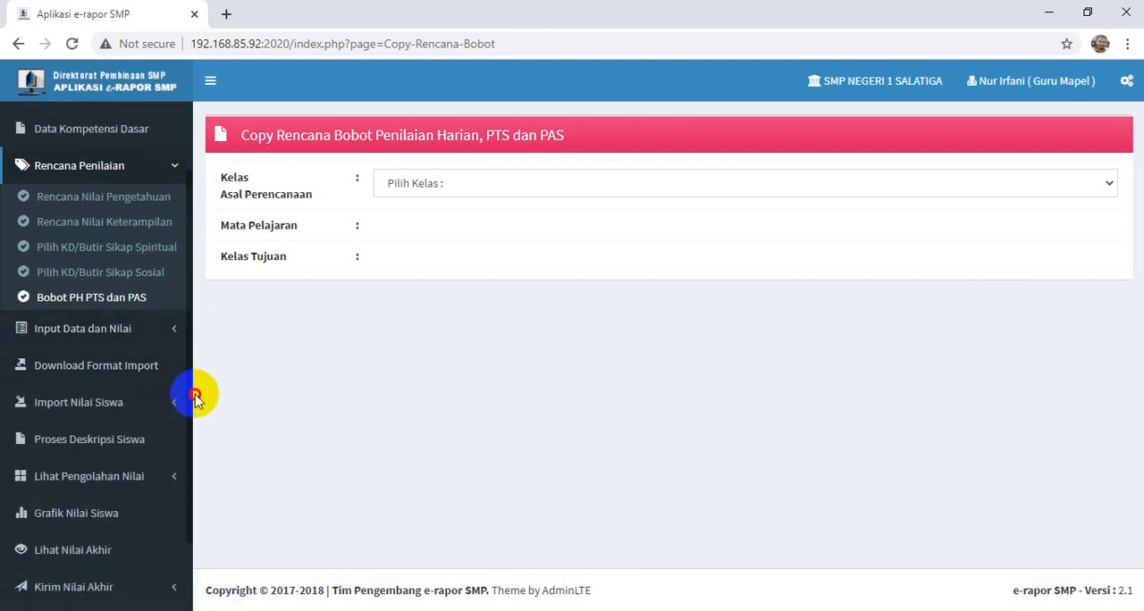
pyautogui.click(74, 330)
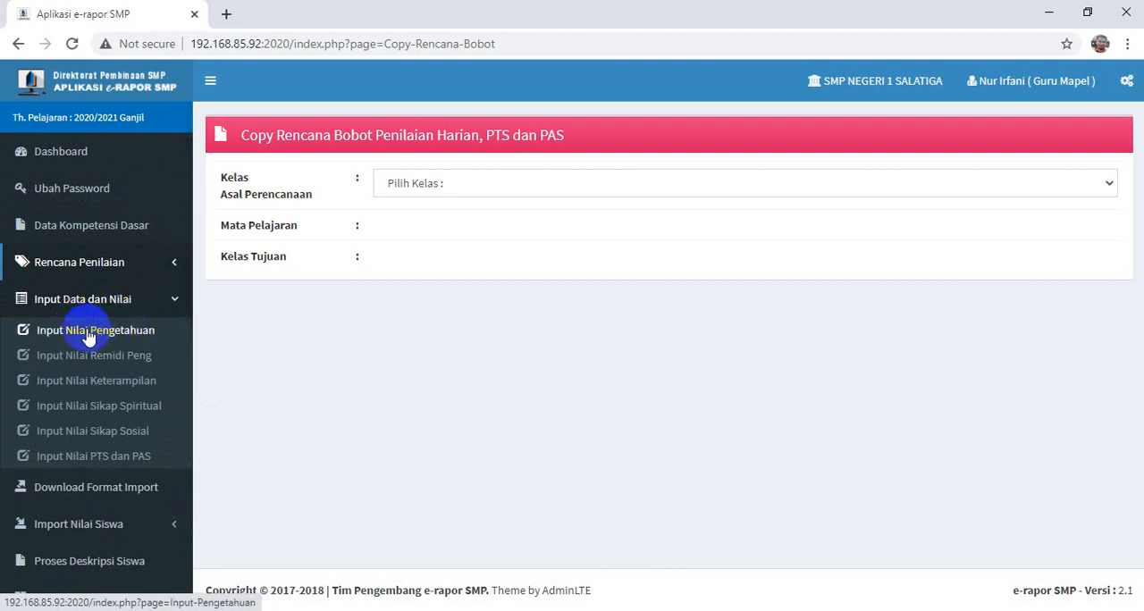
pyautogui.click(89, 334)
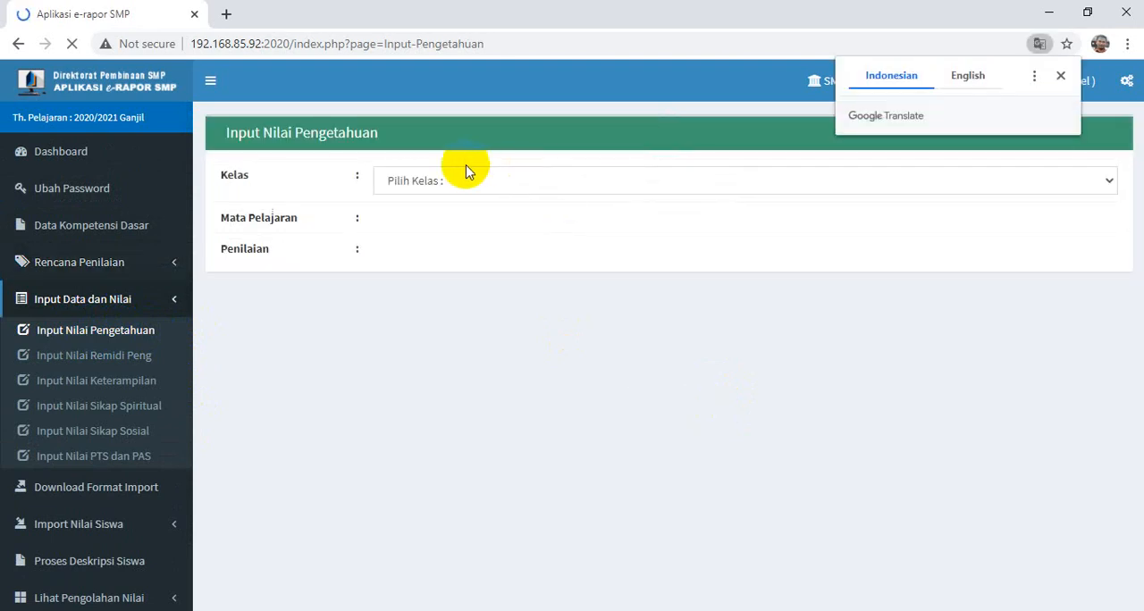
pyautogui.click(434, 191)
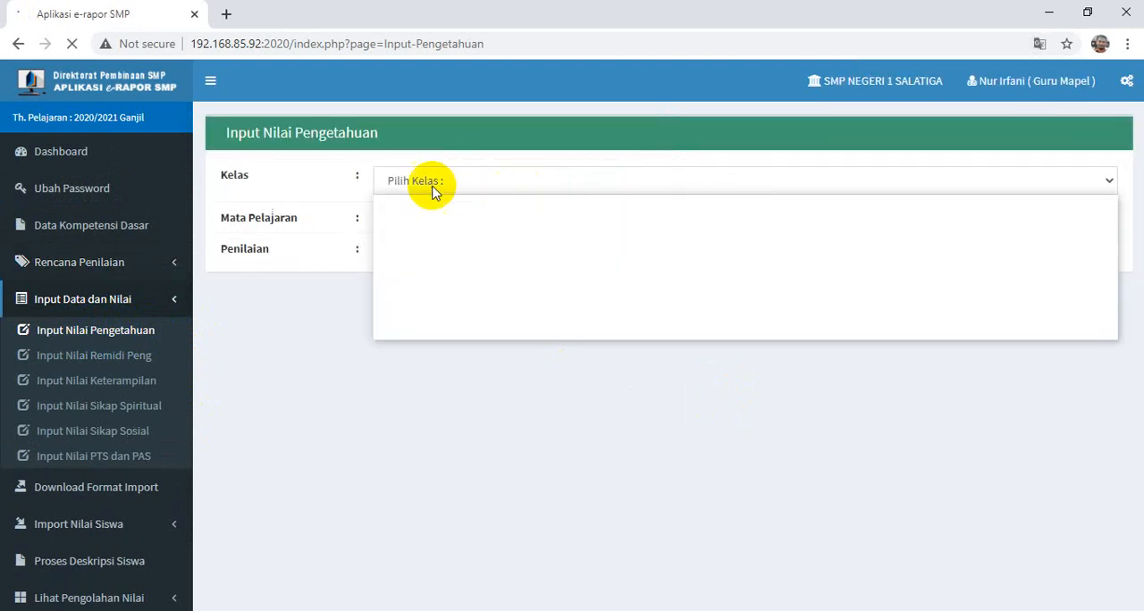
pyautogui.click(426, 192)
pyautogui.click(418, 190)
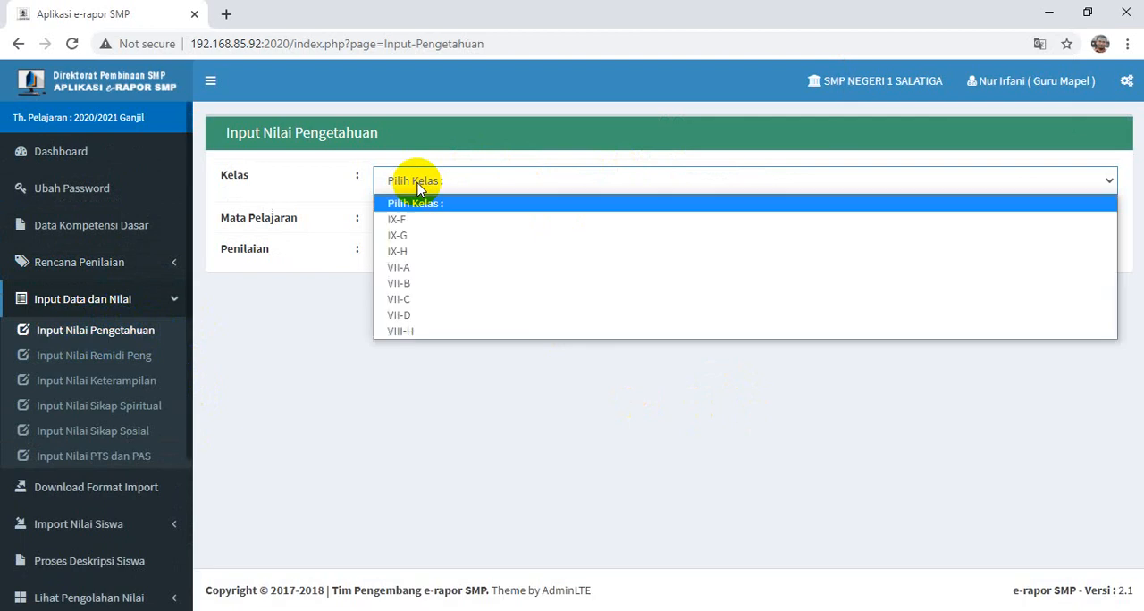
pyautogui.click(404, 236)
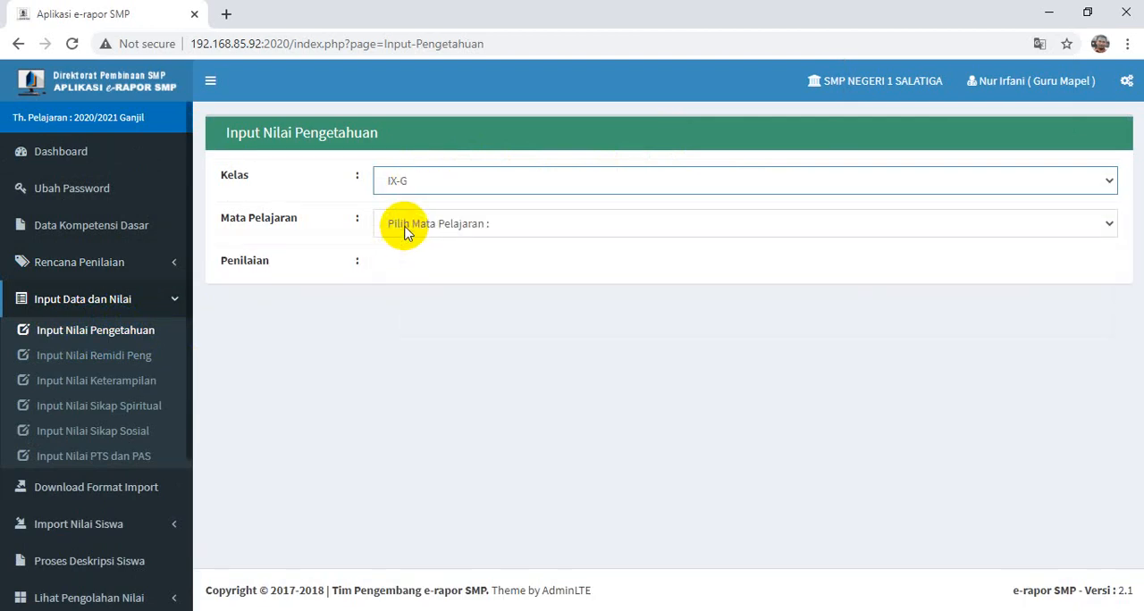
pyautogui.click(404, 229)
pyautogui.click(417, 265)
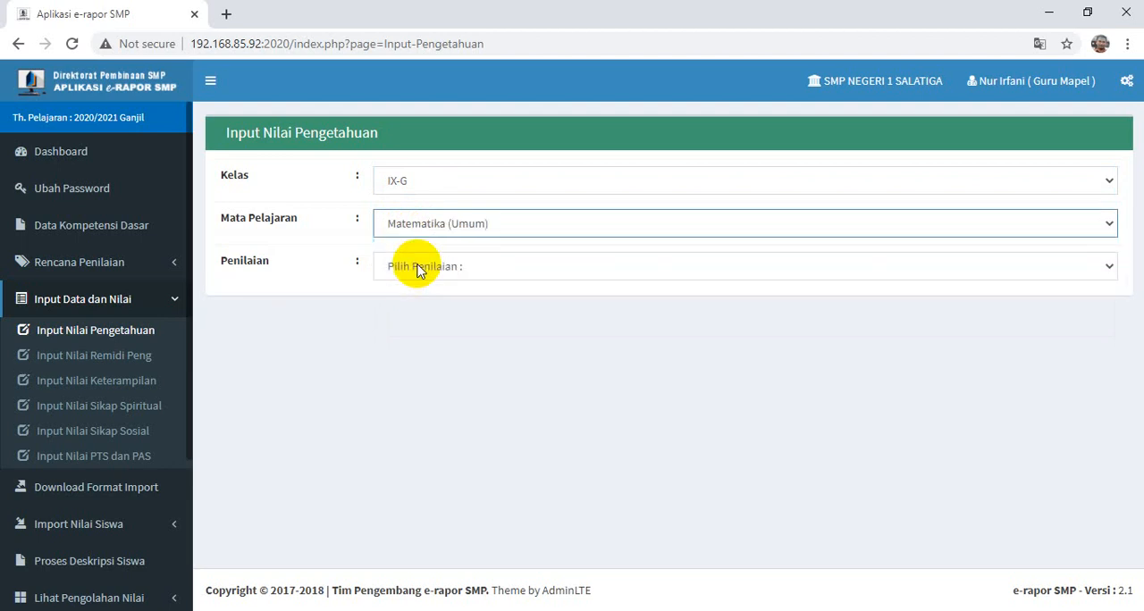
pyautogui.click(418, 267)
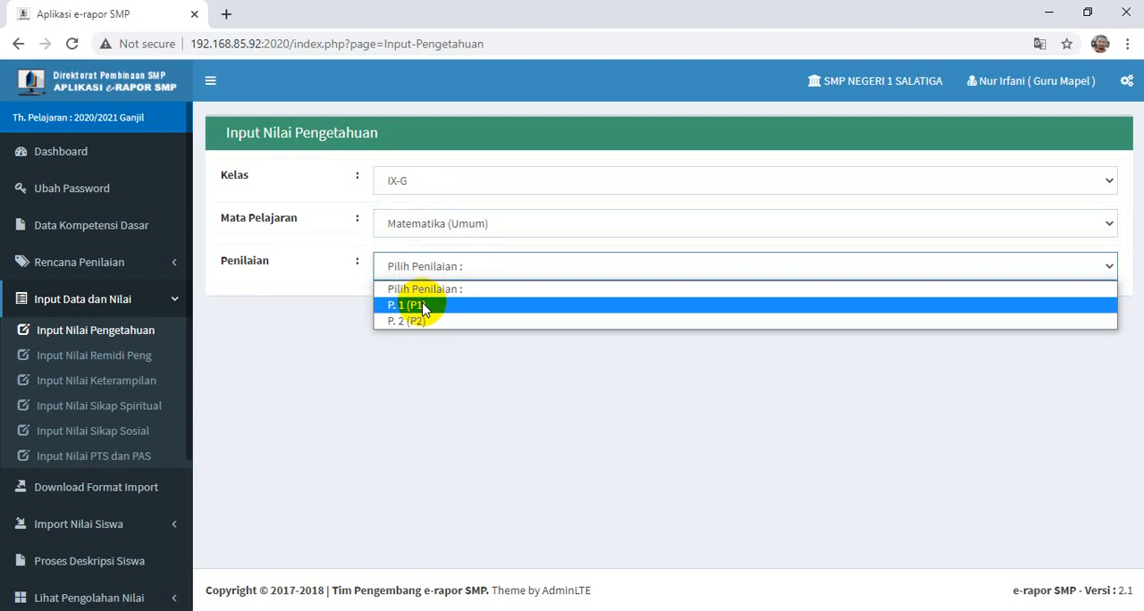
pyautogui.click(423, 308)
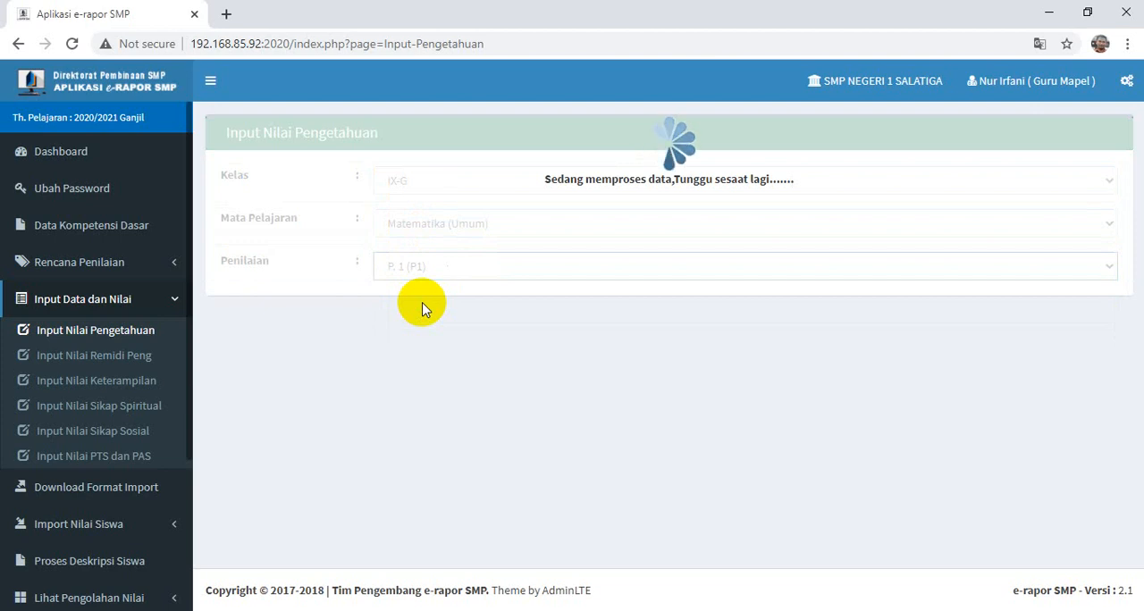
# - Enter knowledge scores for the first listed student: 80 for competency 3.1 and 70 for competency 3.2
pyautogui.scroll(-2, 523, 356)
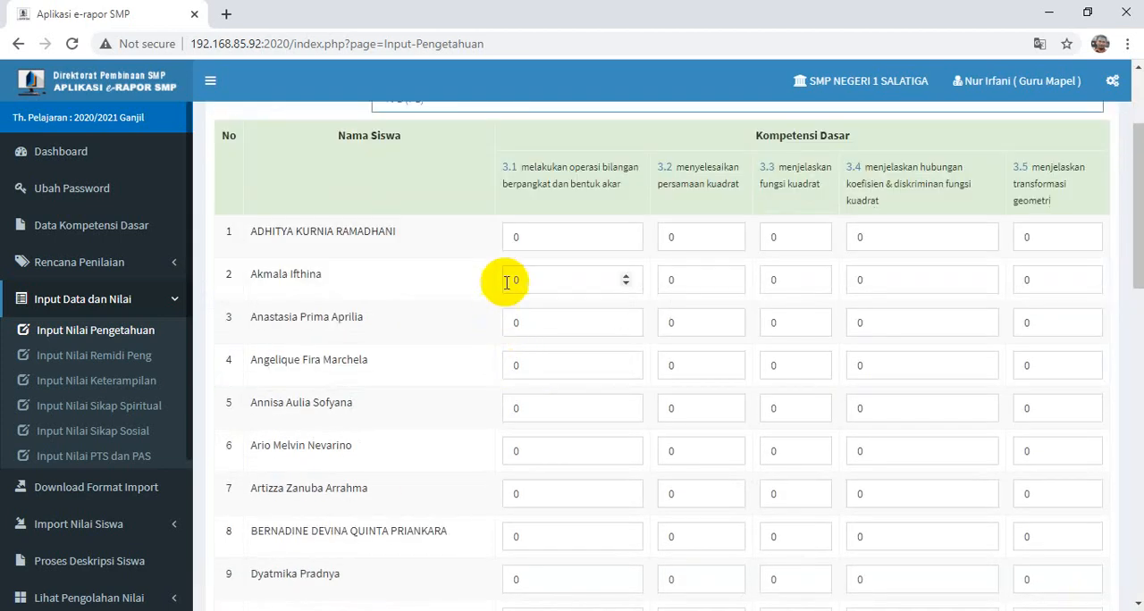
pyautogui.click(514, 237)
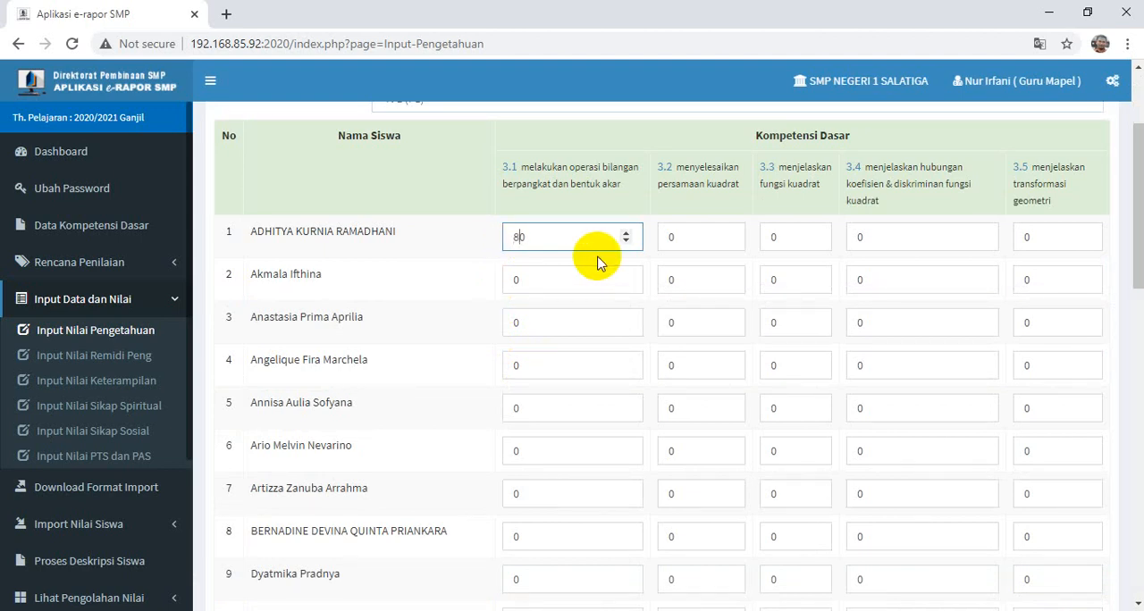
pyautogui.write('0')
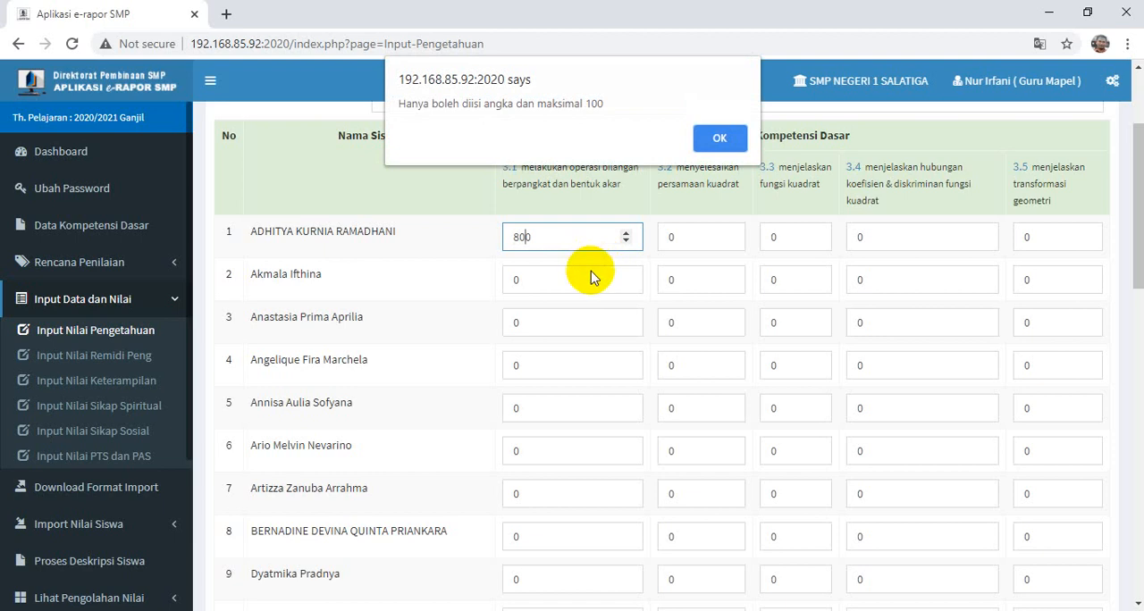
pyautogui.click(720, 139)
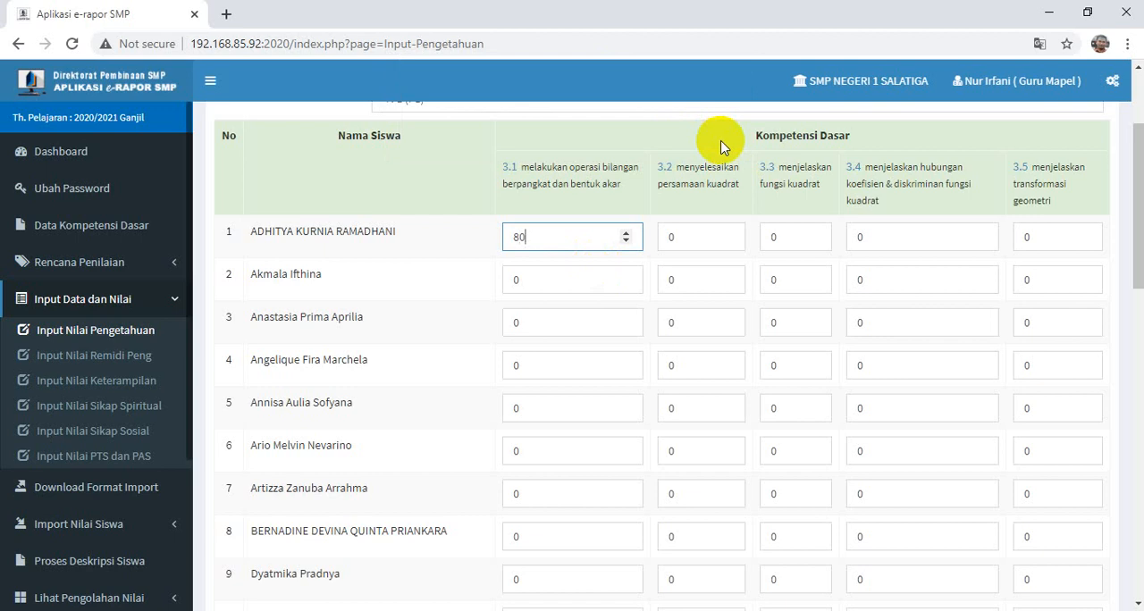
pyautogui.press('Tab')
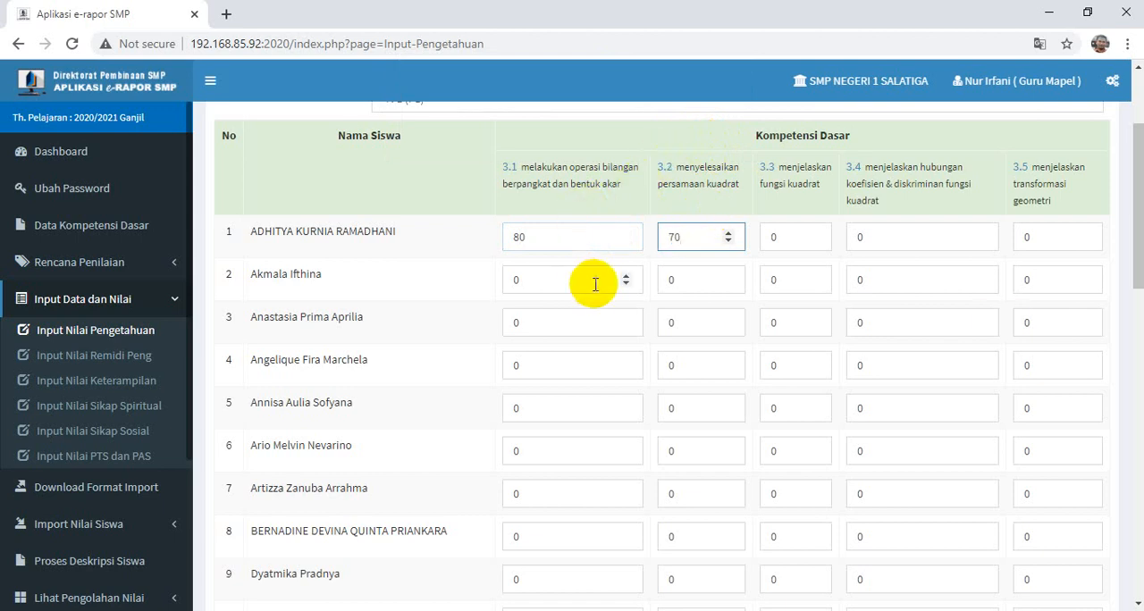
# - Review the student score table, save the knowledge scores and accept the dialog
pyautogui.scroll(-7, 733, 308)
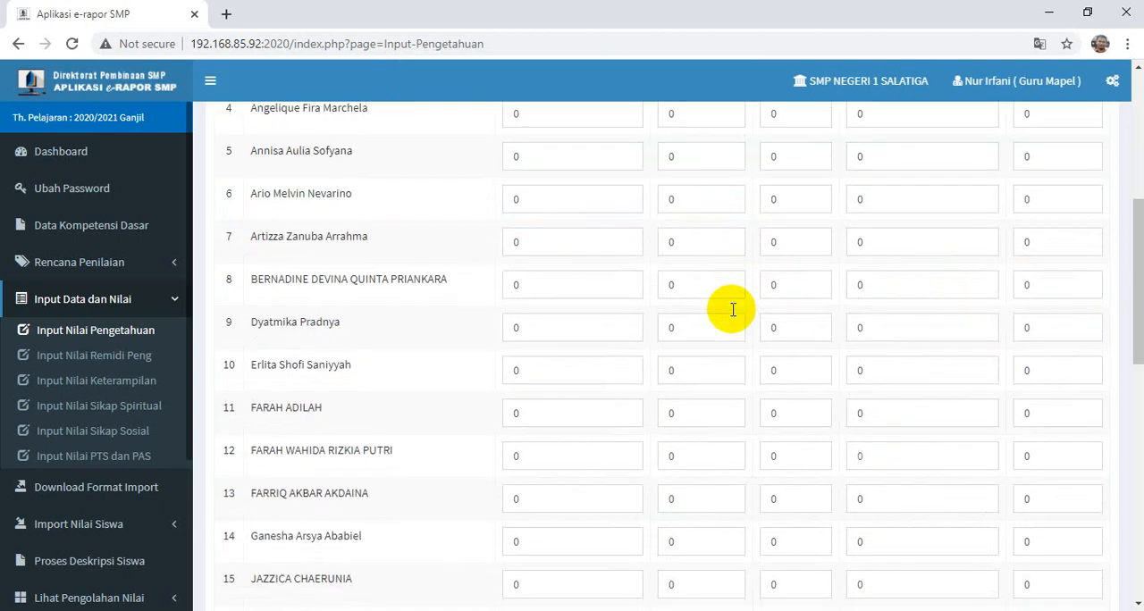
pyautogui.scroll(7, 750, 320)
pyautogui.scroll(2, 764, 326)
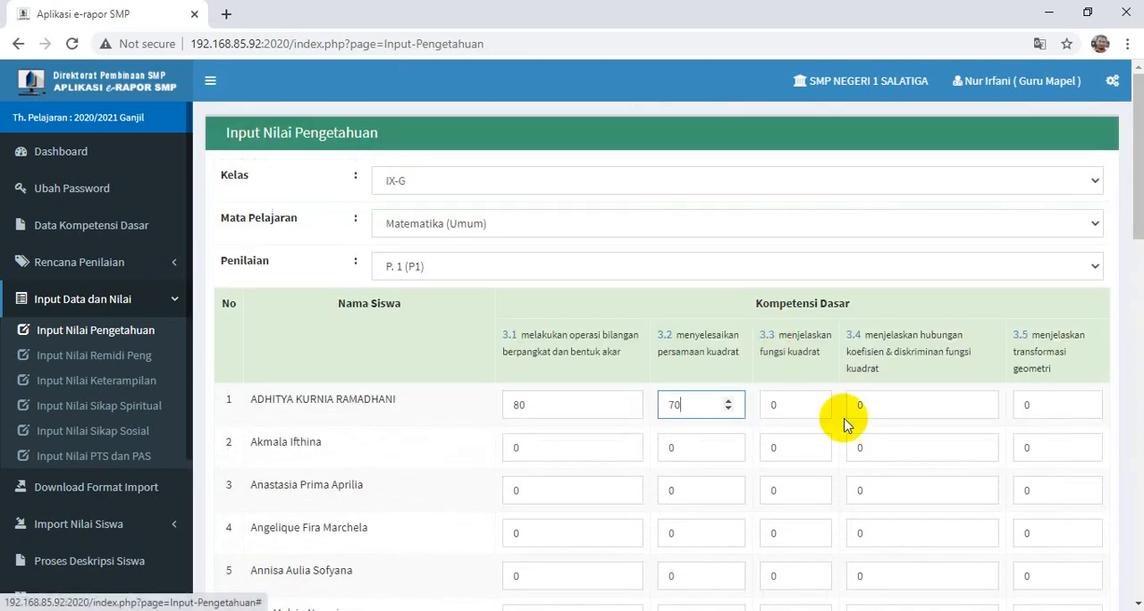
pyautogui.scroll(-4, 694, 396)
pyautogui.scroll(-9, 696, 401)
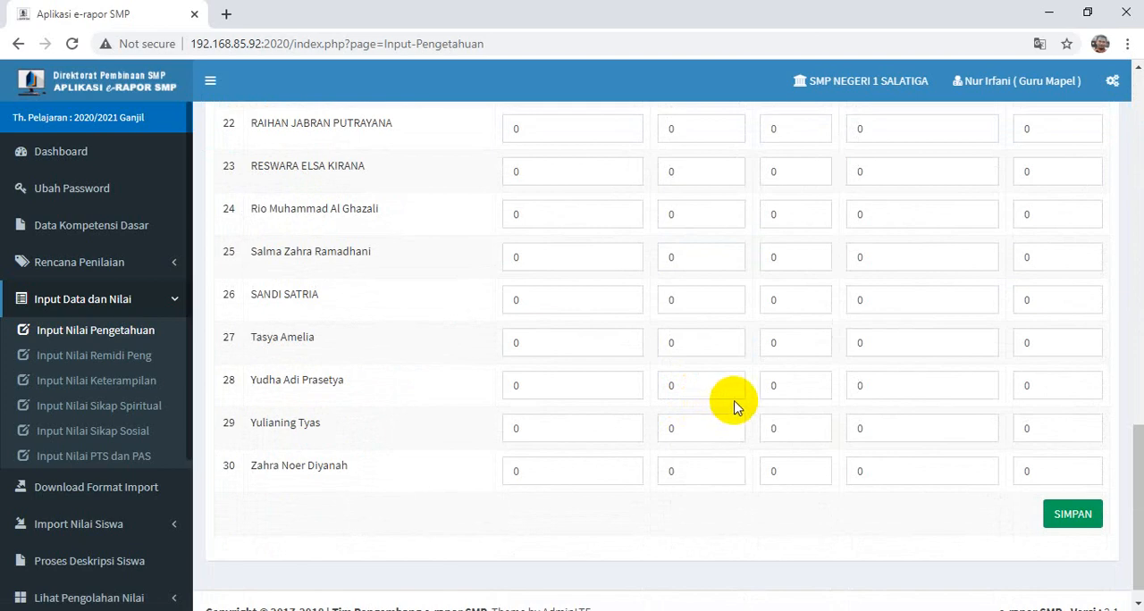
pyautogui.scroll(11, 729, 402)
pyautogui.scroll(-9, 727, 384)
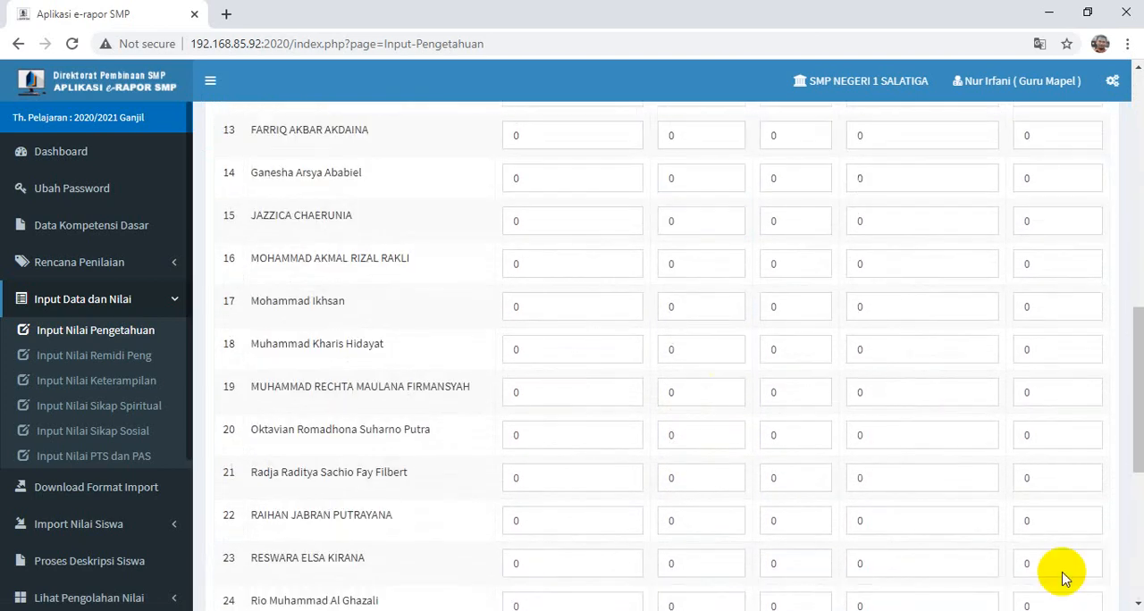
pyautogui.click(1074, 507)
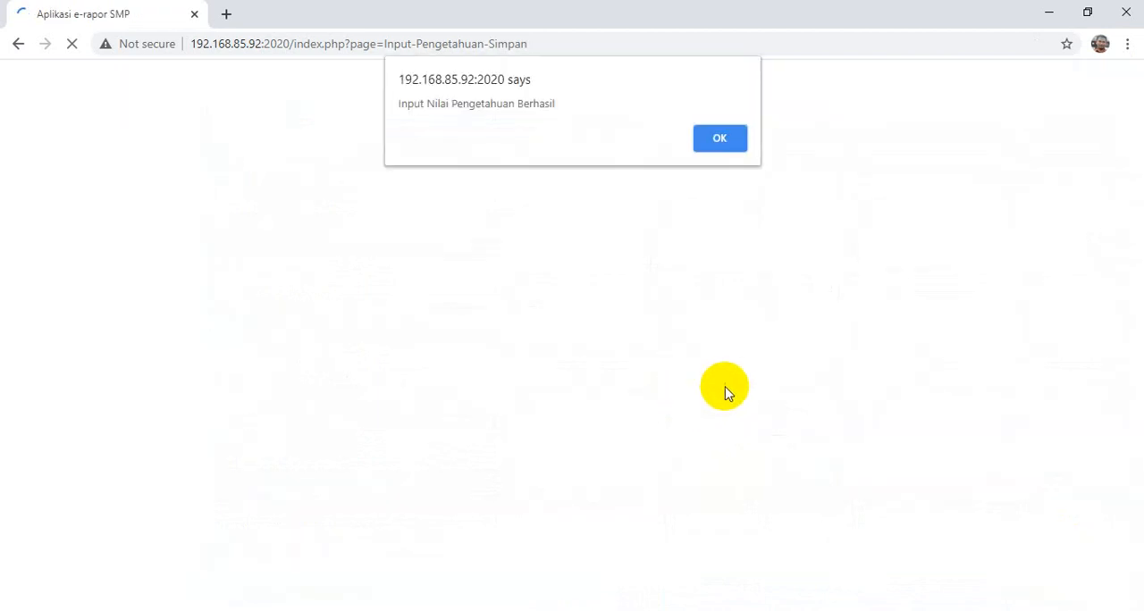
pyautogui.click(722, 141)
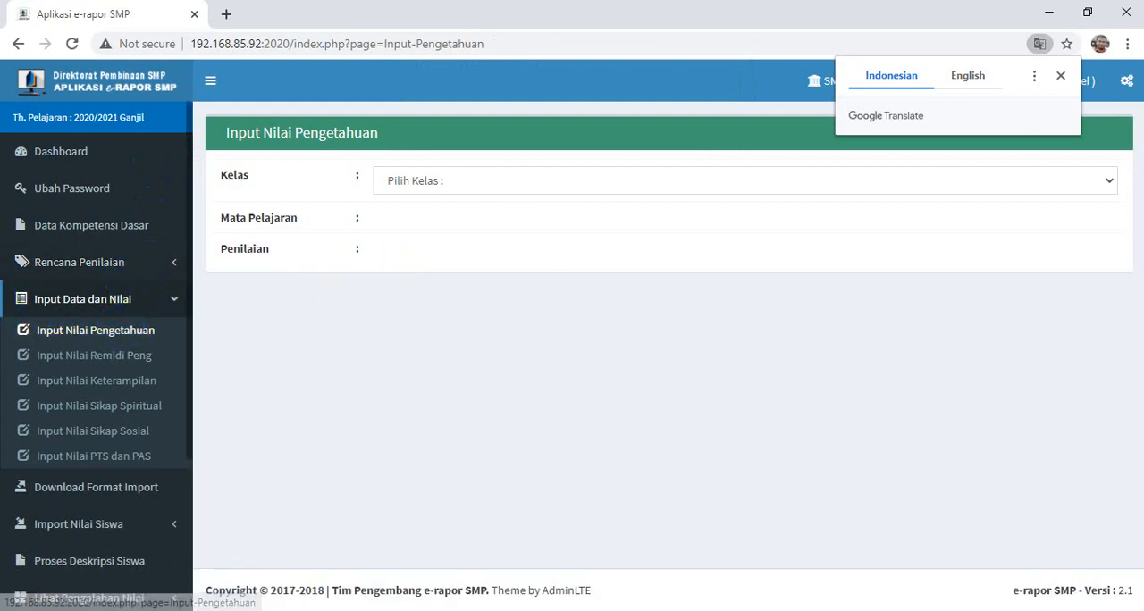
# - Open the Input Nilai Keterampilan form for class IX-G, subject Matematika (Umum), assessment P. 1 (P1)
pyautogui.click(1060, 76)
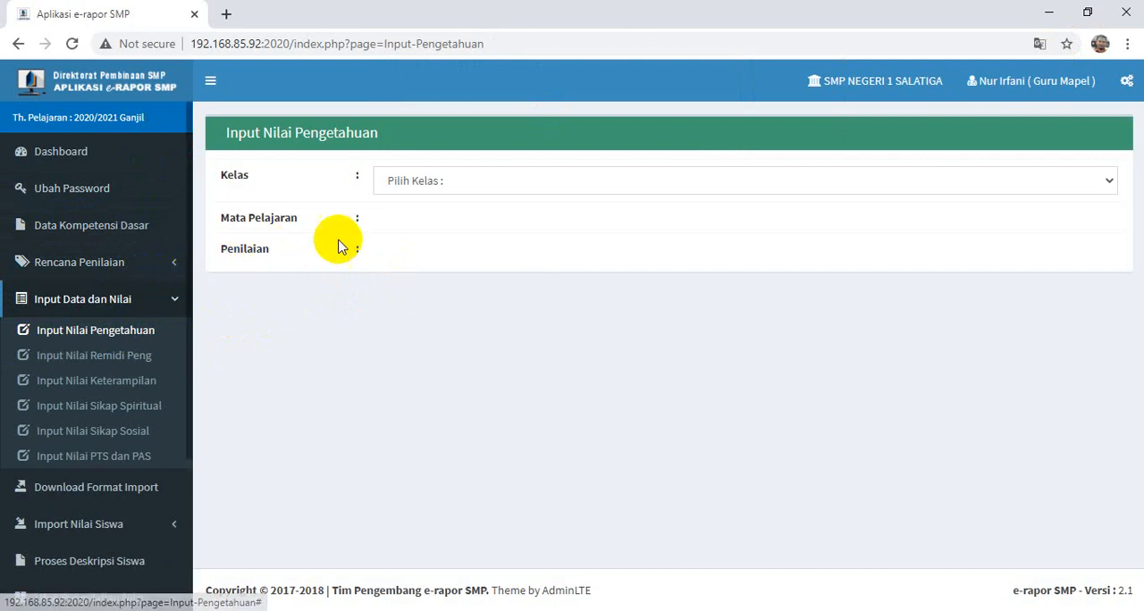
pyautogui.click(73, 391)
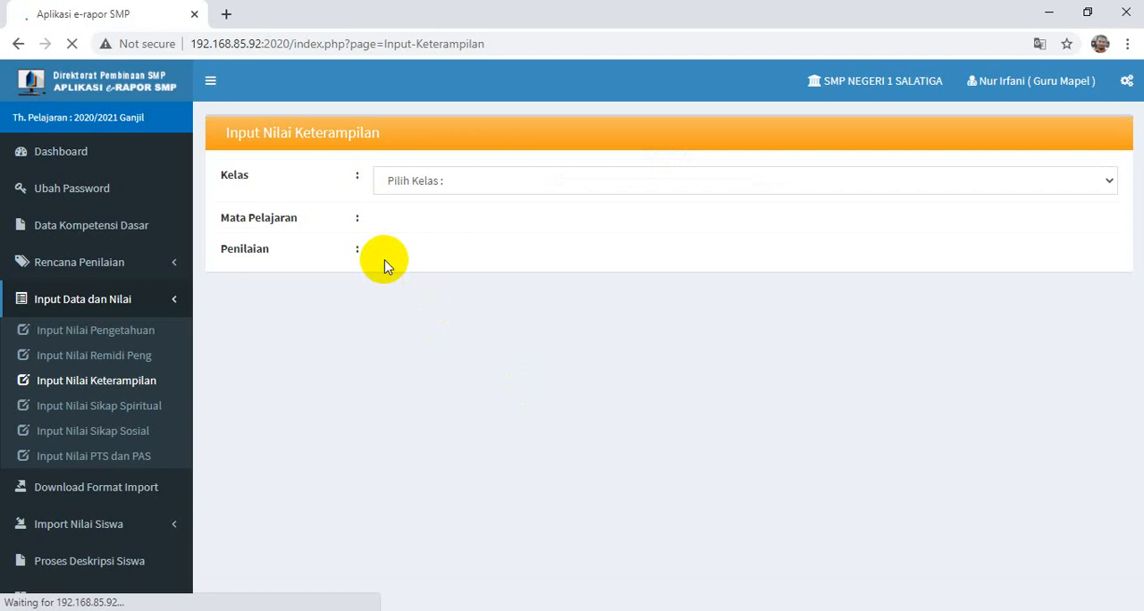
pyautogui.click(409, 181)
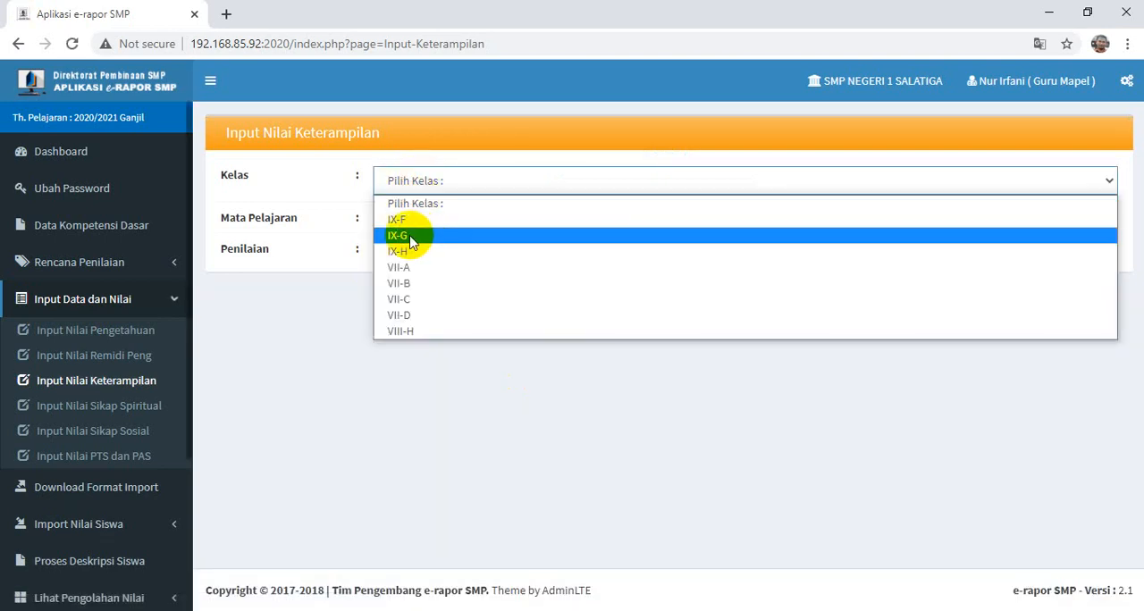
pyautogui.click(411, 237)
pyautogui.click(443, 226)
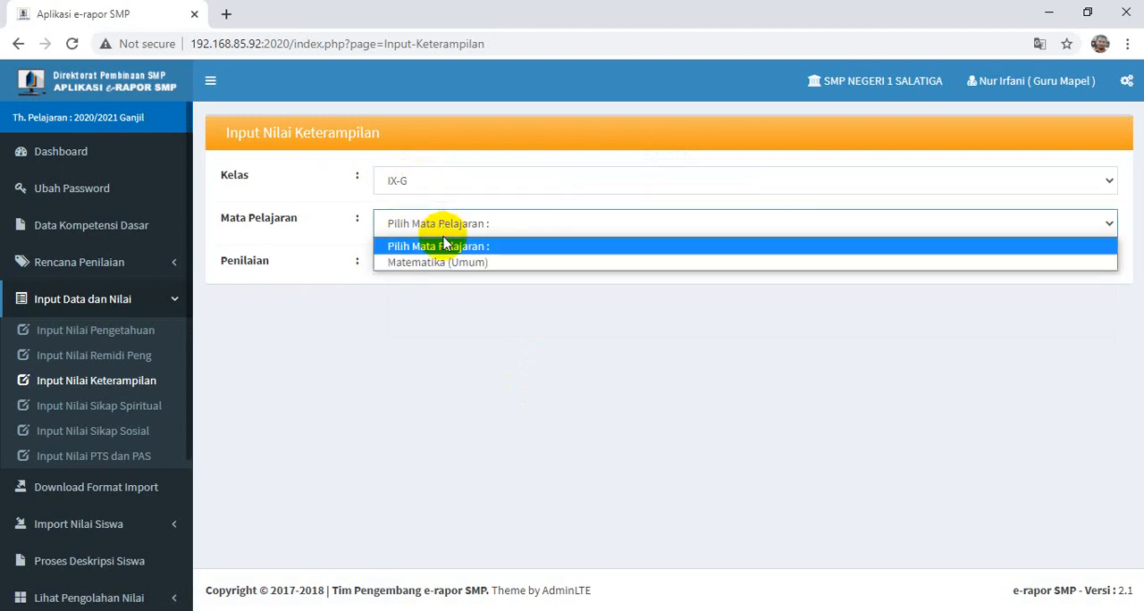
pyautogui.click(441, 261)
pyautogui.click(444, 268)
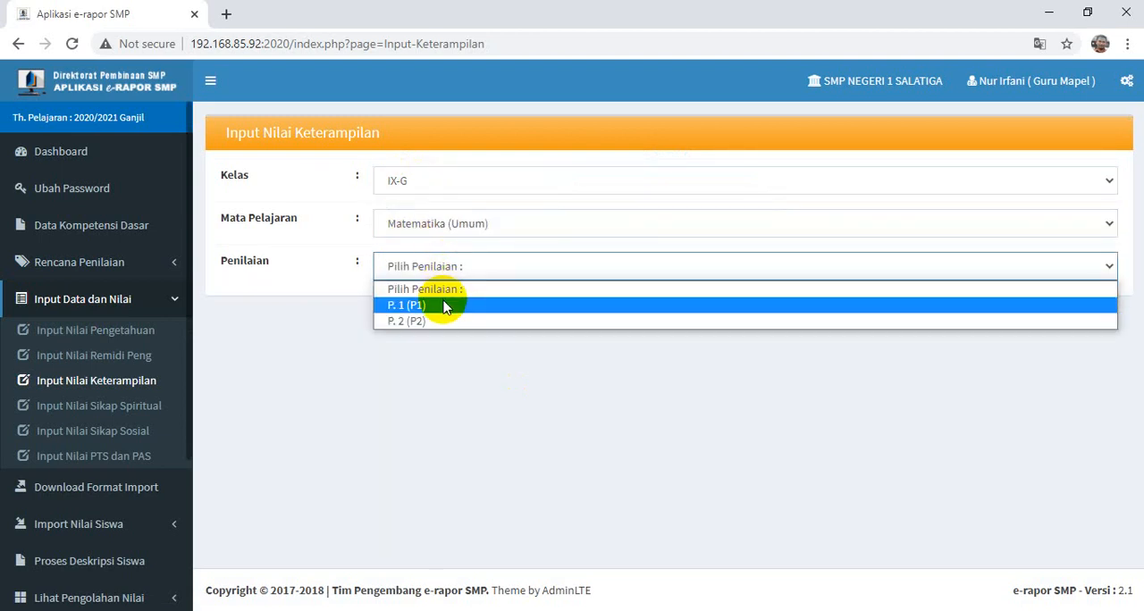
pyautogui.click(445, 306)
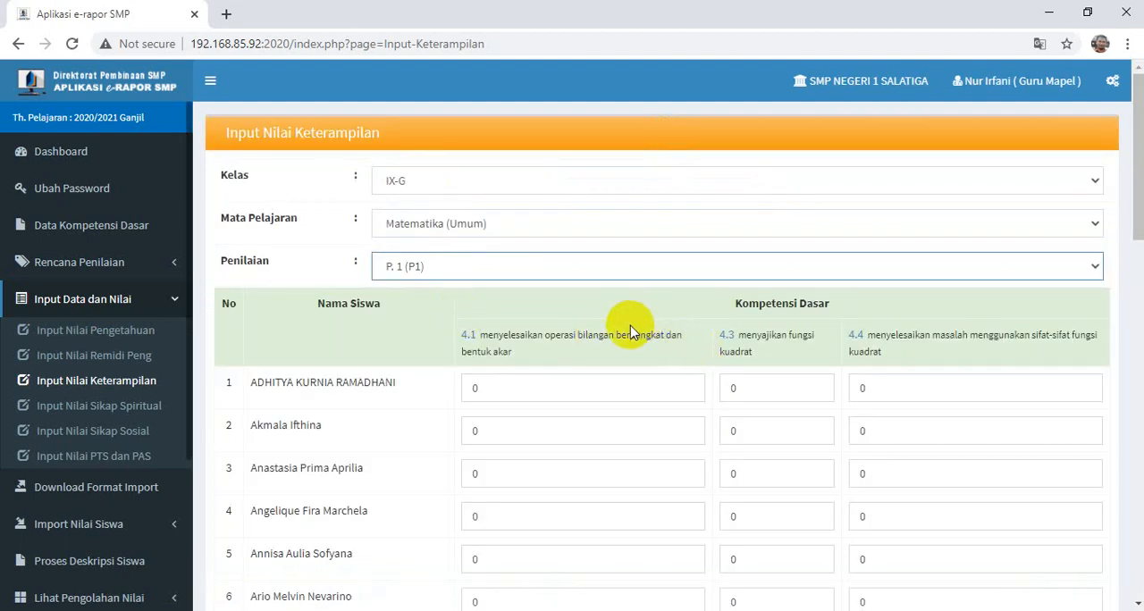
# - Review the skills score table for competencies 4.1, 4.3 and 4.4 down to the last student
pyautogui.scroll(-4, 630, 332)
pyautogui.scroll(4, 628, 333)
pyautogui.scroll(-13, 628, 332)
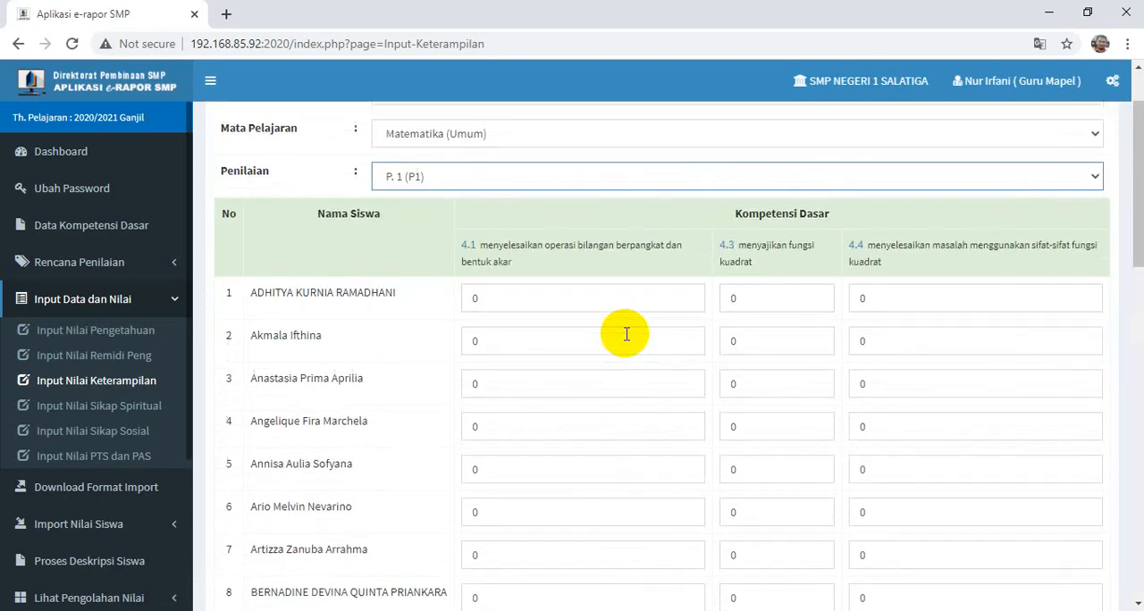
pyautogui.scroll(8, 626, 336)
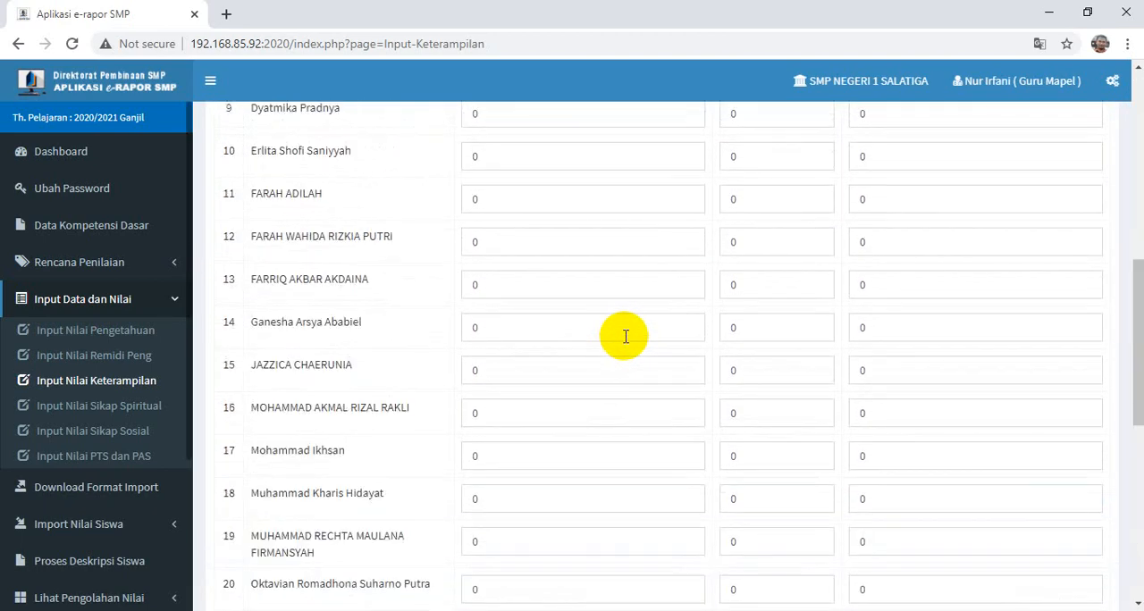
pyautogui.scroll(-7, 628, 335)
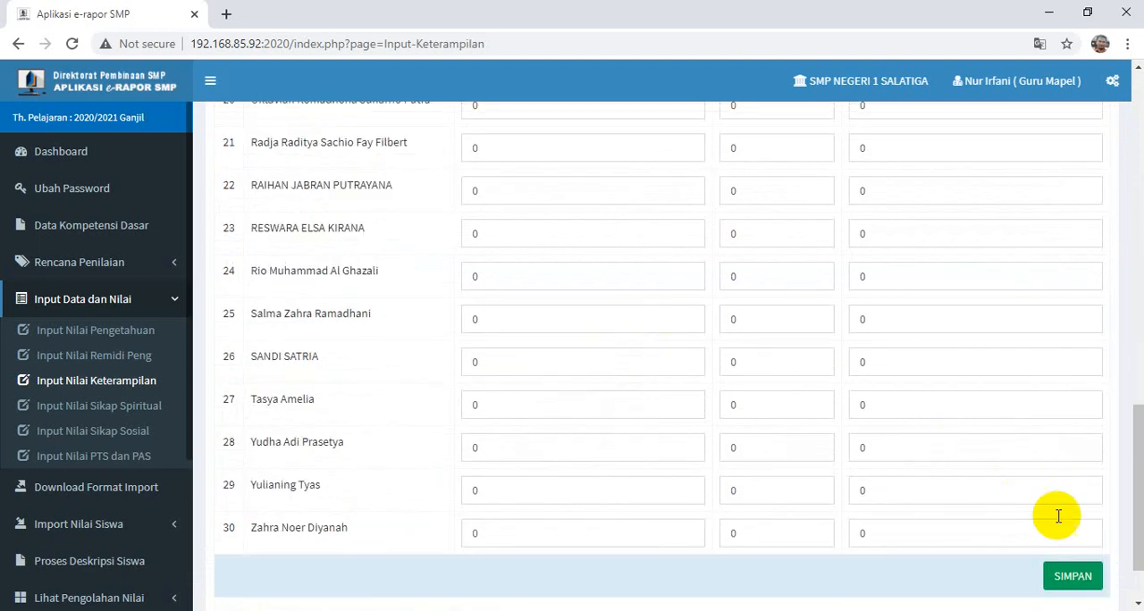
pyautogui.scroll(-1, 370, 324)
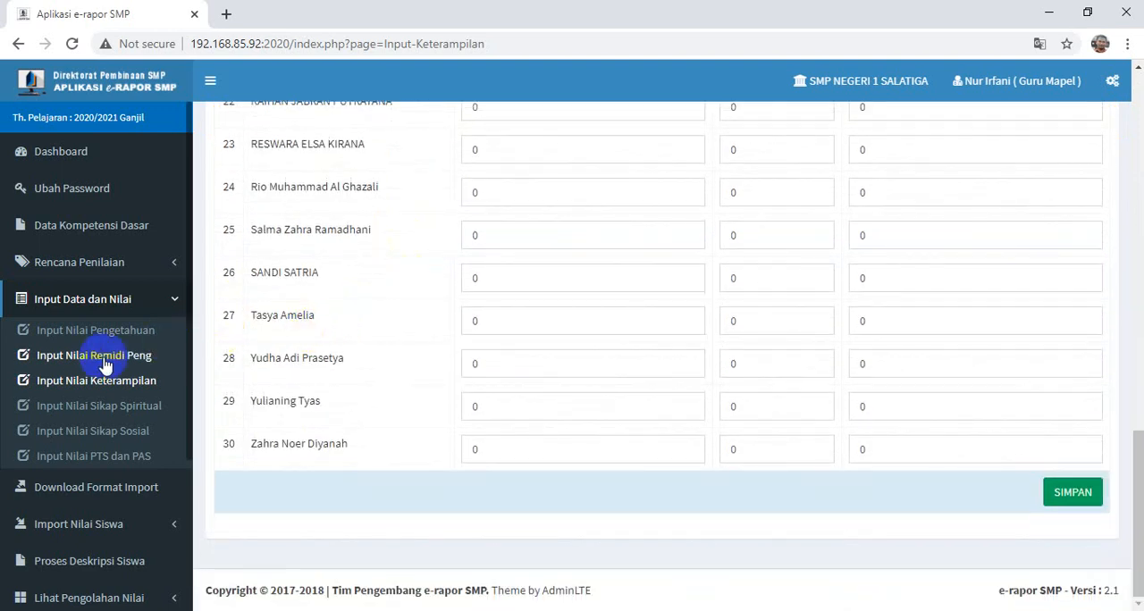
# - Open the Input Nilai Sikap Spiritual form for class IX-G, subject Matematika (Umum)
pyautogui.click(87, 413)
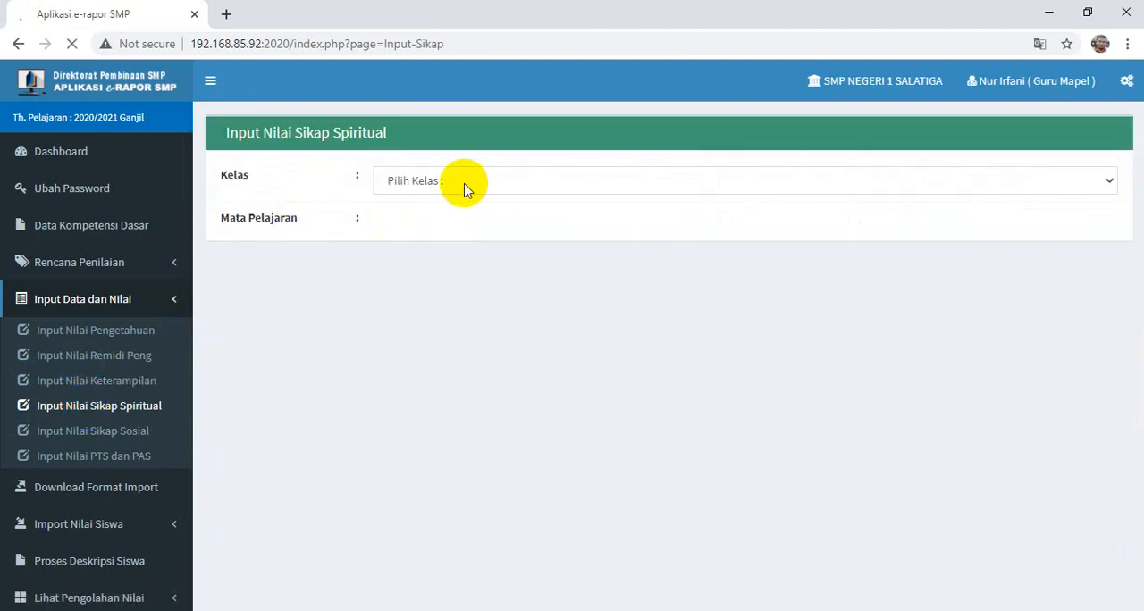
pyautogui.click(457, 187)
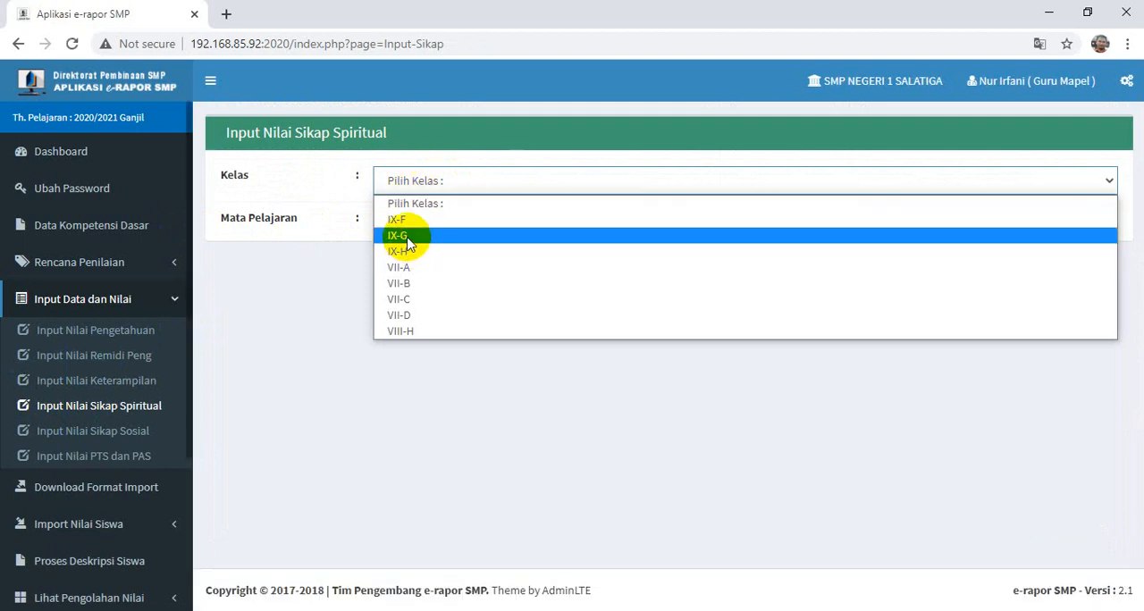
pyautogui.click(408, 238)
pyautogui.click(414, 220)
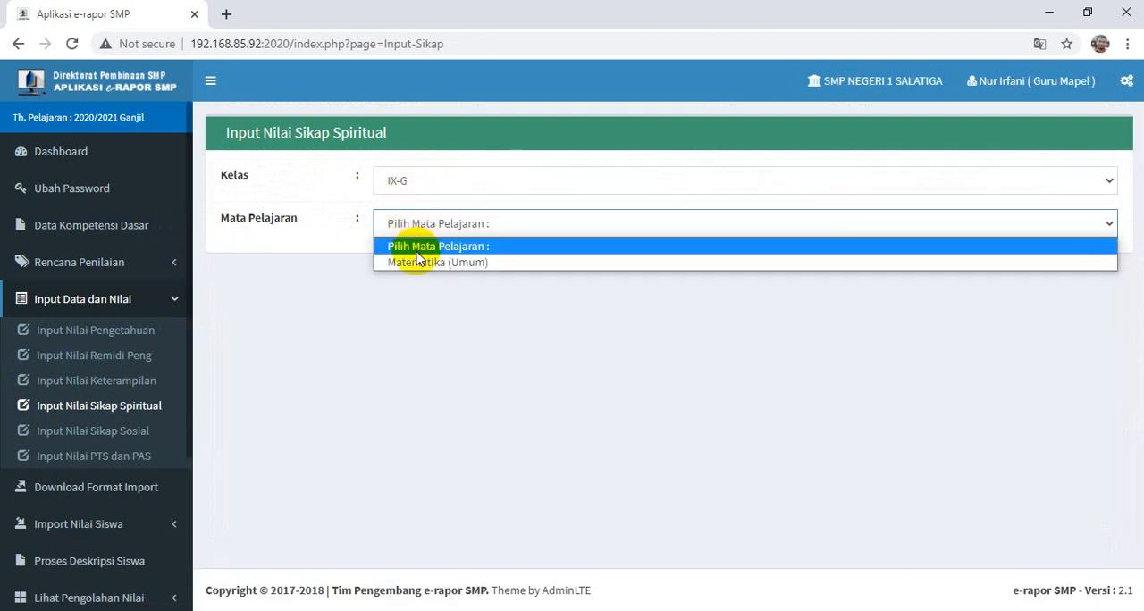
pyautogui.click(421, 263)
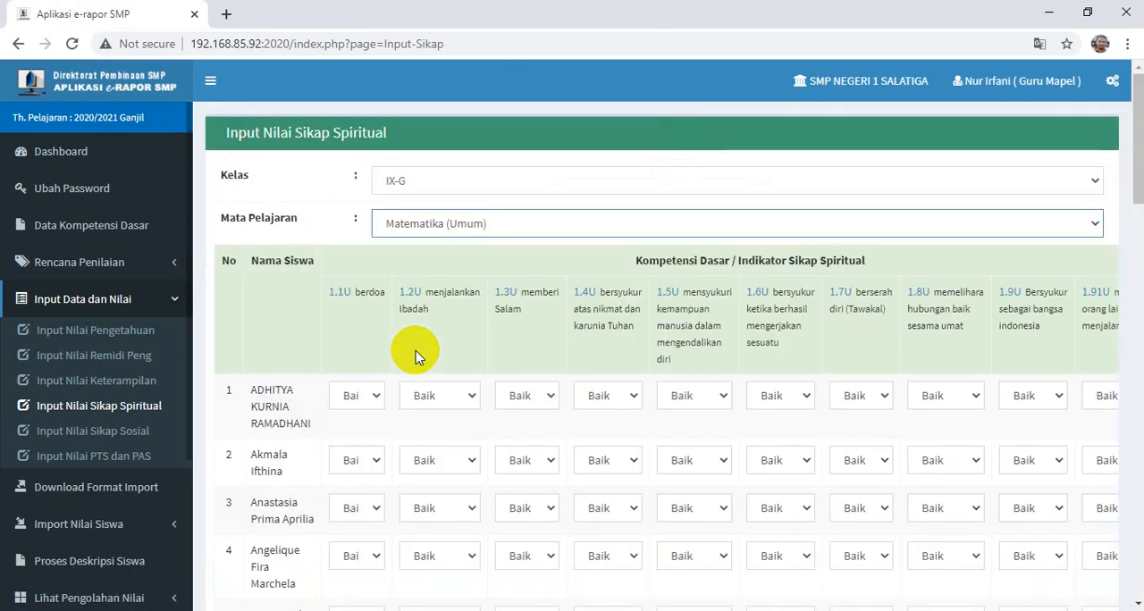
# - Examine the spiritual attitude table and the rating options for the first student's indicator 1.1U (berdoa)
pyautogui.scroll(-8, 476, 336)
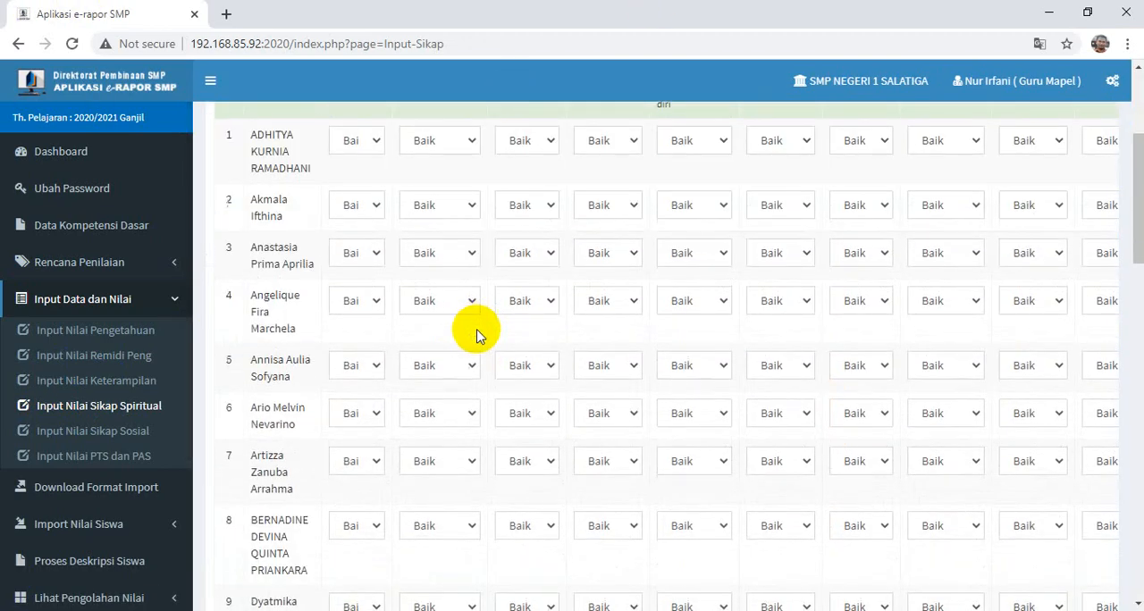
pyautogui.scroll(2, 476, 340)
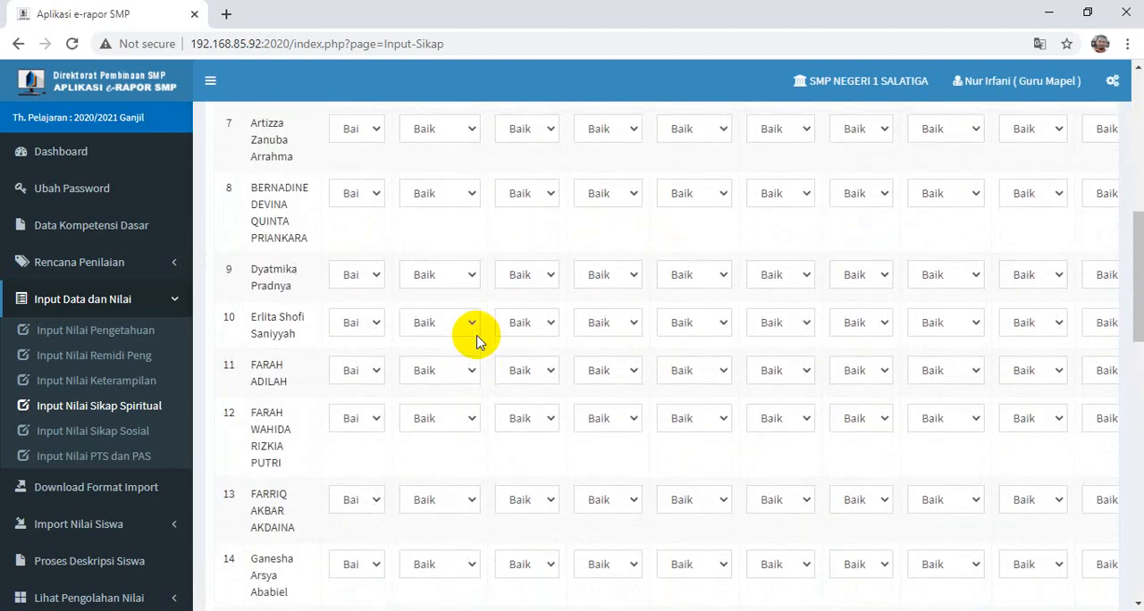
pyautogui.scroll(7, 476, 338)
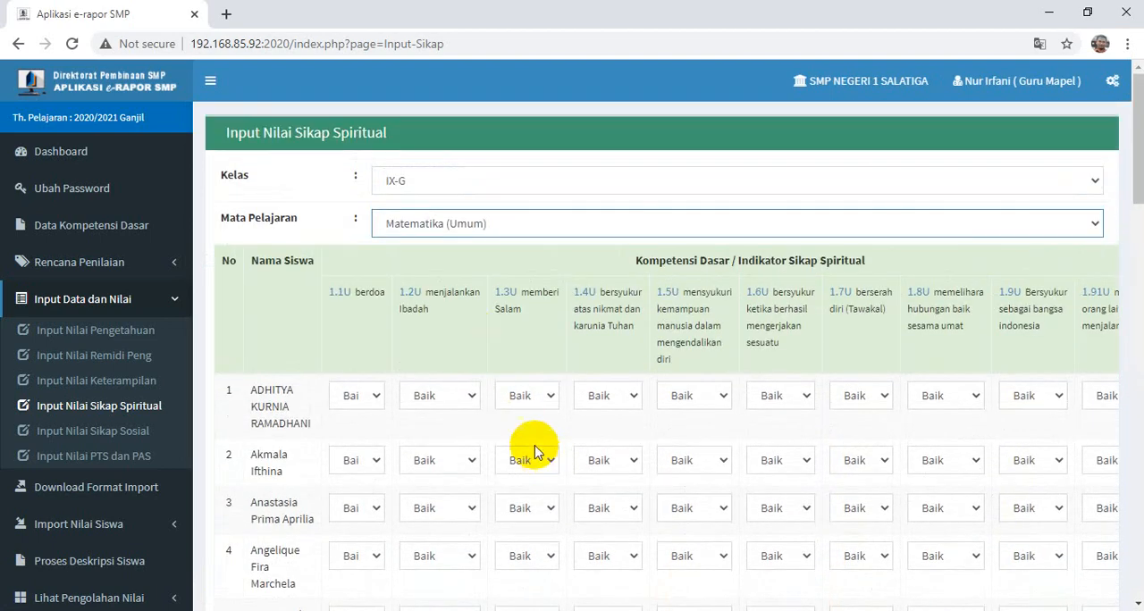
pyautogui.scroll(-1, 509, 431)
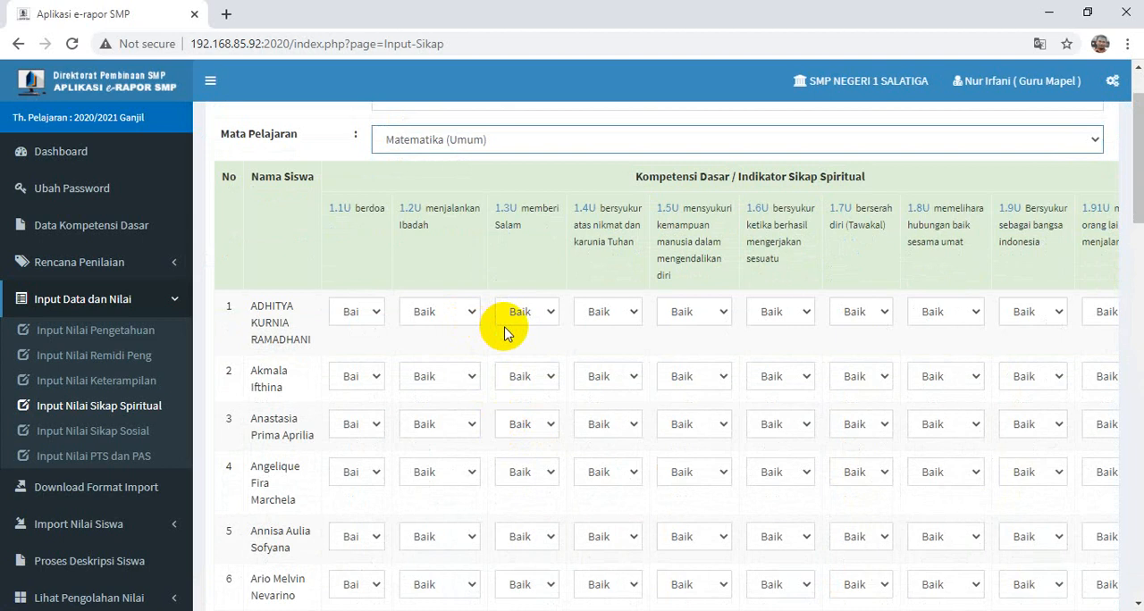
pyautogui.click(382, 320)
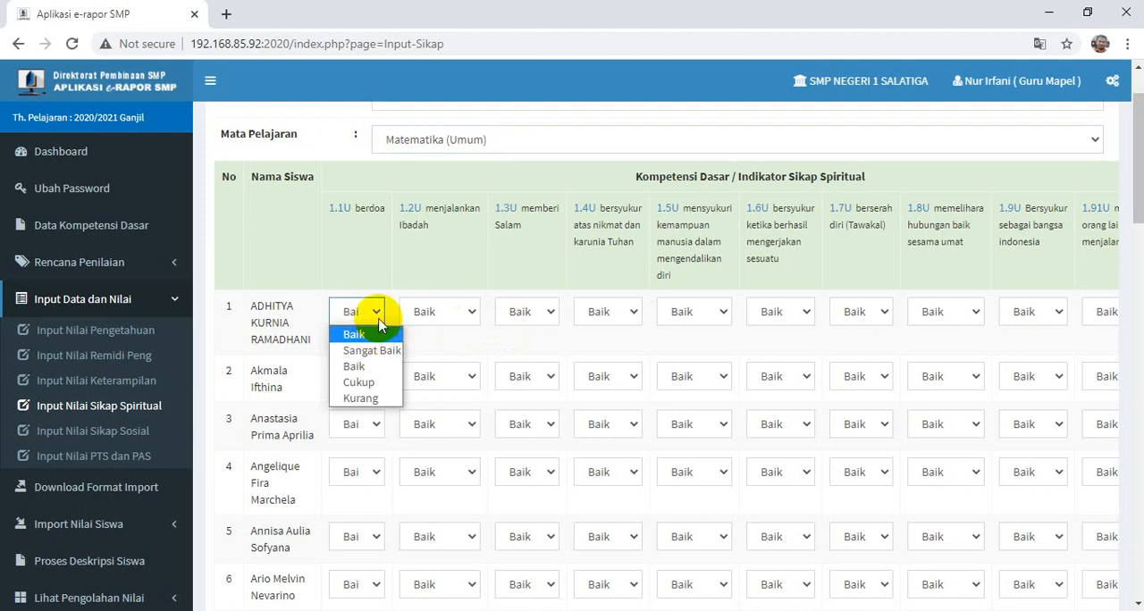
pyautogui.click(377, 317)
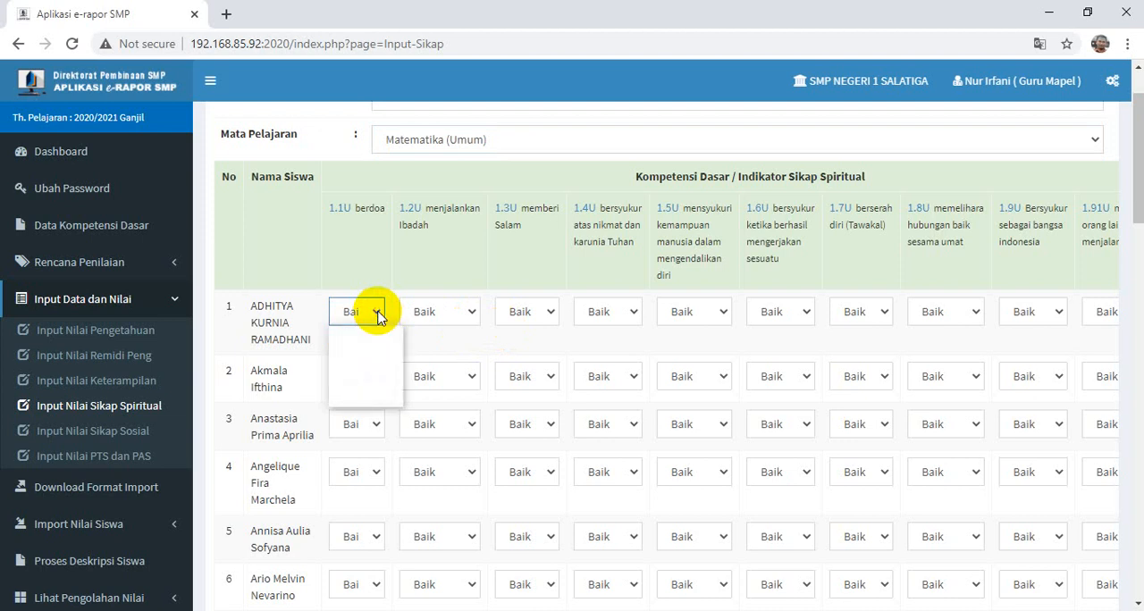
pyautogui.click(377, 314)
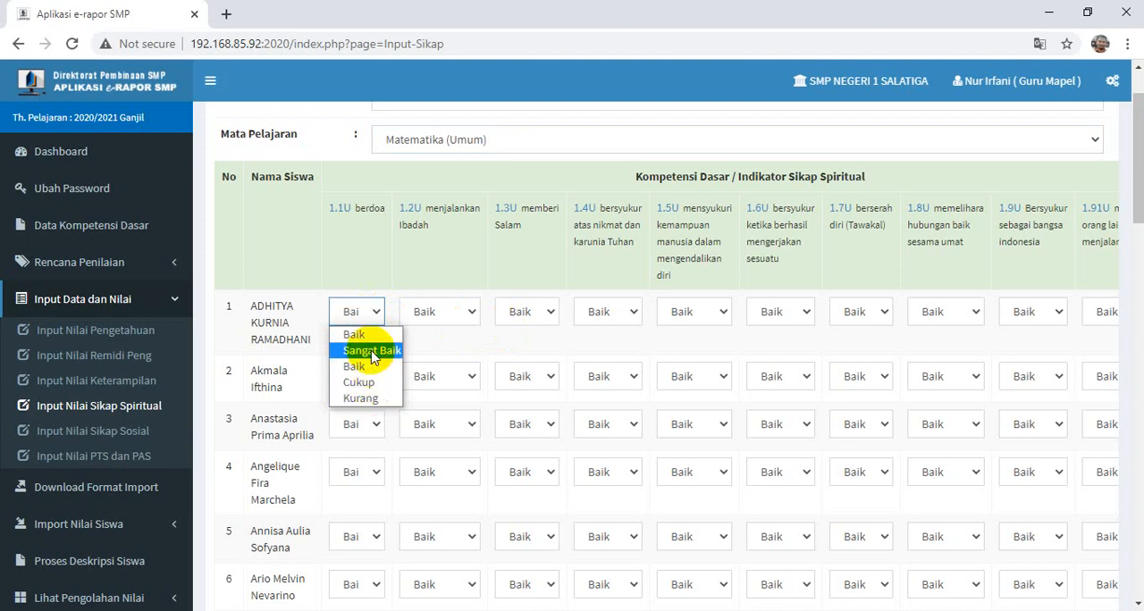
pyautogui.click(377, 307)
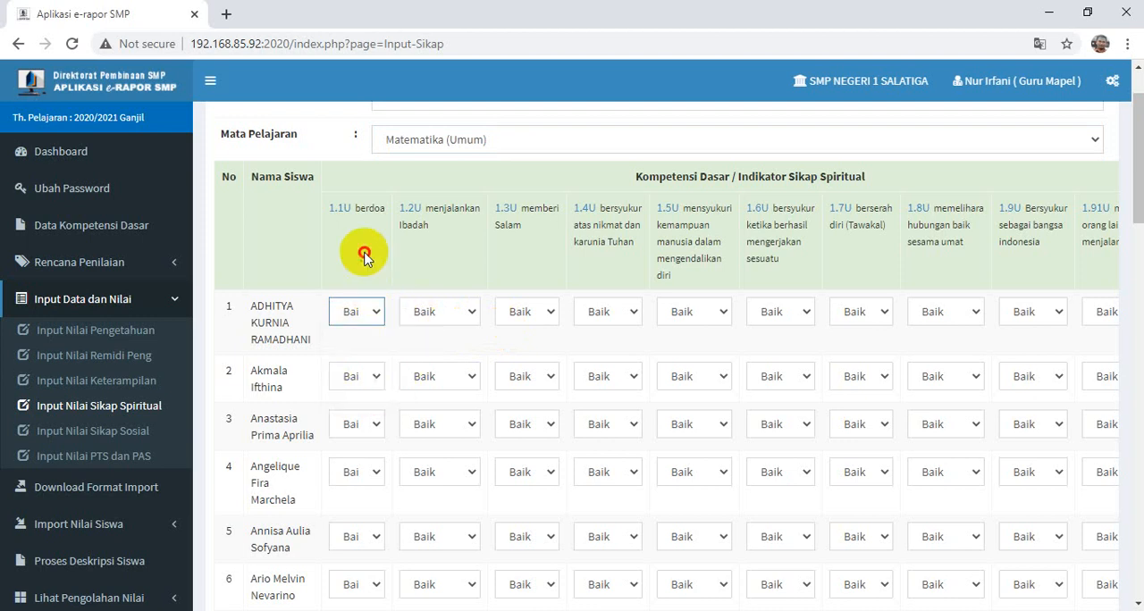
# - Save the spiritual attitude ratings for the whole class and accept the dialog
pyautogui.scroll(-15, 531, 349)
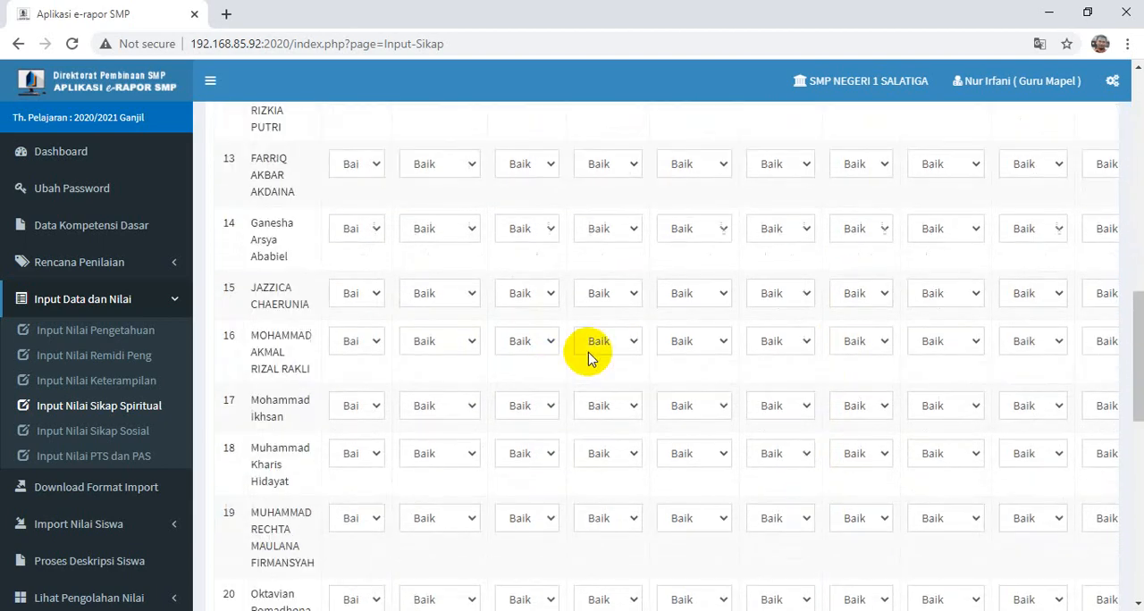
pyautogui.scroll(-5, 804, 393)
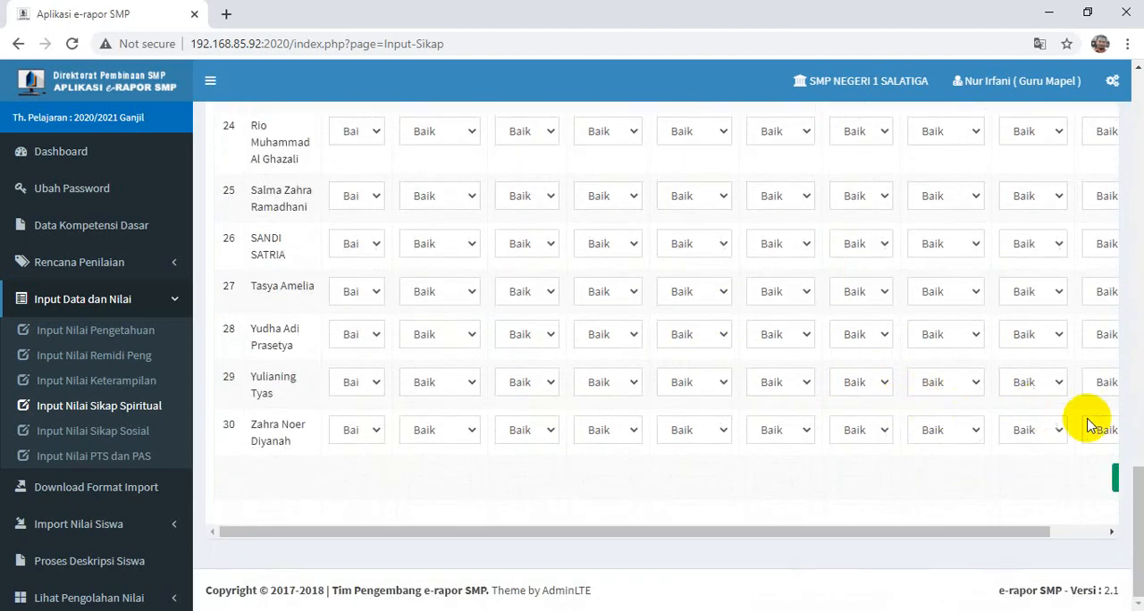
pyautogui.click(1105, 531)
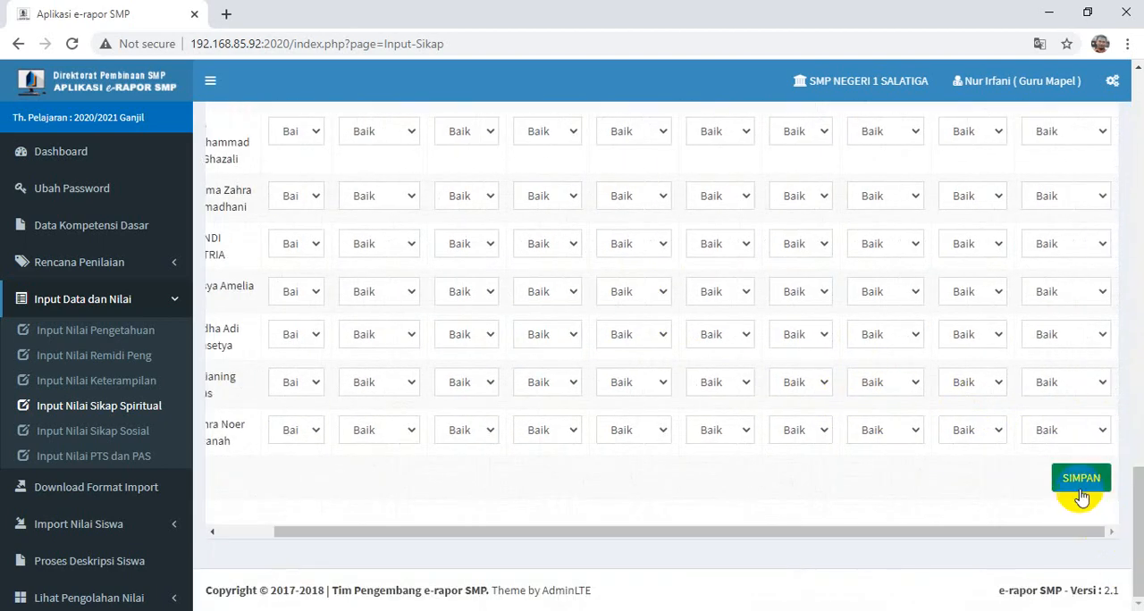
pyautogui.click(1081, 480)
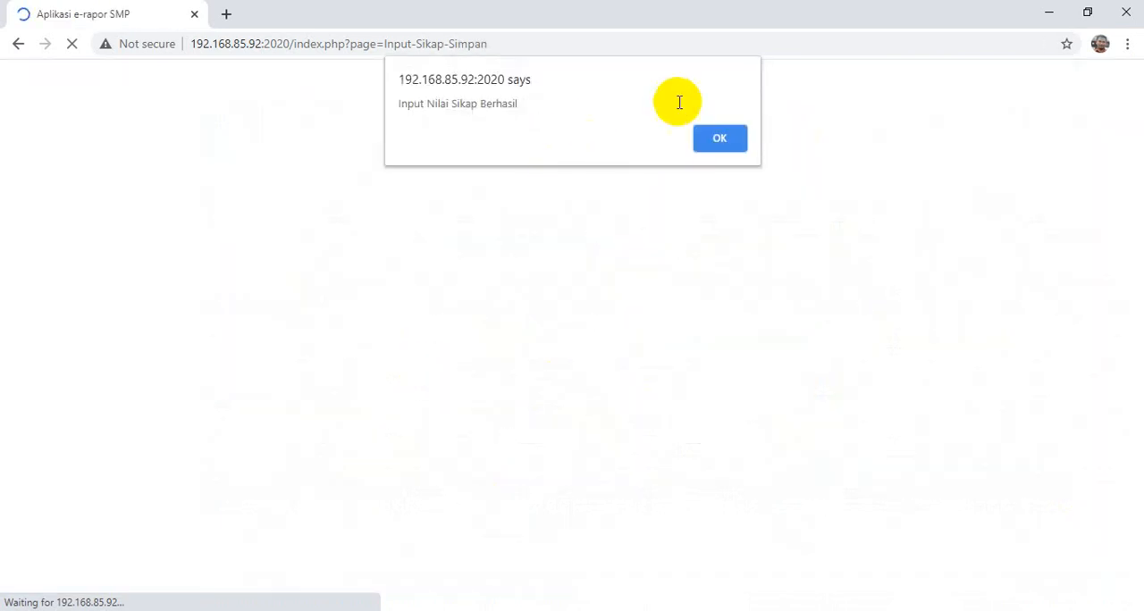
pyautogui.click(720, 136)
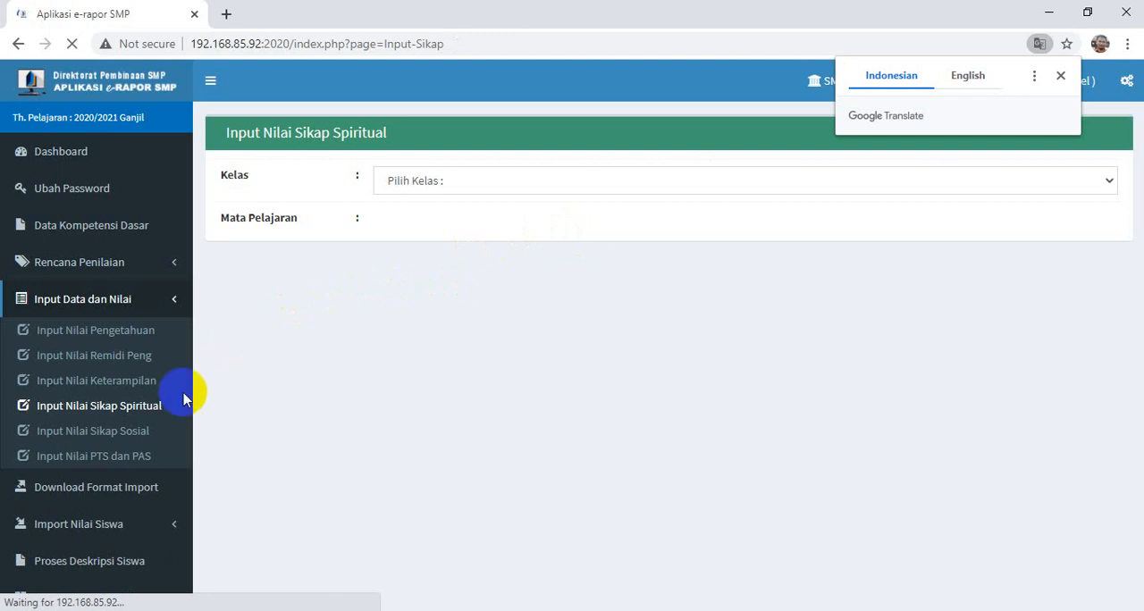
# - Open the Input Nilai Sikap Sosial form for class IX-G, subject Matematika (Umum)
pyautogui.click(92, 336)
pyautogui.click(107, 416)
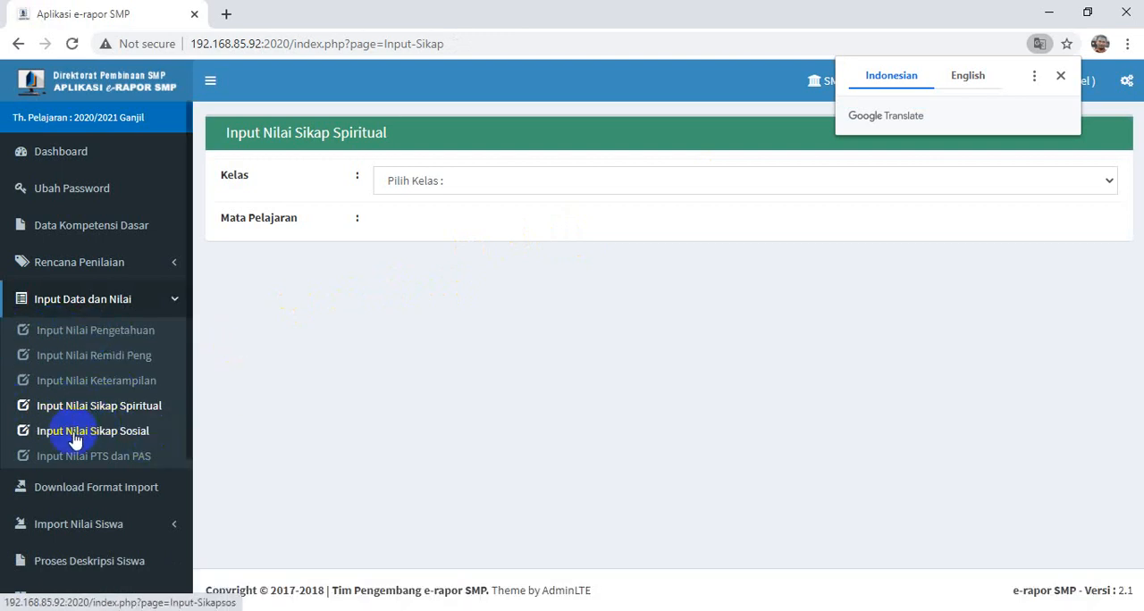
pyautogui.click(75, 440)
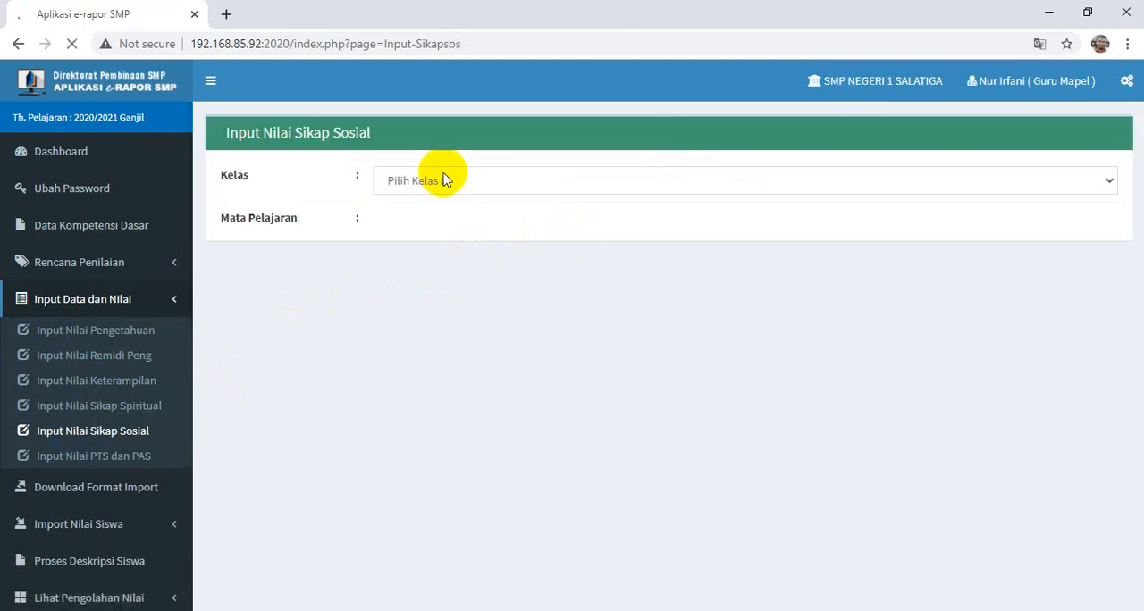
pyautogui.click(442, 180)
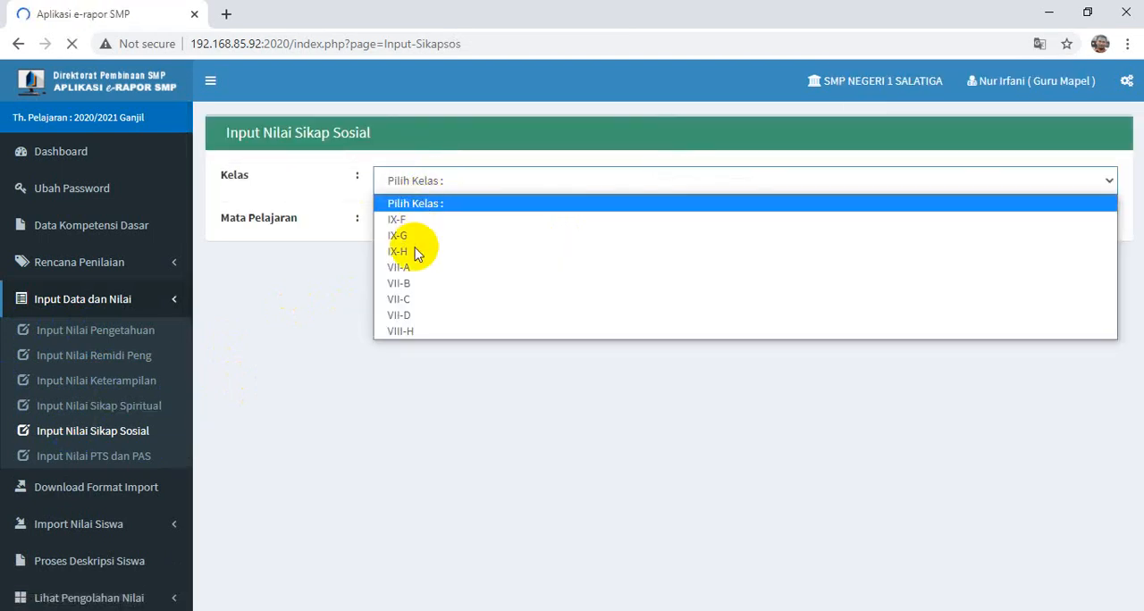
pyautogui.click(415, 238)
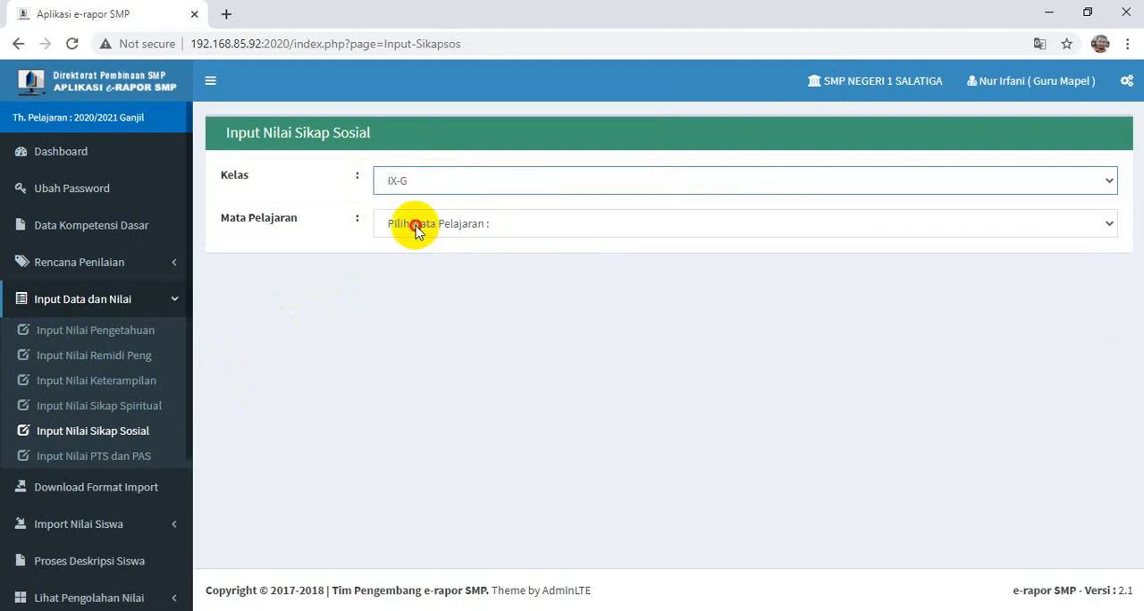
pyautogui.click(415, 225)
pyautogui.click(410, 262)
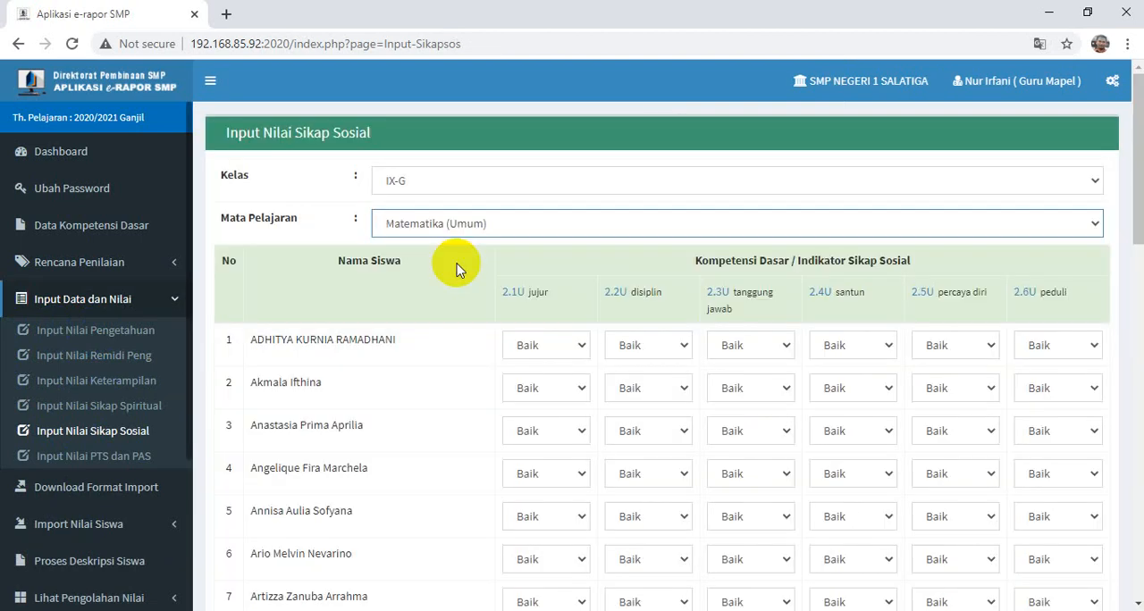
# - Review the social attitude indicators and ratings for all students in the class IX-G table
pyautogui.scroll(-11, 496, 311)
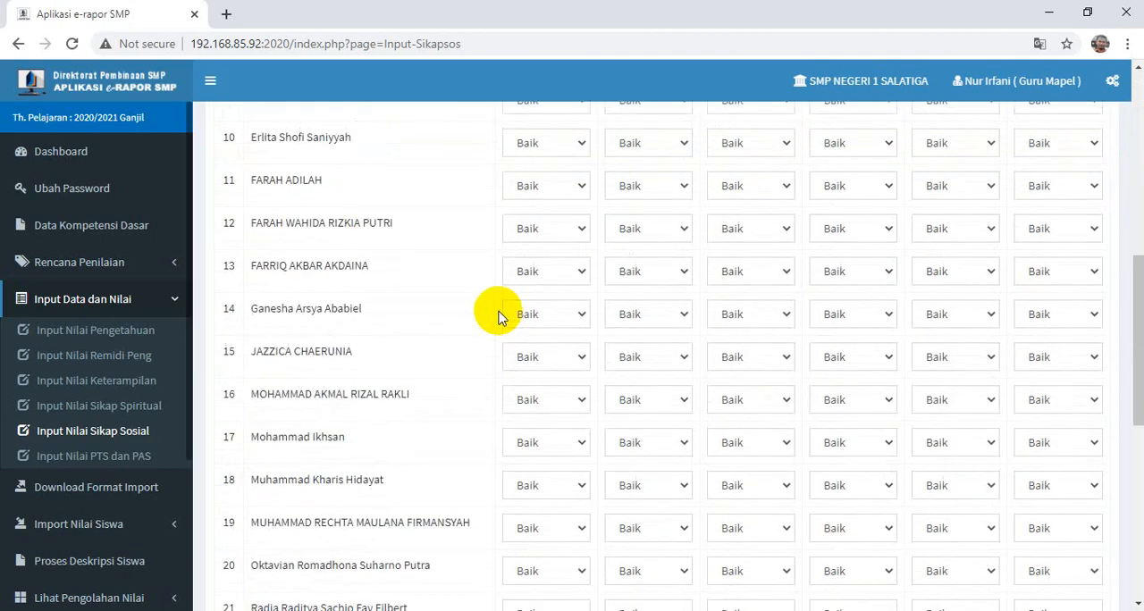
pyautogui.scroll(11, 498, 318)
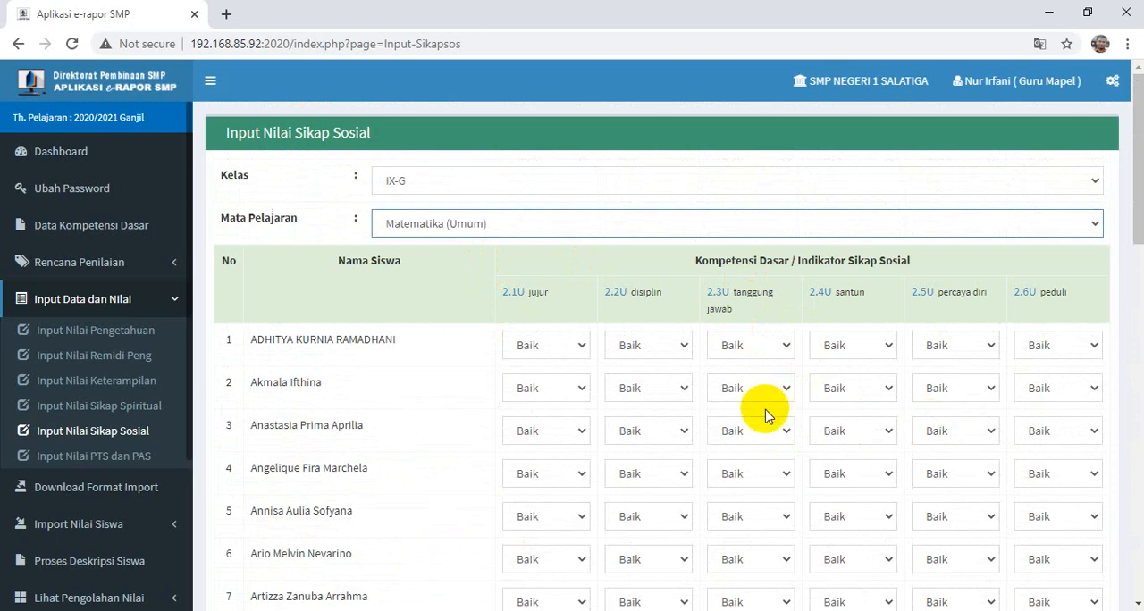
pyautogui.scroll(-13, 765, 415)
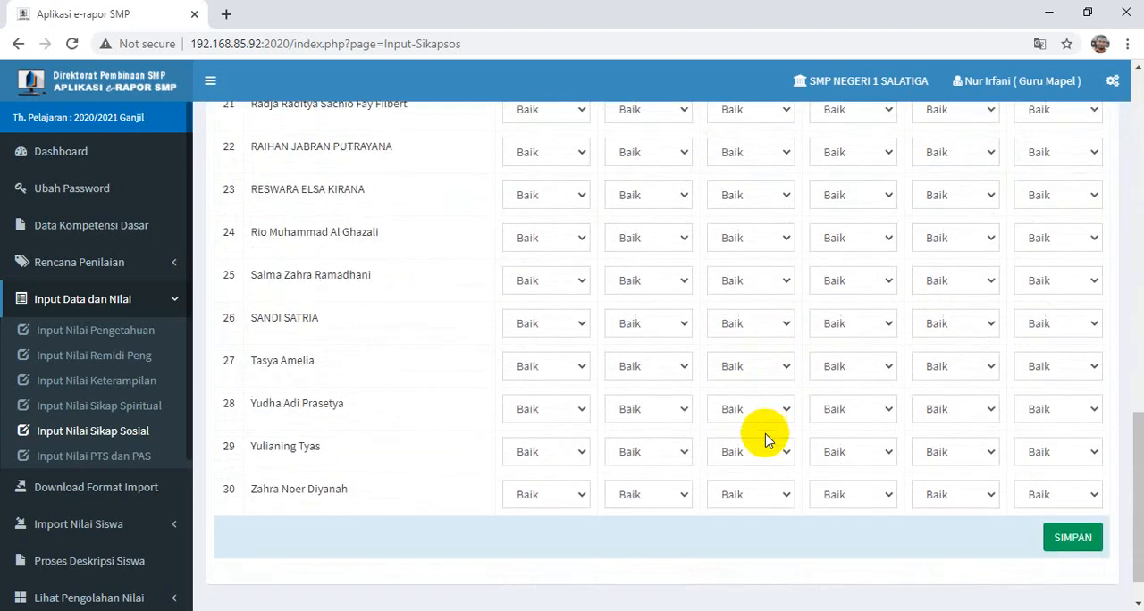
pyautogui.scroll(12, 765, 441)
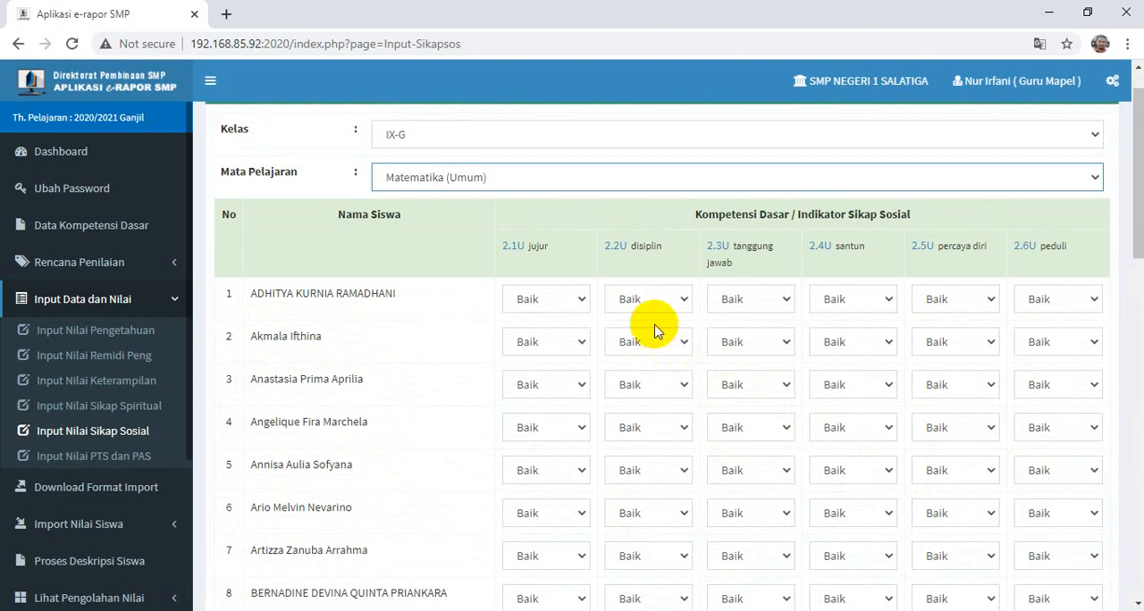
# - Try the ratings Sangat Baik and Kurang for the first student's indicator 2.1U (jujur), and restore it to Baik
pyautogui.click(581, 300)
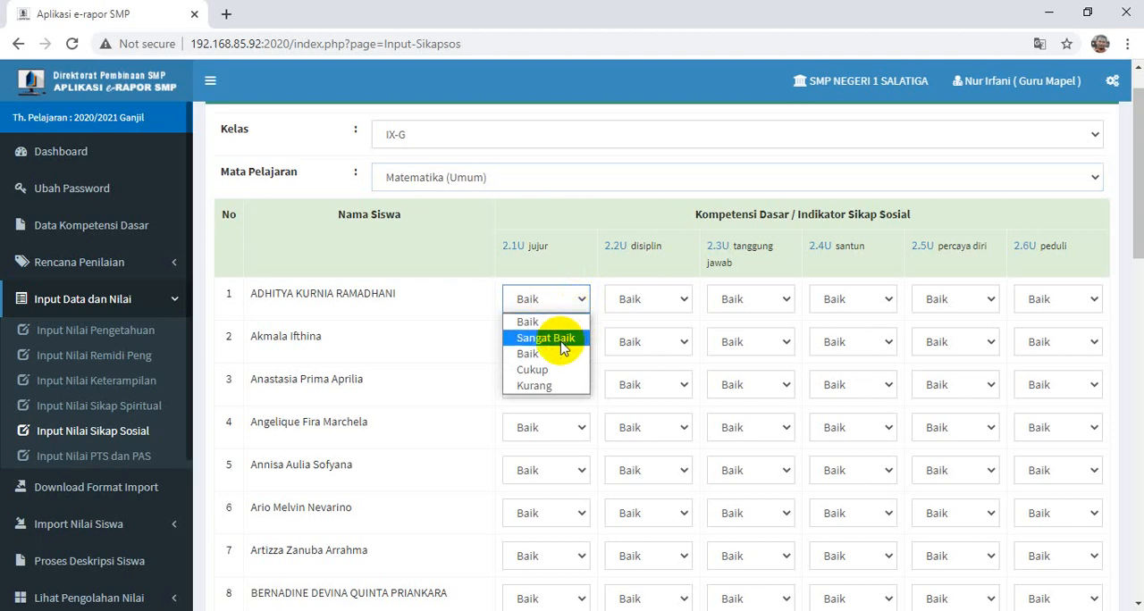
pyautogui.click(563, 347)
pyautogui.click(577, 296)
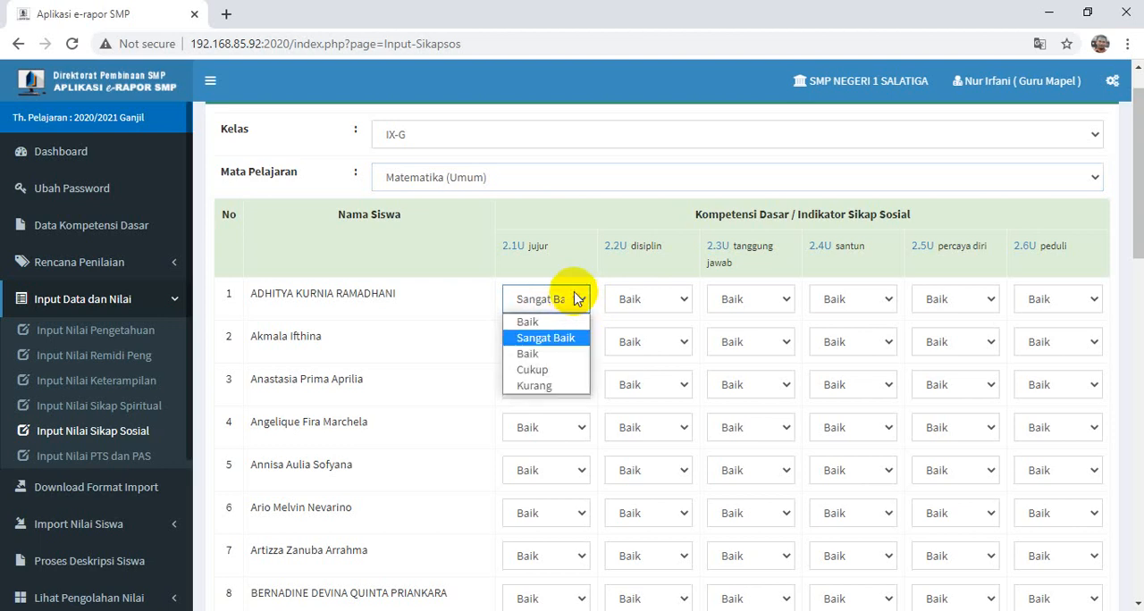
pyautogui.click(545, 387)
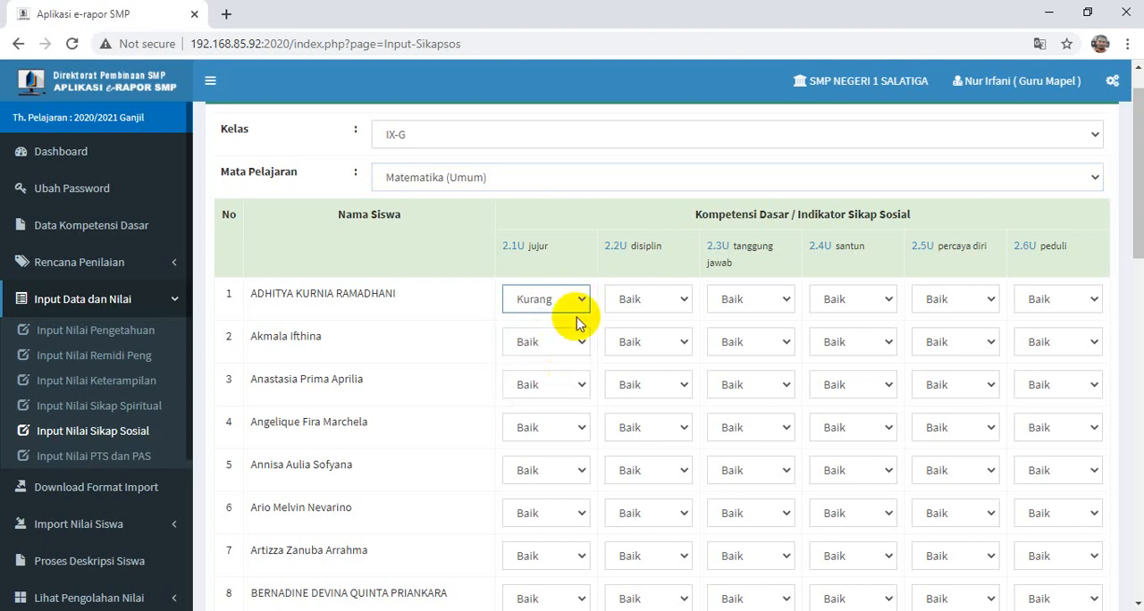
pyautogui.click(575, 304)
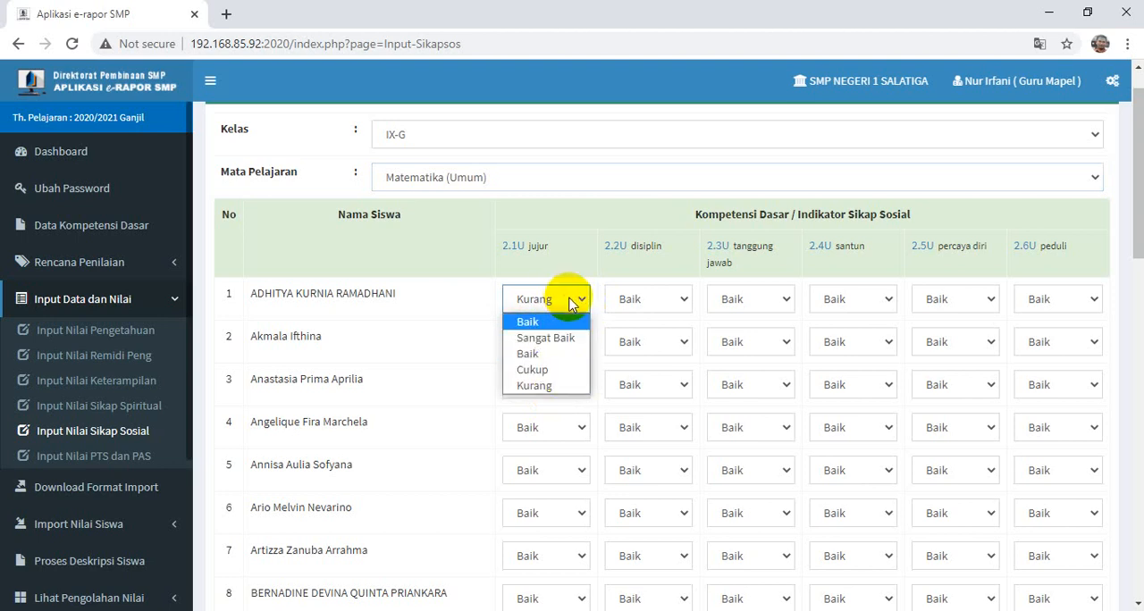
pyautogui.click(569, 322)
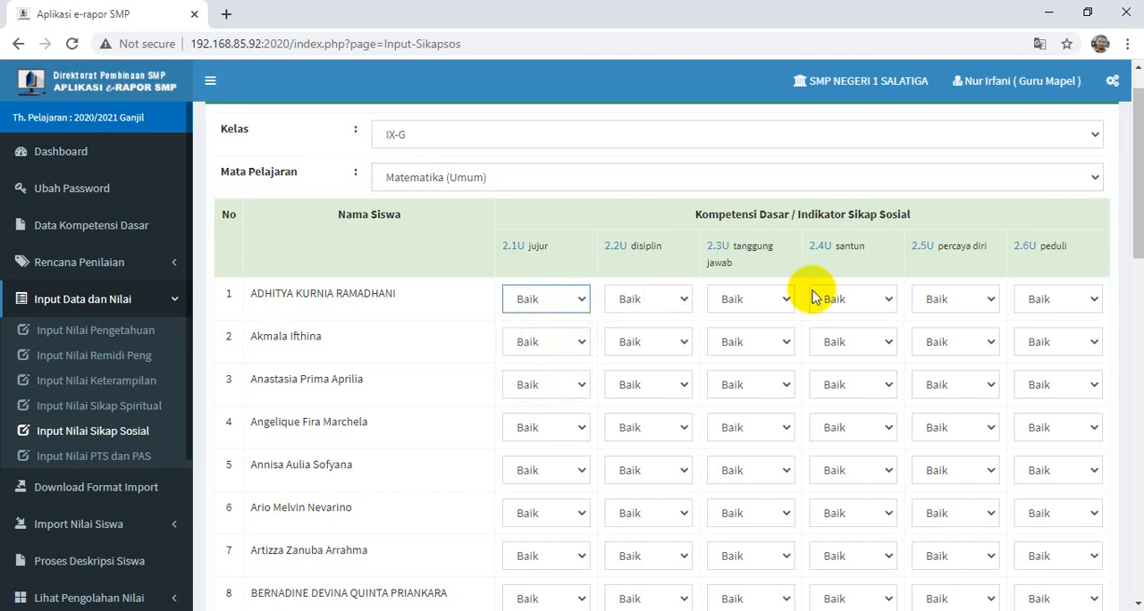
# - Save the social attitude ratings for the whole class and accept the dialog
pyautogui.scroll(-12, 813, 294)
pyautogui.click(1065, 499)
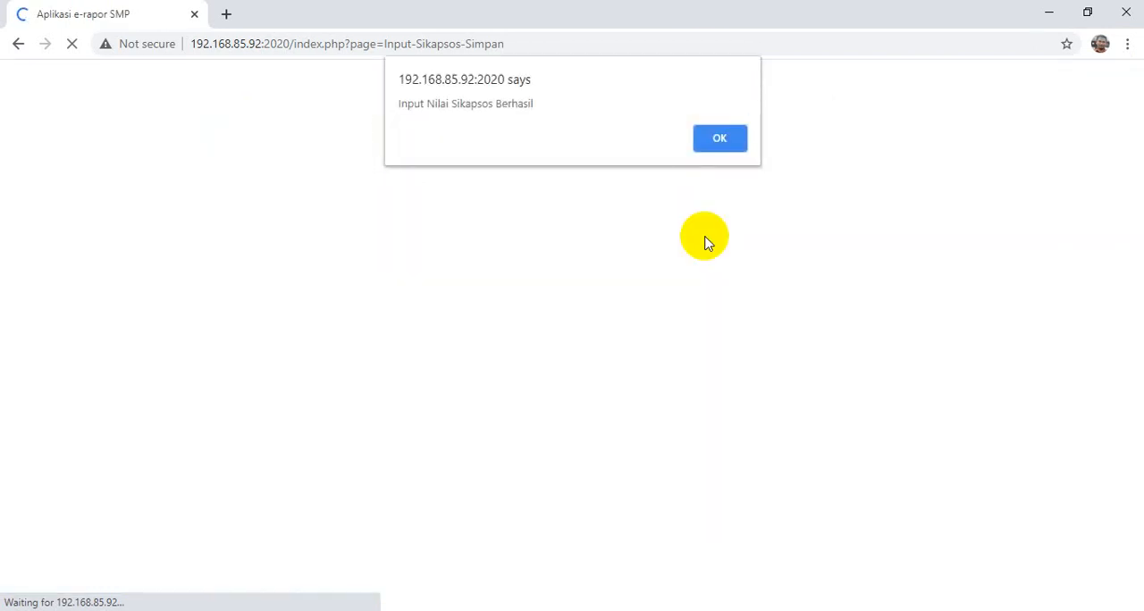
pyautogui.click(721, 141)
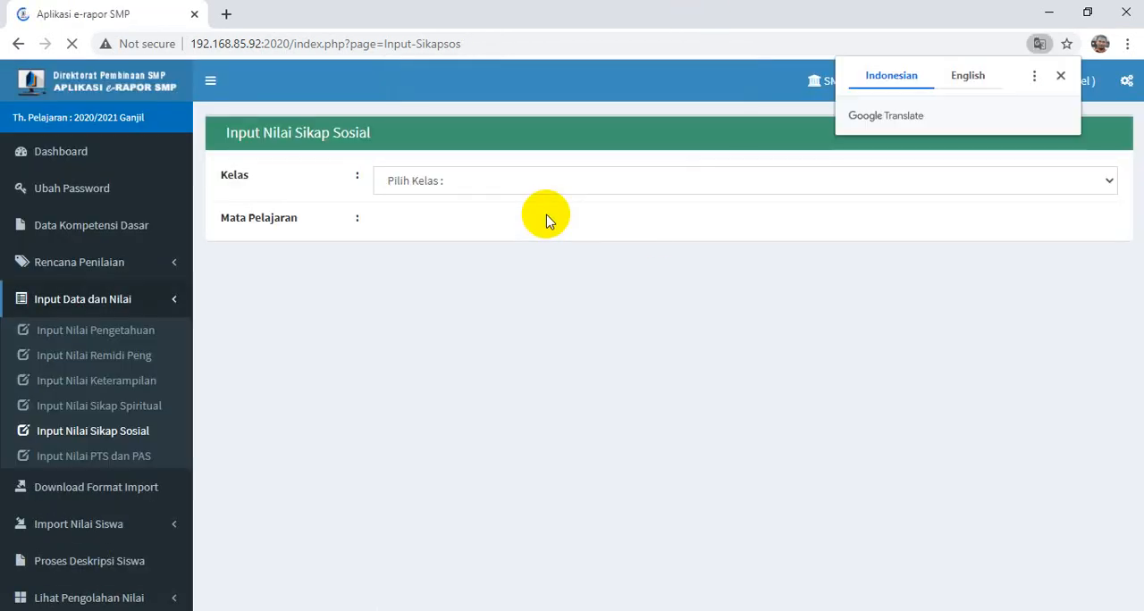
# - Open the Input Nilai PTS dan PAS form for class IX-G, subject Matematika (Umum)
pyautogui.click(86, 458)
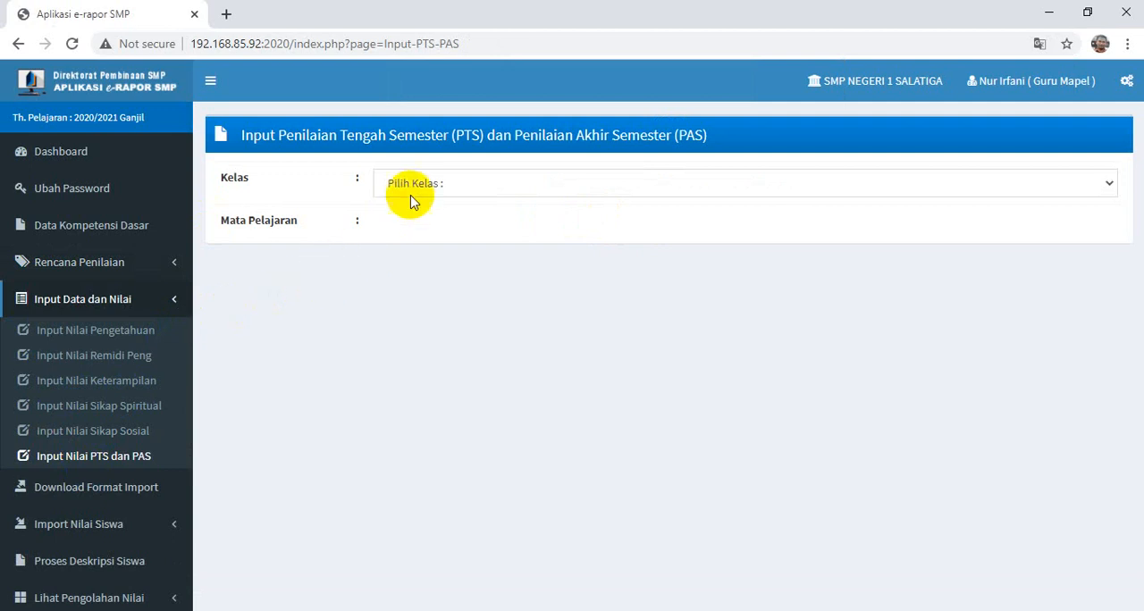
pyautogui.click(431, 188)
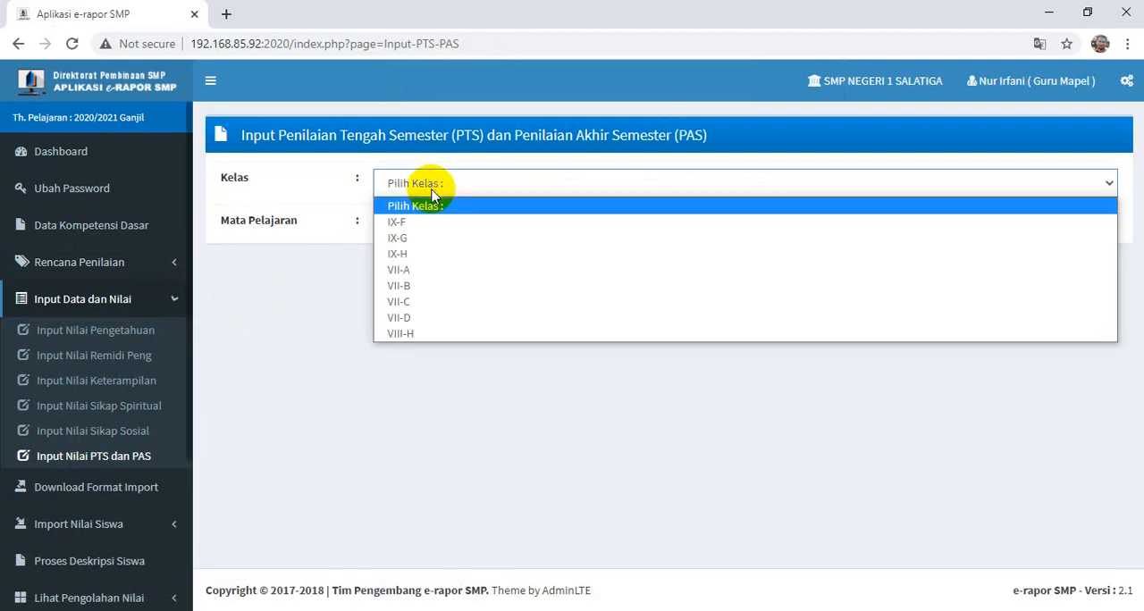
pyautogui.click(413, 240)
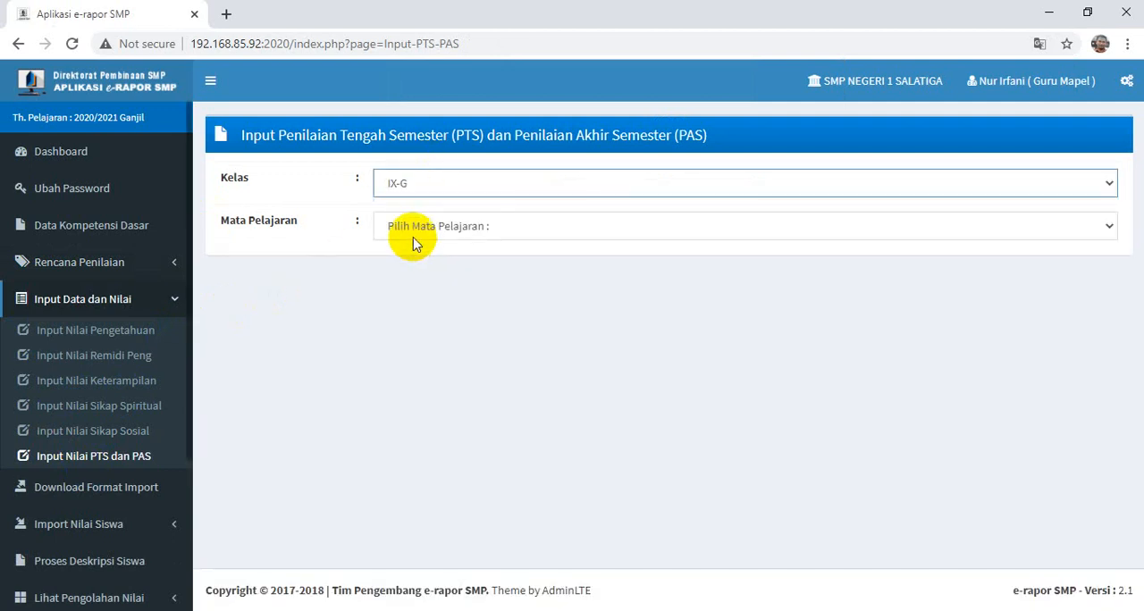
pyautogui.click(413, 226)
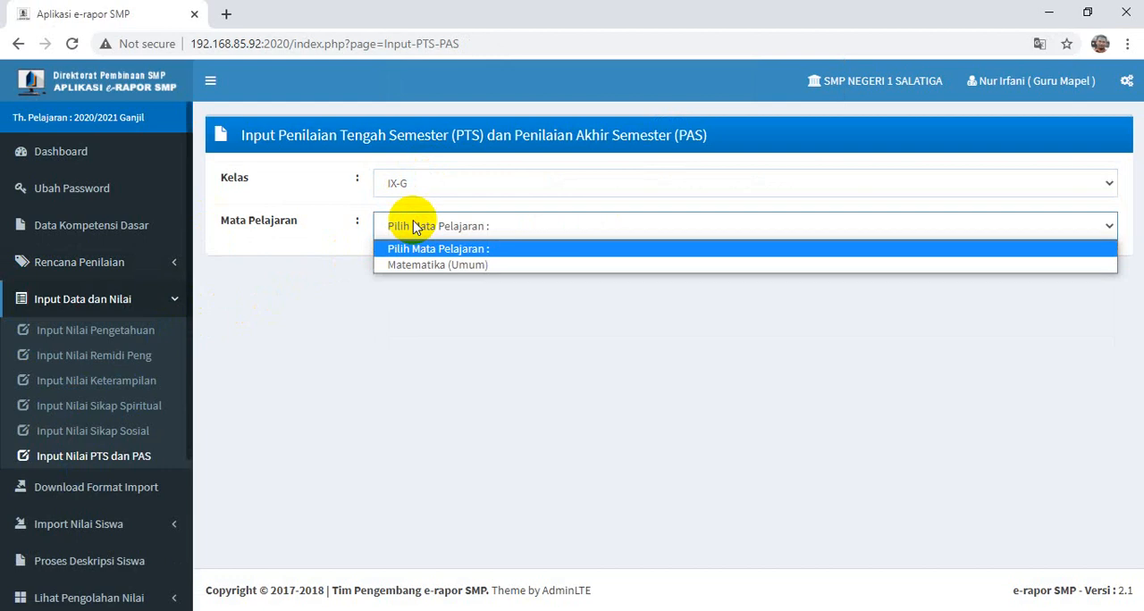
pyautogui.click(398, 264)
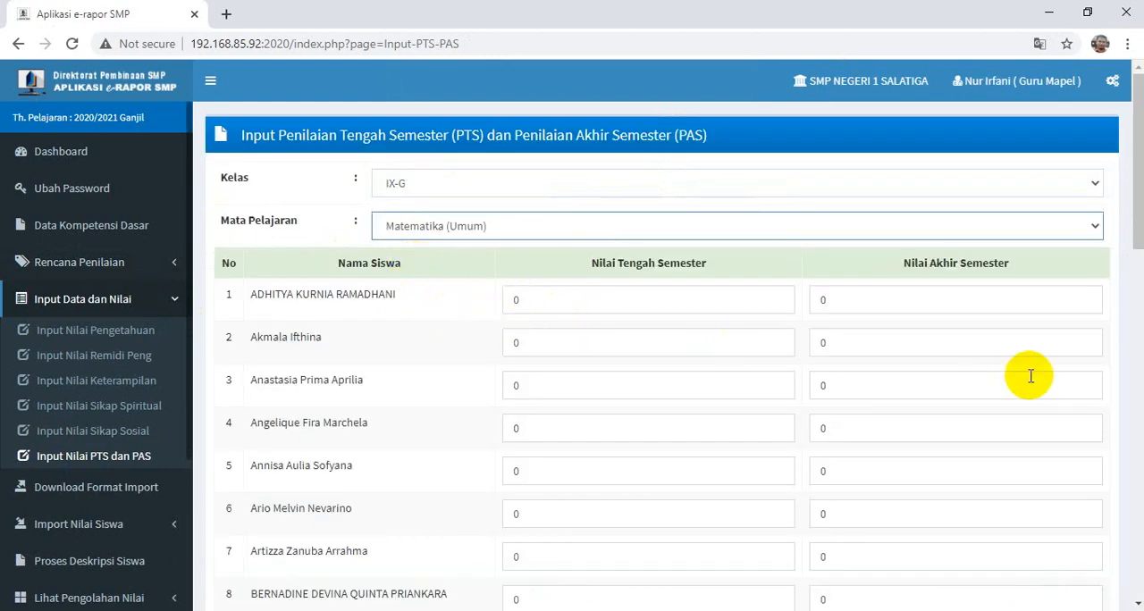
# - Look through the Nilai Tengah Semester and Nilai Akhir Semester entry columns for the whole class
pyautogui.scroll(-7, 996, 375)
pyautogui.scroll(-5, 935, 368)
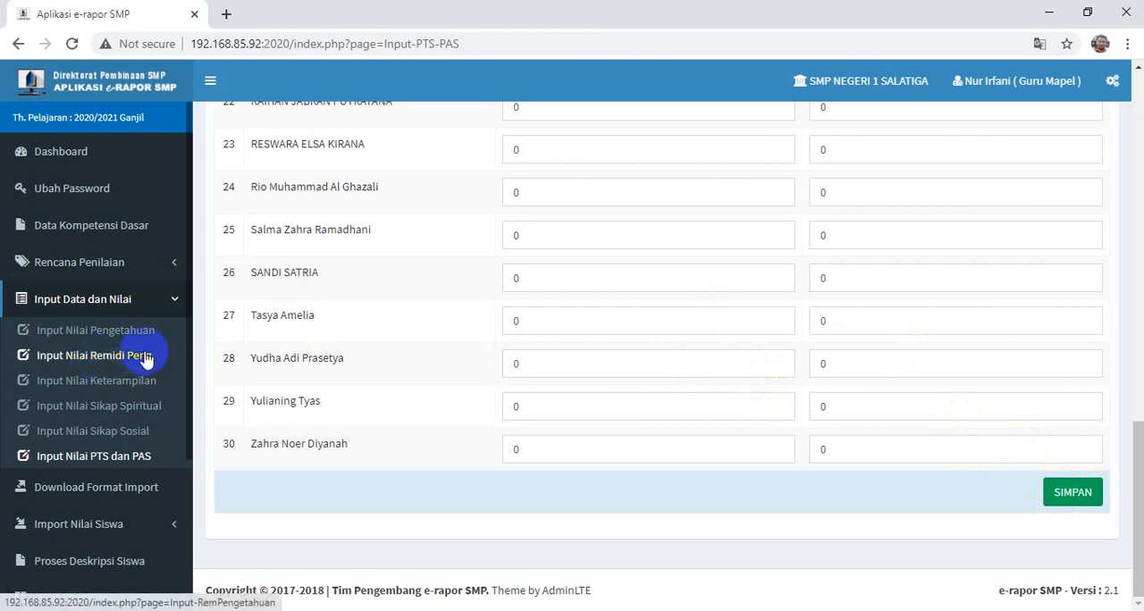
pyautogui.scroll(-3, 148, 358)
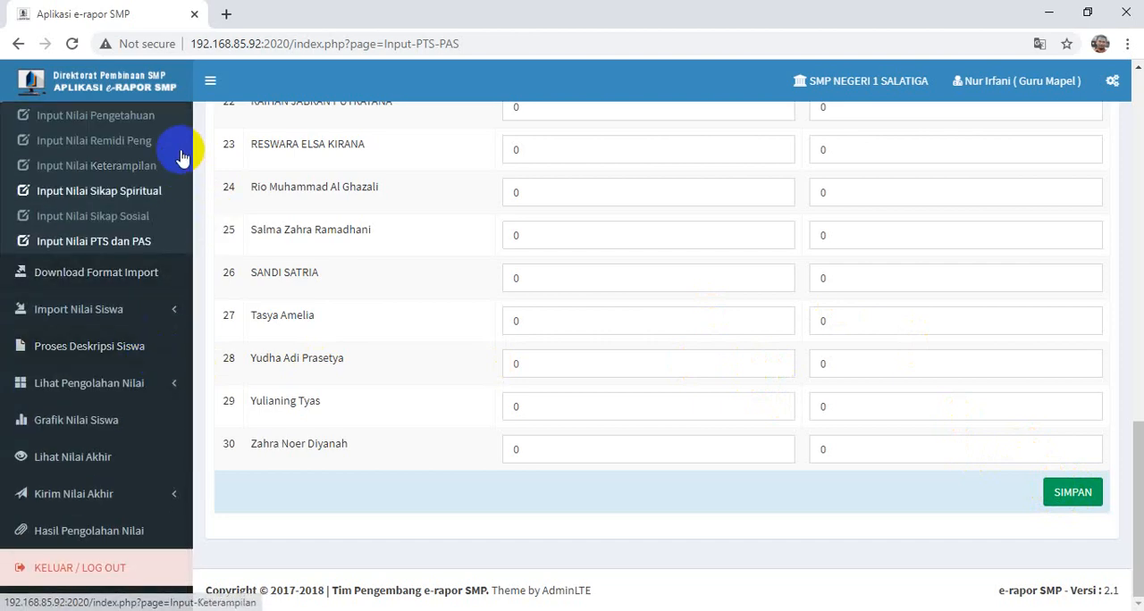
pyautogui.scroll(1, 205, 221)
pyautogui.scroll(10, 289, 225)
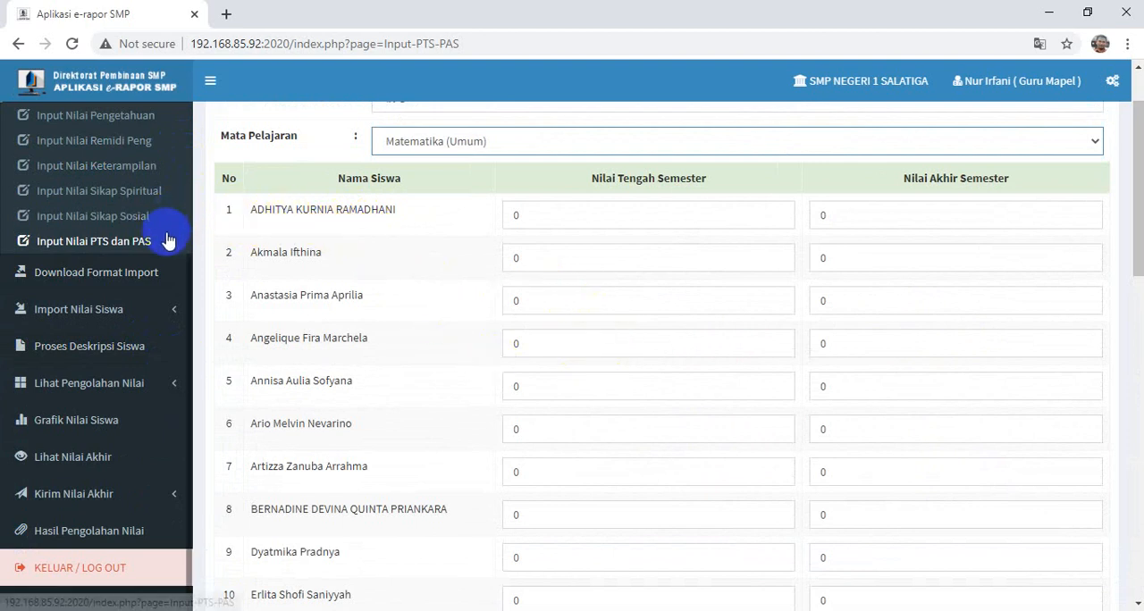
# - Open the Download Format Import page and list the import format files for class IX-G, subject Matematika (Umum)
pyautogui.click(80, 277)
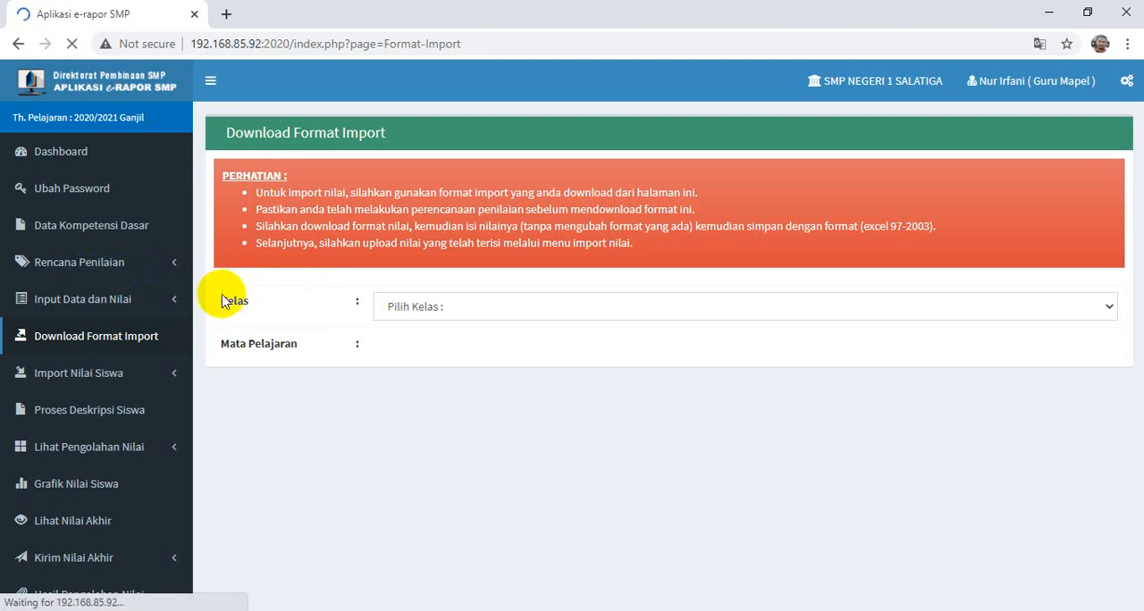
pyautogui.click(413, 308)
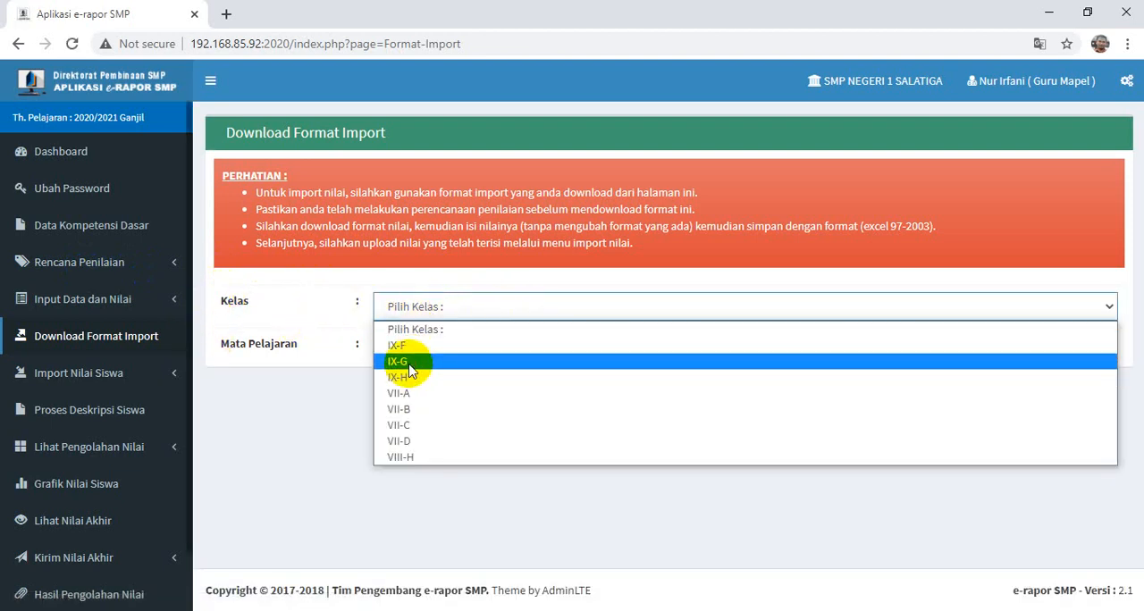
pyautogui.click(404, 361)
pyautogui.click(410, 351)
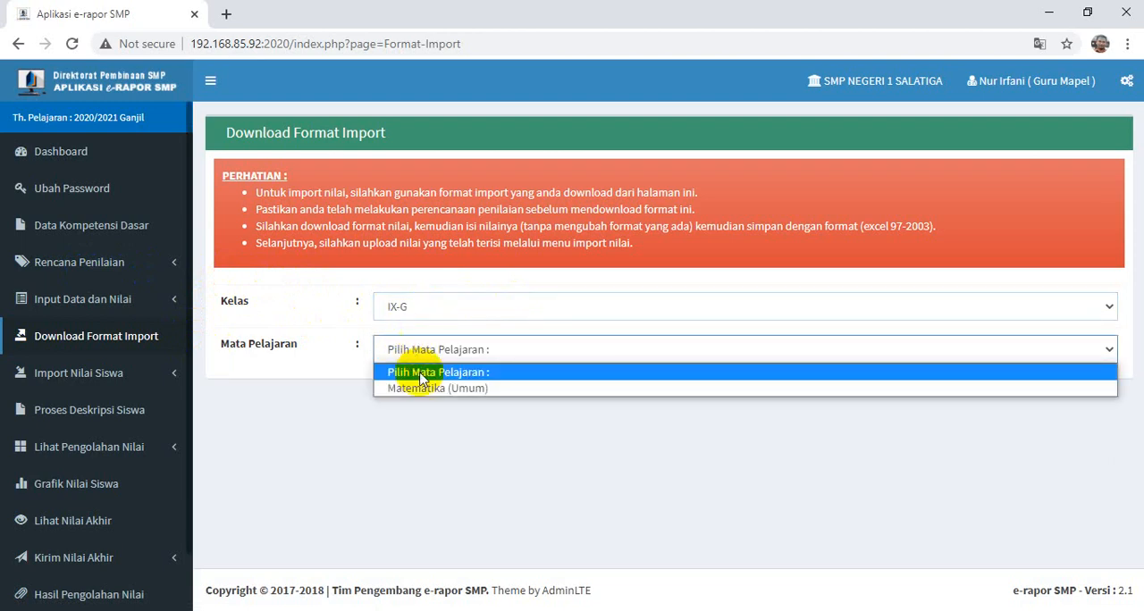
pyautogui.click(413, 388)
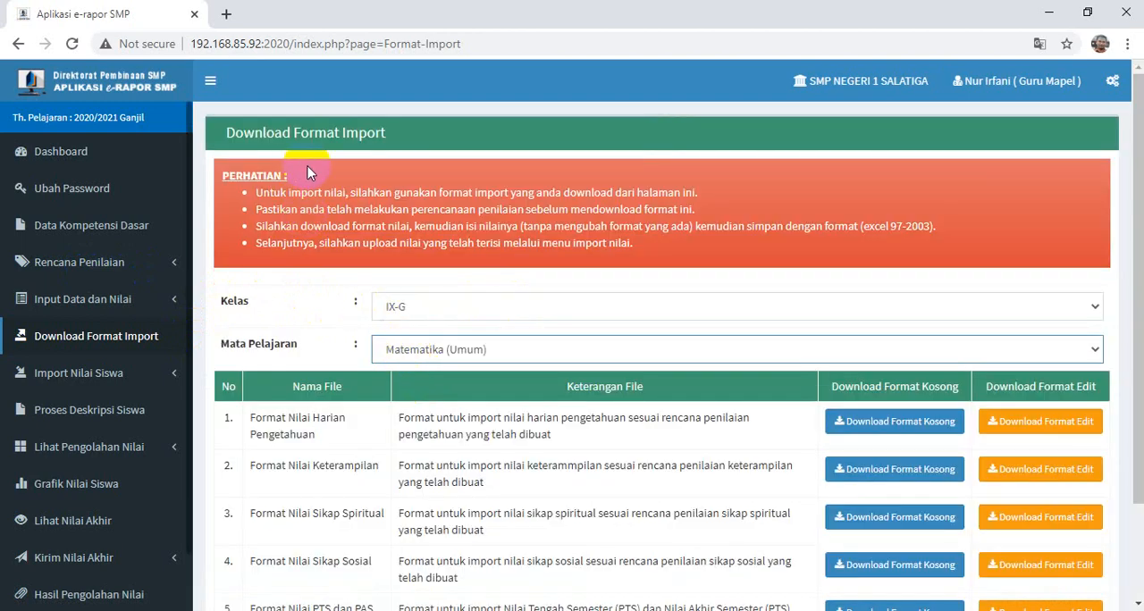
pyautogui.scroll(-1, 607, 429)
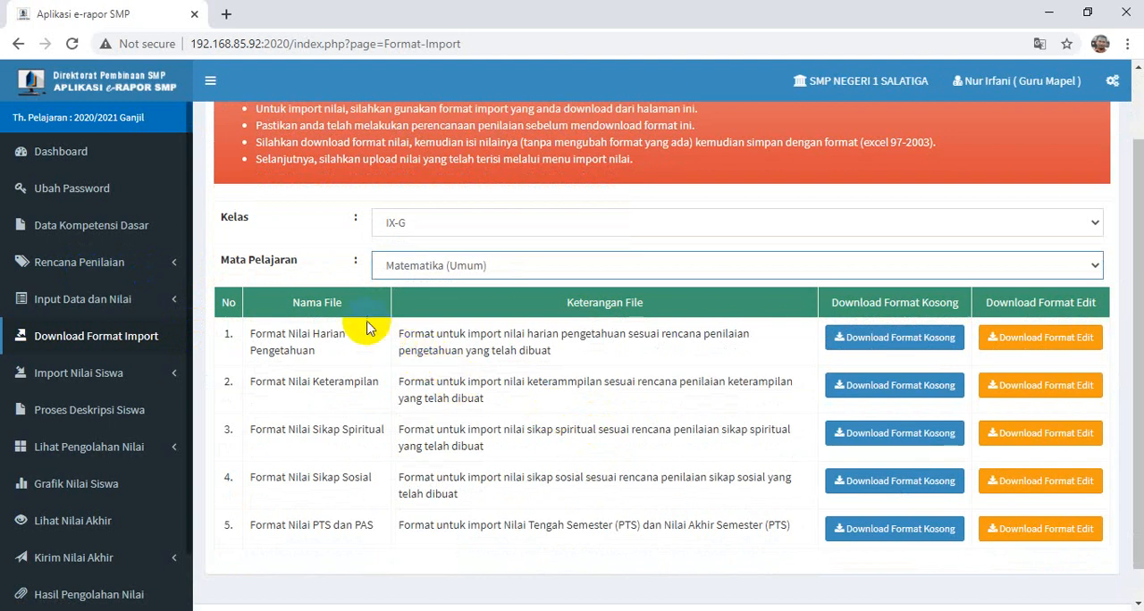
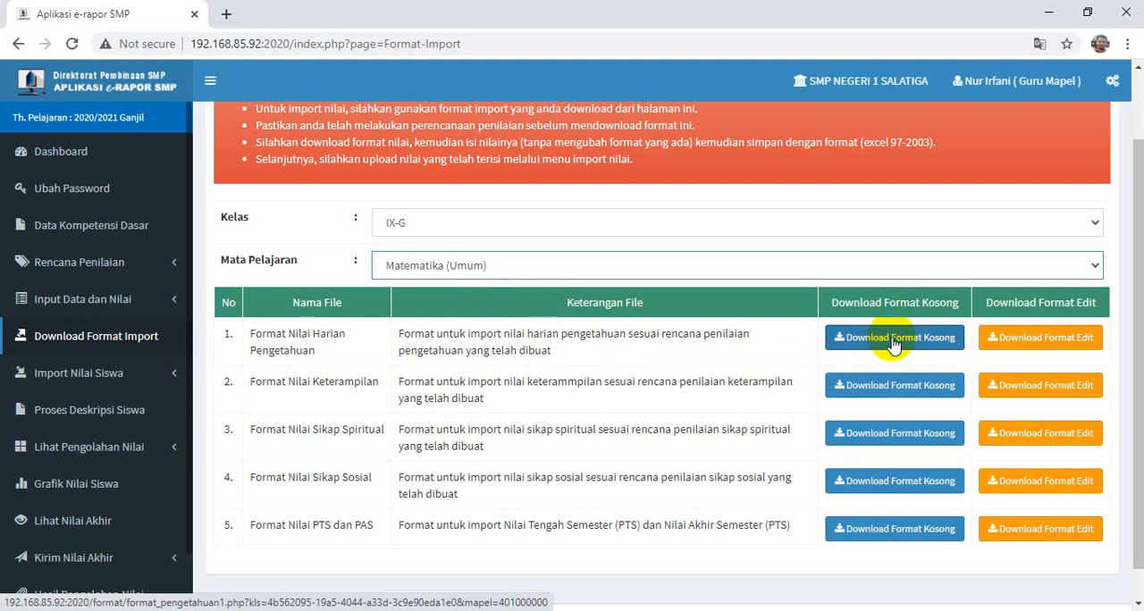
# - Download the blank import formats for Harian Pengetahuan, Keterampilan, Sikap Spiritual, Sikap Sosial, and PTS dan PAS scores
pyautogui.click(894, 341)
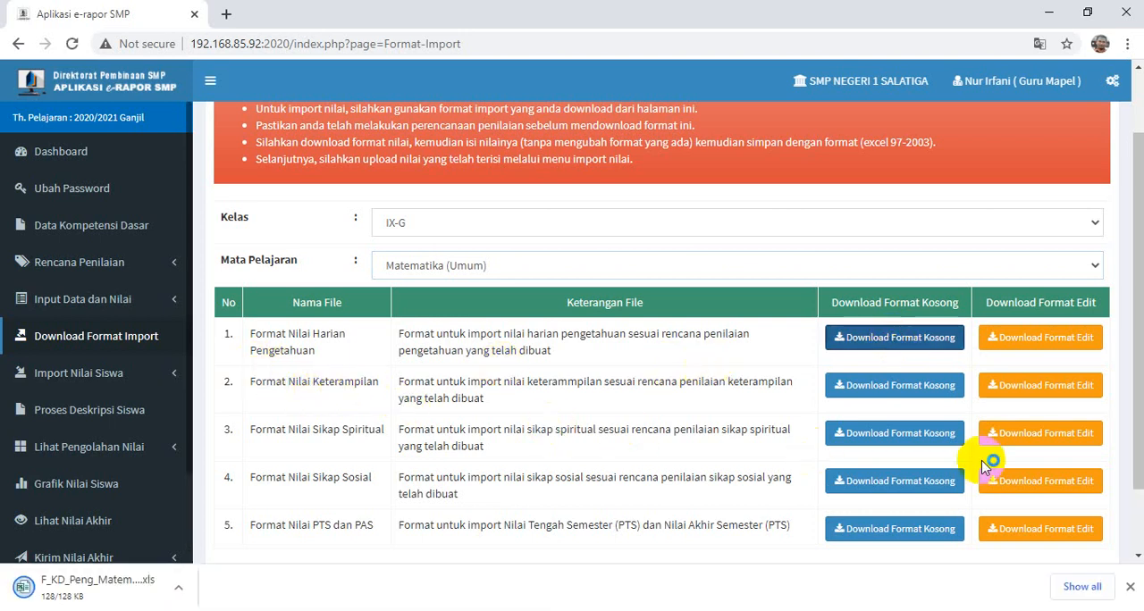
pyautogui.click(897, 384)
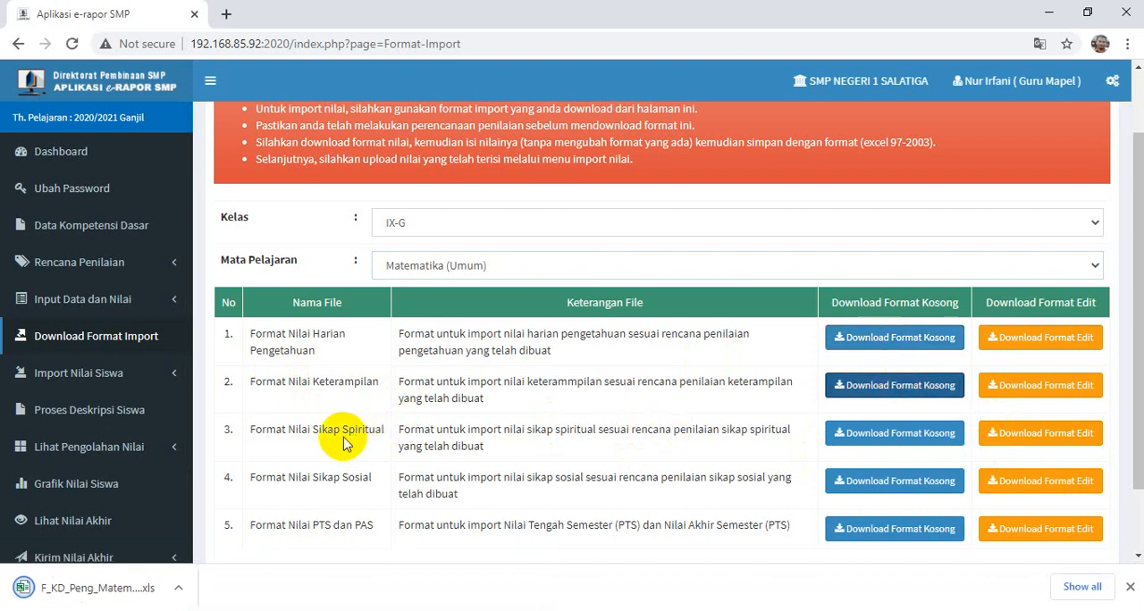
pyautogui.click(927, 434)
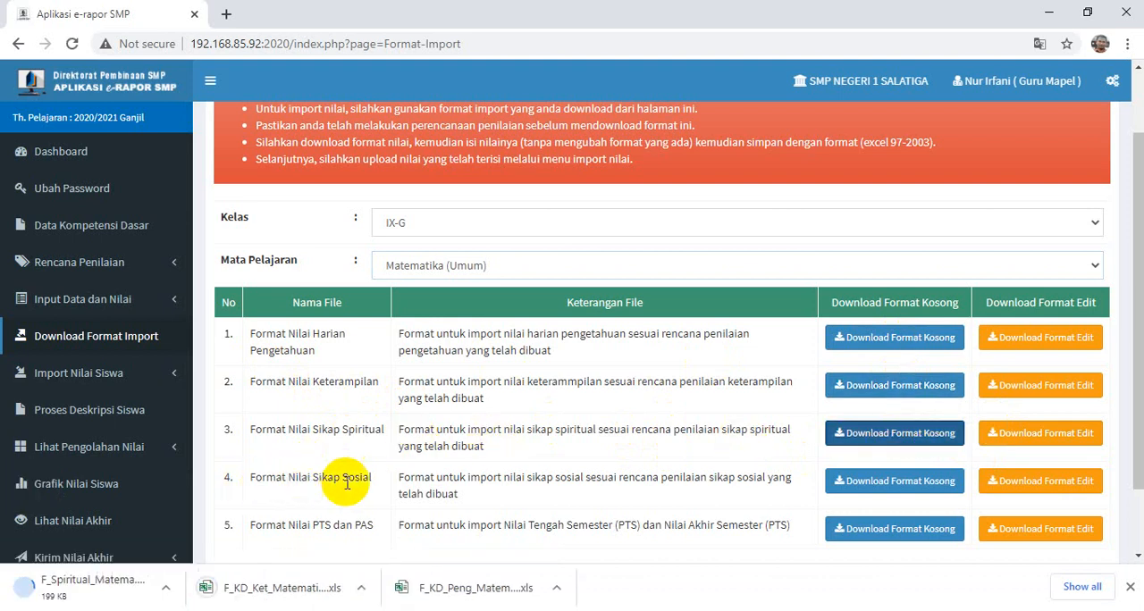
pyautogui.click(937, 487)
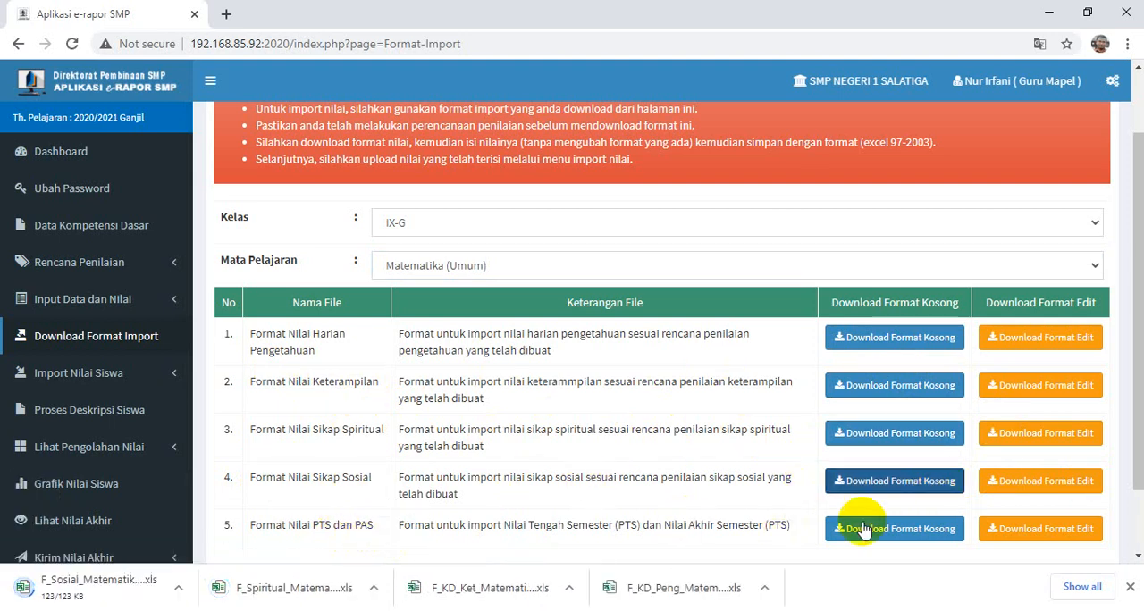
pyautogui.click(893, 532)
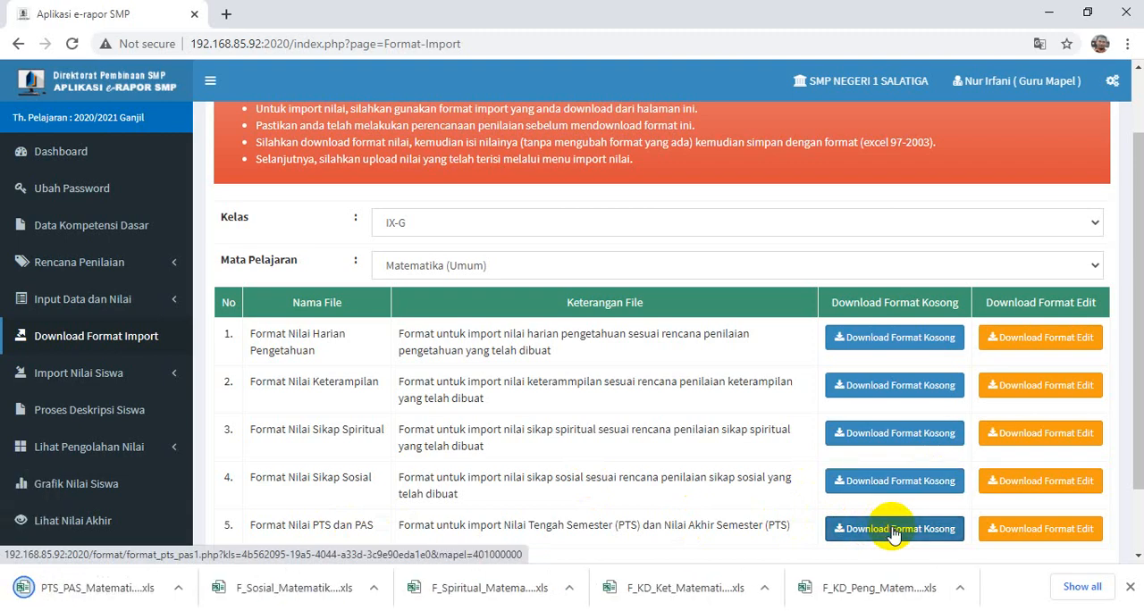
# - Open the downloaded F_KD_Peng_Matematika (Umum)_IX-G file in Excel and enable editing
pyautogui.scroll(-1, 872, 505)
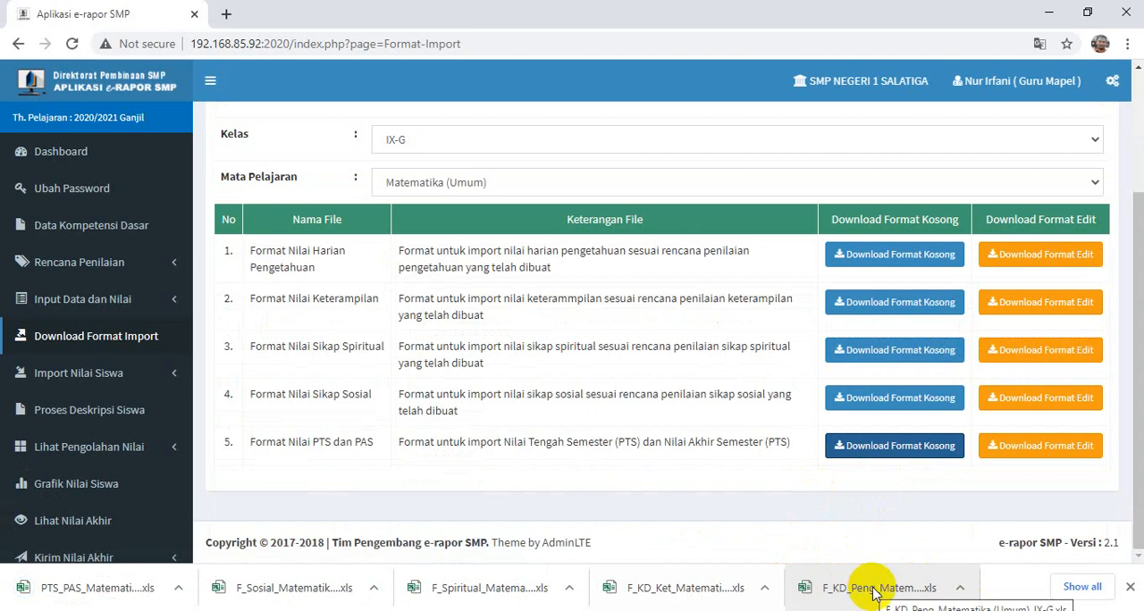
pyautogui.click(915, 592)
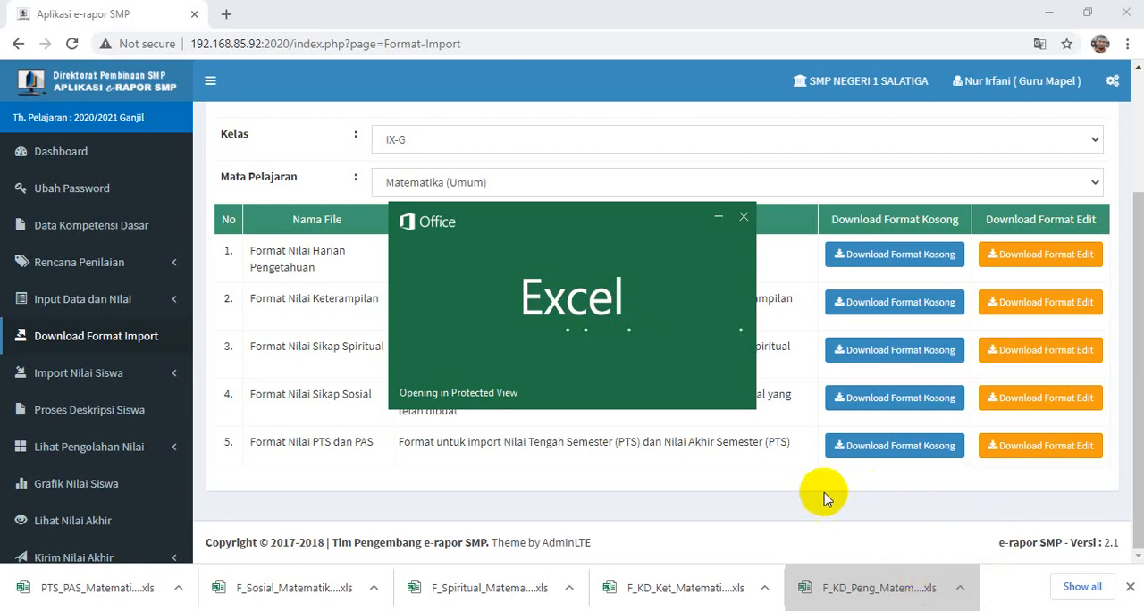
pyautogui.click(665, 340)
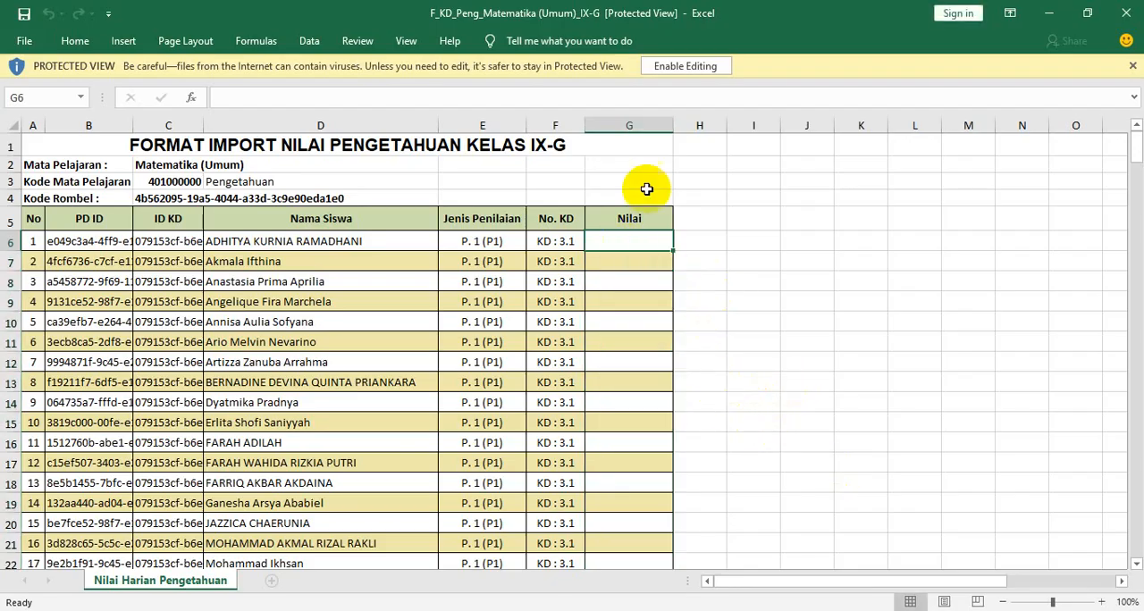
pyautogui.click(672, 70)
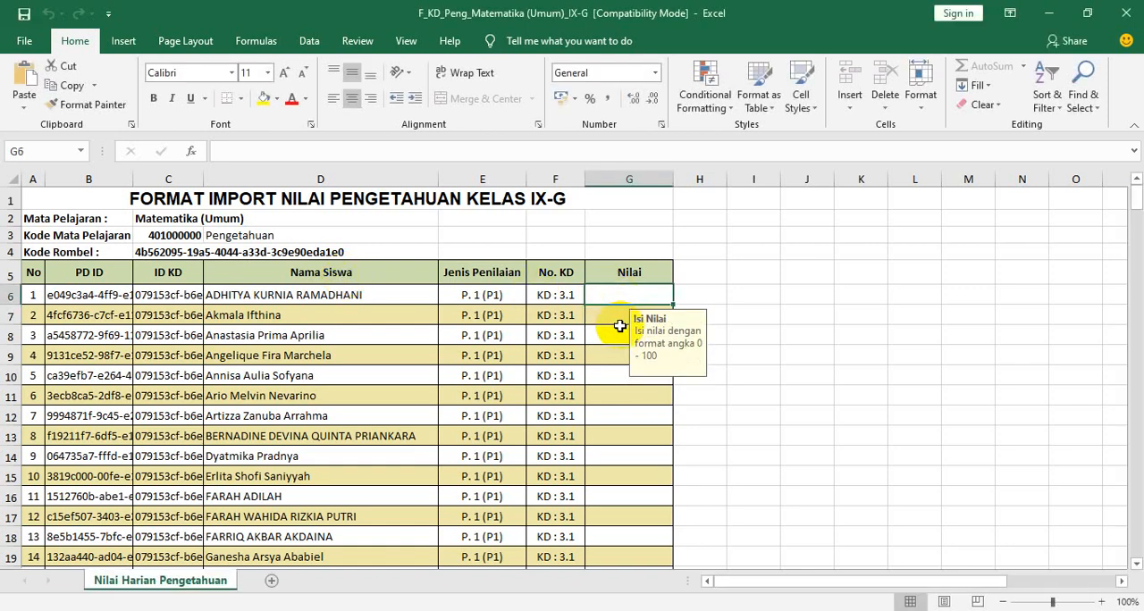
# - Enter the P. 1 scores 85, 70 and 90 for KD 3.1 in cells G6 to G8 of the Nilai column
pyautogui.scroll(-4, 620, 349)
pyautogui.scroll(4, 620, 361)
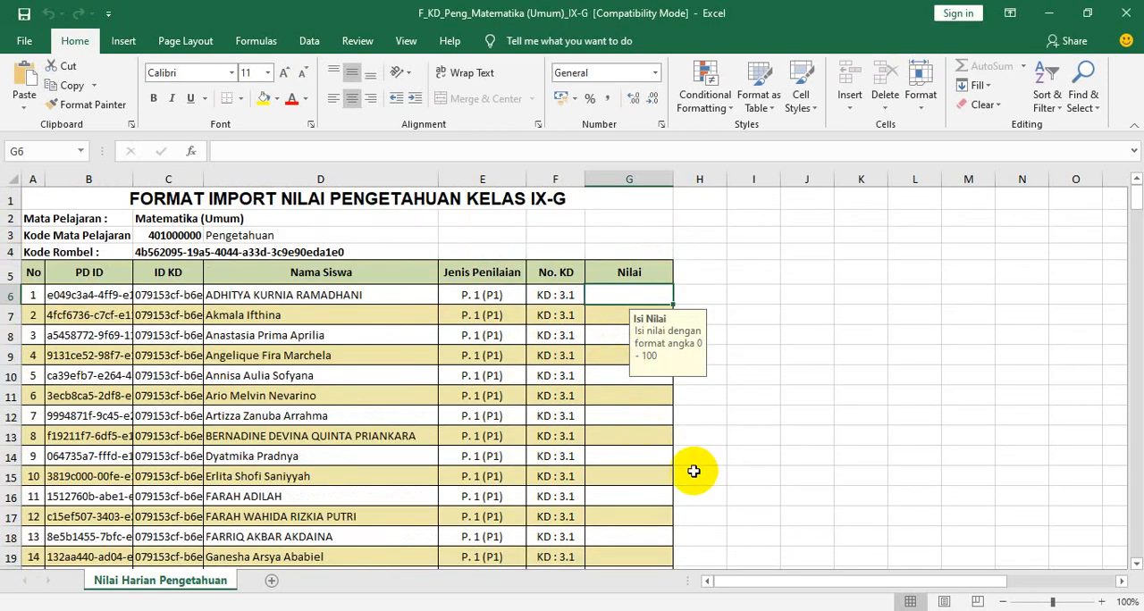
pyautogui.scroll(-2, 677, 465)
pyautogui.scroll(2, 676, 466)
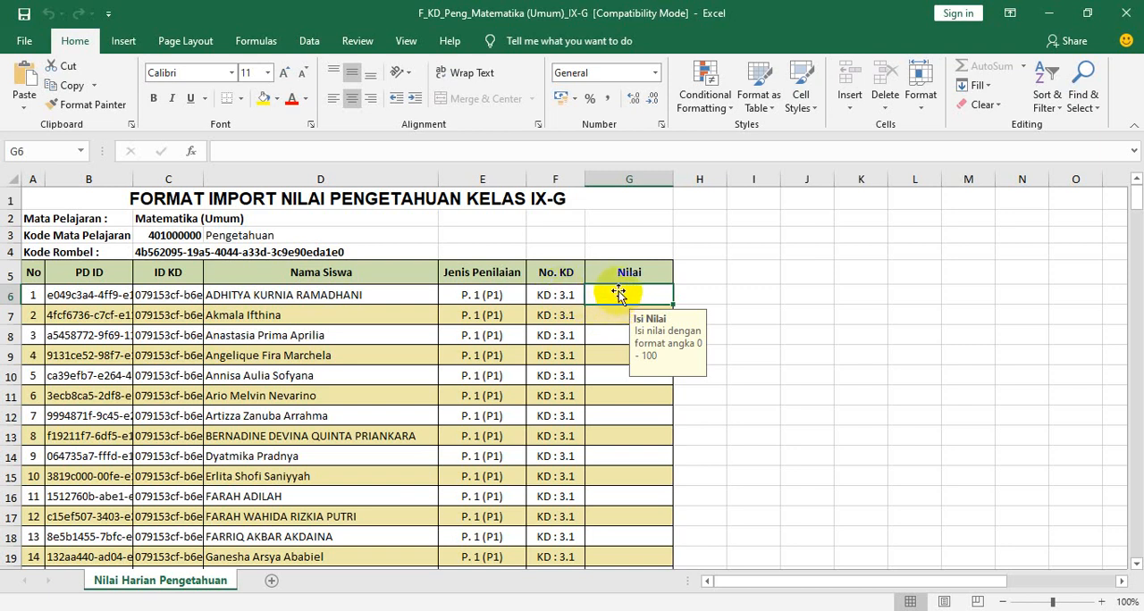
pyautogui.click(650, 411)
pyautogui.click(624, 295)
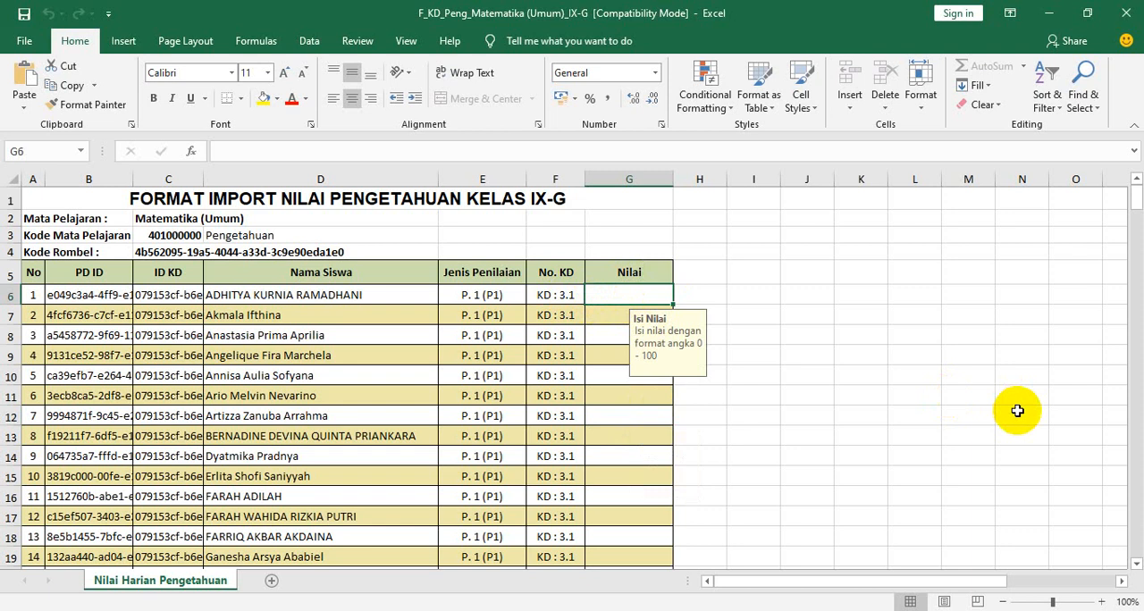
pyautogui.write('85')
pyautogui.press('Return')
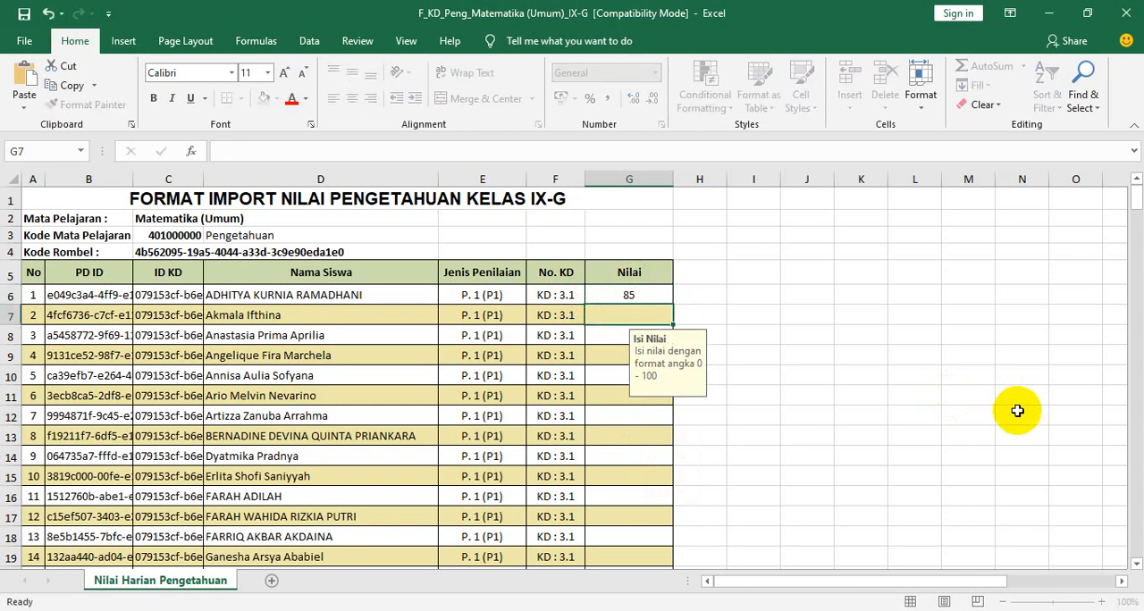
pyautogui.write('70')
pyautogui.press('Return')
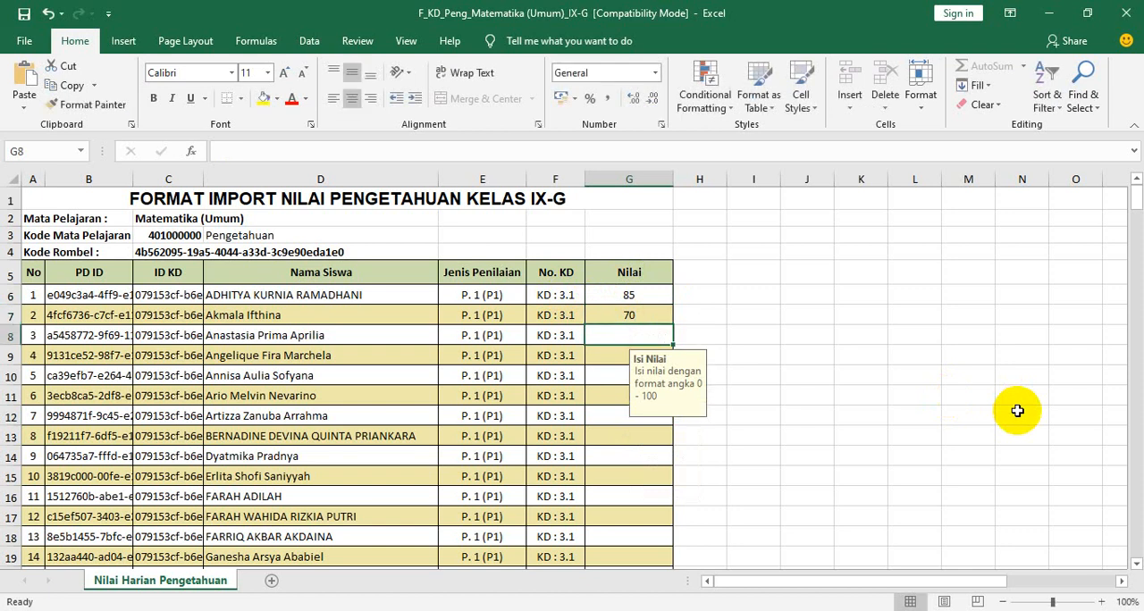
pyautogui.write('9')
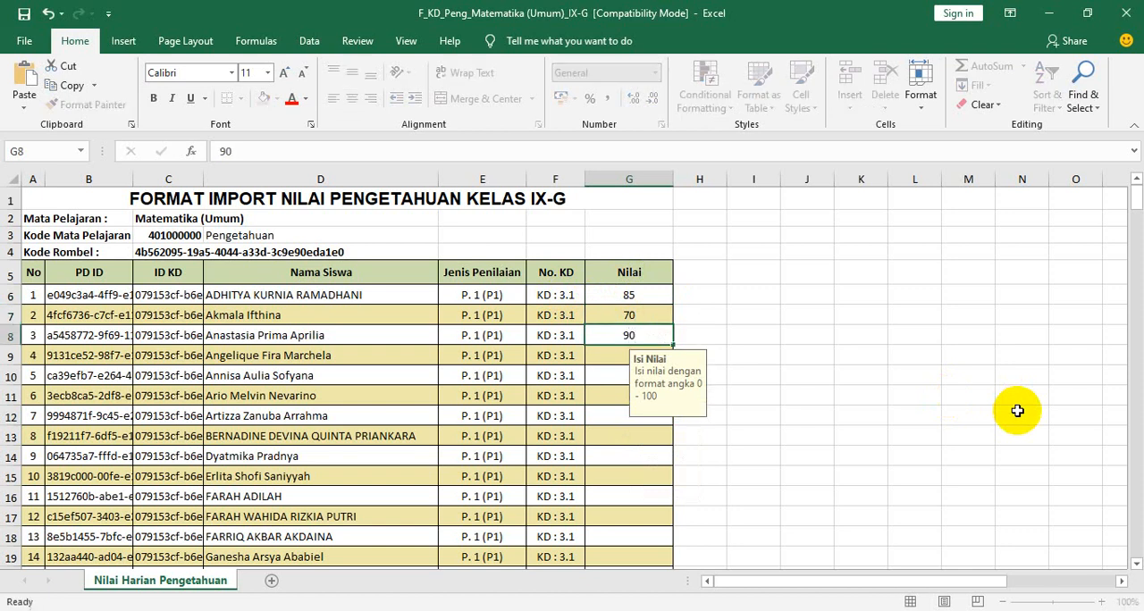
pyautogui.write('0')
pyautogui.press('Return')
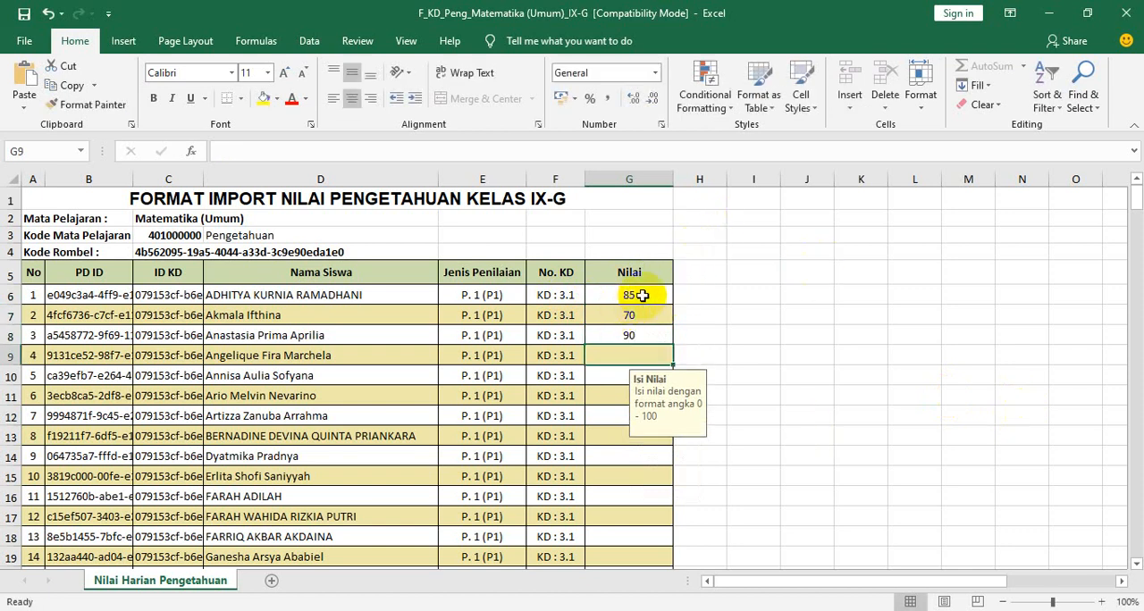
# - Copy the three scores in G6:G8 and repeat them down the Nilai column through G17
pyautogui.moveTo(642, 295); pyautogui.dragTo(649, 336)
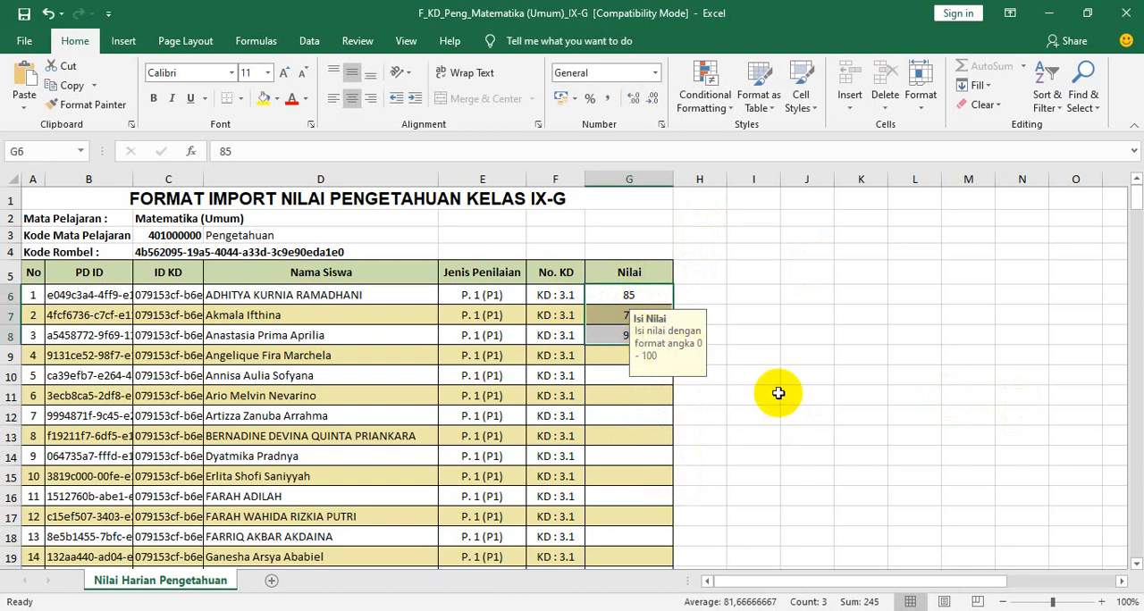
pyautogui.click(610, 358)
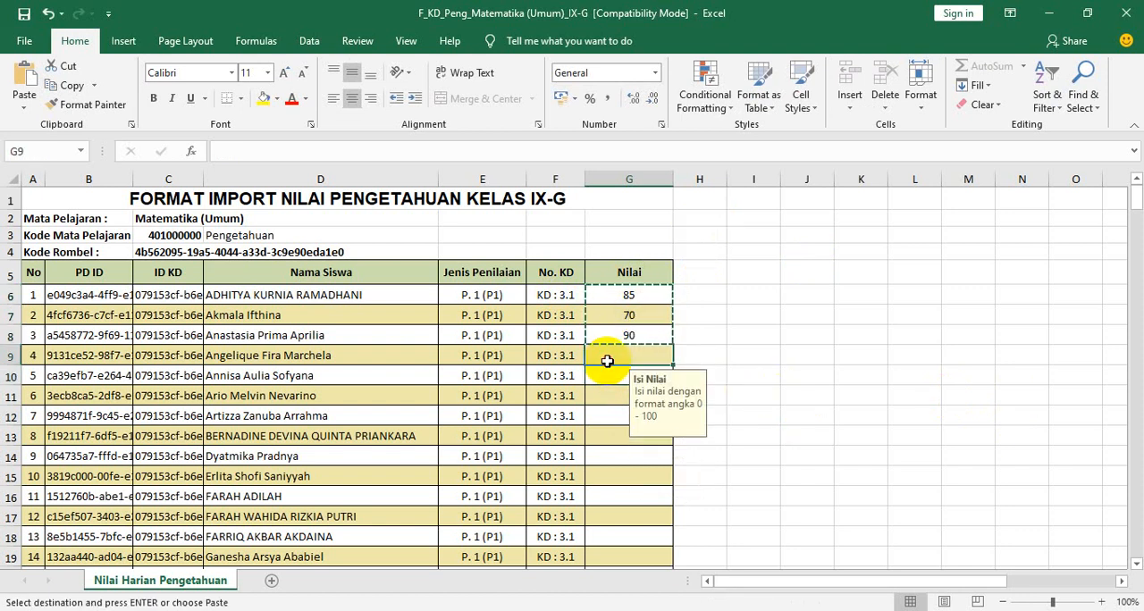
pyautogui.hotkey('ctrl', 'v')
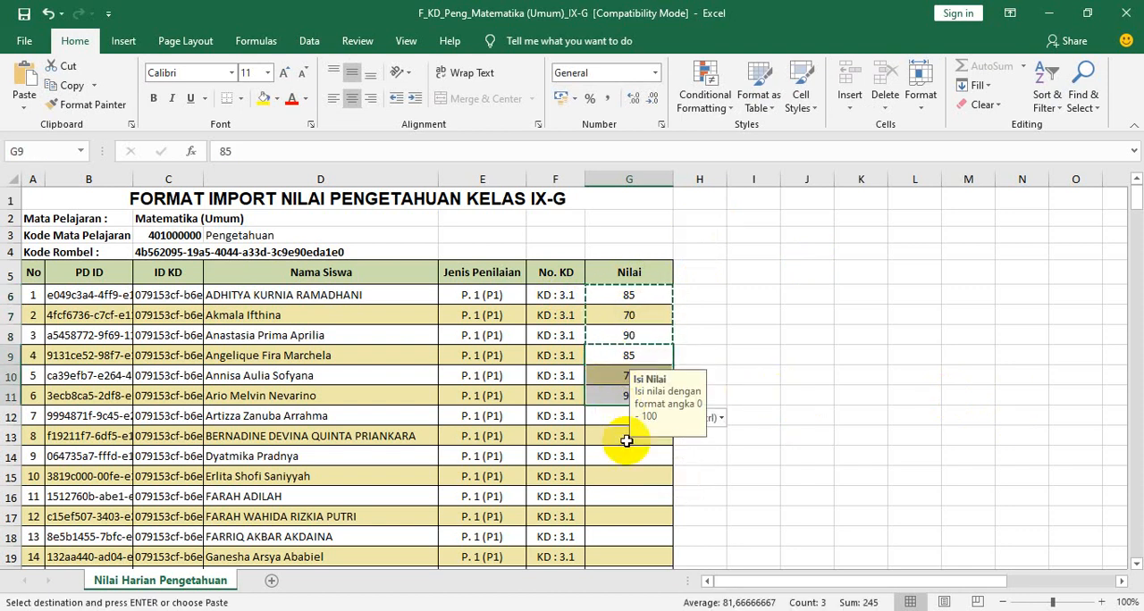
pyautogui.click(615, 418)
pyautogui.hotkey('ctrl', 'v')
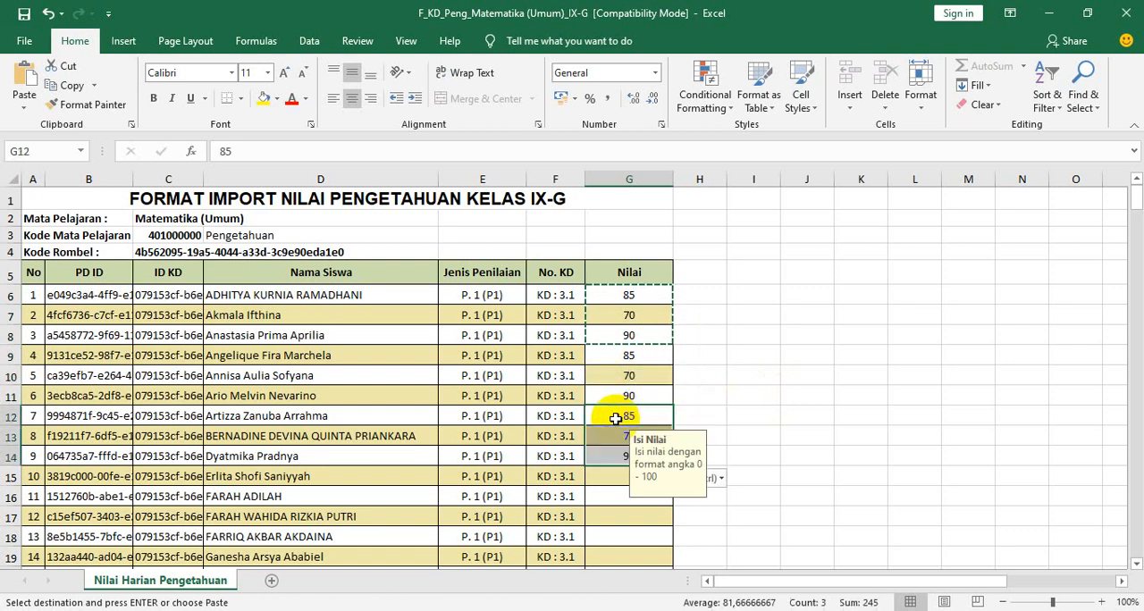
pyautogui.click(613, 470)
pyautogui.hotkey('ctrl', 'v')
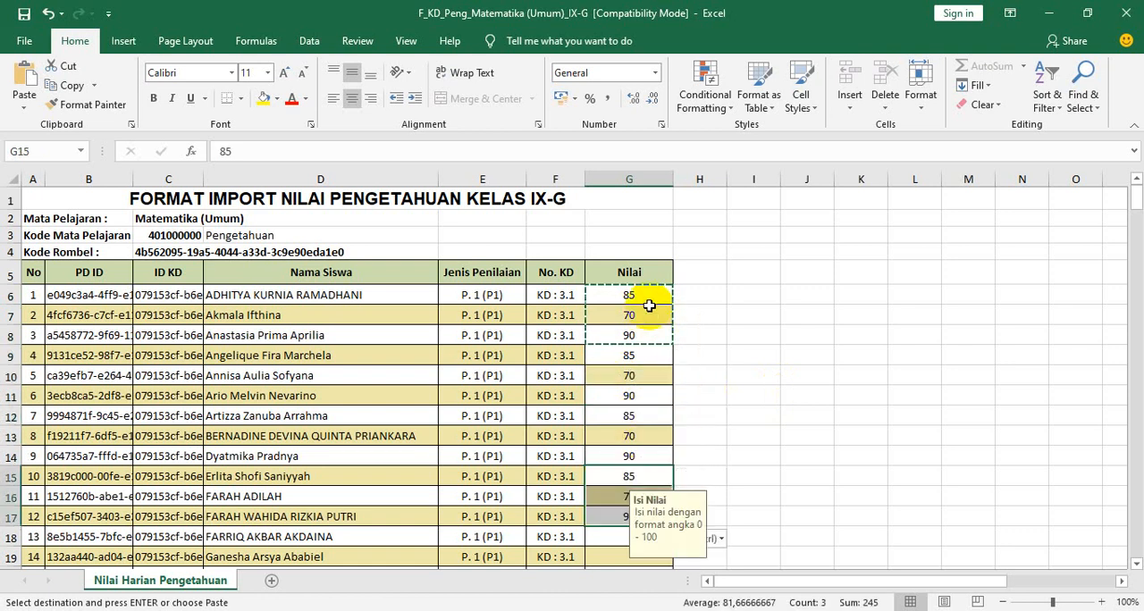
# - Copy the twelve scores in G6:G17 and paste them twice below, filling G18:G41
pyautogui.click(646, 297)
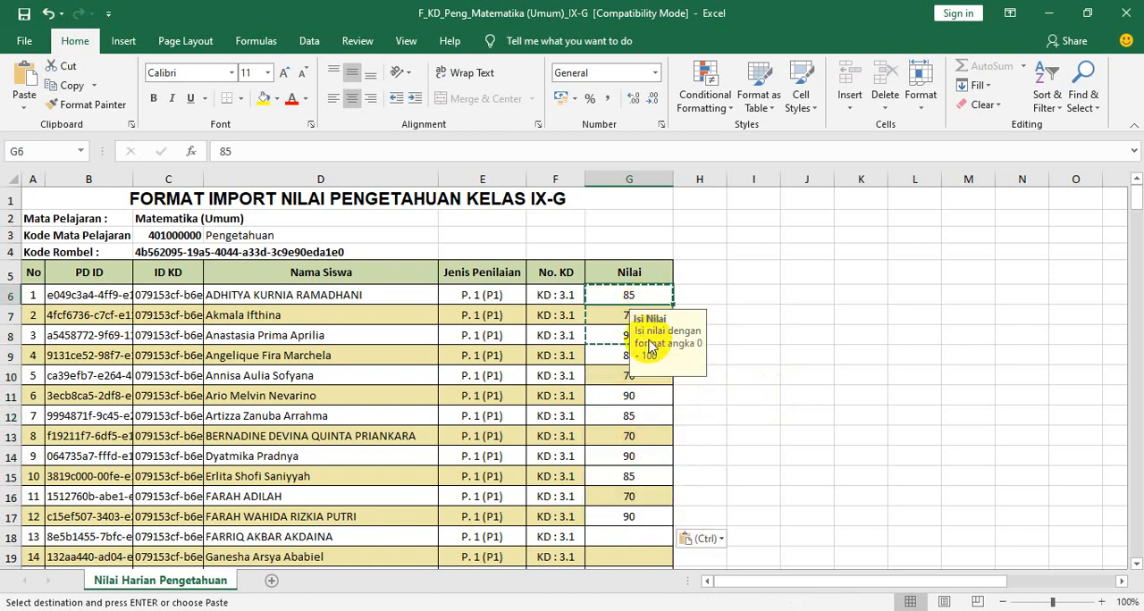
pyautogui.keyDown('shift'); pyautogui.click(645, 517); pyautogui.keyUp('shift')
pyautogui.hotkey('ctrl', 'c')
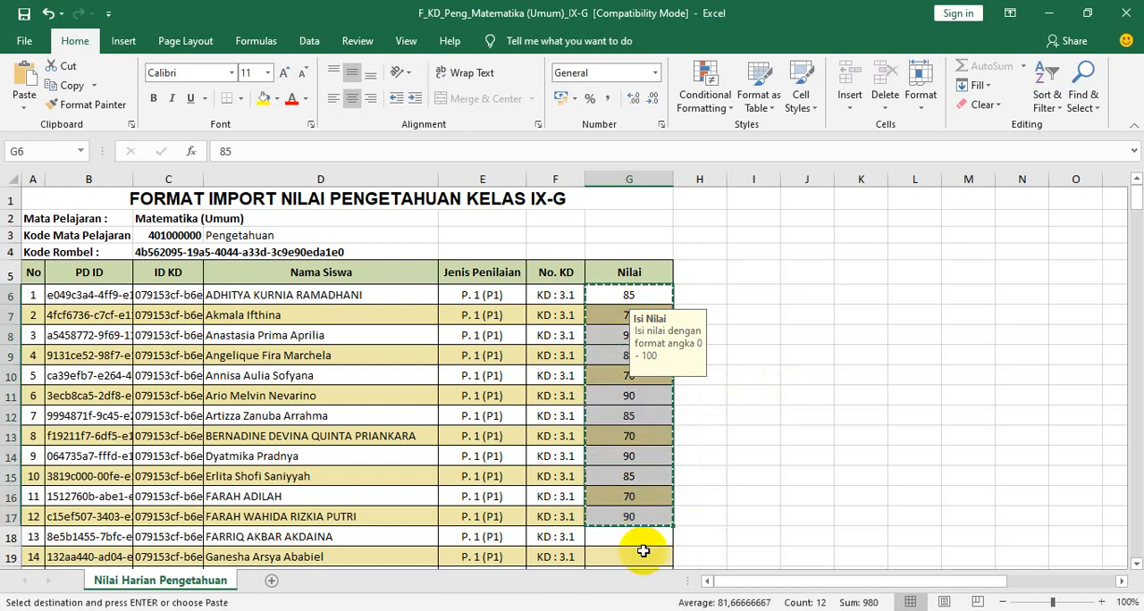
pyautogui.click(630, 539)
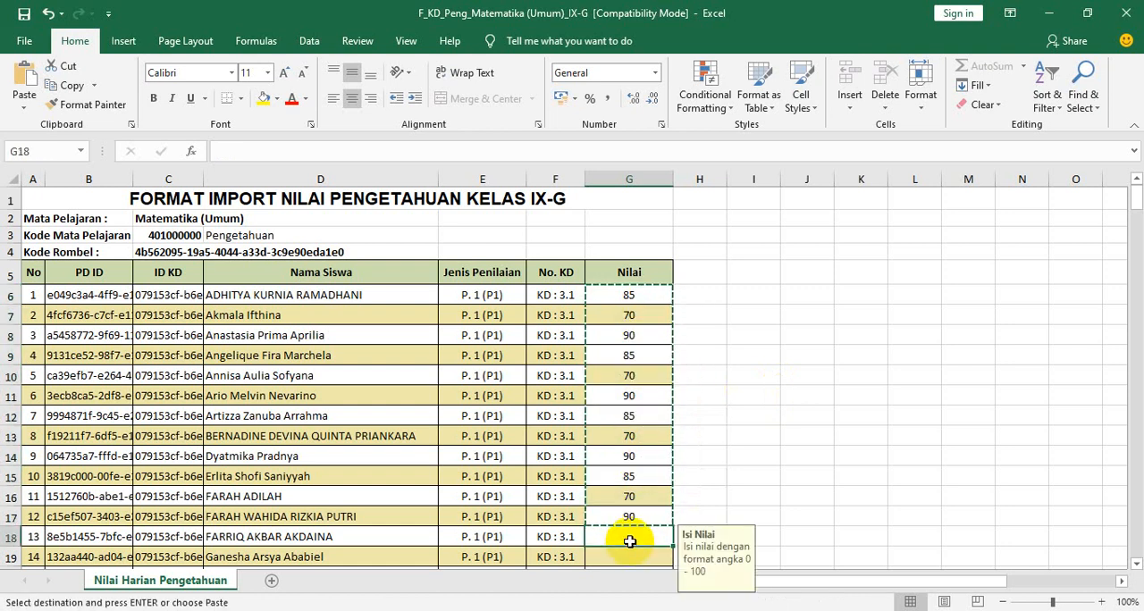
pyautogui.hotkey('ctrl', 'v')
pyautogui.scroll(-3, 633, 501)
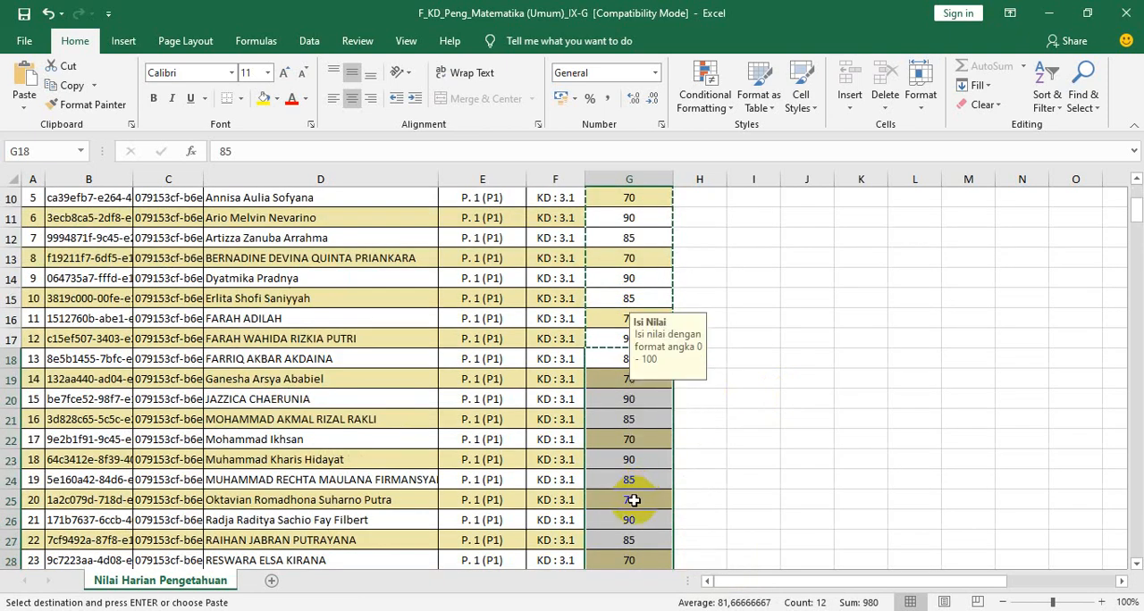
pyautogui.scroll(-6, 632, 500)
pyautogui.click(631, 243)
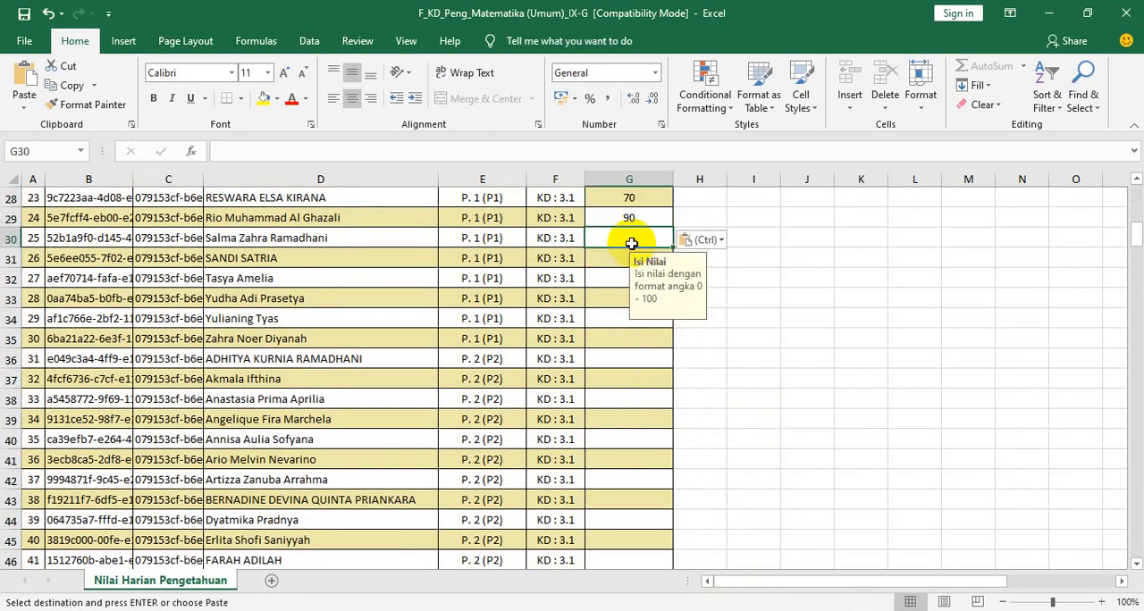
pyautogui.hotkey('ctrl', 'v')
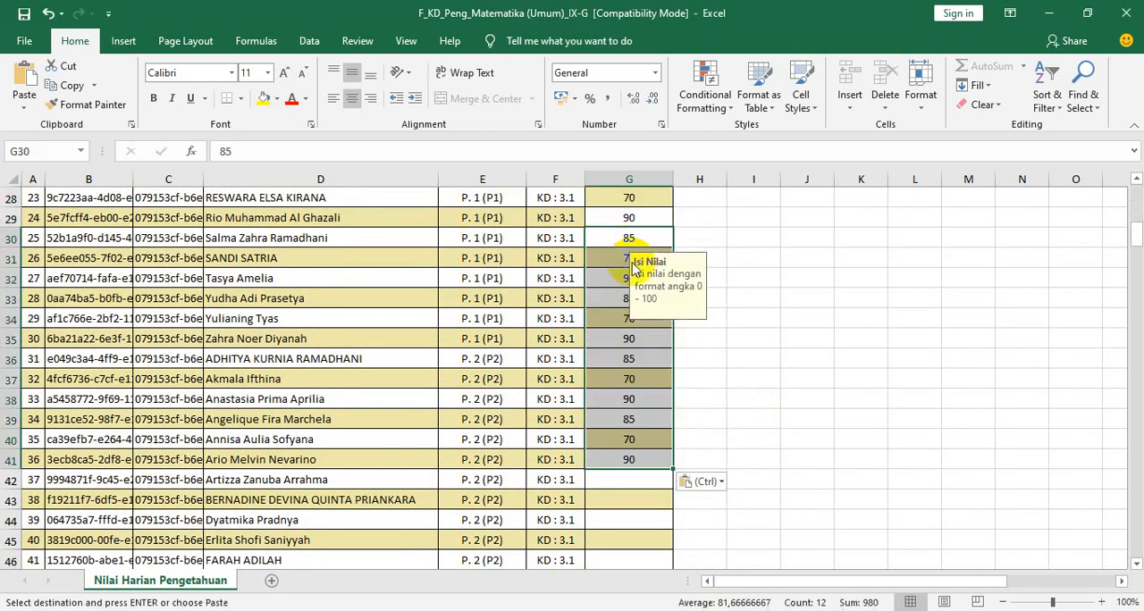
# - Paste the twelve-score block into G42:G53 and G54:G65 to complete the KD 3.1 P. 2 scores
pyautogui.click(630, 480)
pyautogui.hotkey('ctrl', 'v')
pyautogui.scroll(-4, 643, 424)
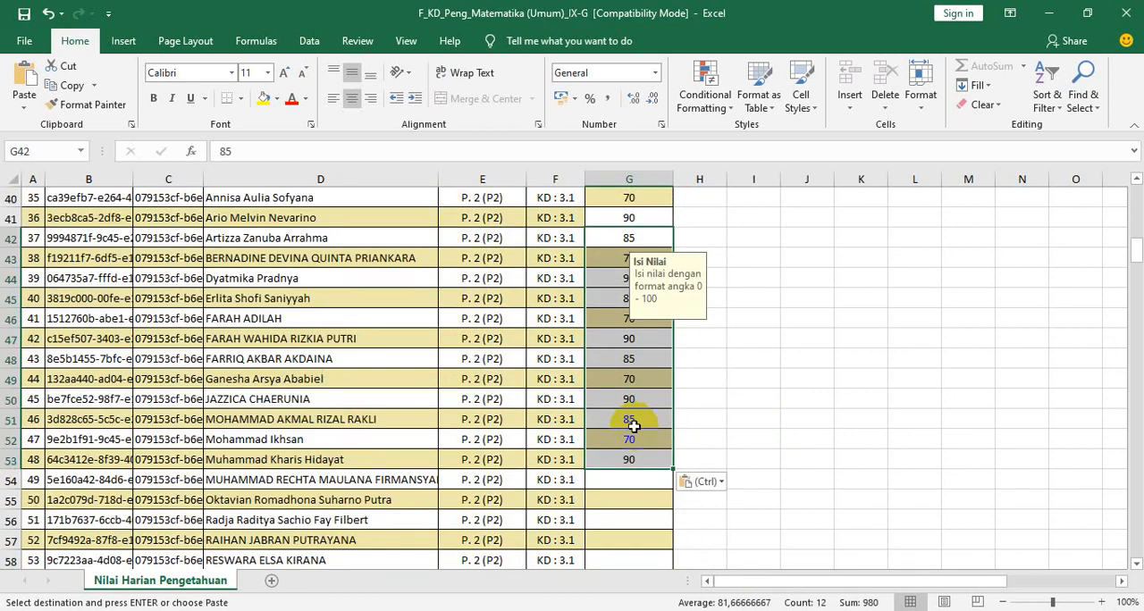
pyautogui.scroll(-2, 634, 426)
pyautogui.click(617, 362)
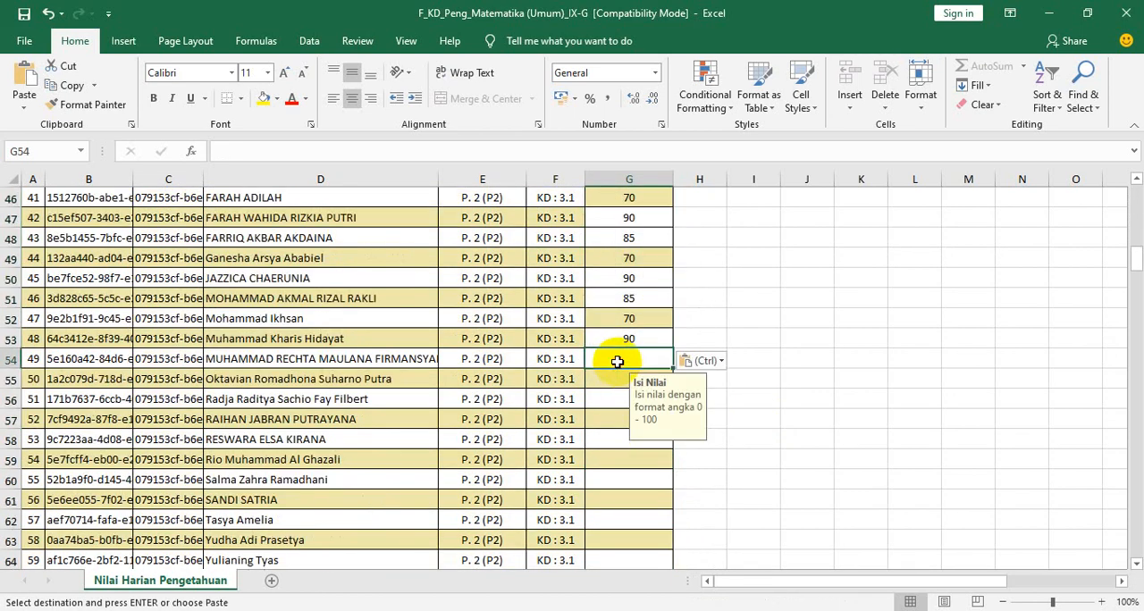
pyautogui.hotkey('ctrl', 'v')
# - Paste the copied twelve-score block into G66:G77 and G78:G89 of the KD 3.2 P. 1 rows
pyautogui.scroll(-6, 621, 366)
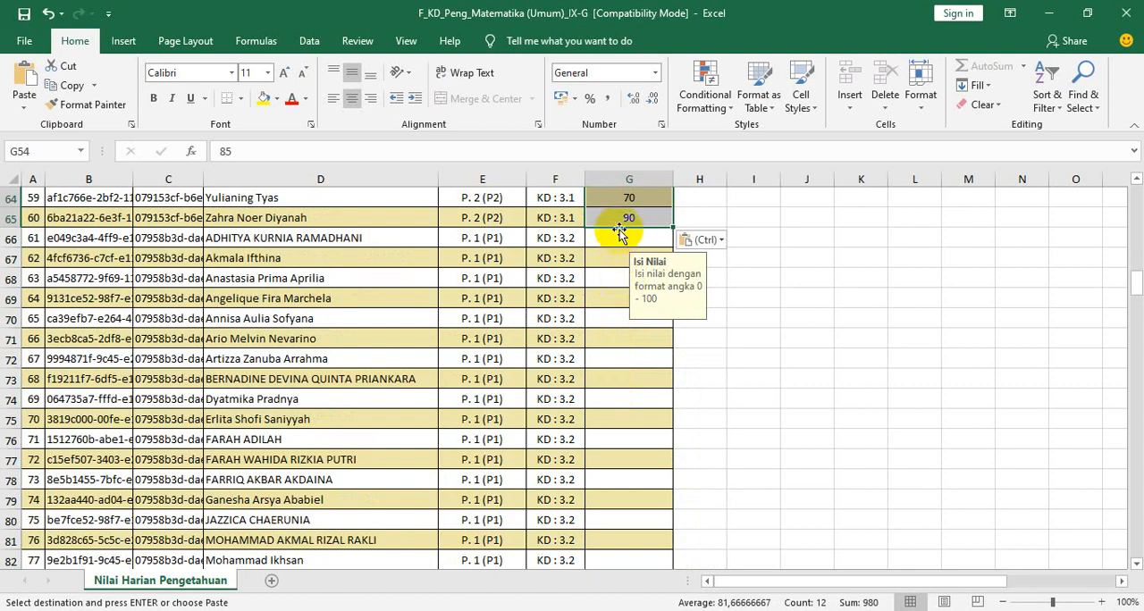
pyautogui.click(616, 239)
pyautogui.hotkey('ctrl', 'v')
pyautogui.scroll(-3, 659, 422)
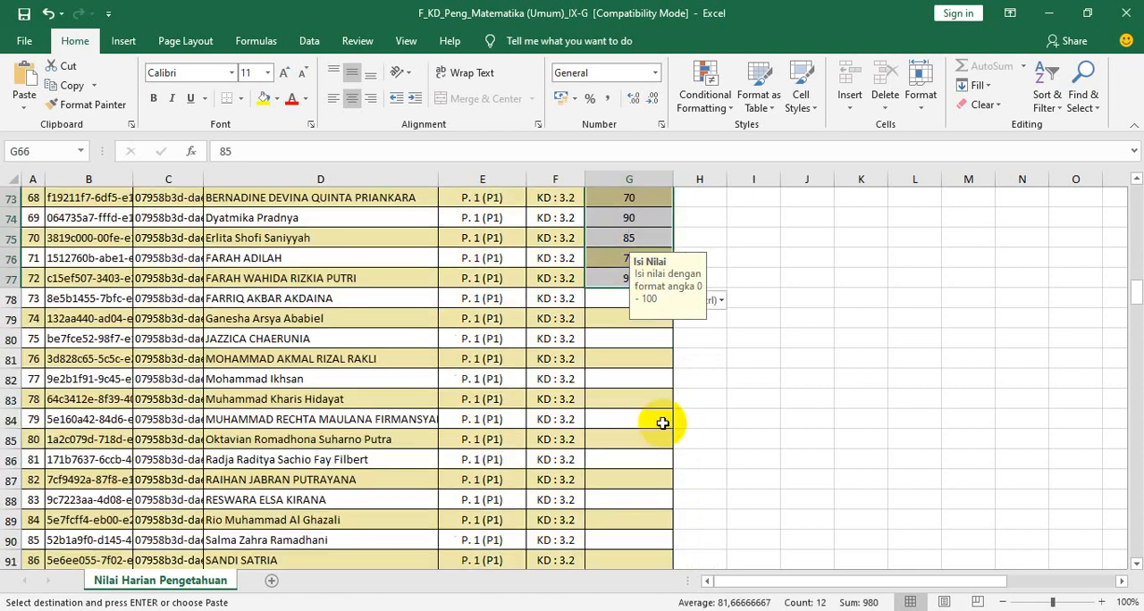
pyautogui.click(609, 298)
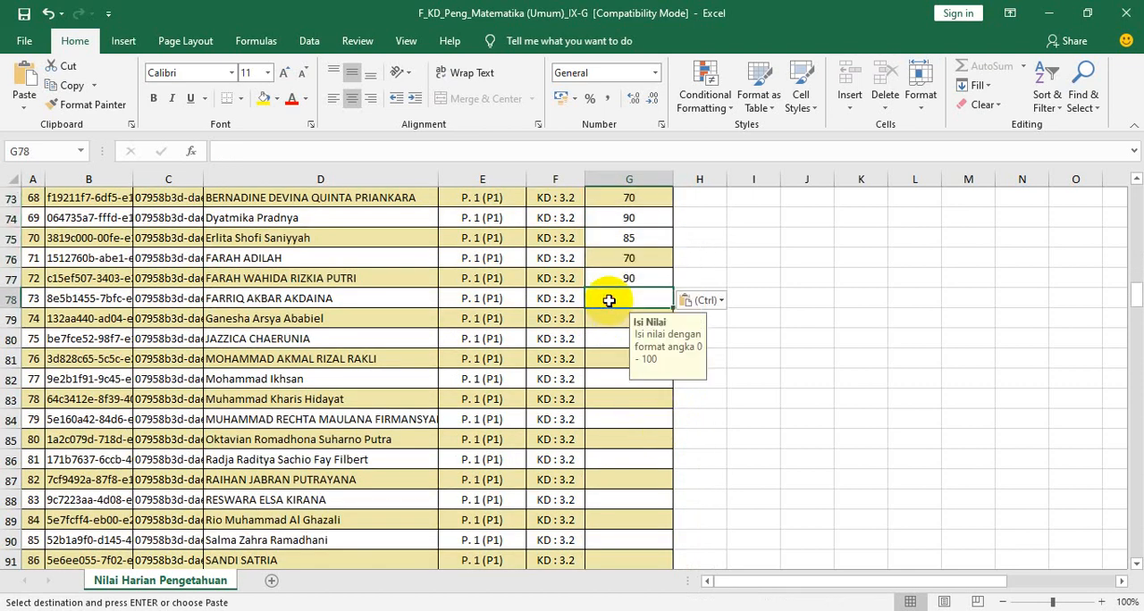
pyautogui.hotkey('ctrl', 'v')
# - Paste the twelve-score block into G90:G101 and G102:G113, finishing KD 3.2 and continuing into KD 3.3 P. 1
pyautogui.scroll(-3, 633, 380)
pyautogui.click(607, 365)
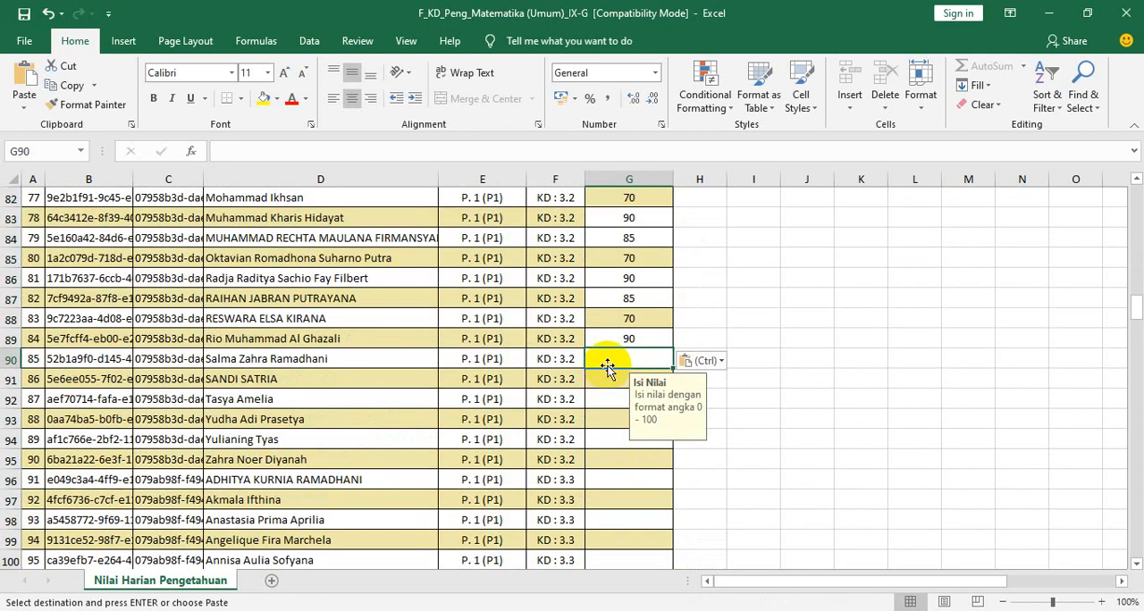
pyautogui.hotkey('ctrl', 'v')
pyautogui.scroll(-9, 626, 327)
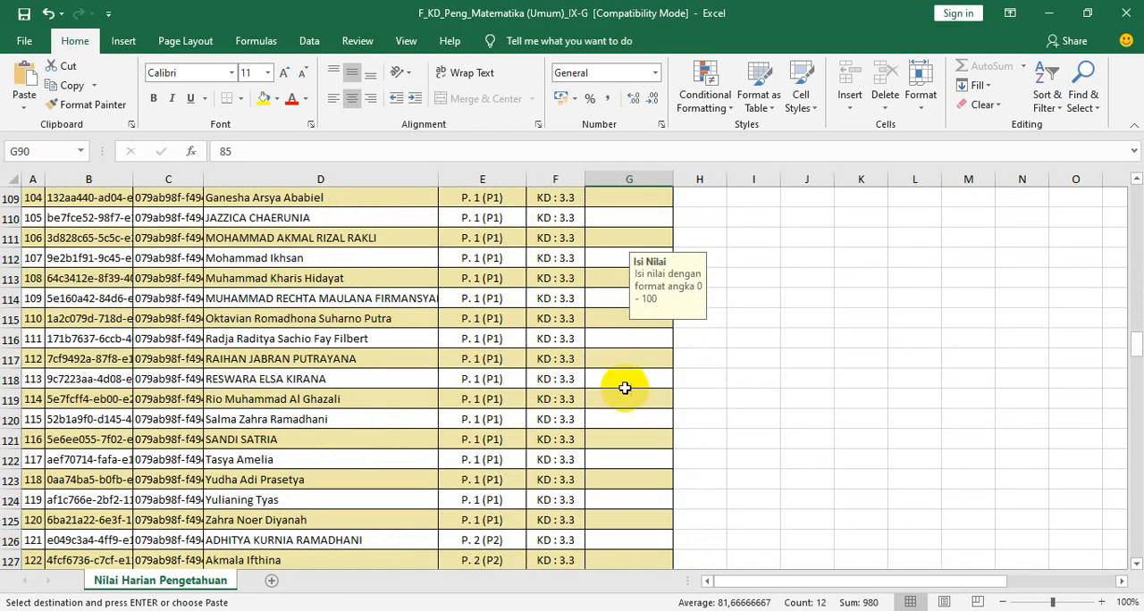
pyautogui.scroll(3, 621, 334)
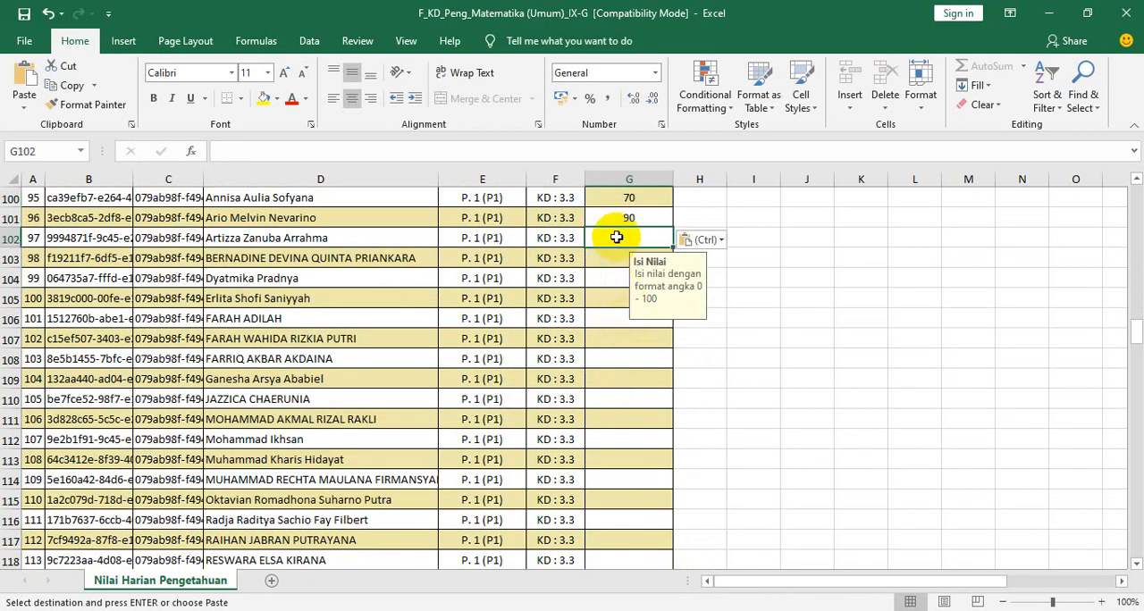
pyautogui.click(617, 237)
pyautogui.hotkey('ctrl', 'v')
# - Paste the twelve-score block into G114:G125 and G126:G137, completing KD 3.3 P. 1 and starting P. 2
pyautogui.scroll(-3, 619, 373)
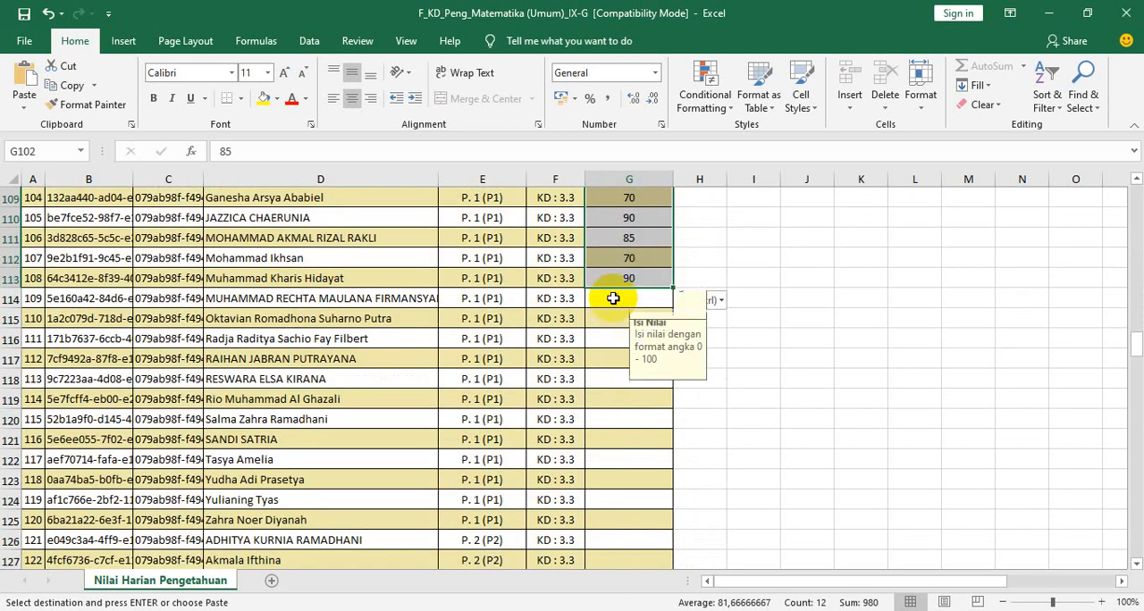
pyautogui.click(666, 299)
pyautogui.hotkey('ctrl', 'v')
pyautogui.scroll(-4, 636, 433)
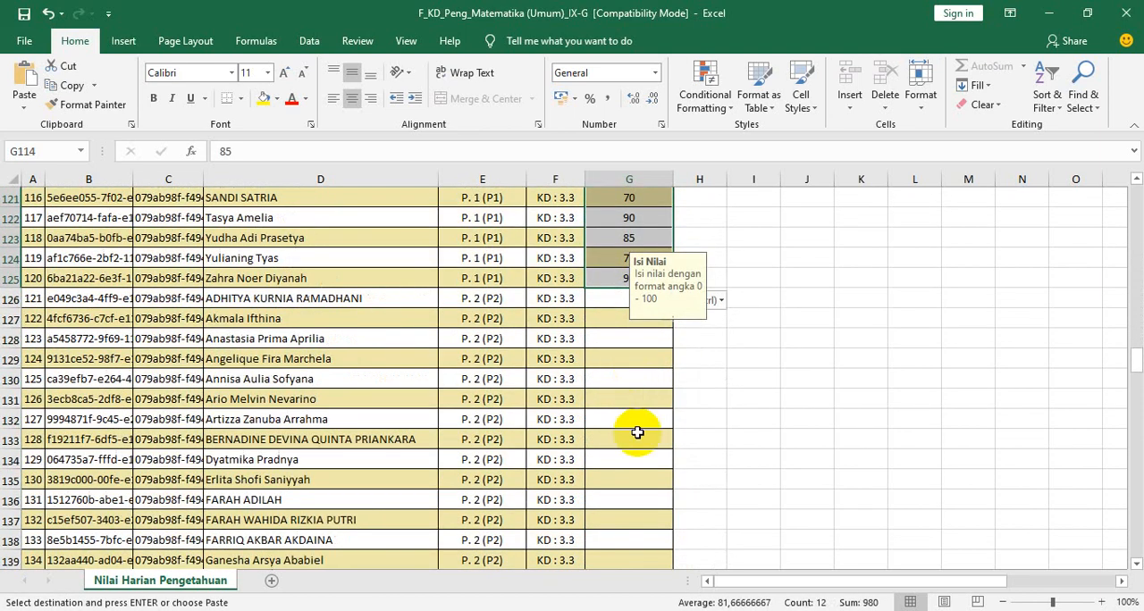
pyautogui.click(601, 296)
pyautogui.hotkey('ctrl', 'v')
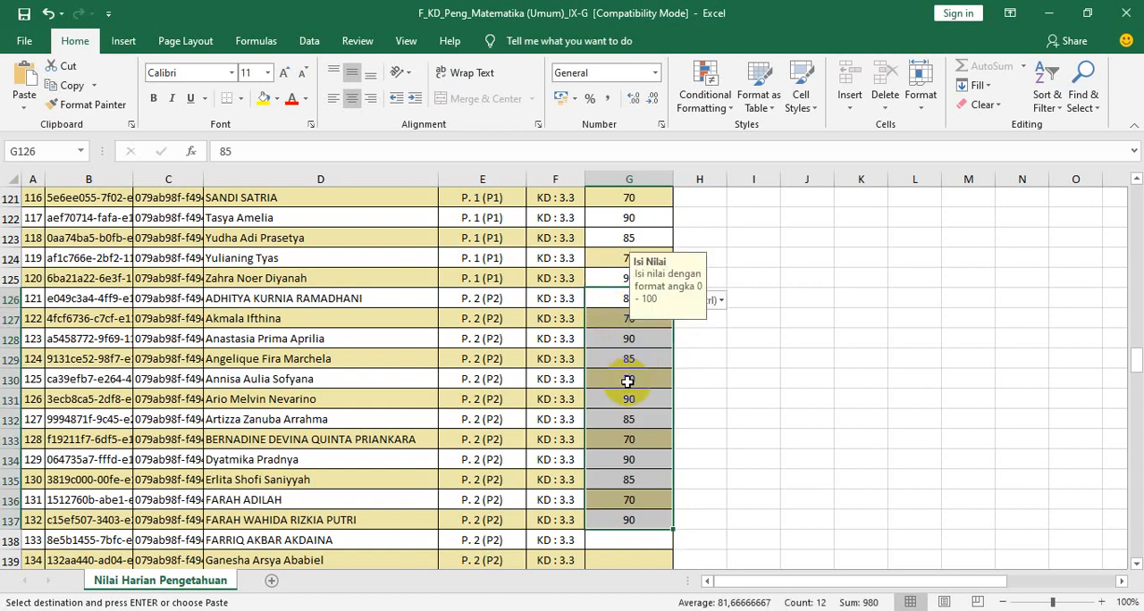
# - Paste the twelve-score block into G138:G149 and G150:G161, completing KD 3.3 P. 2 and starting KD 3.4
pyautogui.scroll(-6, 625, 378)
pyautogui.scroll(2, 616, 259)
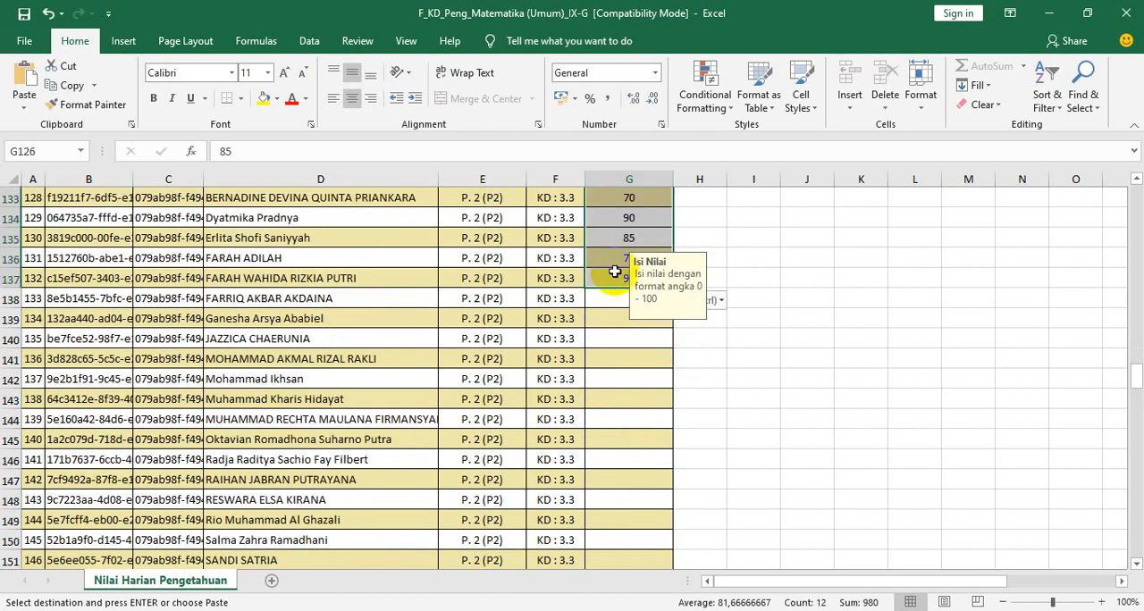
pyautogui.click(618, 305)
pyautogui.hotkey('ctrl', 'v')
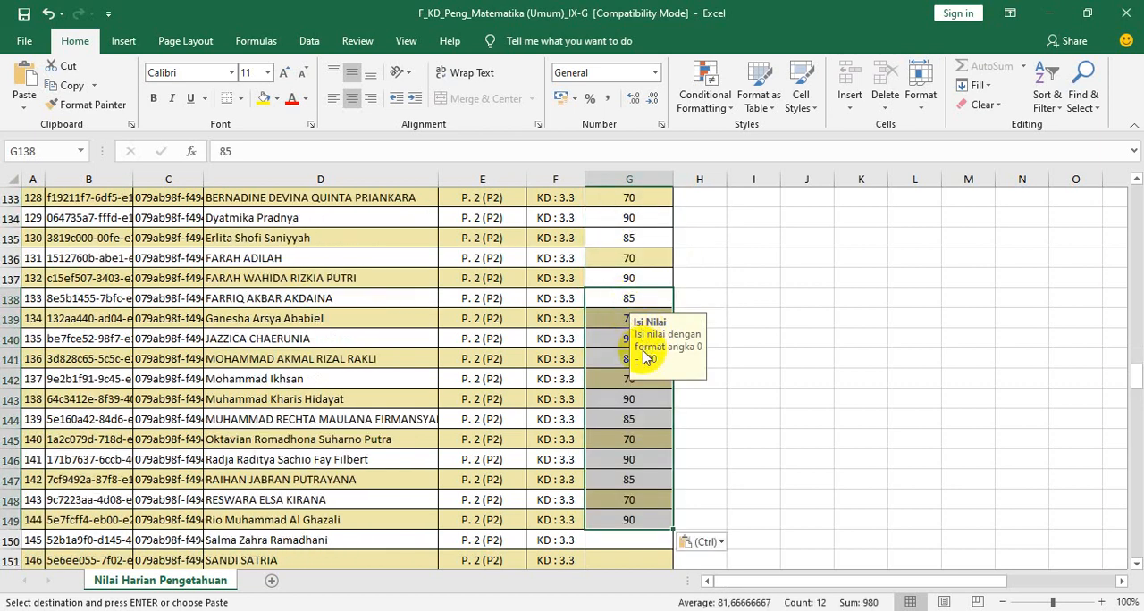
pyautogui.scroll(-3, 638, 357)
pyautogui.click(635, 360)
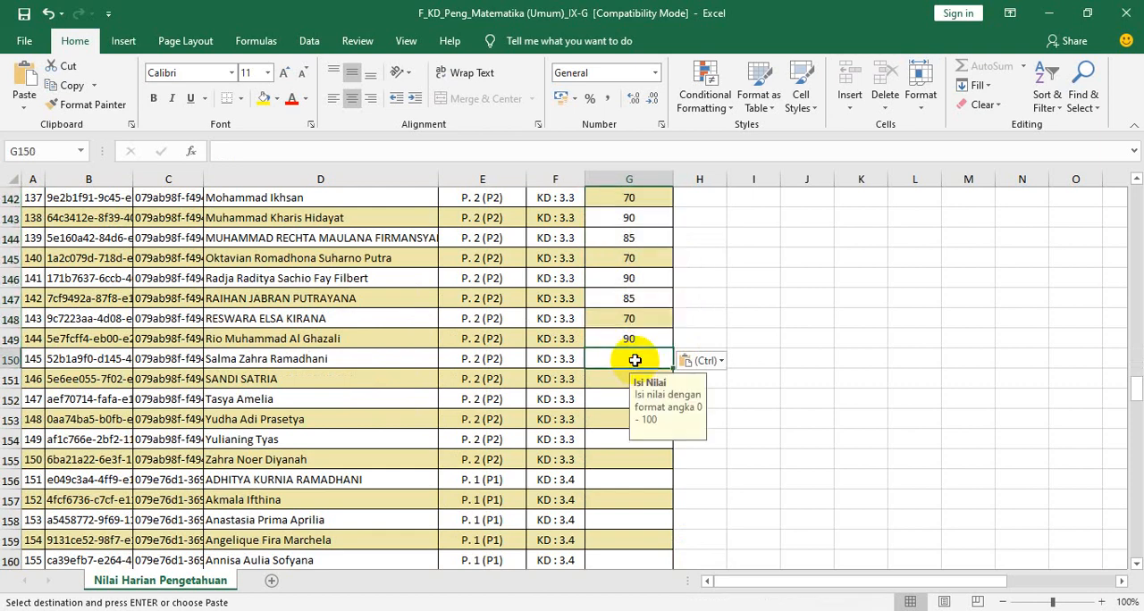
pyautogui.hotkey('ctrl', 'v')
# - Paste the twelve-score block into G162:G173 and G174:G185 to complete the KD 3.4 P. 1 scores
pyautogui.scroll(-8, 630, 358)
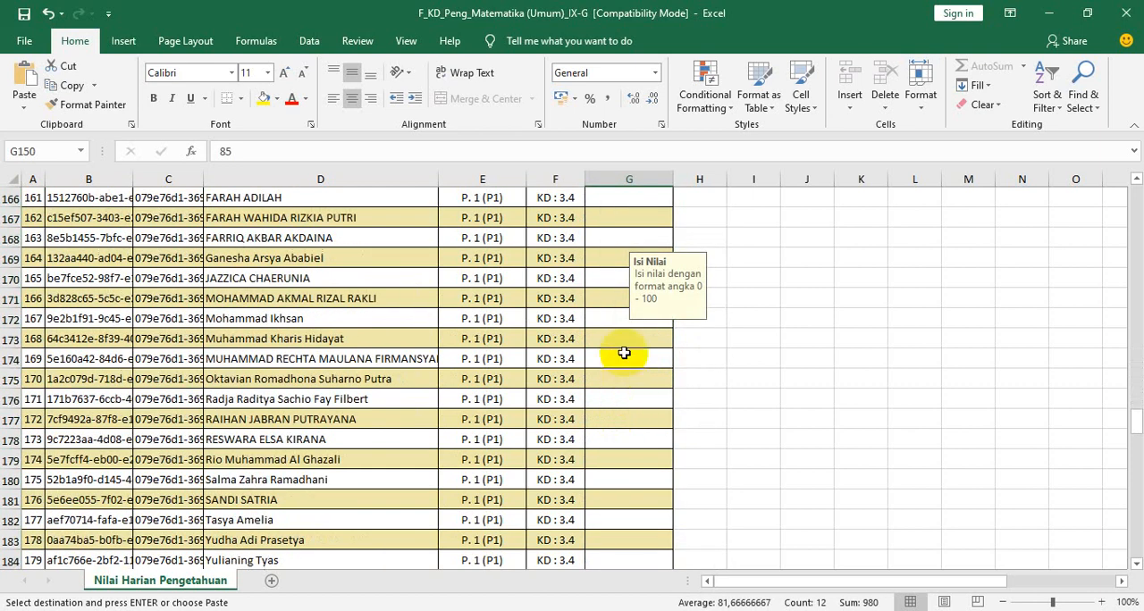
pyautogui.scroll(3, 624, 353)
pyautogui.click(613, 300)
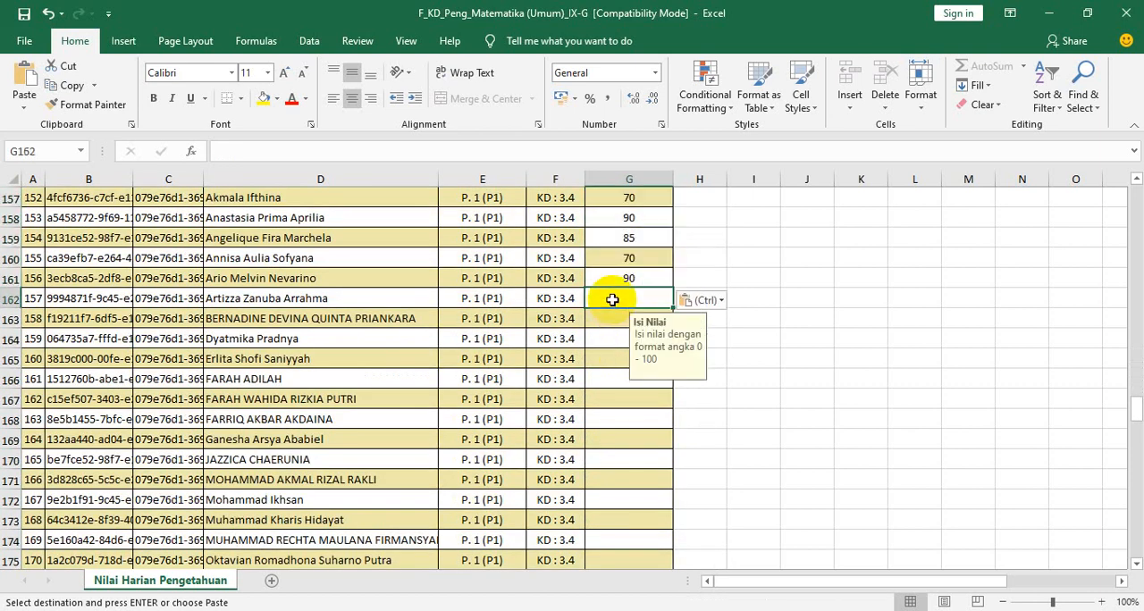
pyautogui.hotkey('ctrl', 'v')
pyautogui.scroll(-4, 621, 435)
pyautogui.click(610, 301)
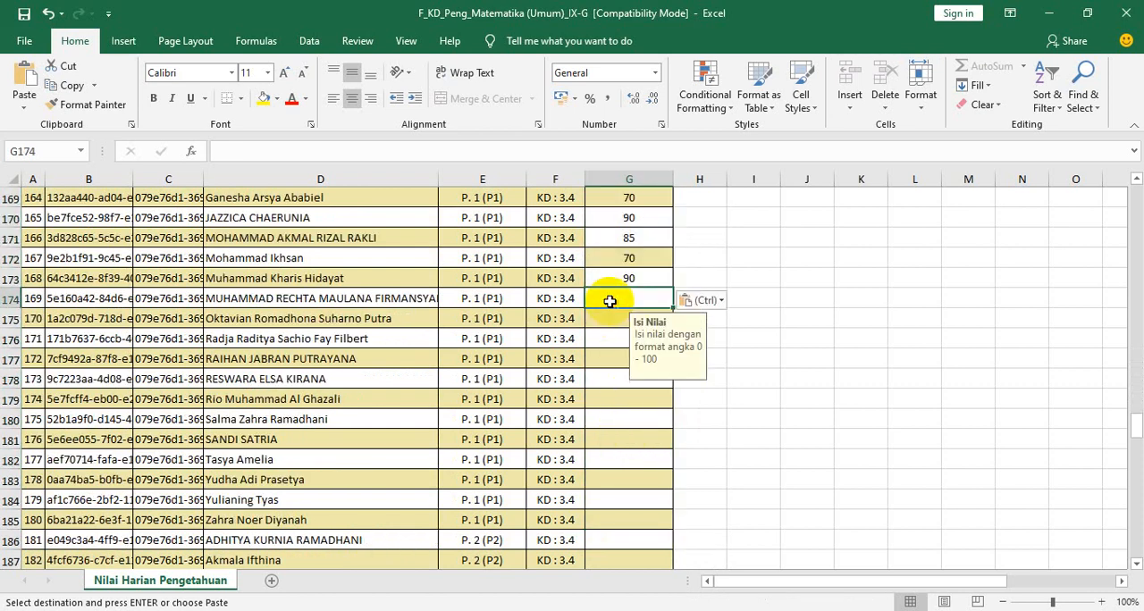
pyautogui.hotkey('ctrl', 'v')
# - Paste the twelve-score block into G186:G197 and G198:G209 of the KD 3.4 P. 2 rows
pyautogui.scroll(-3, 626, 420)
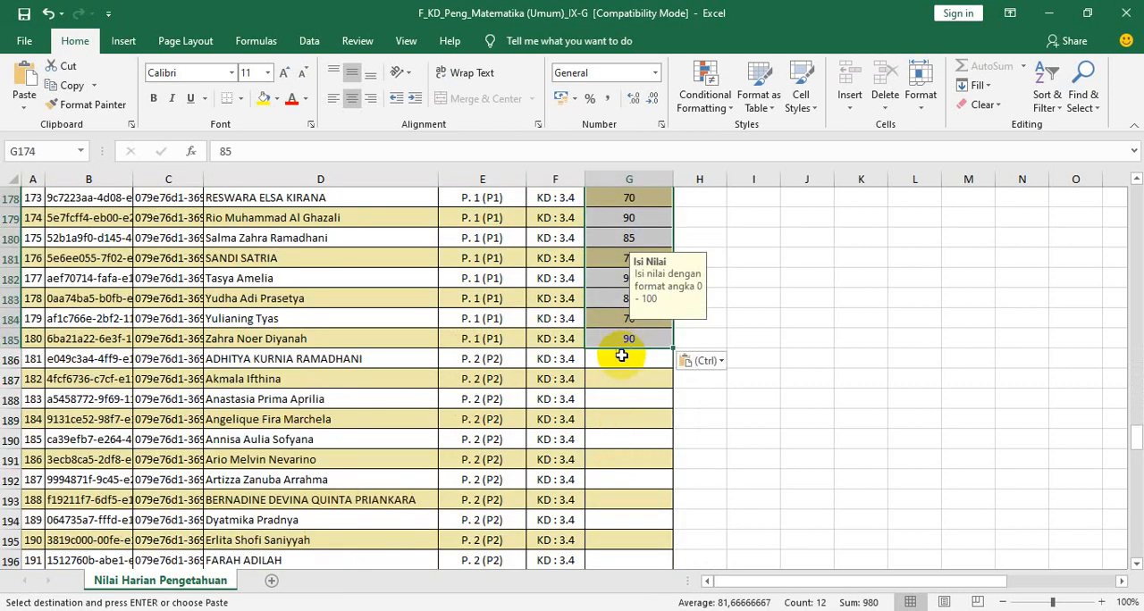
pyautogui.click(621, 356)
pyautogui.hotkey('ctrl', 'v')
pyautogui.scroll(-5, 626, 376)
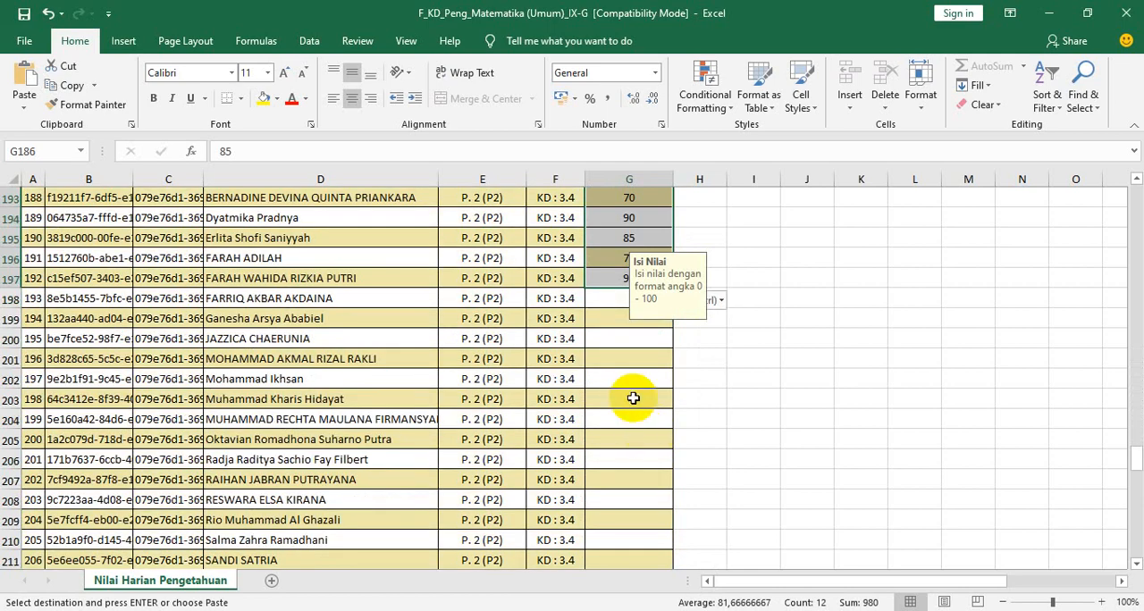
pyautogui.click(604, 301)
pyautogui.hotkey('ctrl', 'v')
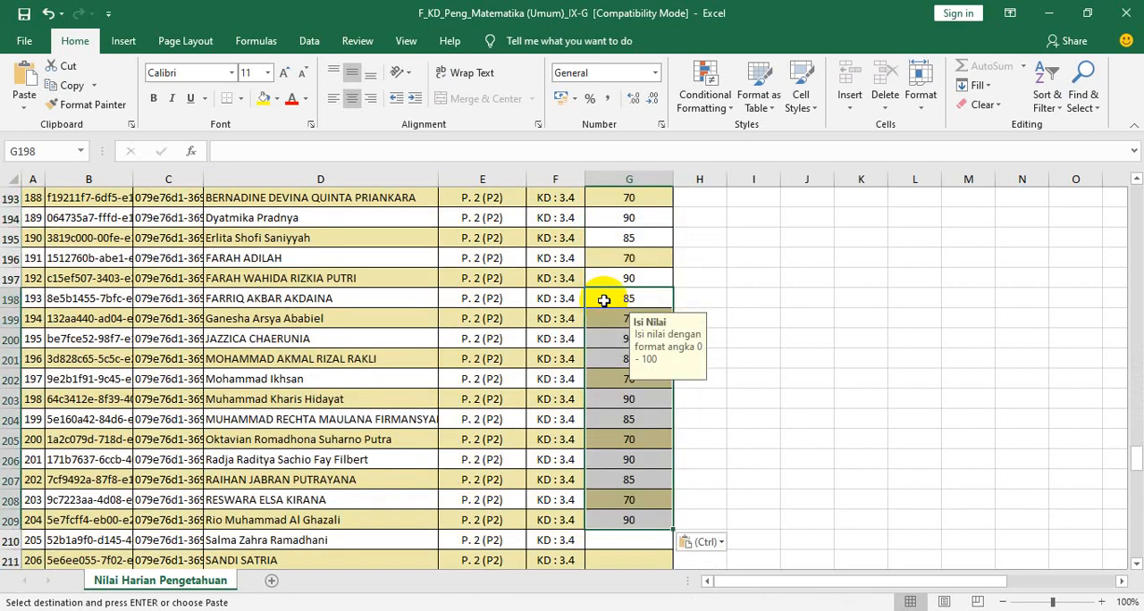
# - Paste the twelve-score block into G210:G221, completing KD 3.4 P. 2 and starting KD 3.5 P. 1
pyautogui.scroll(-4, 658, 460)
pyautogui.scroll(-3, 657, 459)
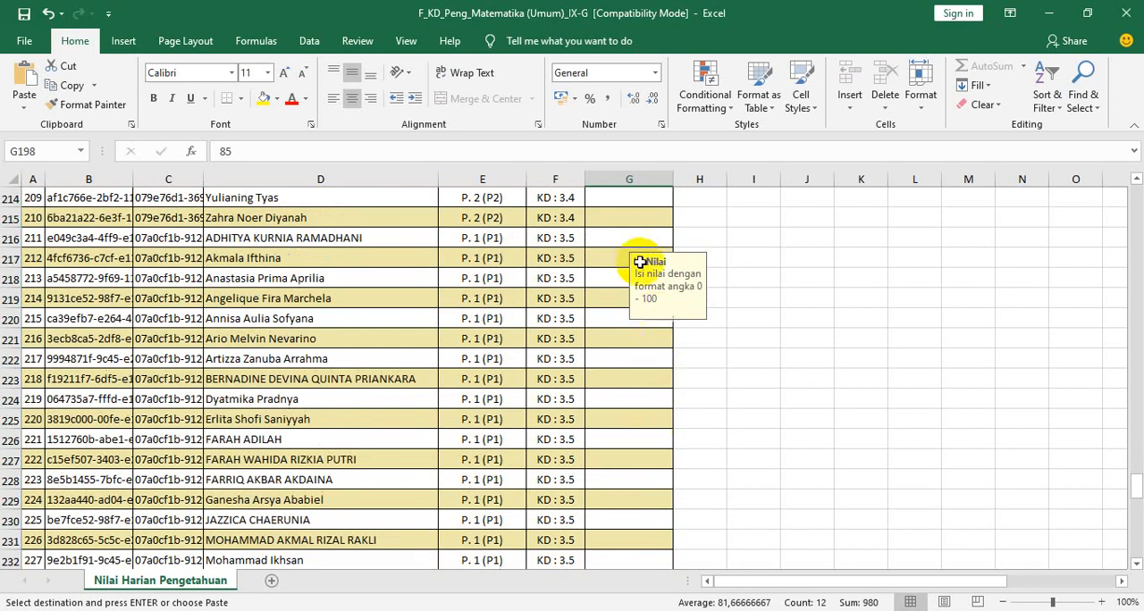
pyautogui.scroll(2, 638, 256)
pyautogui.click(619, 238)
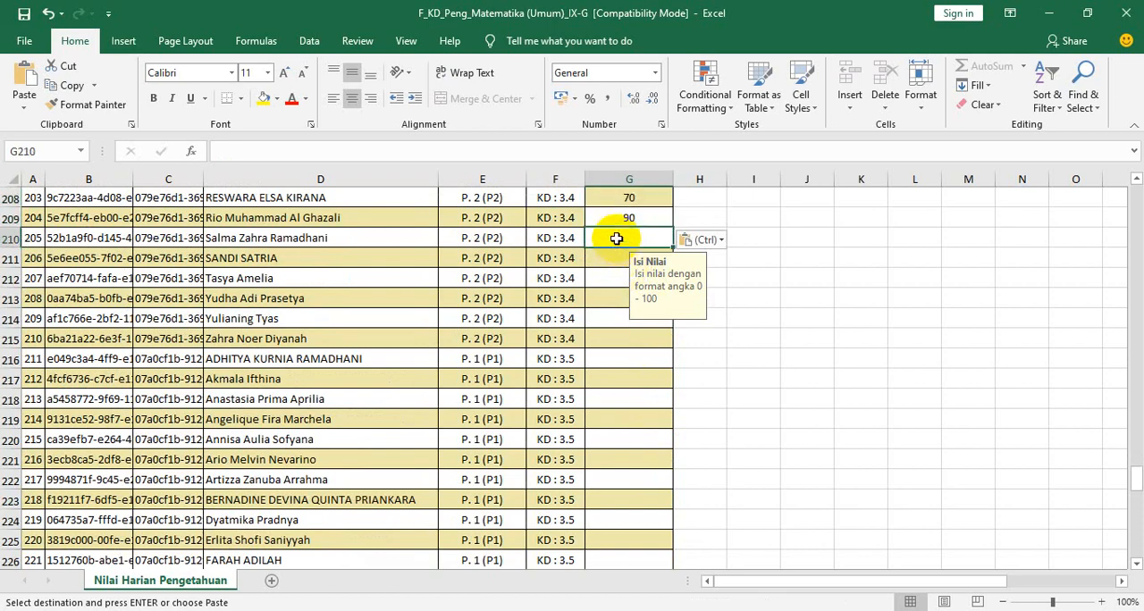
pyautogui.hotkey('ctrl', 'v')
# - Copy the 21 scores in G167:G187 and paste them into G222:G242 of the KD 3.5 P. 1 rows
pyautogui.scroll(-4, 645, 404)
pyautogui.scroll(18, 639, 259)
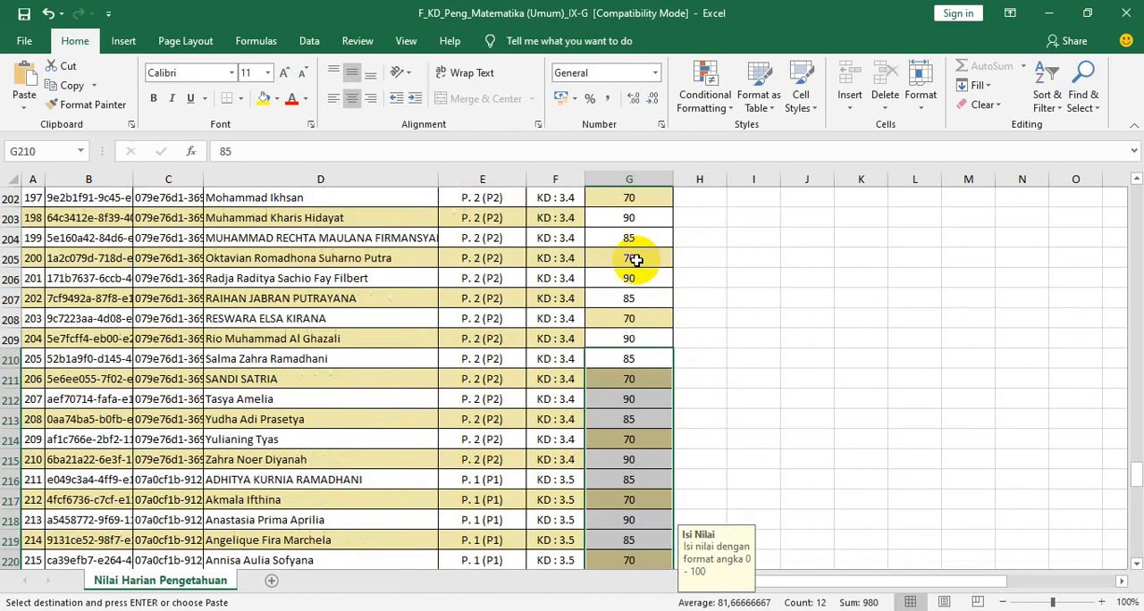
pyautogui.moveTo(629, 215); pyautogui.dragTo(628, 555)
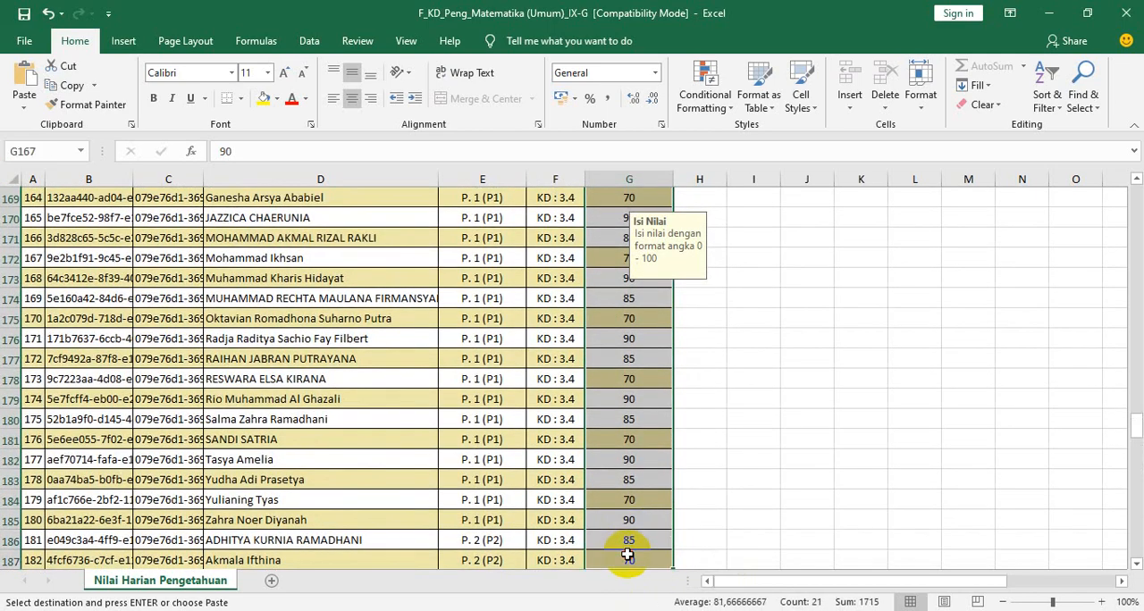
pyautogui.scroll(-4, 568, 469)
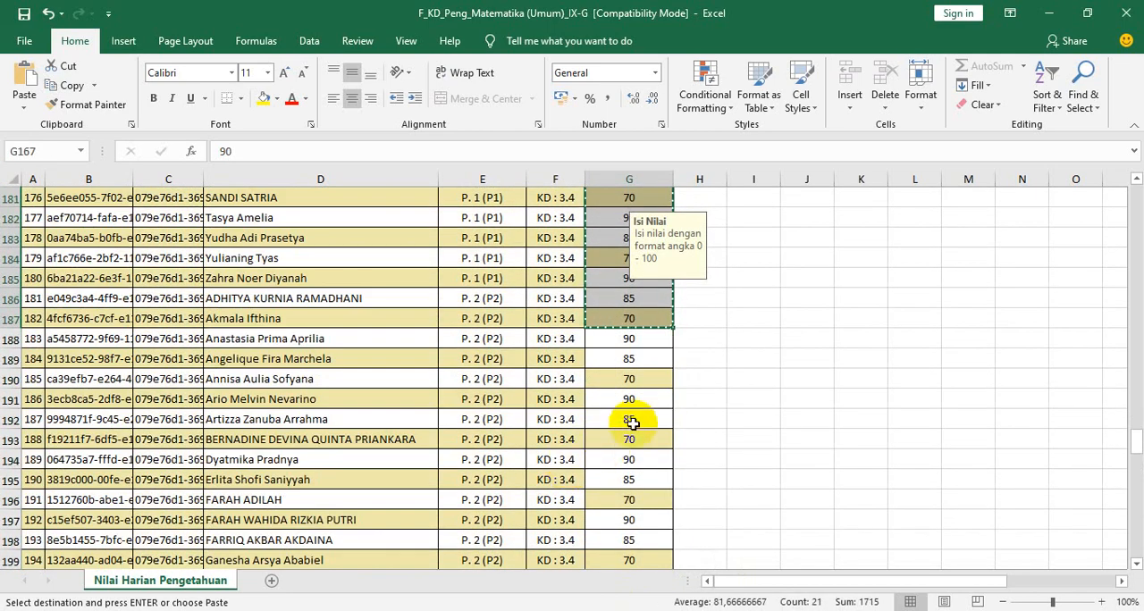
pyautogui.scroll(-6, 633, 416)
pyautogui.scroll(-9, 632, 433)
pyautogui.scroll(3, 623, 344)
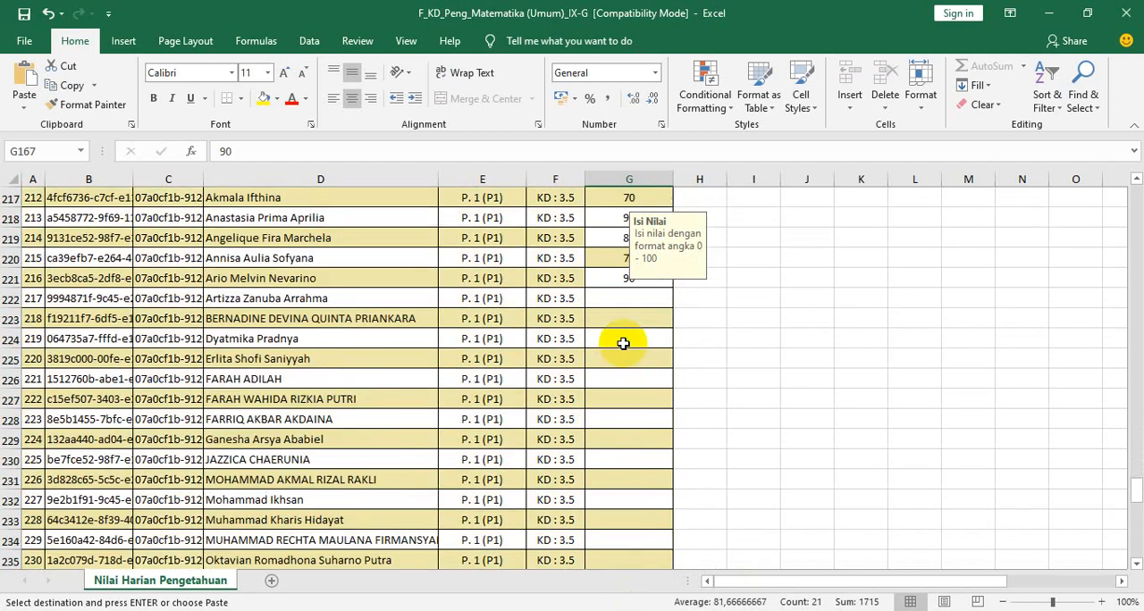
pyautogui.click(624, 296)
pyautogui.hotkey('ctrl', 'v')
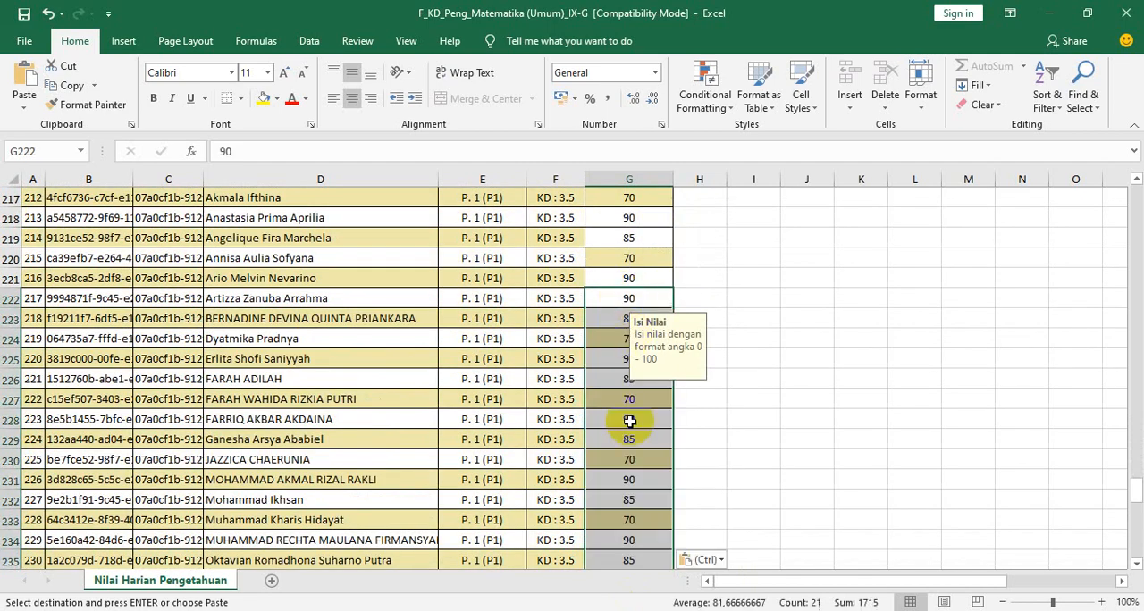
# - Paste the 21-score block again into G243:G263, completing KD 3.5 P. 1 and continuing into P. 2
pyautogui.scroll(-10, 626, 407)
pyautogui.scroll(3, 625, 407)
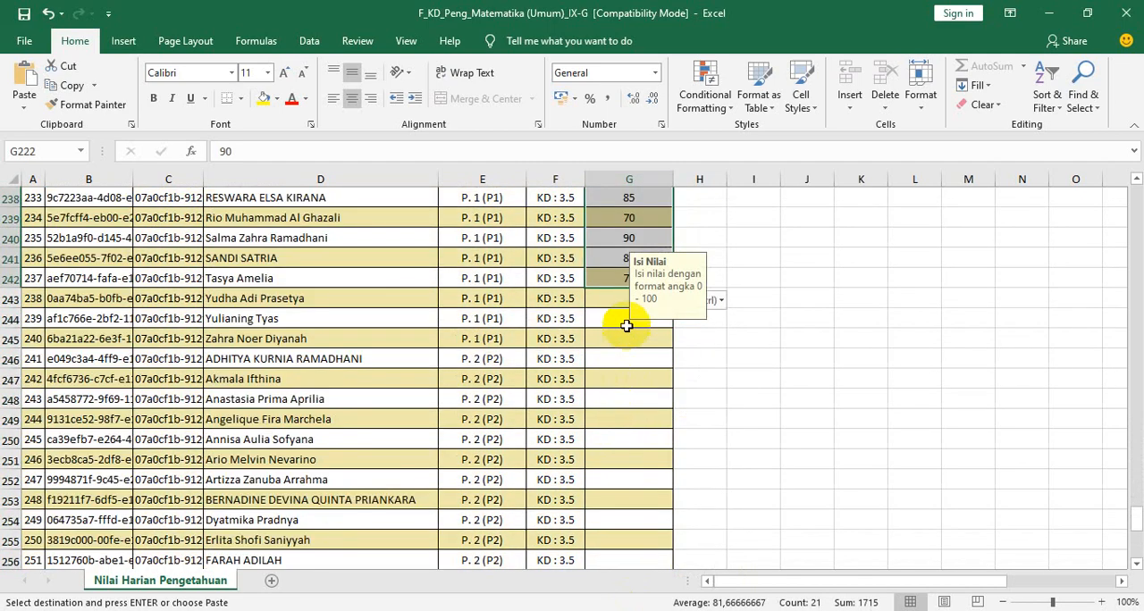
pyautogui.click(600, 302)
pyautogui.hotkey('ctrl', 'v')
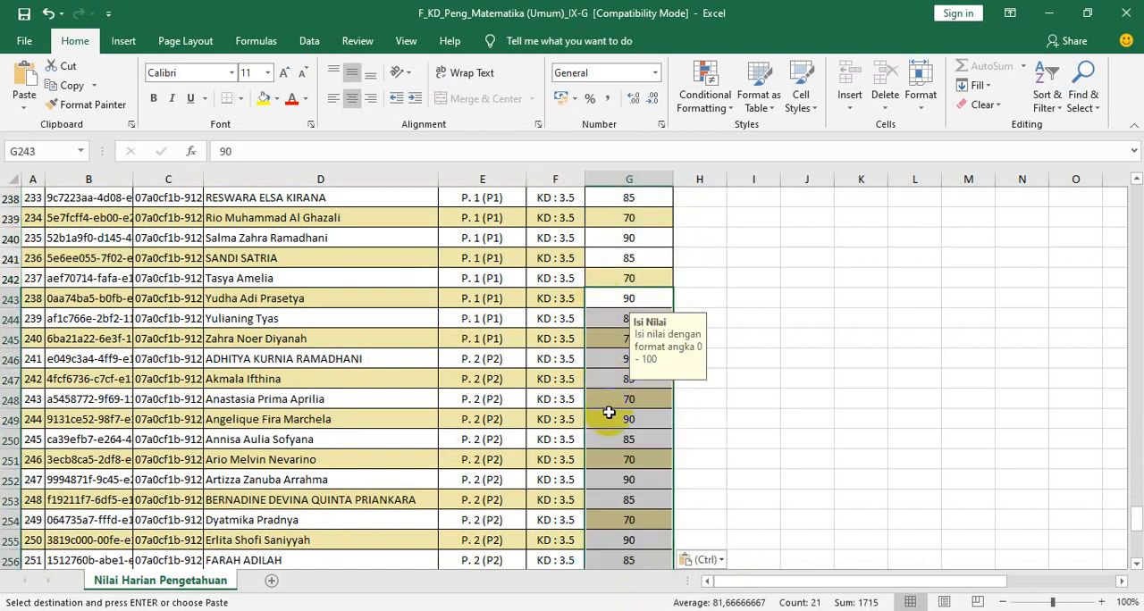
# - Try to paste the 21-score block from G264 downward
pyautogui.scroll(-7, 617, 304)
pyautogui.click(615, 301)
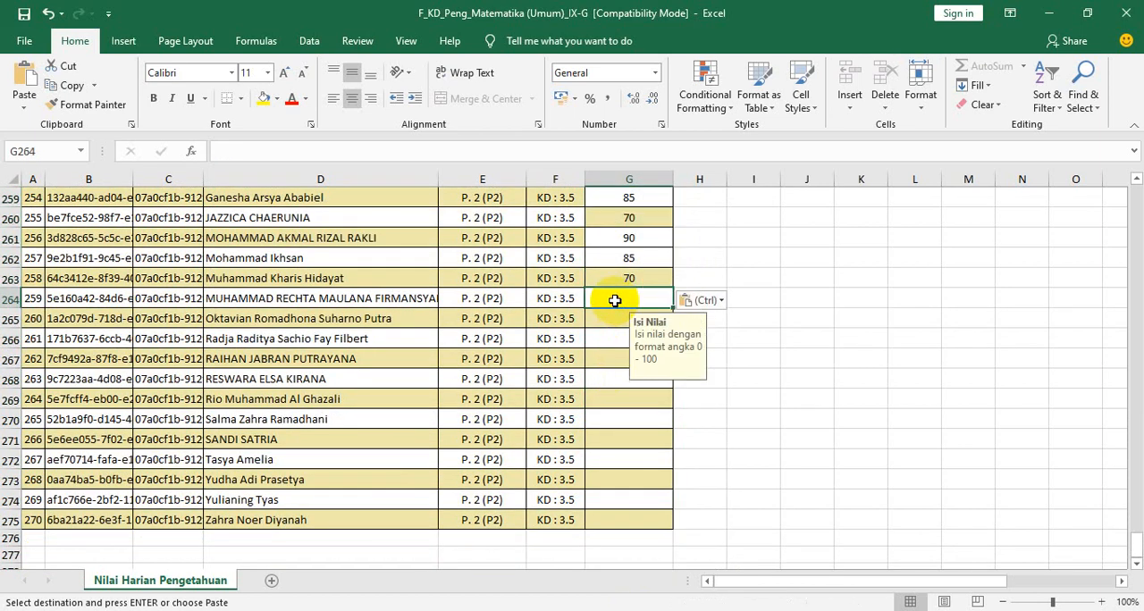
pyautogui.hotkey('ctrl', 'v')
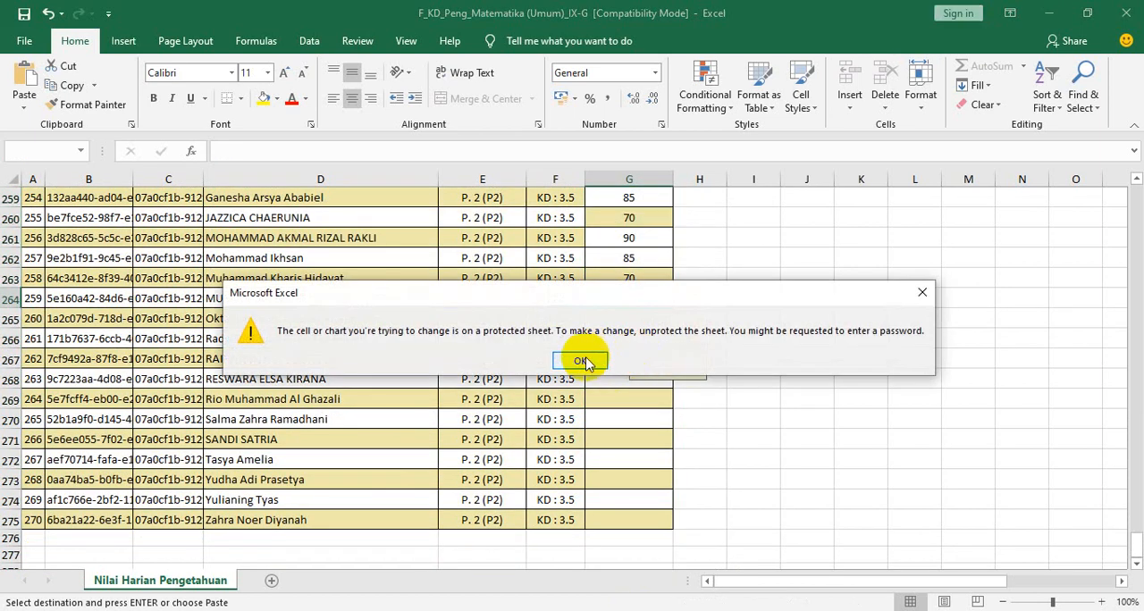
pyautogui.click(582, 357)
# - Copy the nine scores in G255:G263 and paste them into G264:G272 of the KD 3.5 P. 2 rows
pyautogui.scroll(3, 623, 334)
pyautogui.moveTo(631, 299); pyautogui.dragTo(628, 461)
pyautogui.hotkey('ctrl', 'c')
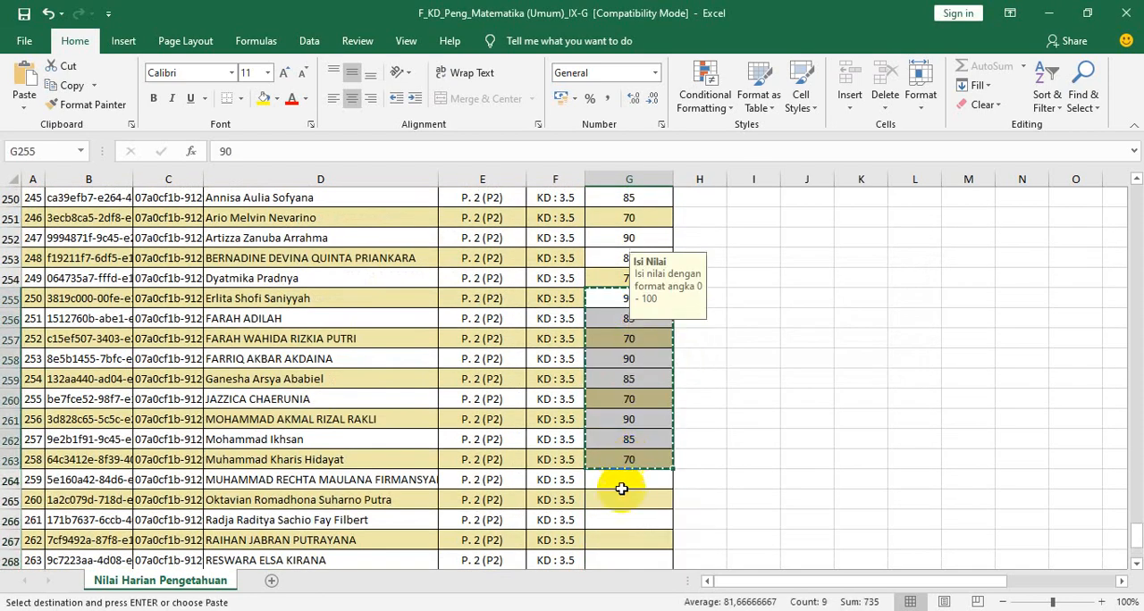
pyautogui.scroll(-2, 624, 372)
pyautogui.click(624, 356)
pyautogui.hotkey('ctrl', 'v')
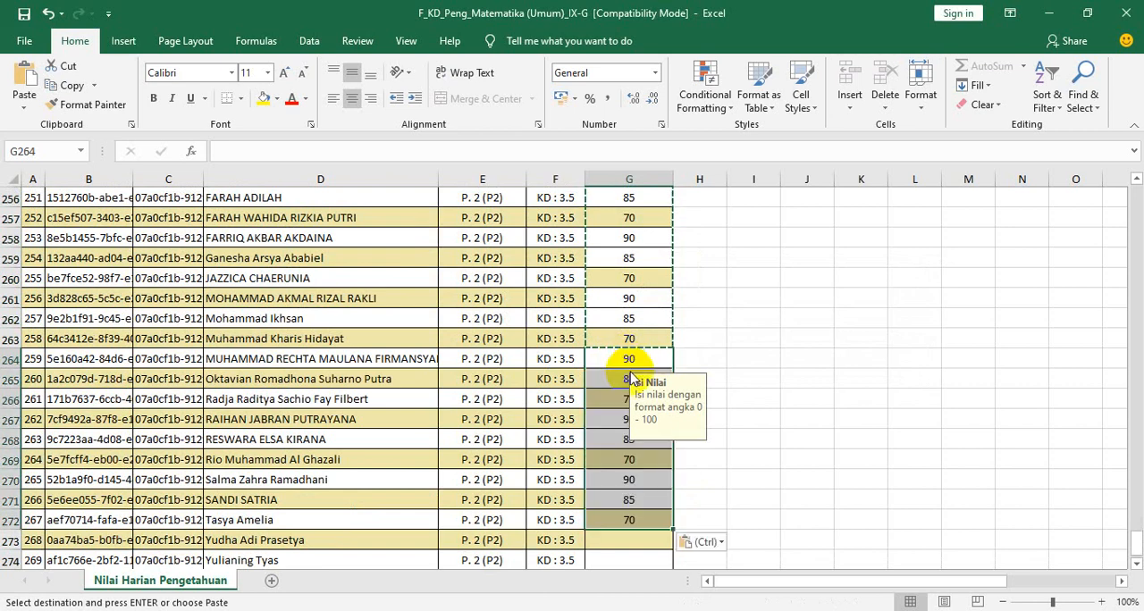
# - Copy the three scores in G270:G272 into G273:G275 to fill the last rows of the Nilai column
pyautogui.scroll(-4, 635, 429)
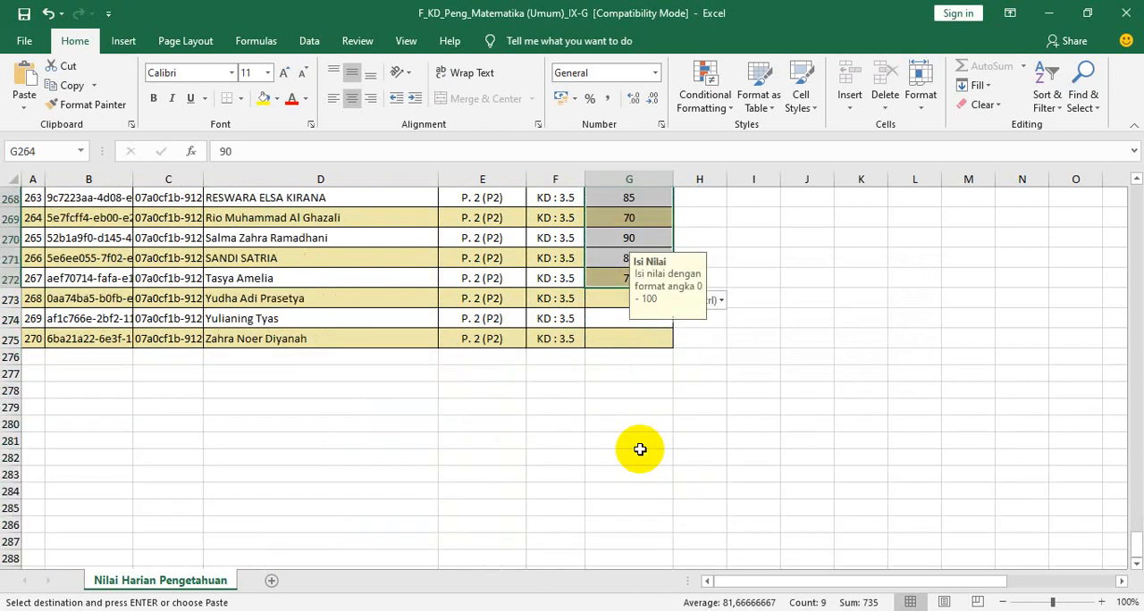
pyautogui.click(627, 243)
pyautogui.moveTo(627, 242); pyautogui.dragTo(627, 284)
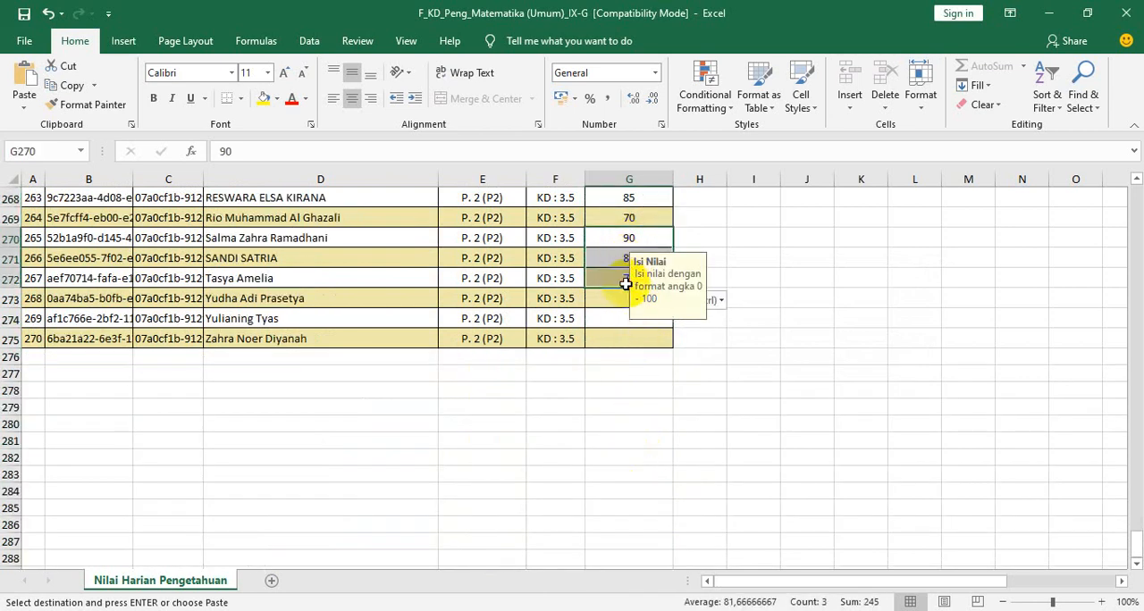
pyautogui.hotkey('ctrl', 'c')
pyautogui.click(626, 299)
pyautogui.hotkey('ctrl', 'v')
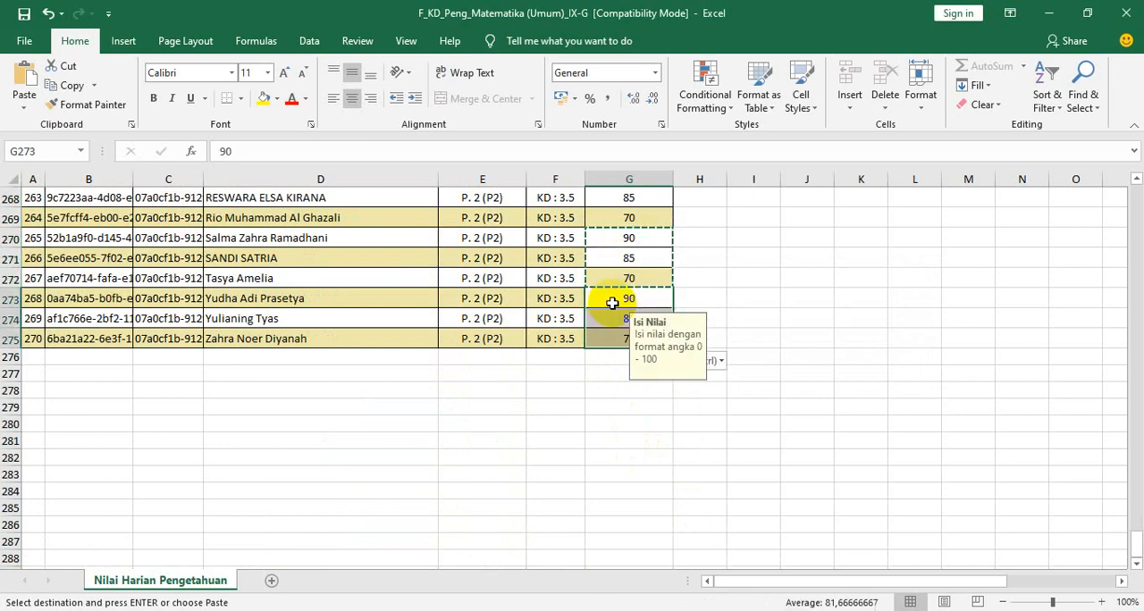
pyautogui.scroll(6, 439, 289)
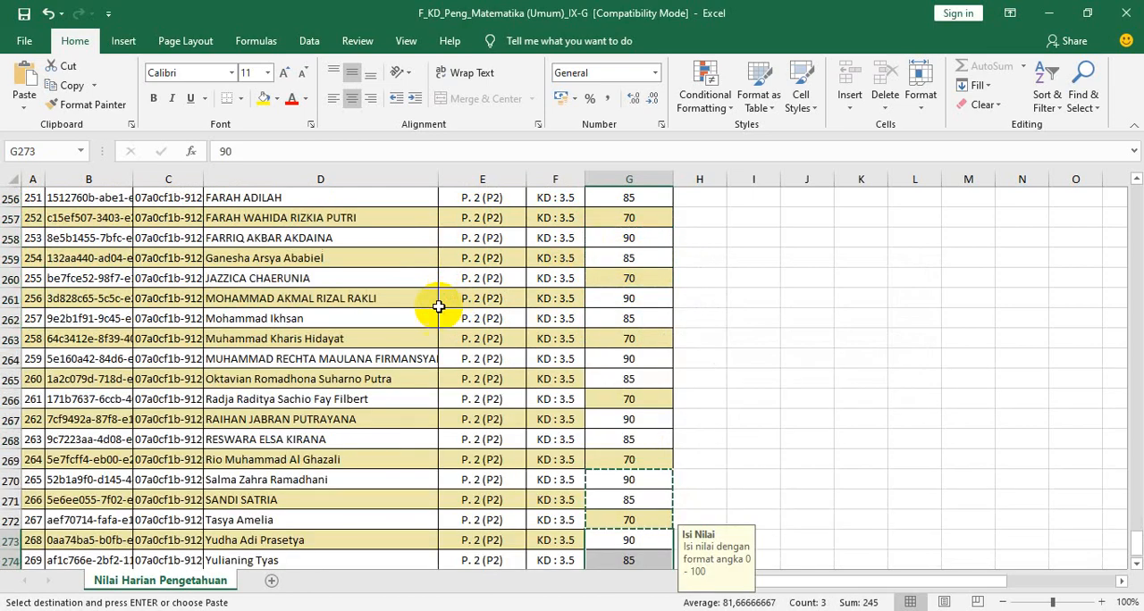
# - Save the score workbook, switch to e-Rapor SMP in Chrome and open the Import Nilai Pengetahuan page
pyautogui.click(23, 14)
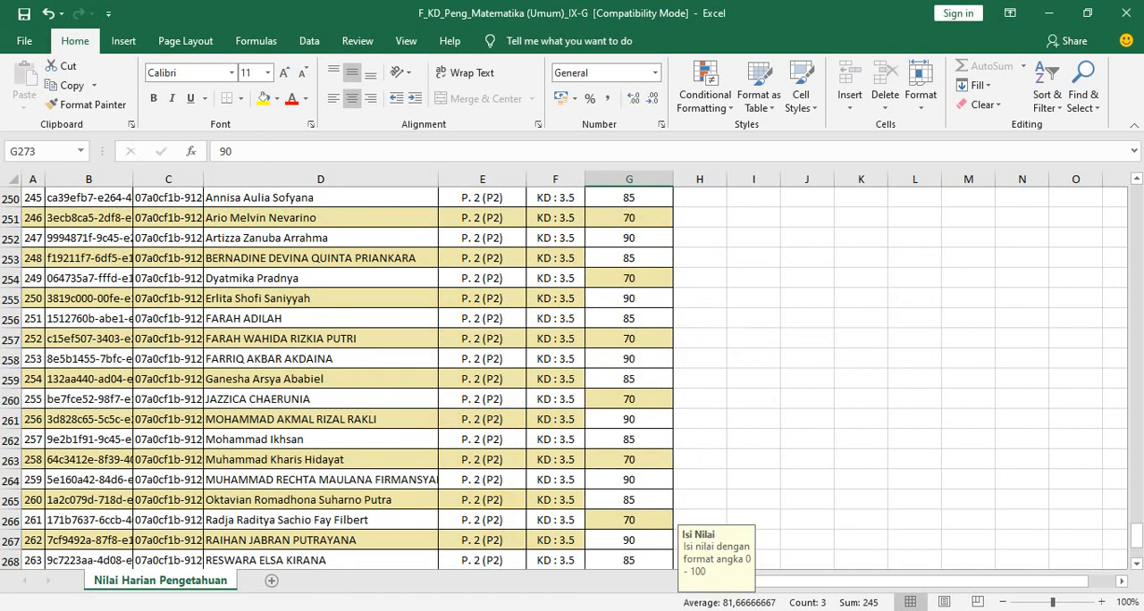
pyautogui.click(376, 610)
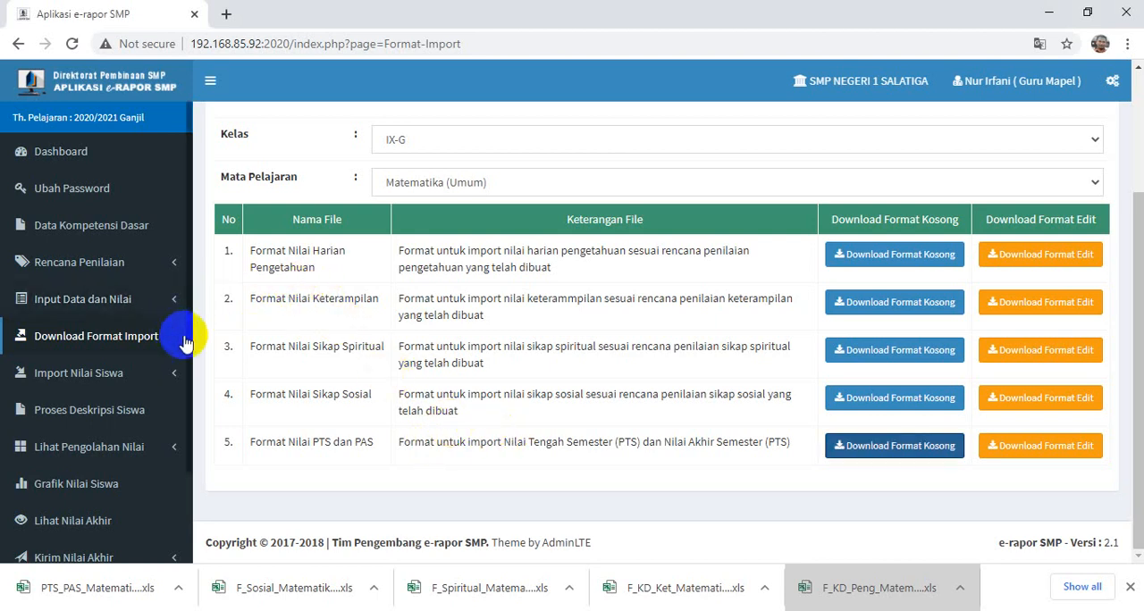
pyautogui.click(91, 375)
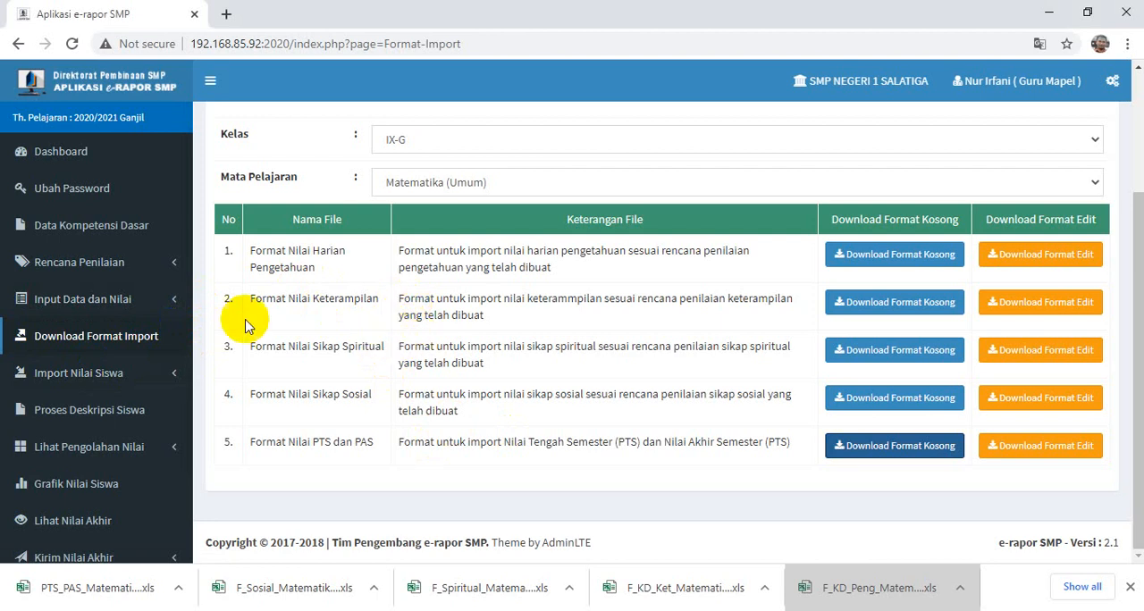
pyautogui.click(59, 379)
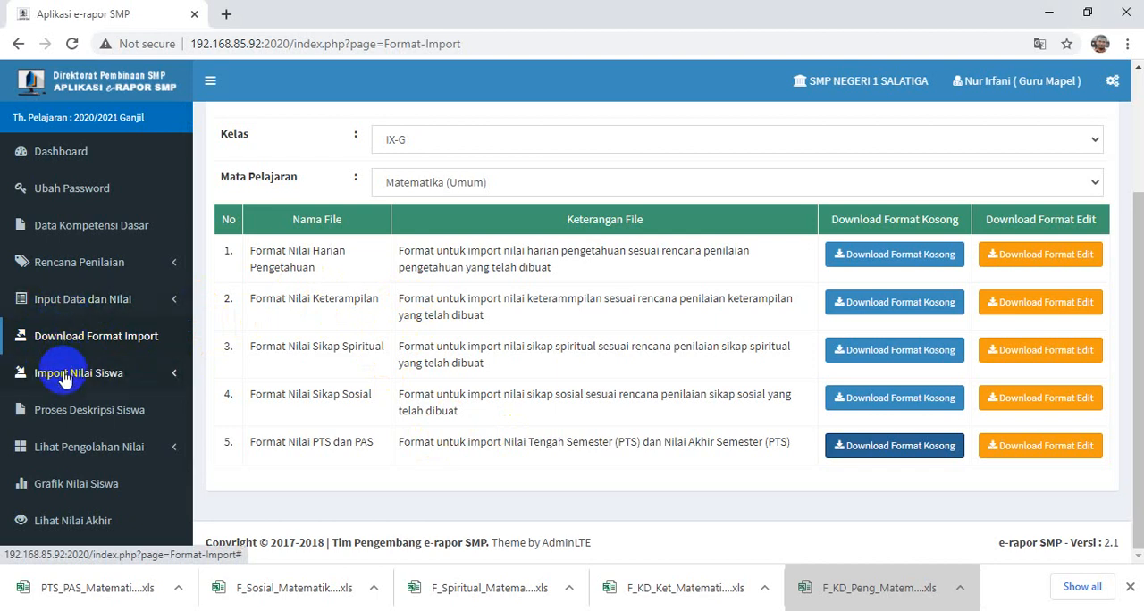
pyautogui.click(65, 379)
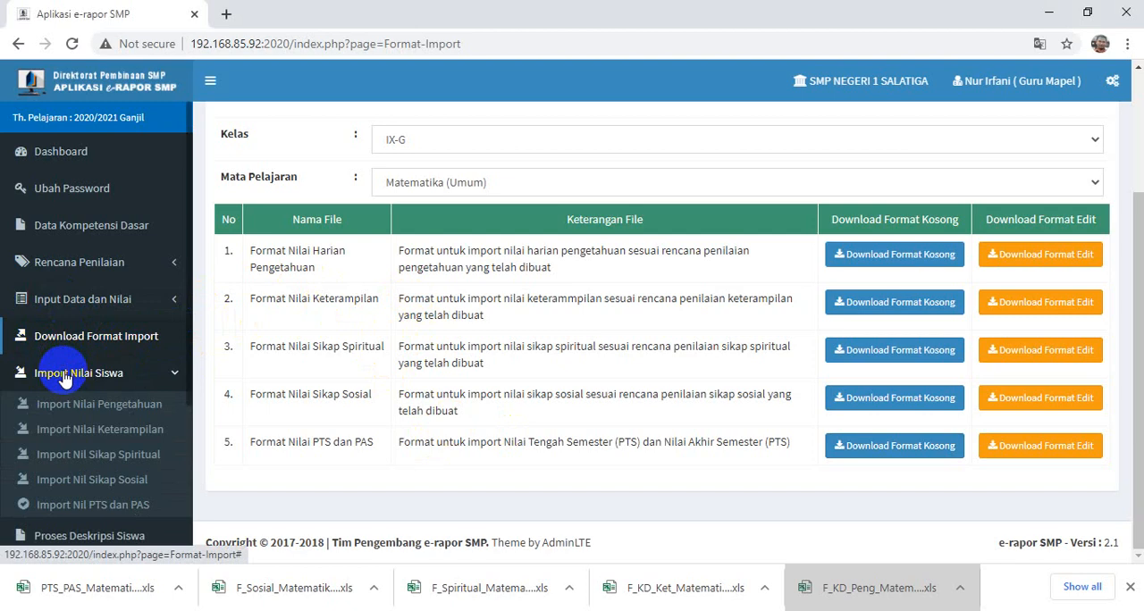
pyautogui.click(101, 409)
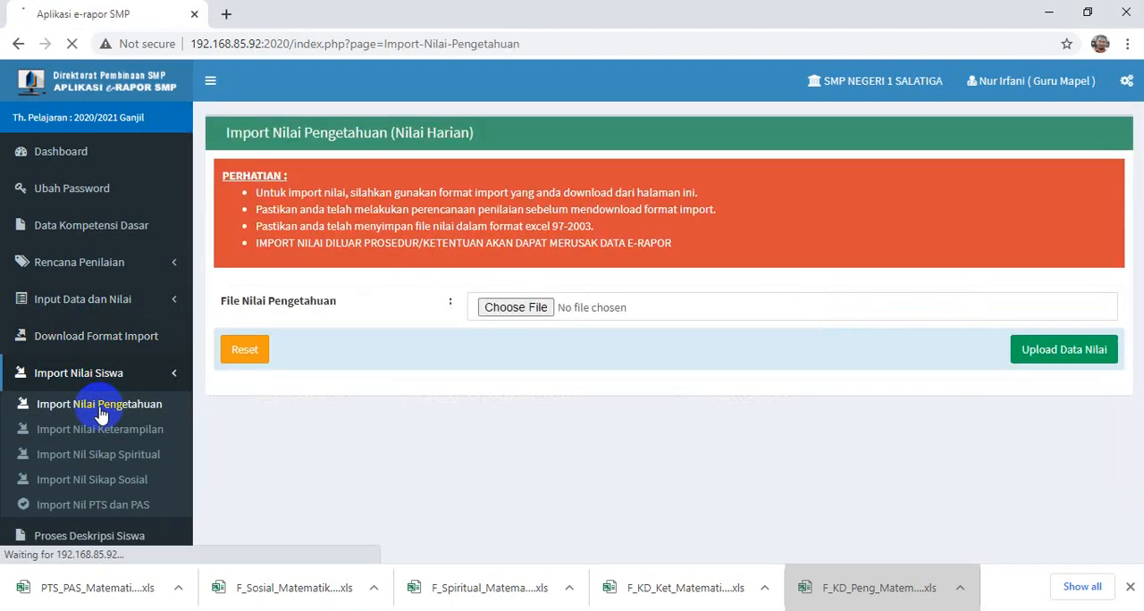
# - Upload F_KD_Peng_Matematika (Umum)_IX-G.xls from the Downloads folder as the knowledge score file
pyautogui.click(512, 309)
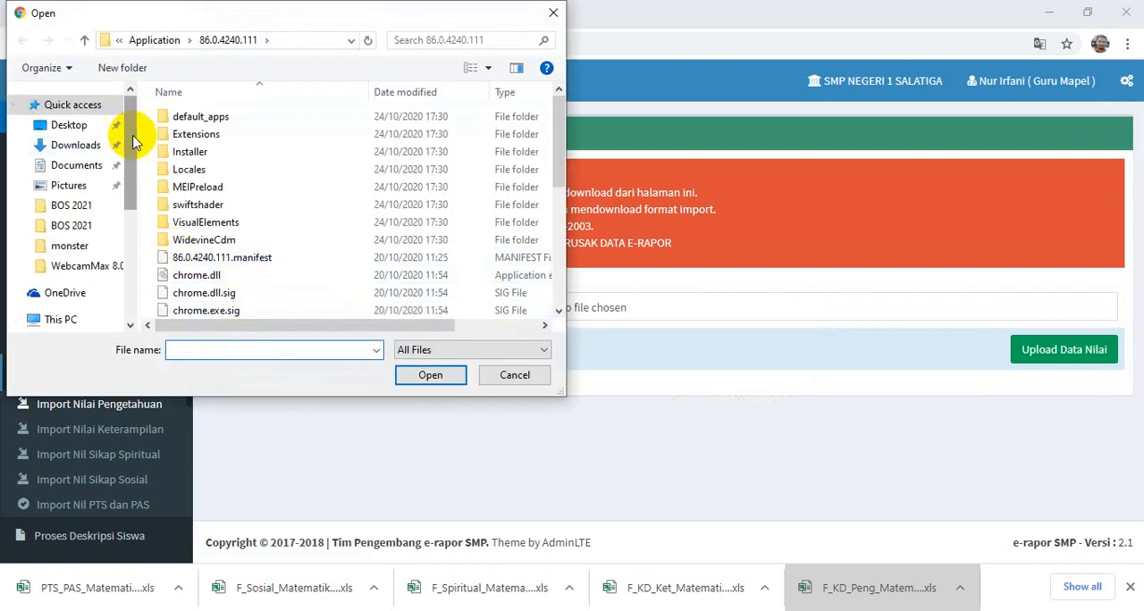
pyautogui.click(89, 146)
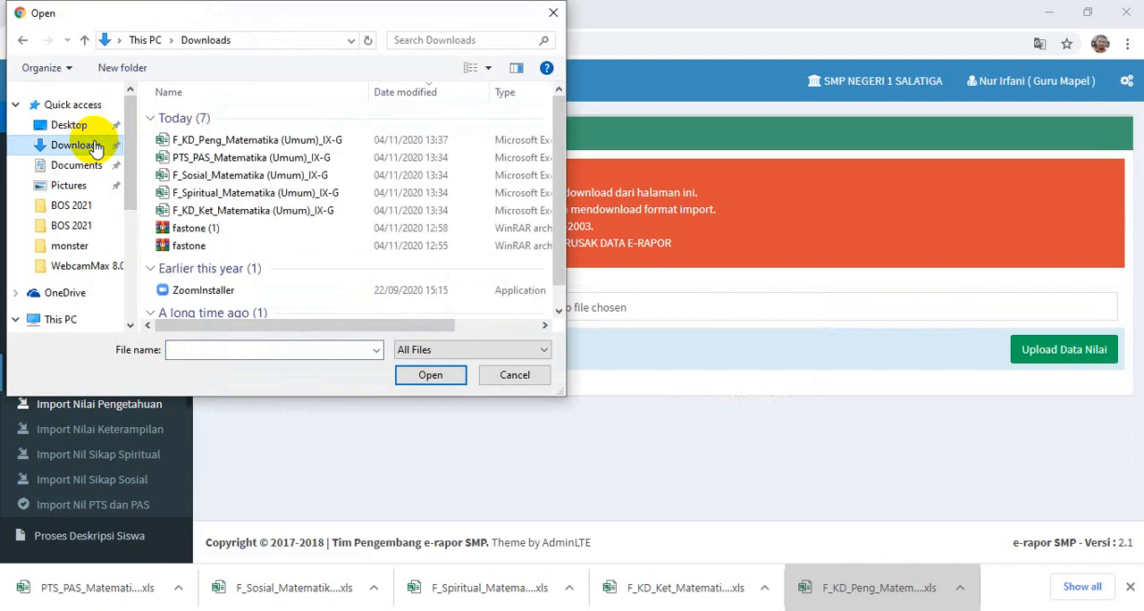
pyautogui.click(224, 143)
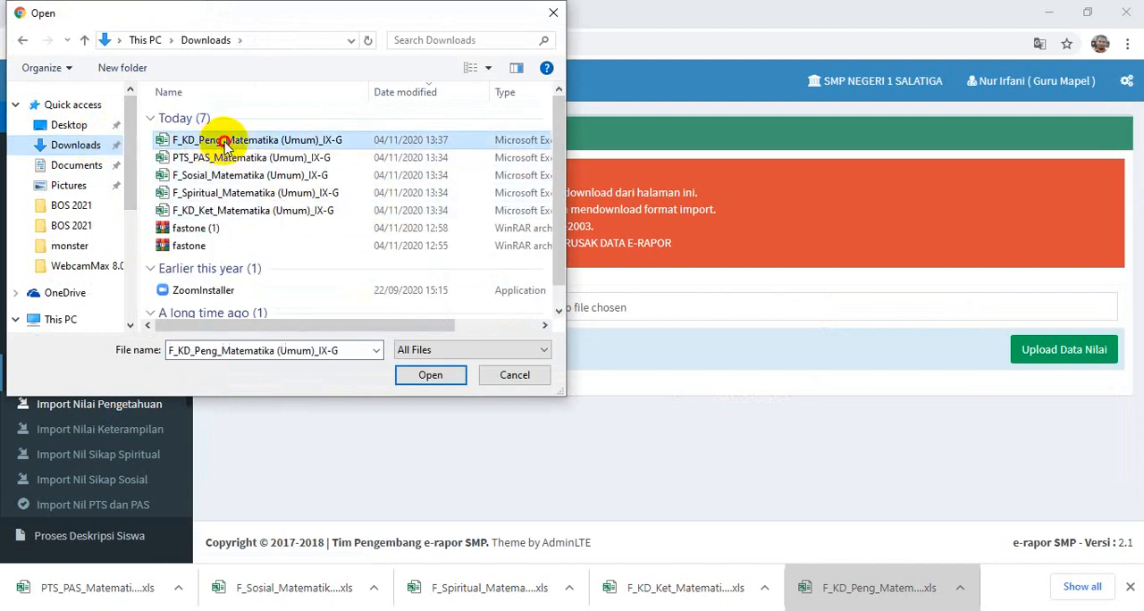
pyautogui.click(431, 375)
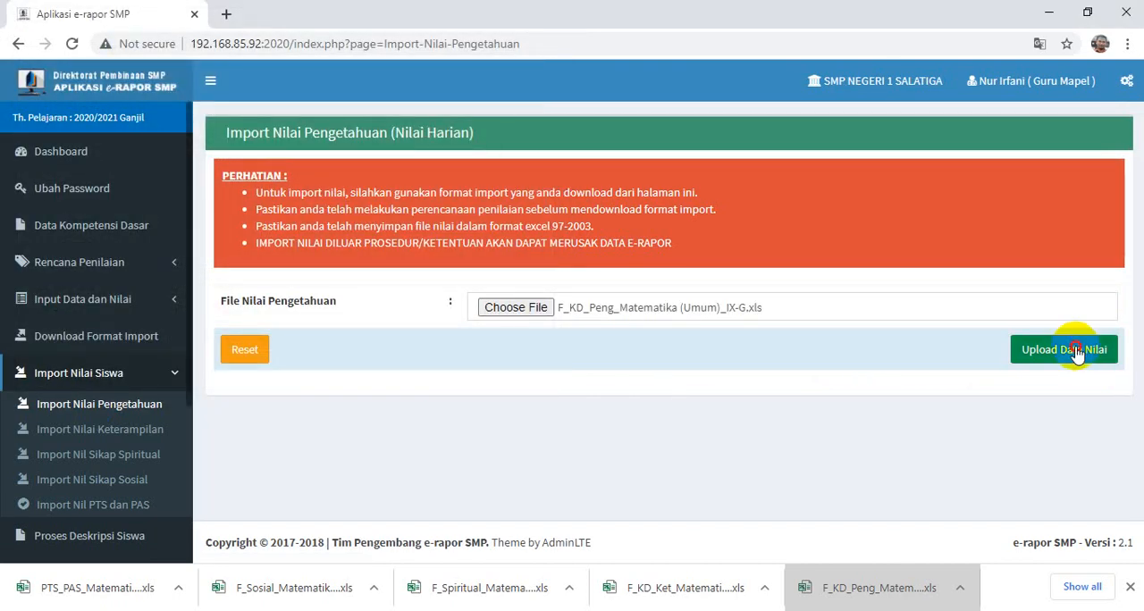
pyautogui.click(1077, 352)
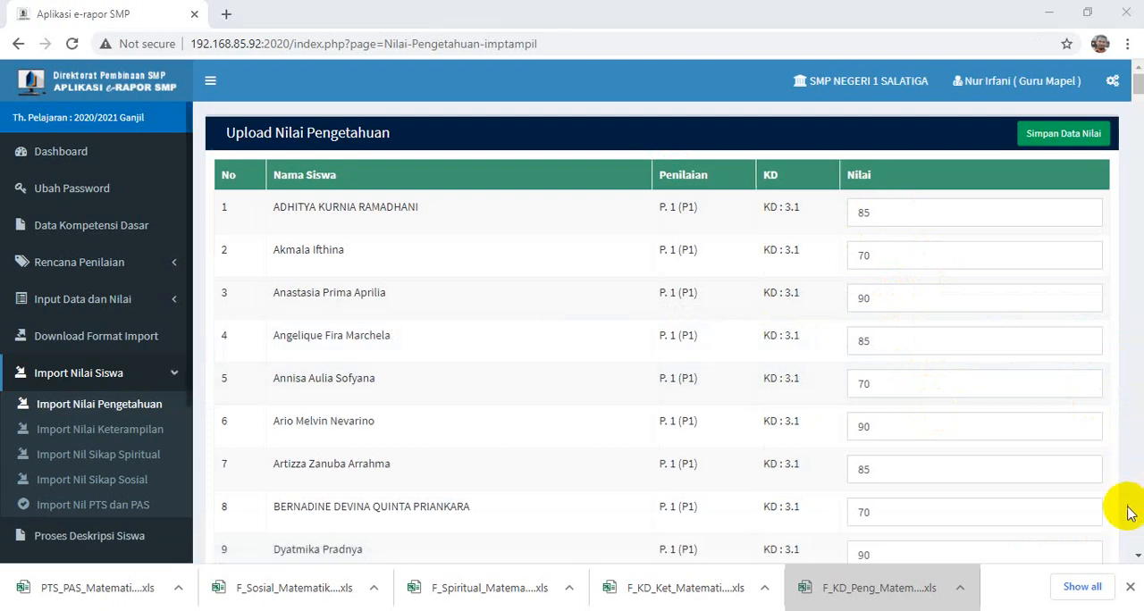
# - Review the uploaded knowledge scores down to the last row and save them to e-Rapor
pyautogui.click(1135, 516)
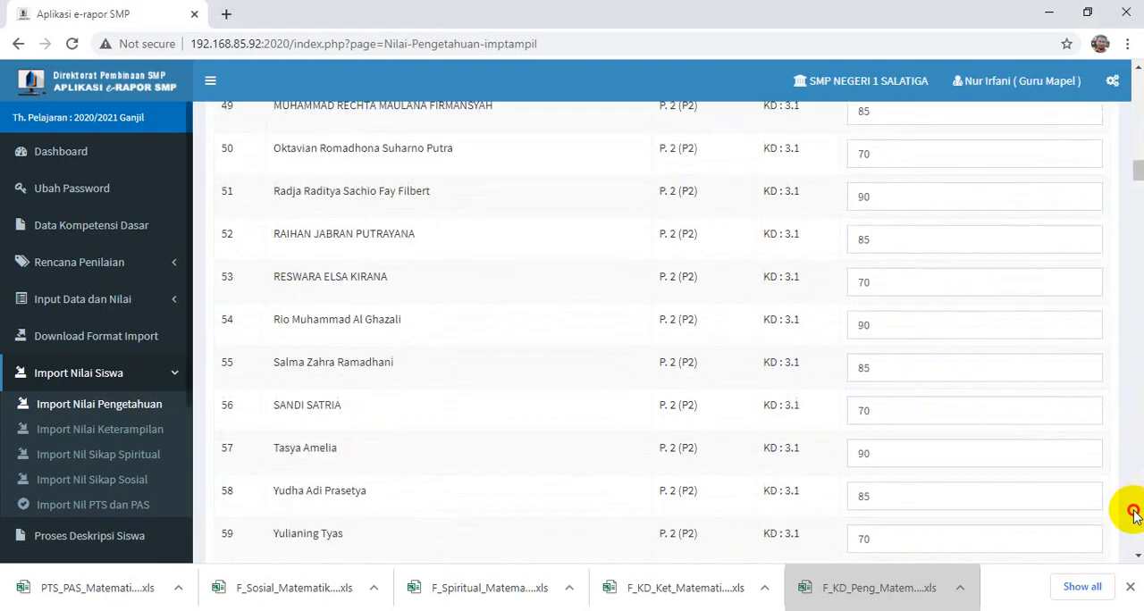
pyautogui.moveTo(1135, 516); pyautogui.dragTo(1135, 515)
pyautogui.scroll(-20, 1042, 376)
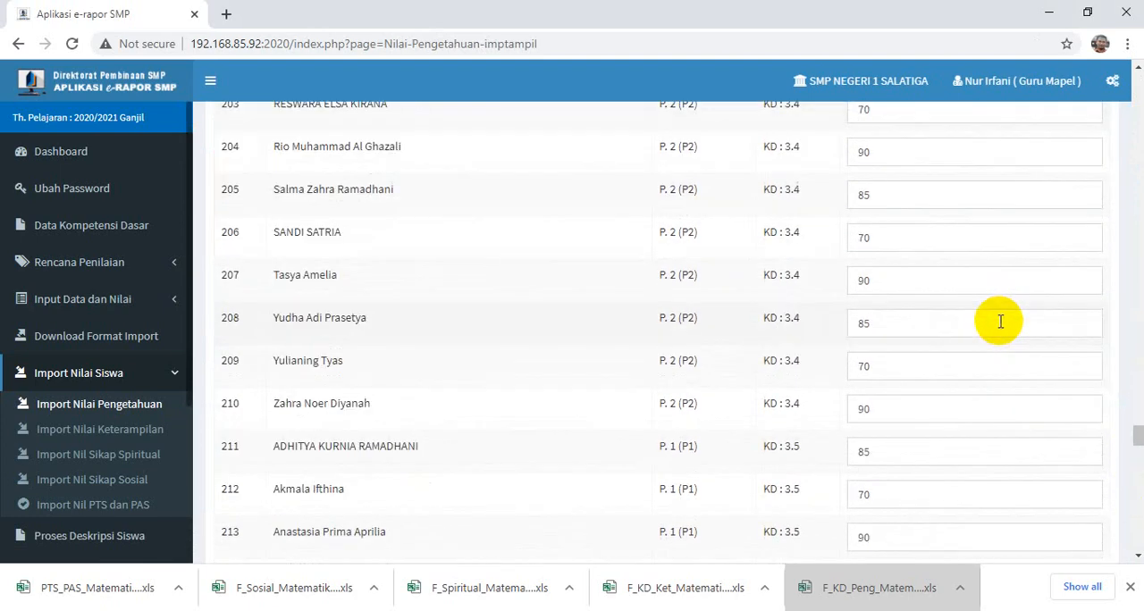
pyautogui.scroll(-20, 1000, 332)
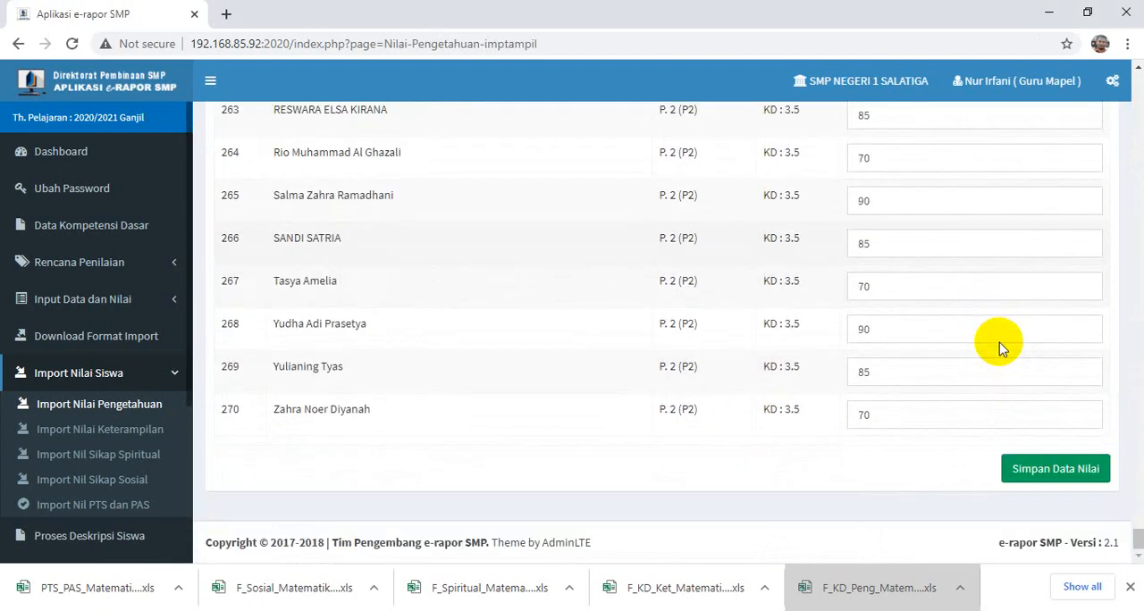
pyautogui.click(1058, 470)
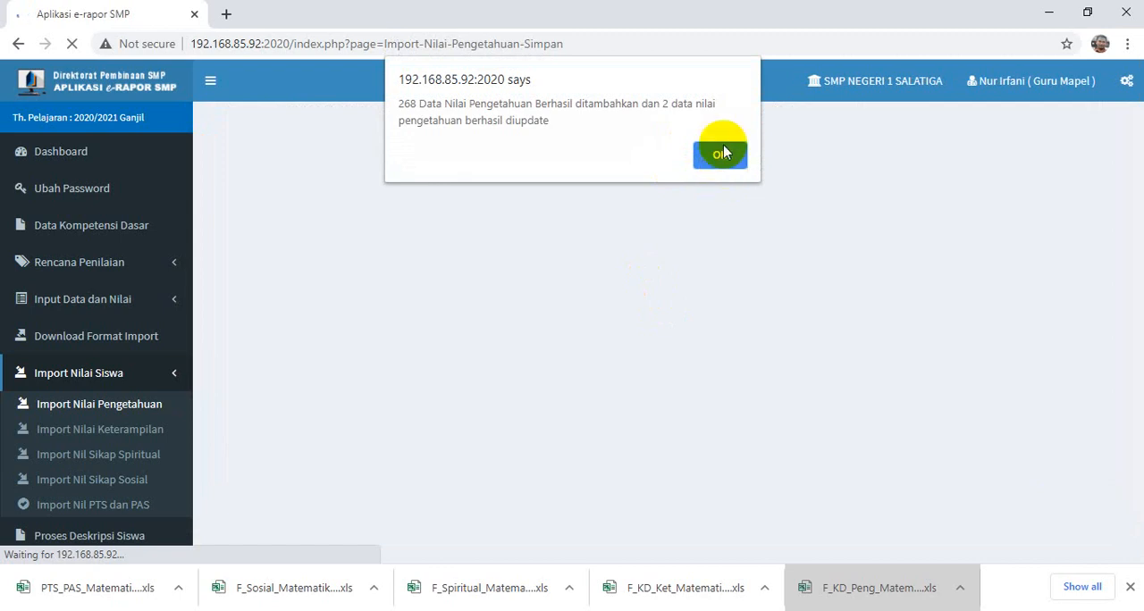
pyautogui.click(722, 165)
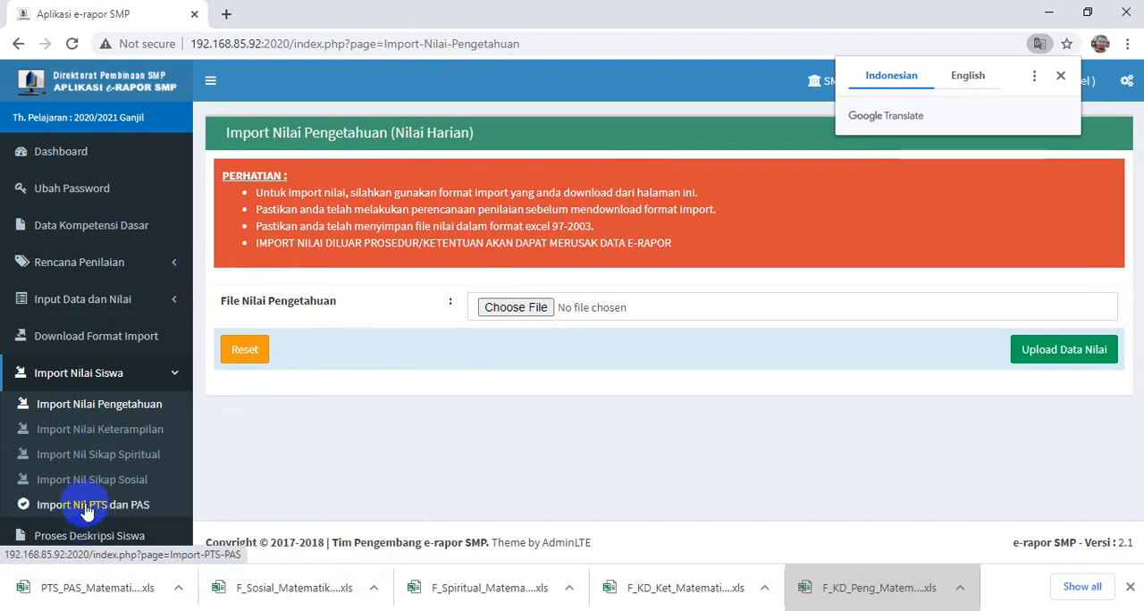
# - Show the processed knowledge scores (Lihat Pengolahan Nilai) for class IX-G, subject Matematika (Umum)
pyautogui.scroll(-1, 53, 528)
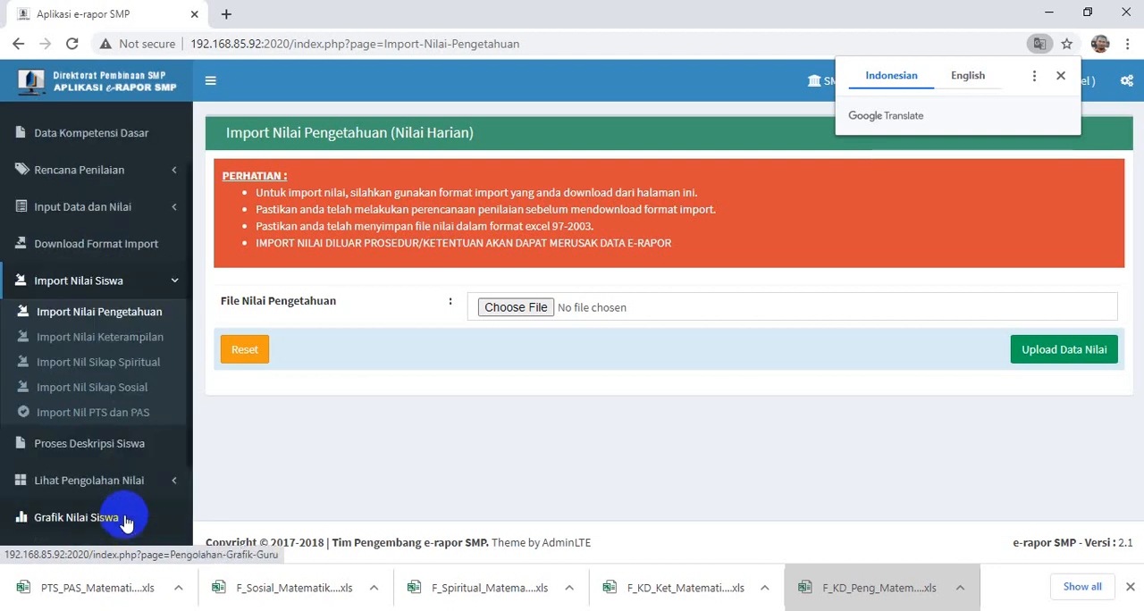
pyautogui.scroll(-1, 126, 374)
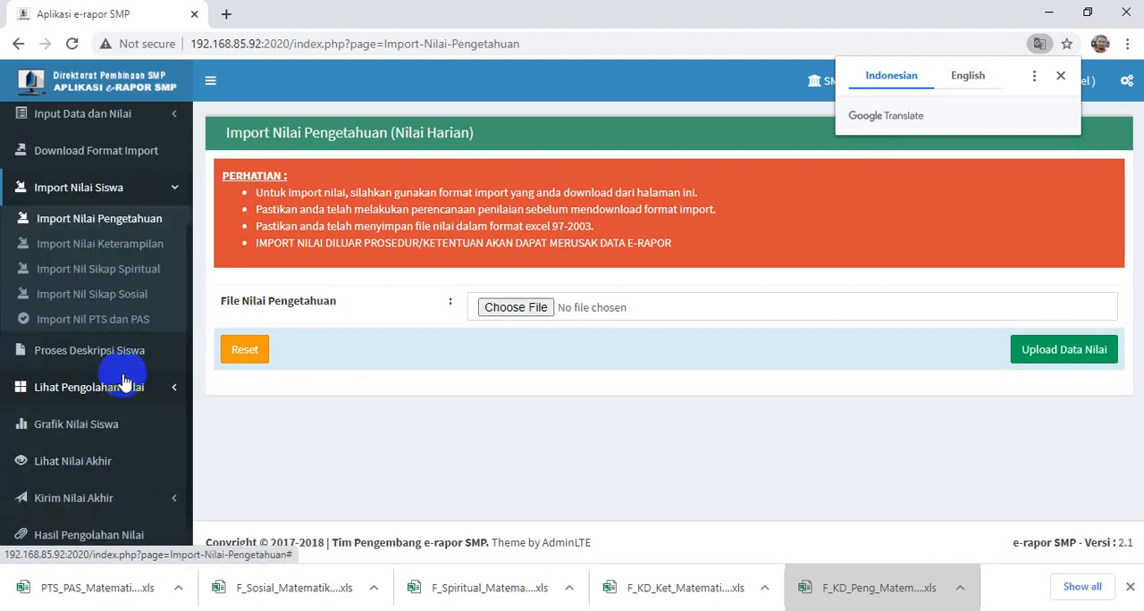
pyautogui.scroll(-1, 124, 383)
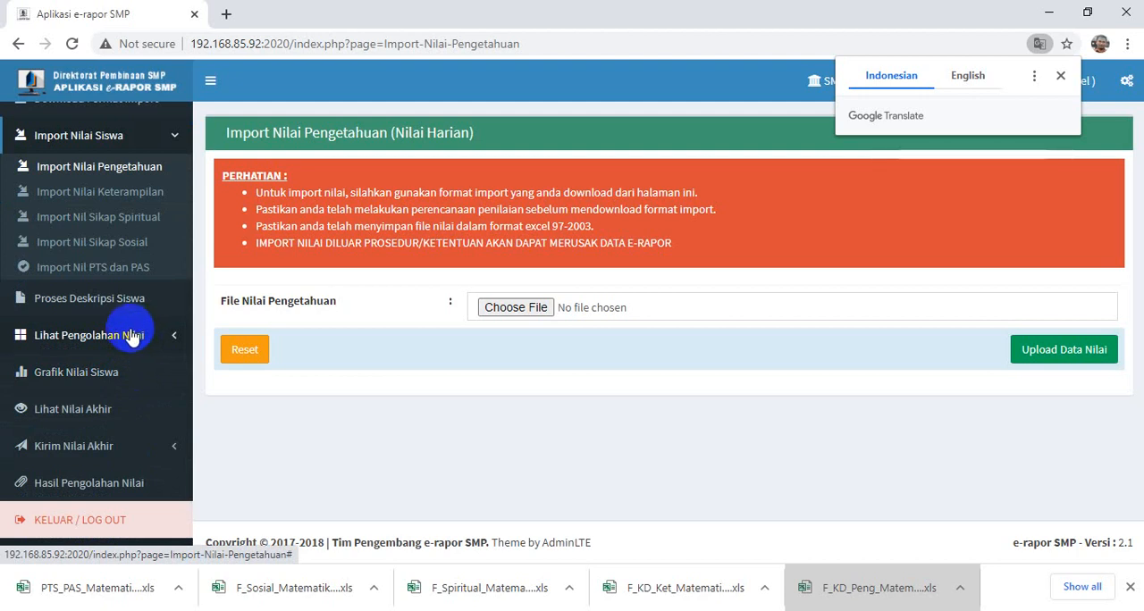
pyautogui.click(132, 336)
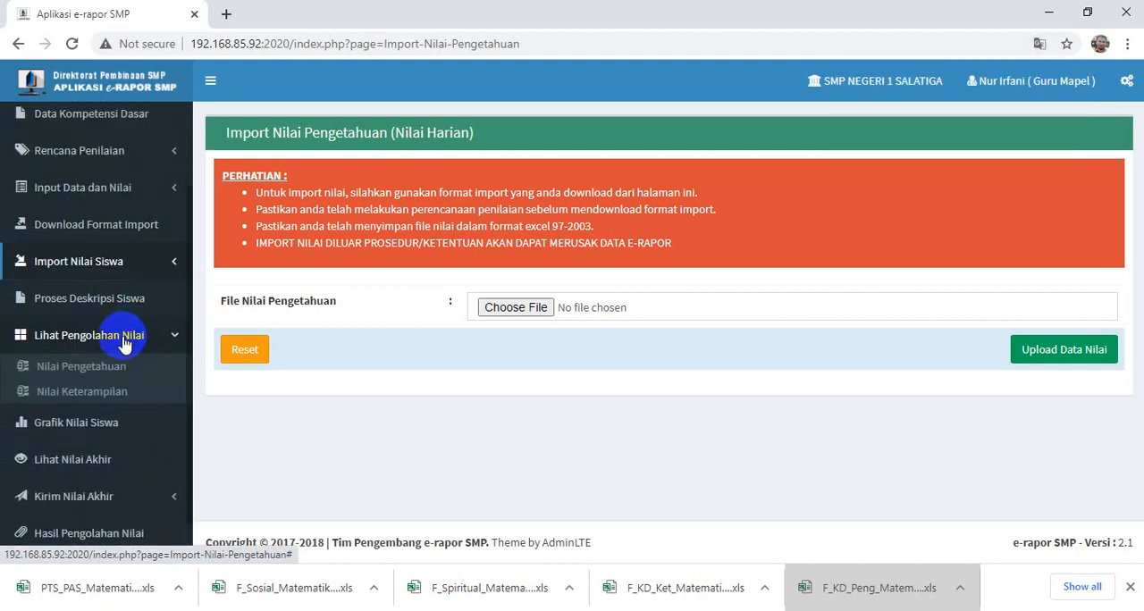
pyautogui.click(95, 369)
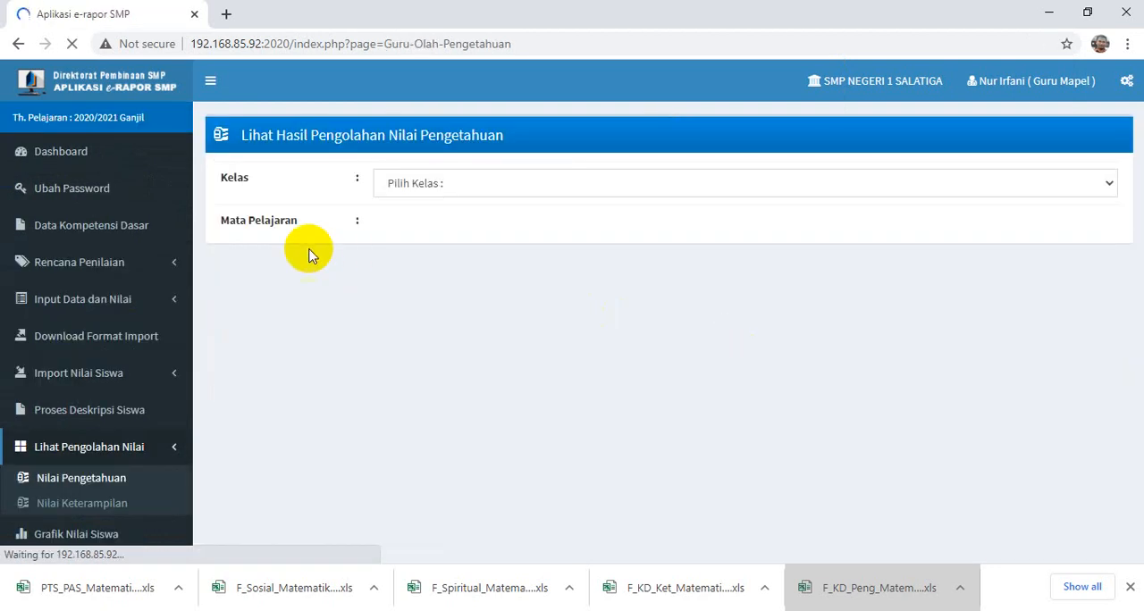
pyautogui.click(412, 186)
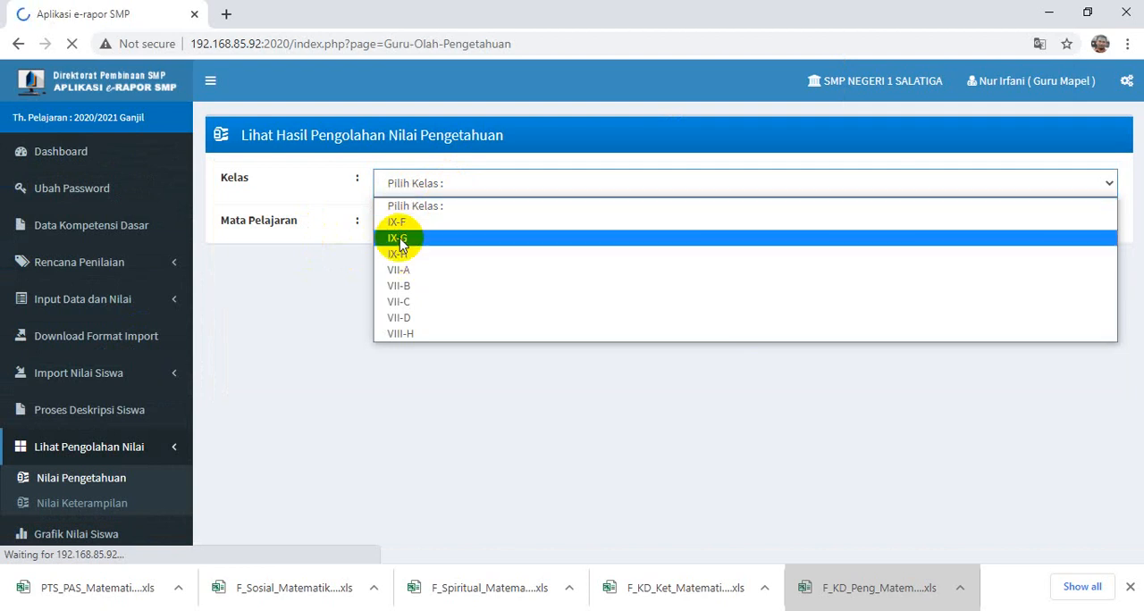
pyautogui.click(400, 239)
pyautogui.click(410, 232)
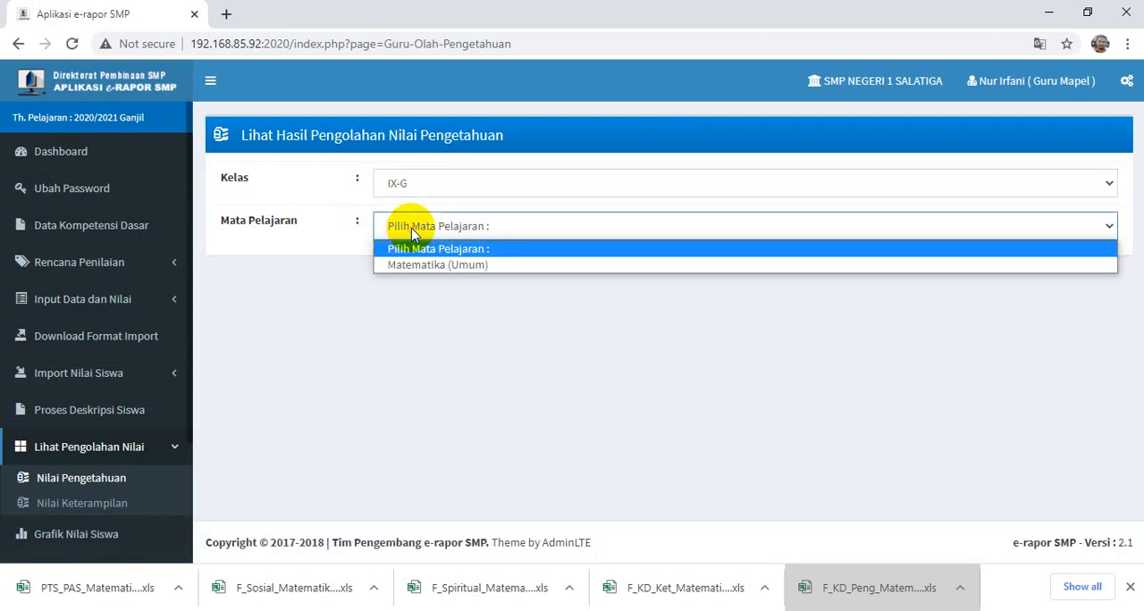
pyautogui.click(416, 273)
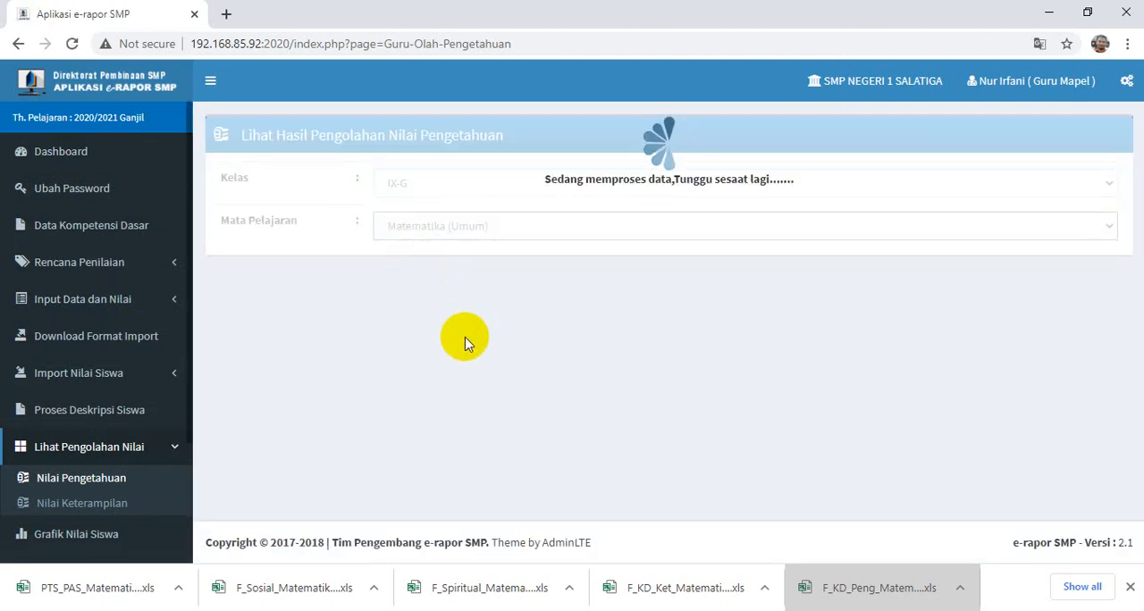
# - Examine each student's P1 and P2 scores for KD 3.1 to 3.5 in the Rincian Nilai Siswa table
pyautogui.scroll(-9, 766, 383)
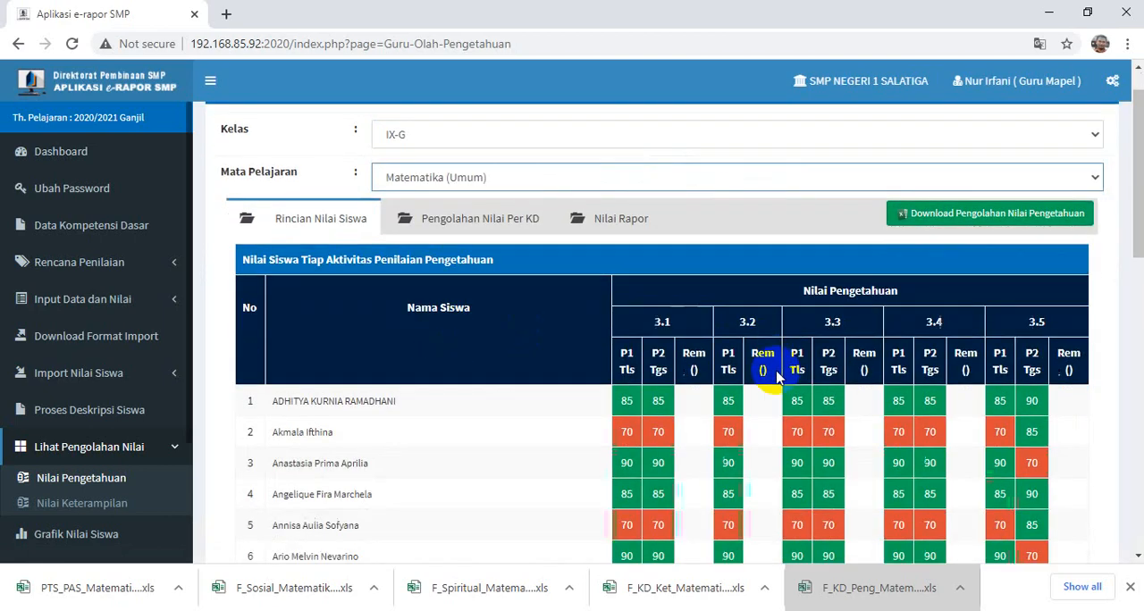
pyautogui.scroll(-2, 766, 385)
pyautogui.scroll(10, 766, 384)
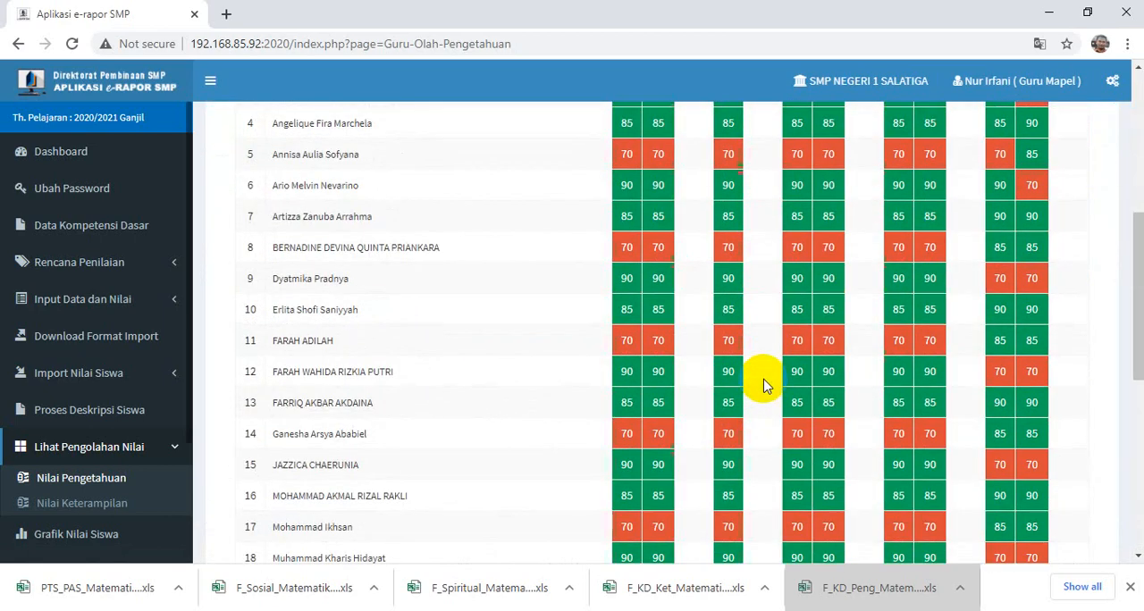
pyautogui.scroll(-1, 763, 382)
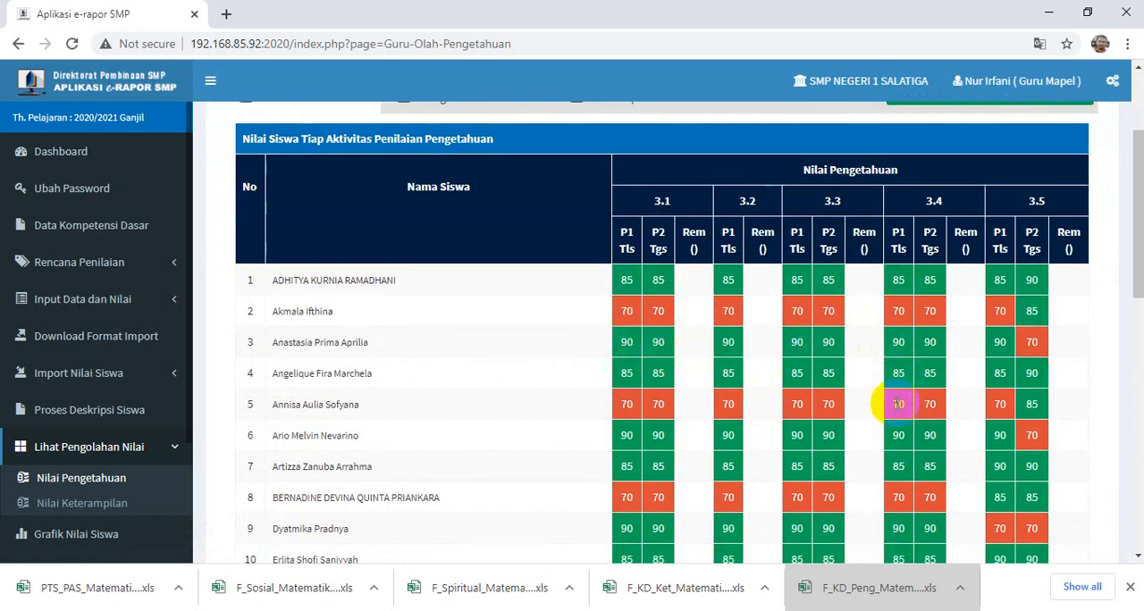
pyautogui.scroll(-10, 741, 396)
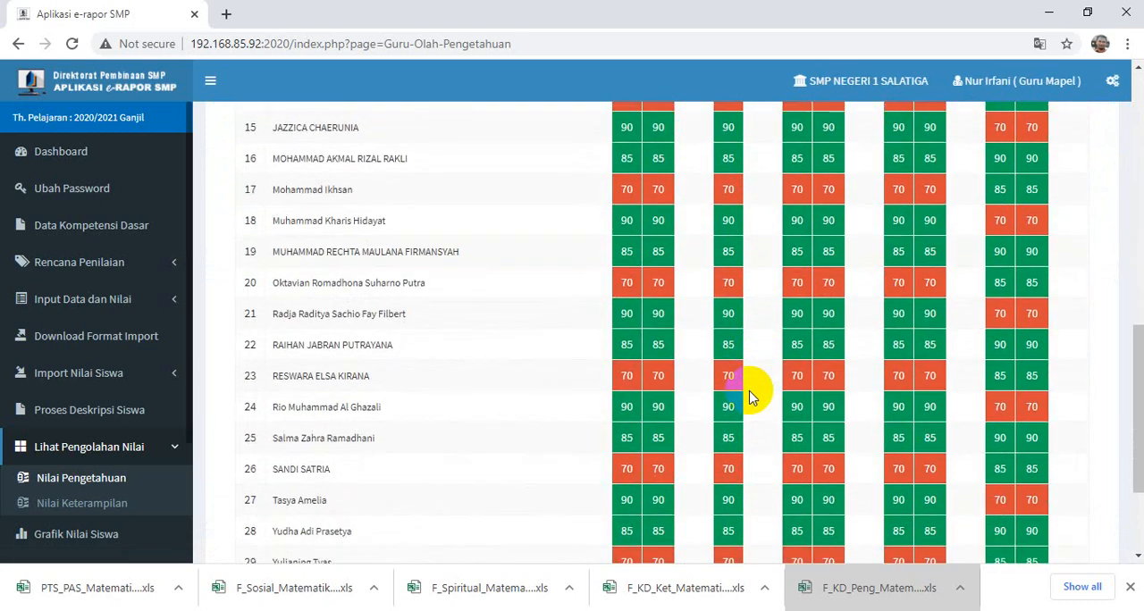
pyautogui.scroll(9, 746, 398)
pyautogui.scroll(-10, 746, 394)
pyautogui.scroll(12, 742, 391)
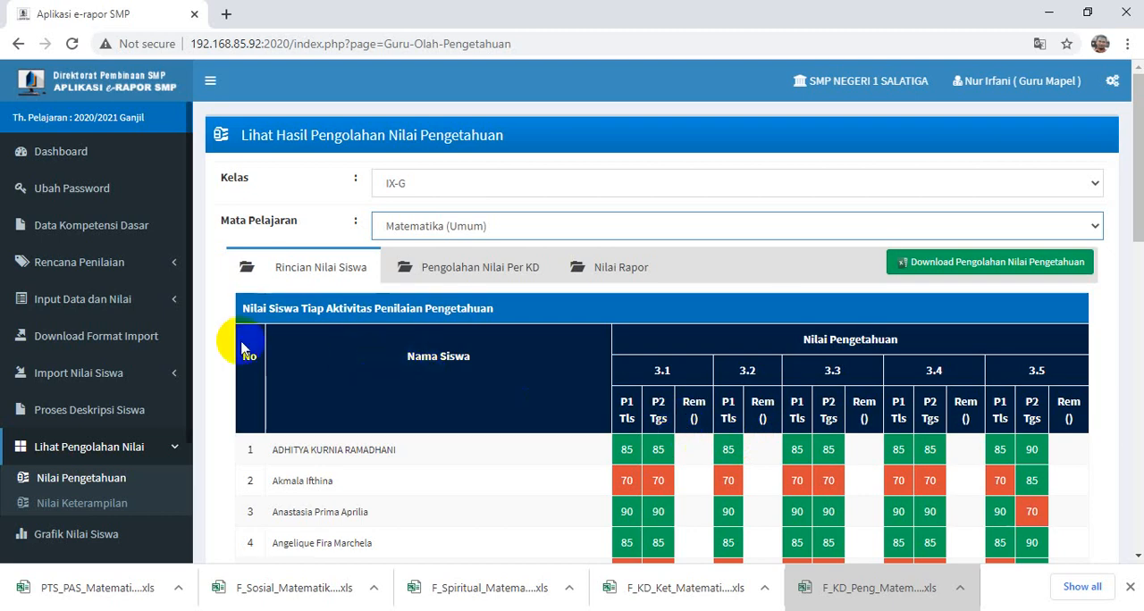
pyautogui.click(86, 338)
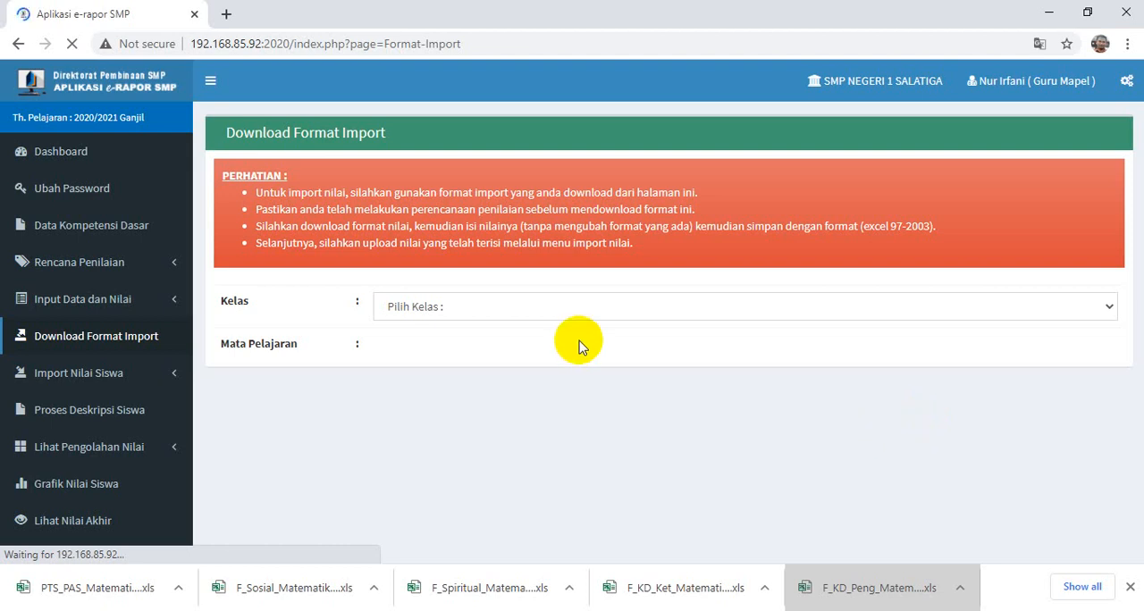
pyautogui.click(121, 423)
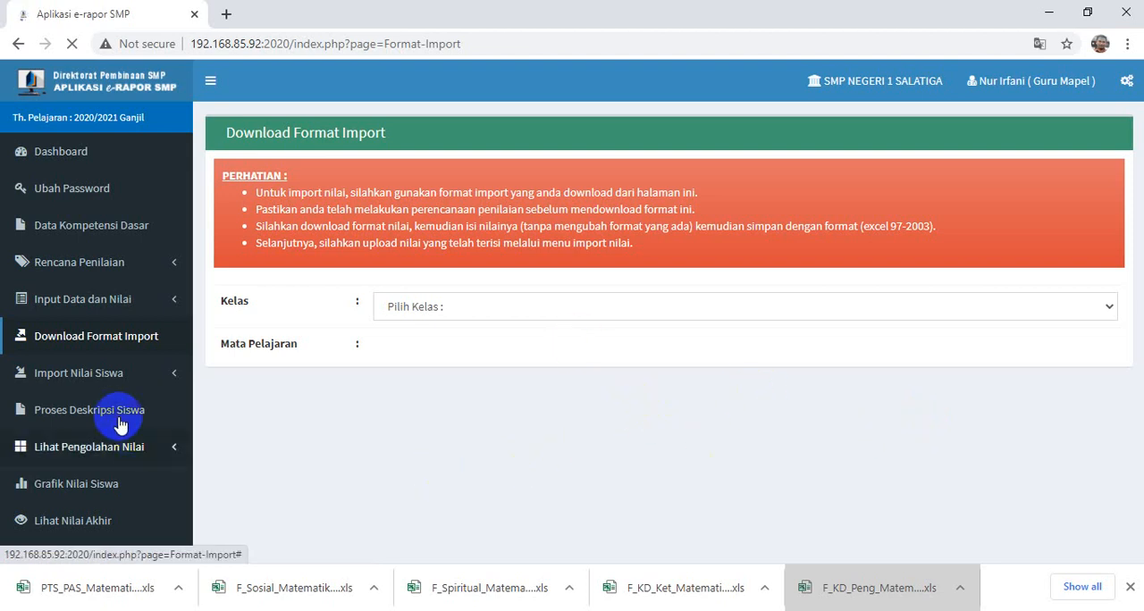
pyautogui.click(109, 491)
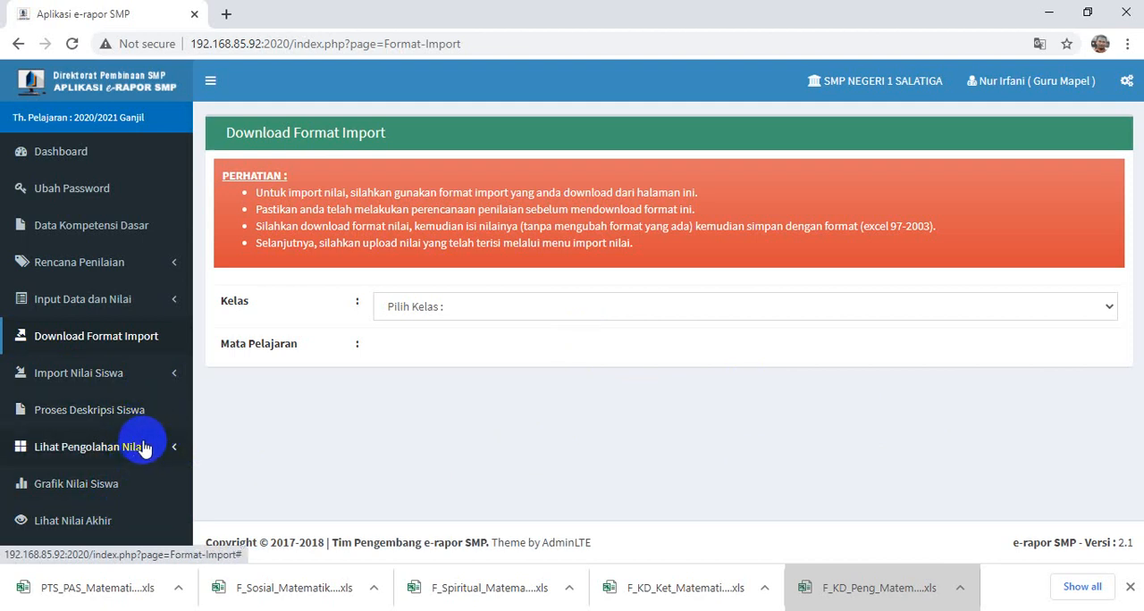
# - Show the final grades (Lihat Nilai Akhir) for class IX-G, subject Matematika (Umum)
pyautogui.scroll(-2, 161, 442)
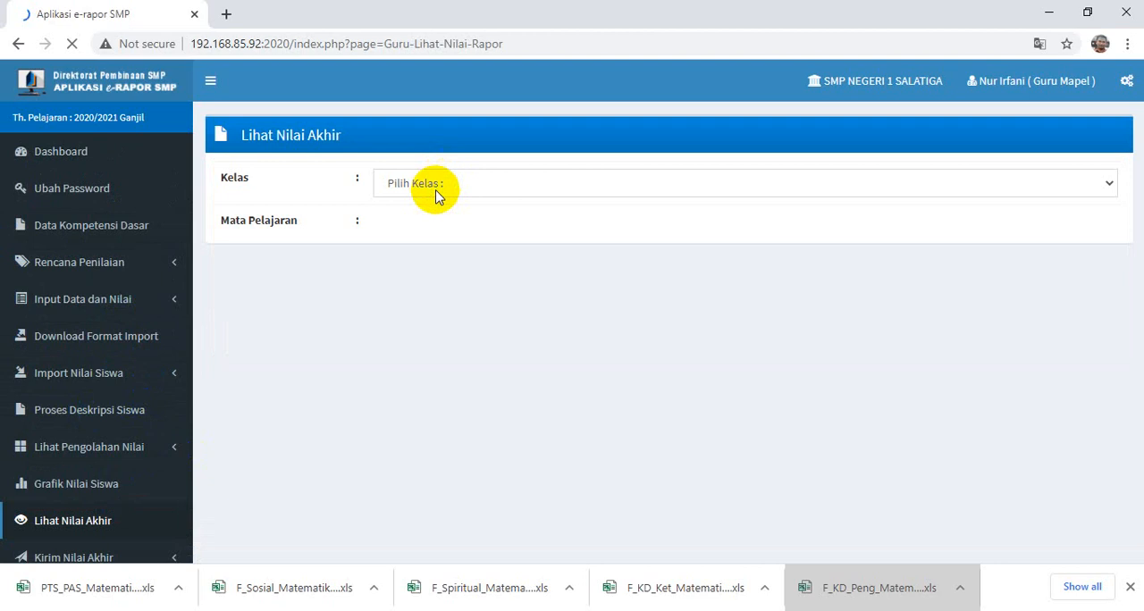
pyautogui.click(436, 193)
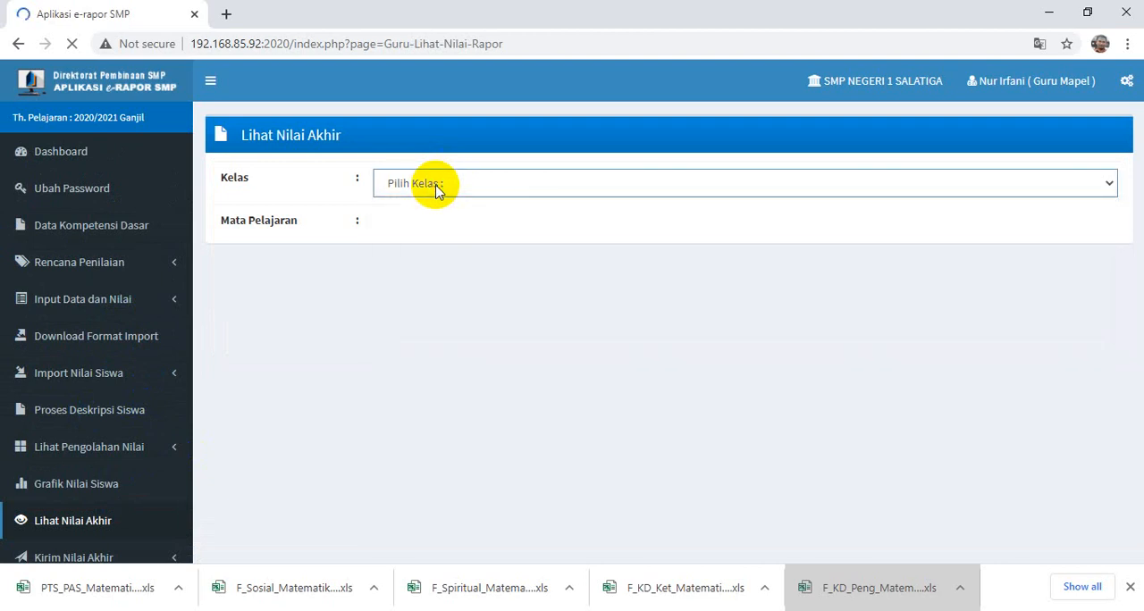
pyautogui.click(435, 187)
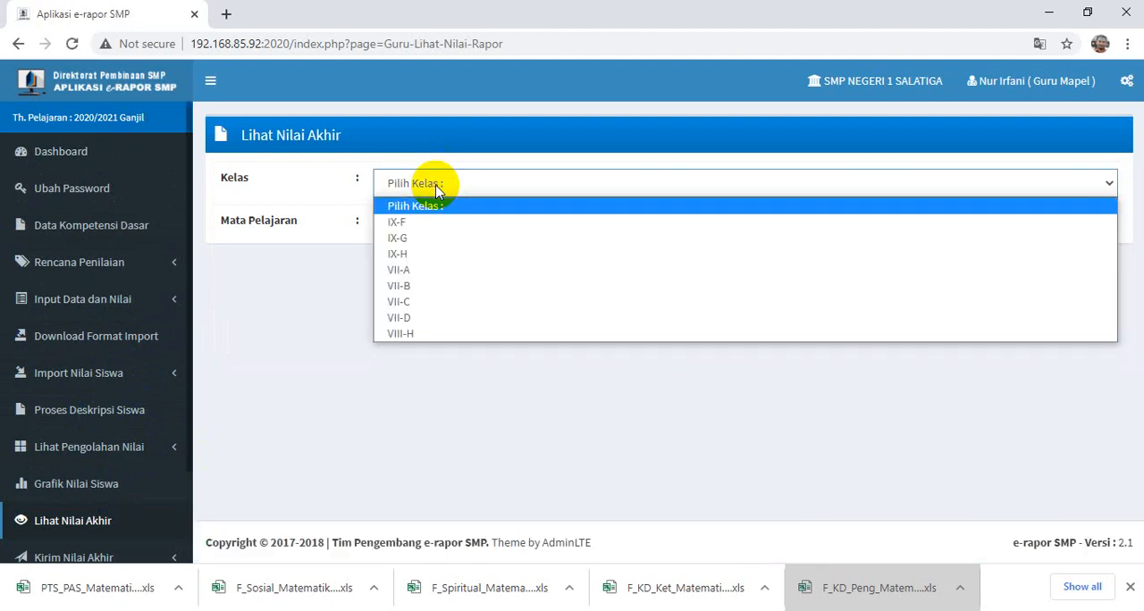
pyautogui.click(412, 238)
pyautogui.click(411, 234)
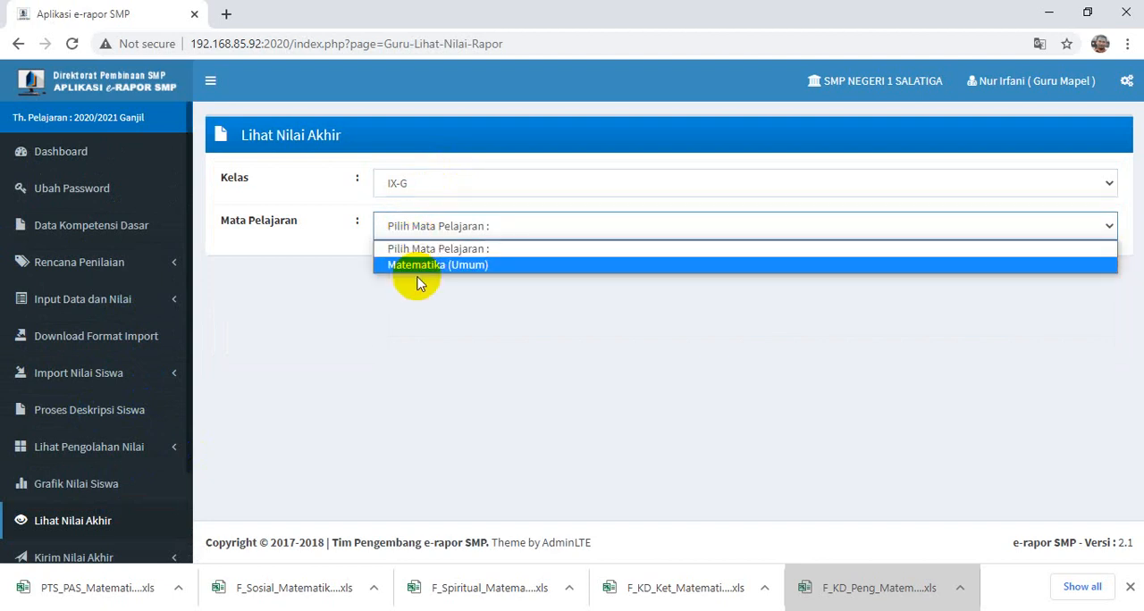
pyautogui.click(416, 269)
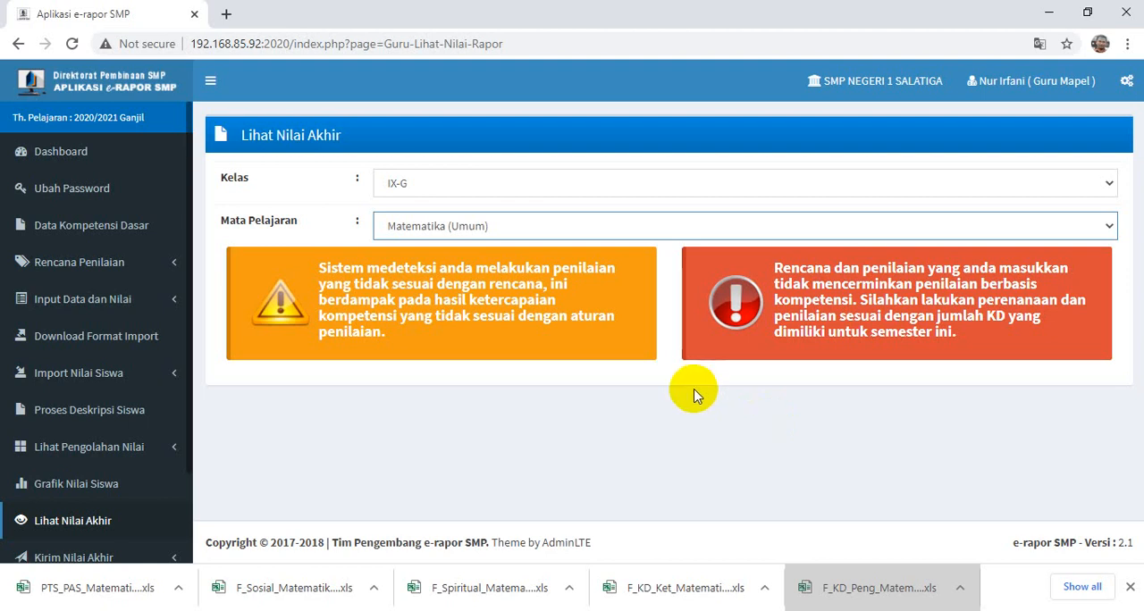
# - Open the Kirim Nilai Akhir page for sending final grades and choose class IX-G with subject Matematika (Umum)
pyautogui.scroll(-1, 90, 526)
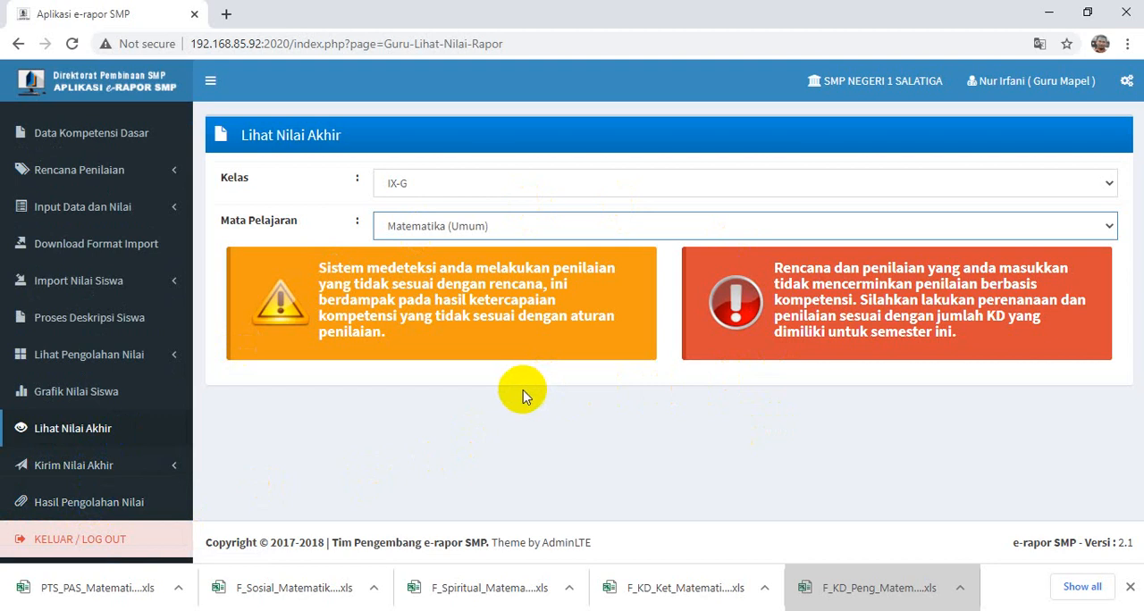
pyautogui.click(78, 472)
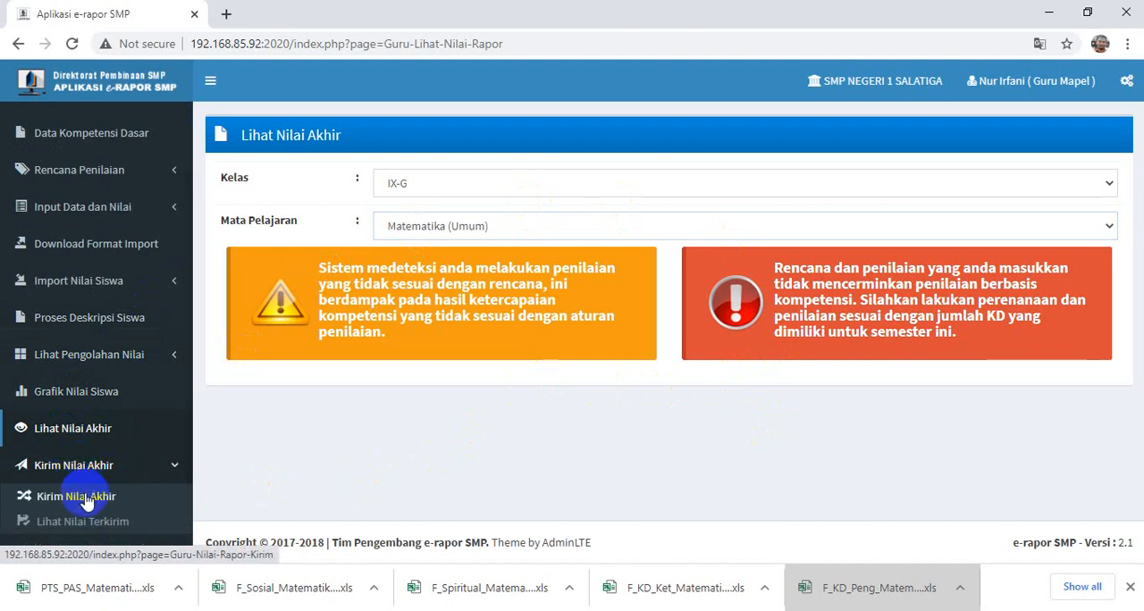
pyautogui.click(87, 501)
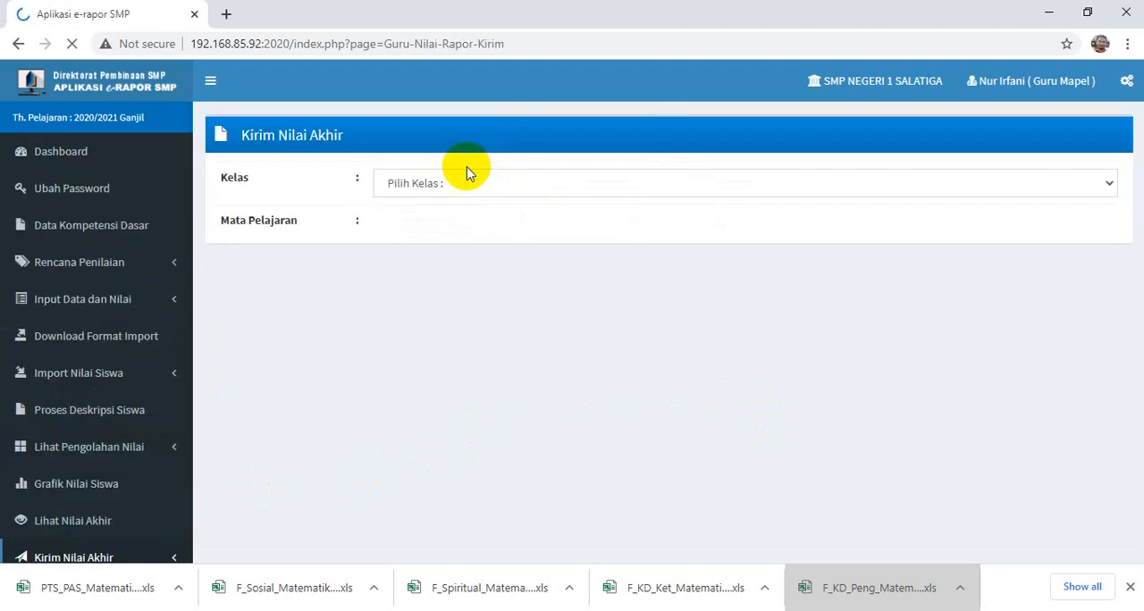
pyautogui.click(452, 185)
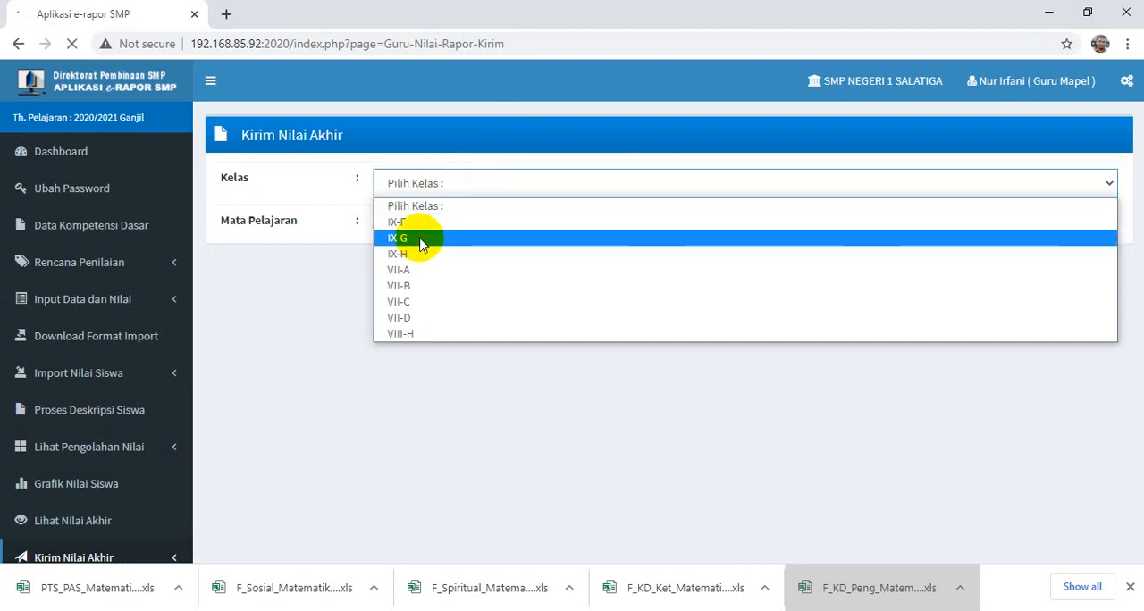
pyautogui.click(420, 240)
pyautogui.click(417, 236)
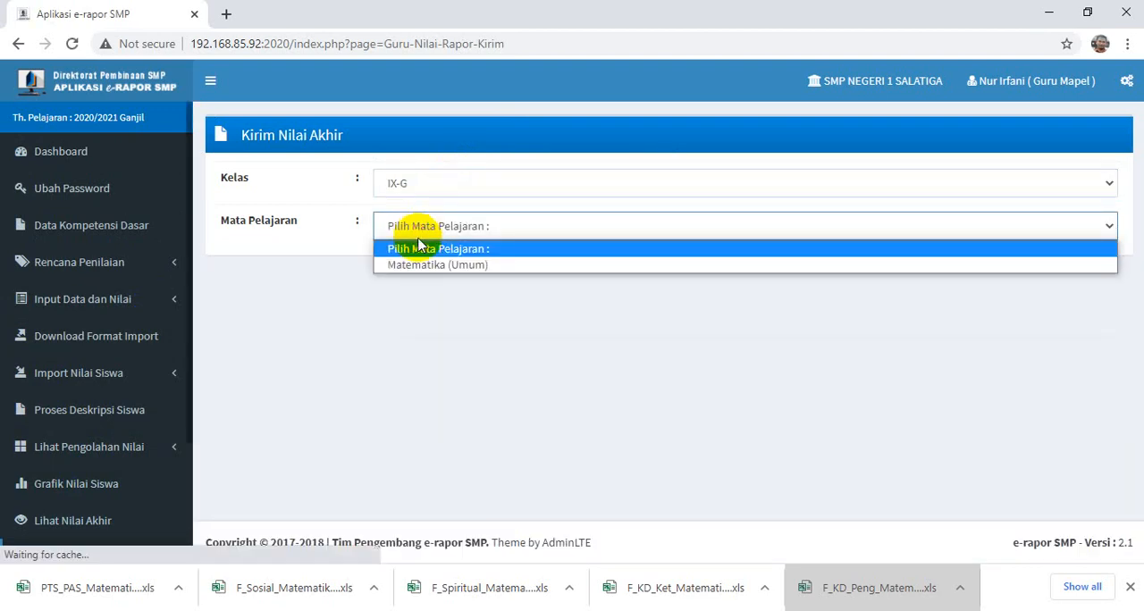
pyautogui.click(426, 266)
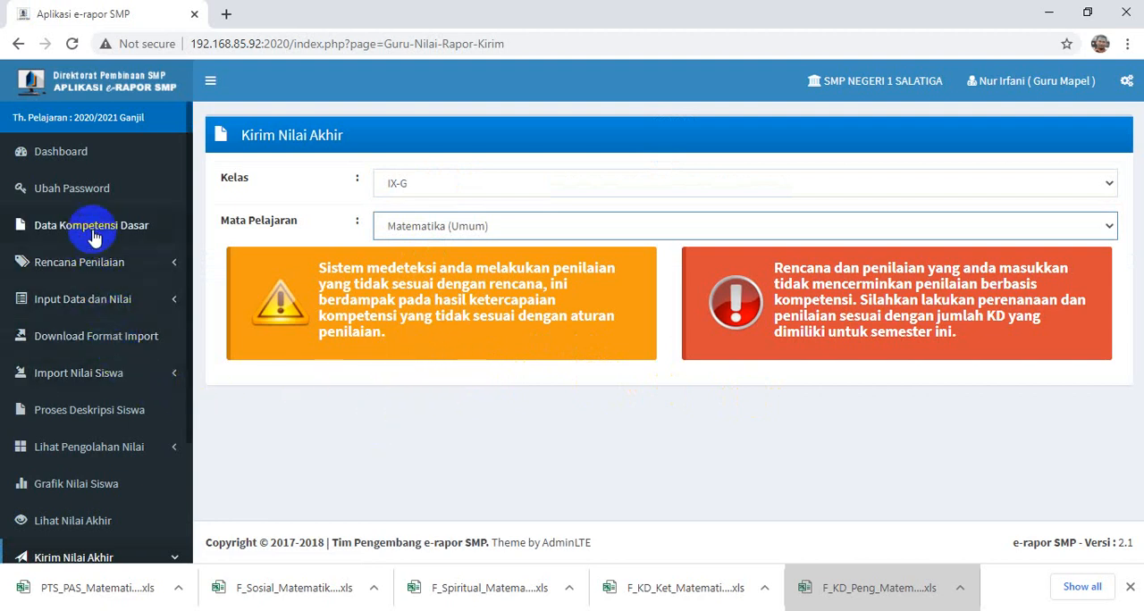
# - Check Proses Deskripsi Siswa for class IX-G, subject Matematika (Umum), and return to the Dashboard
pyautogui.click(85, 416)
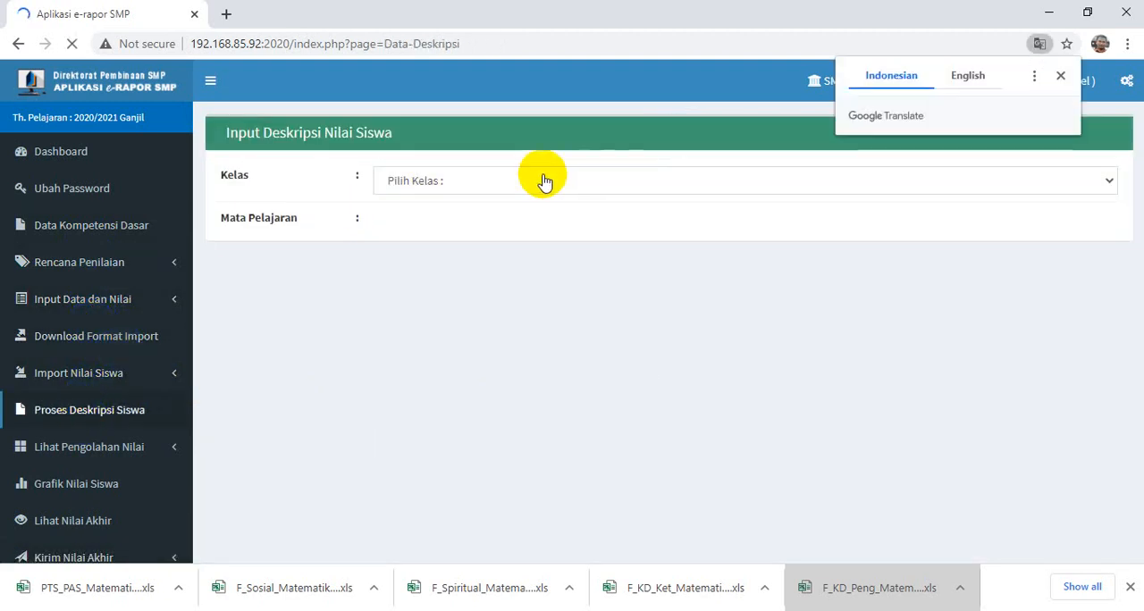
pyautogui.click(528, 185)
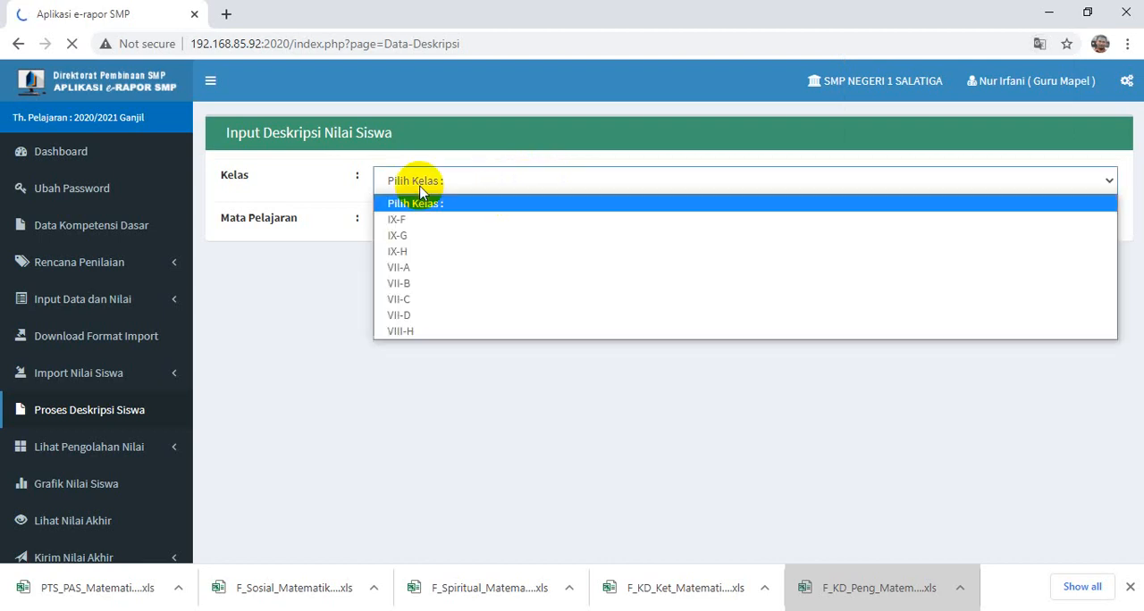
pyautogui.click(411, 237)
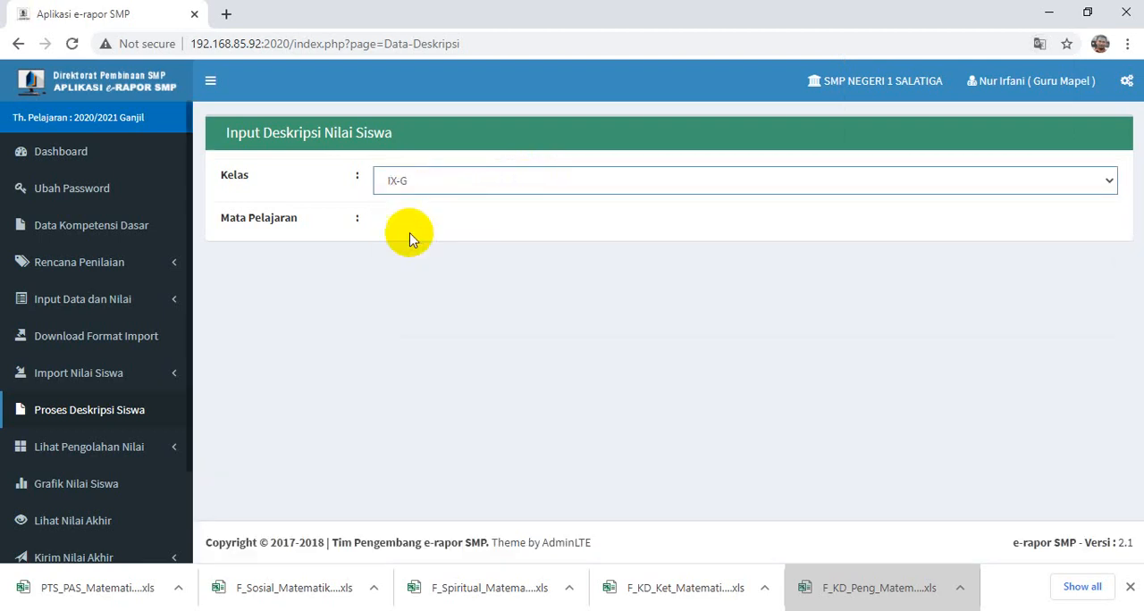
pyautogui.click(409, 225)
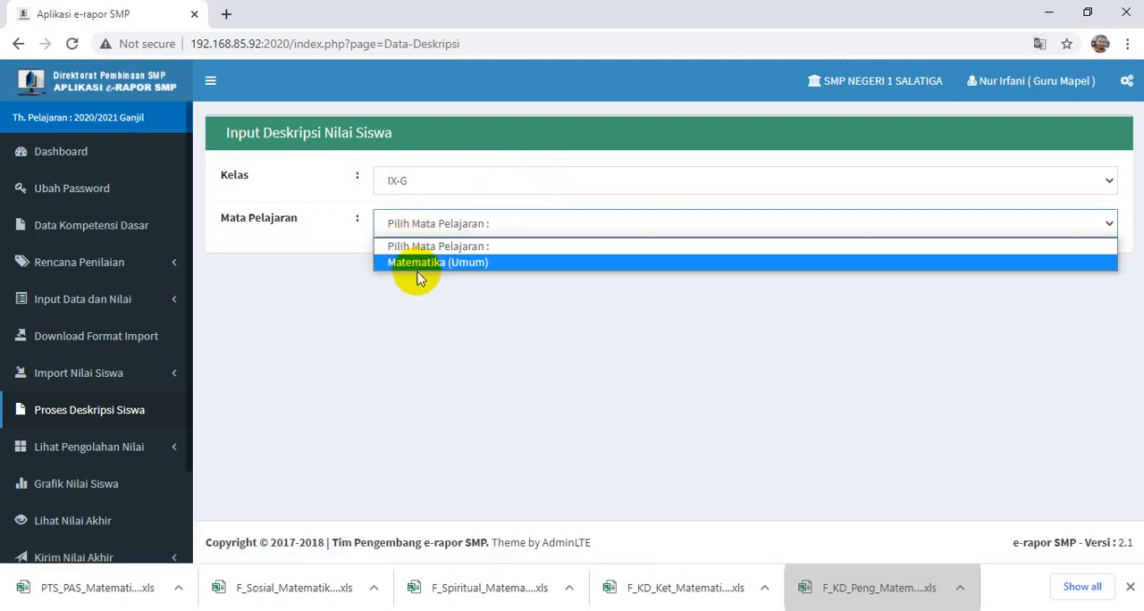
pyautogui.click(412, 263)
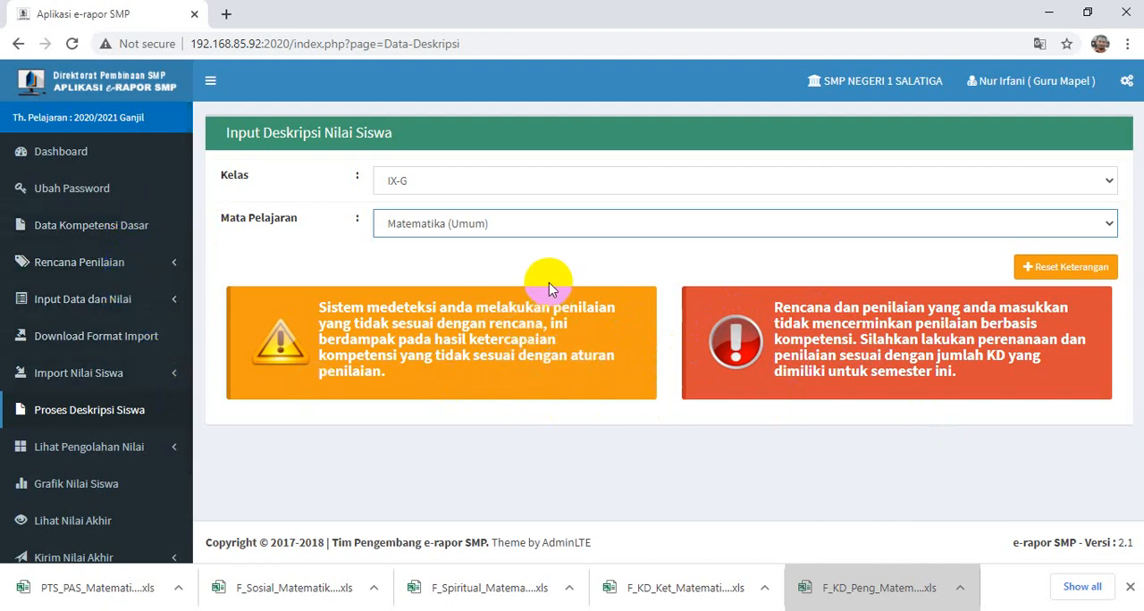
pyautogui.click(76, 154)
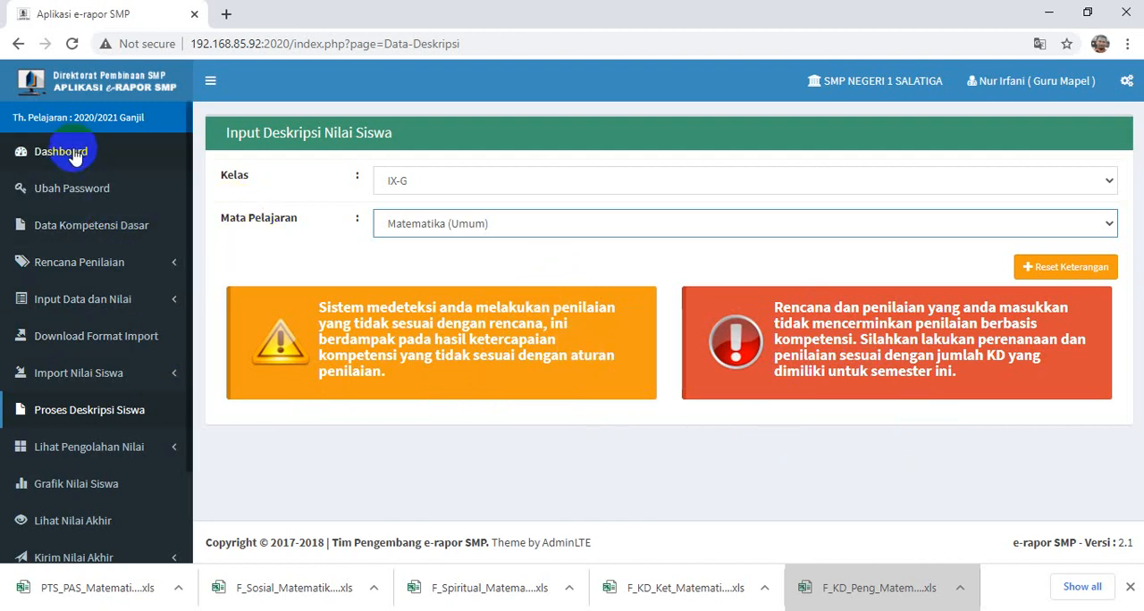